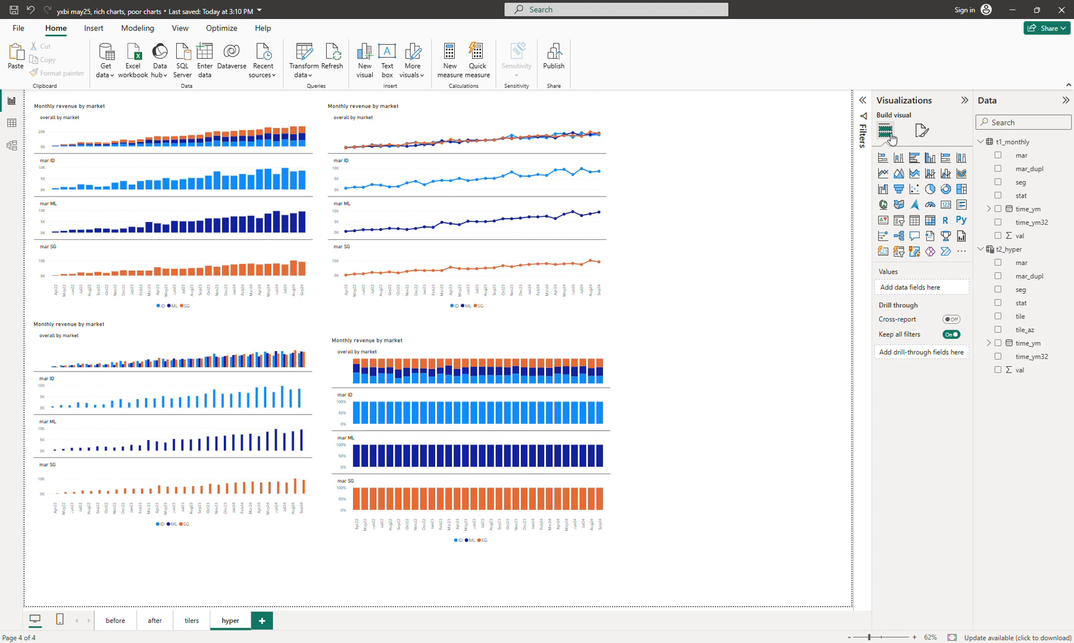
# Step: Check the small multiples layout settings of the stacked column chart showing monthly revenue by market
pyautogui.click(920, 131)
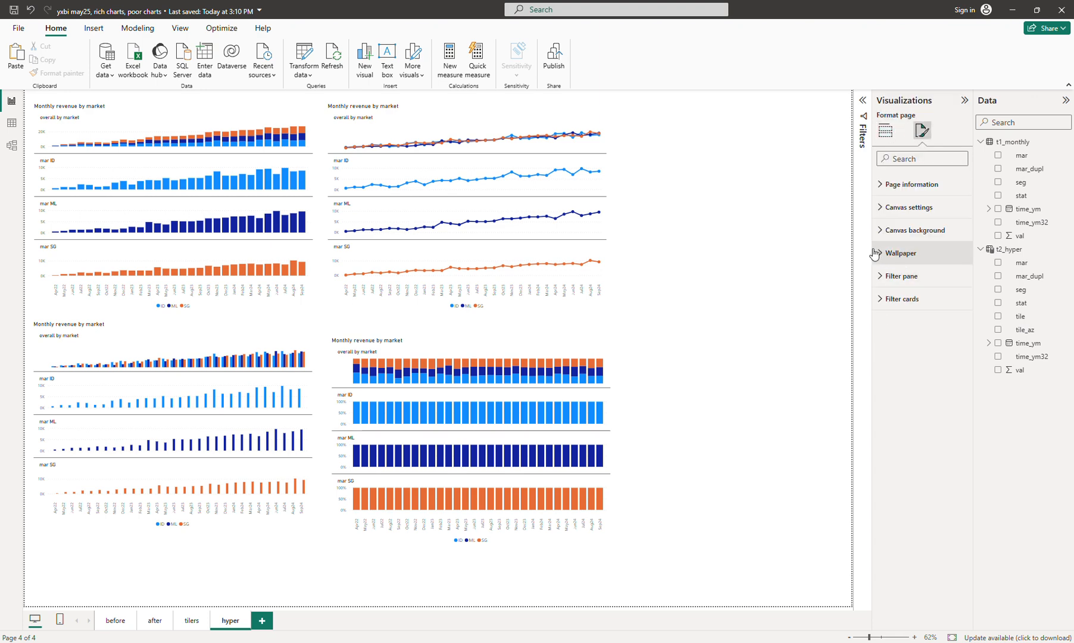
pyautogui.click(249, 112)
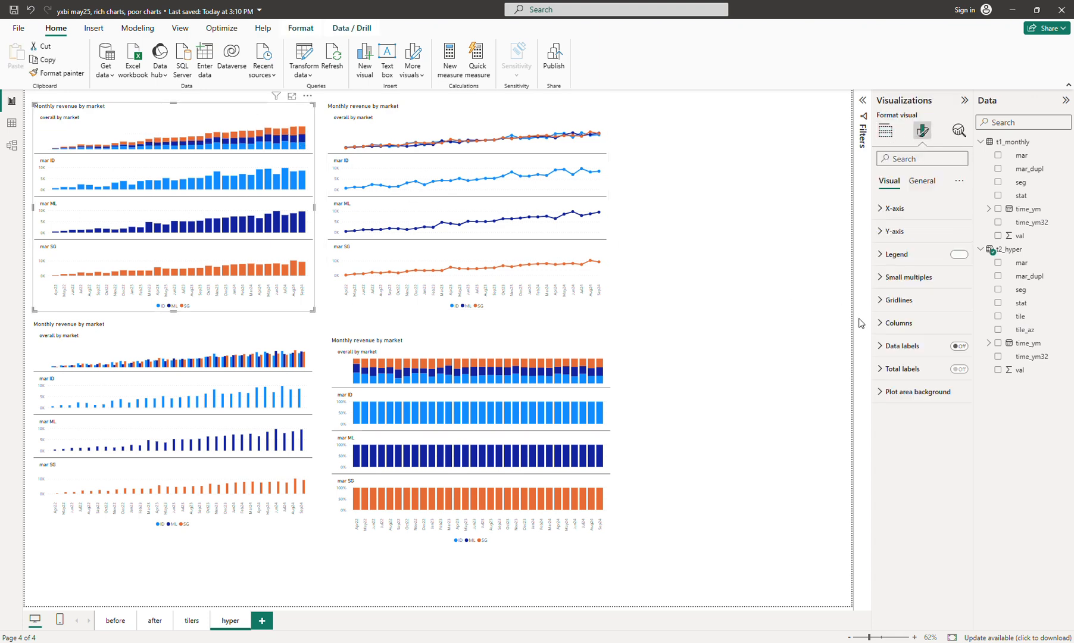
pyautogui.click(877, 279)
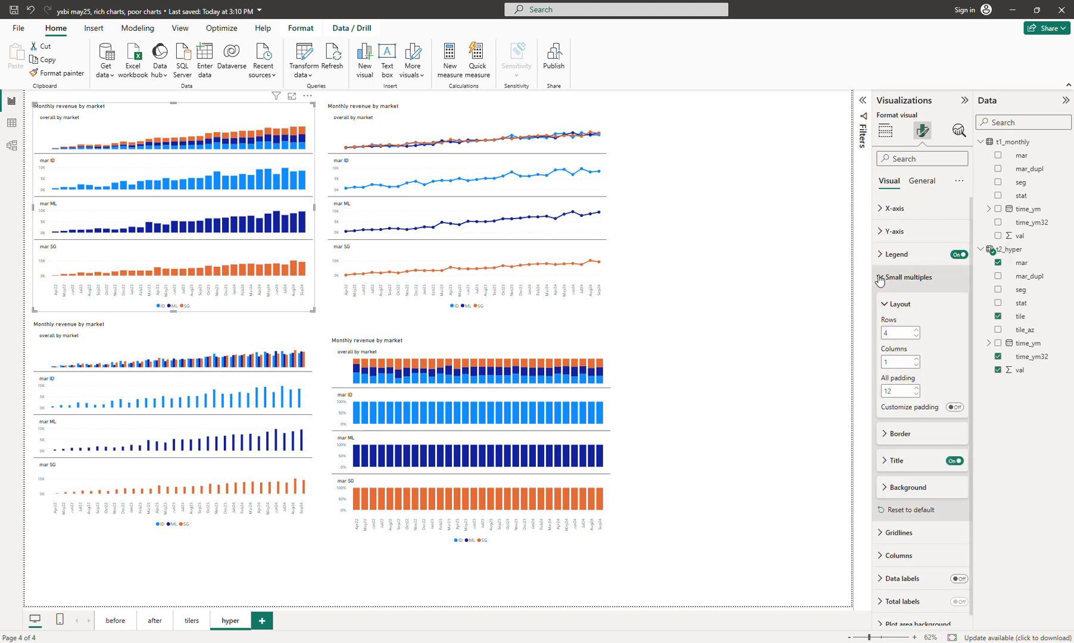
pyautogui.click(878, 281)
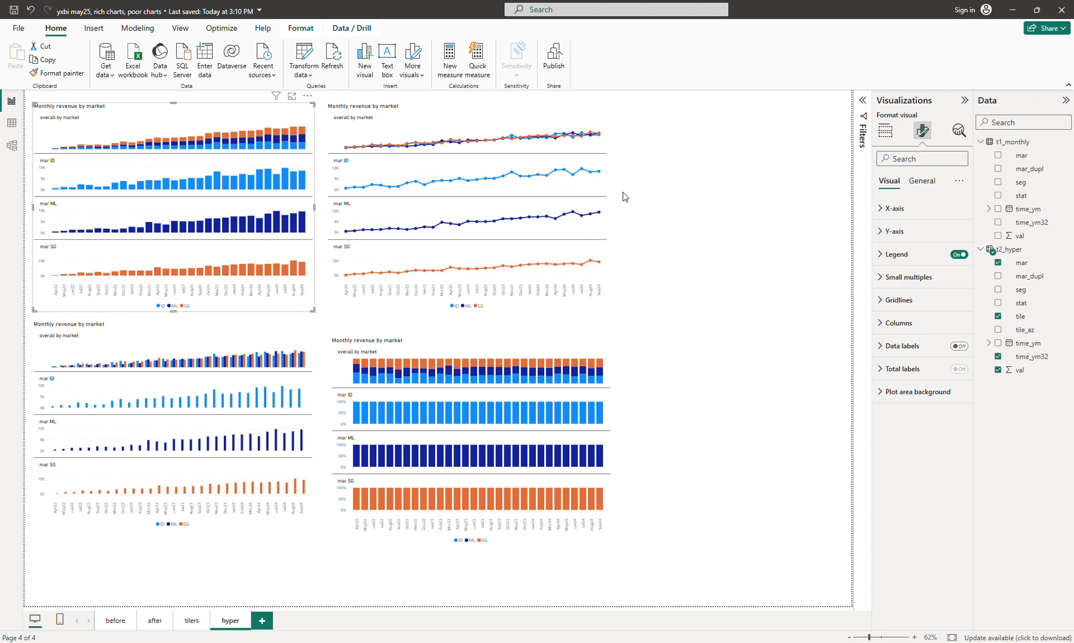
# Step: Add a new report page and name it blended
pyautogui.click(259, 628)
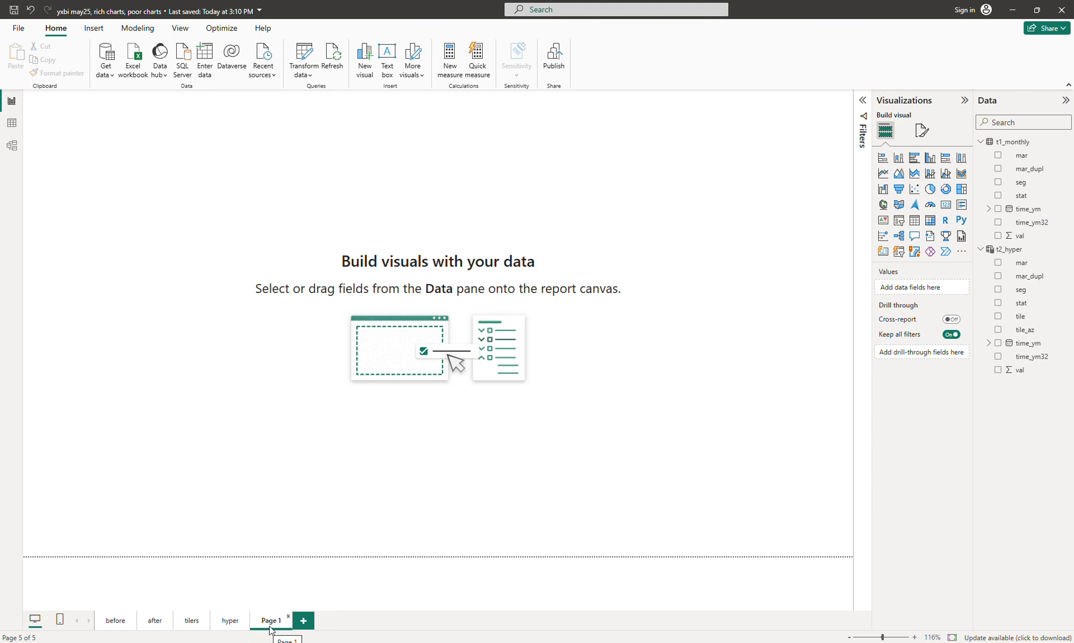
pyautogui.doubleClick(271, 623)
pyautogui.write('p')
pyautogui.press('Return')
# Step: Create a new calculated table containing a copy of the t2_hyper table's full DAX formula
pyautogui.click(1010, 250)
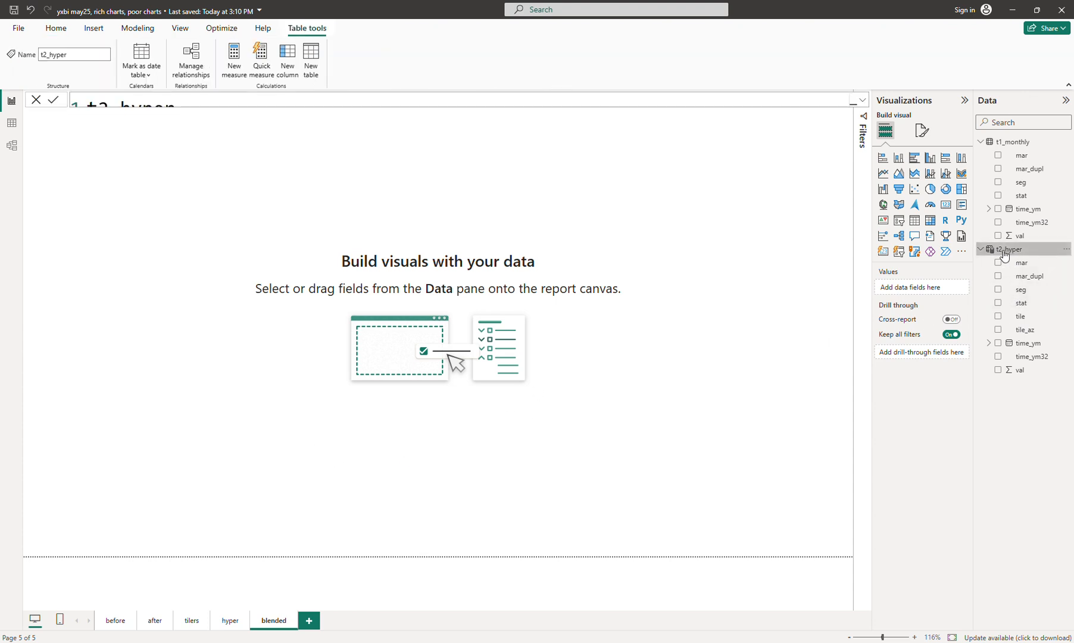
pyautogui.click(863, 101)
pyautogui.click(791, 141)
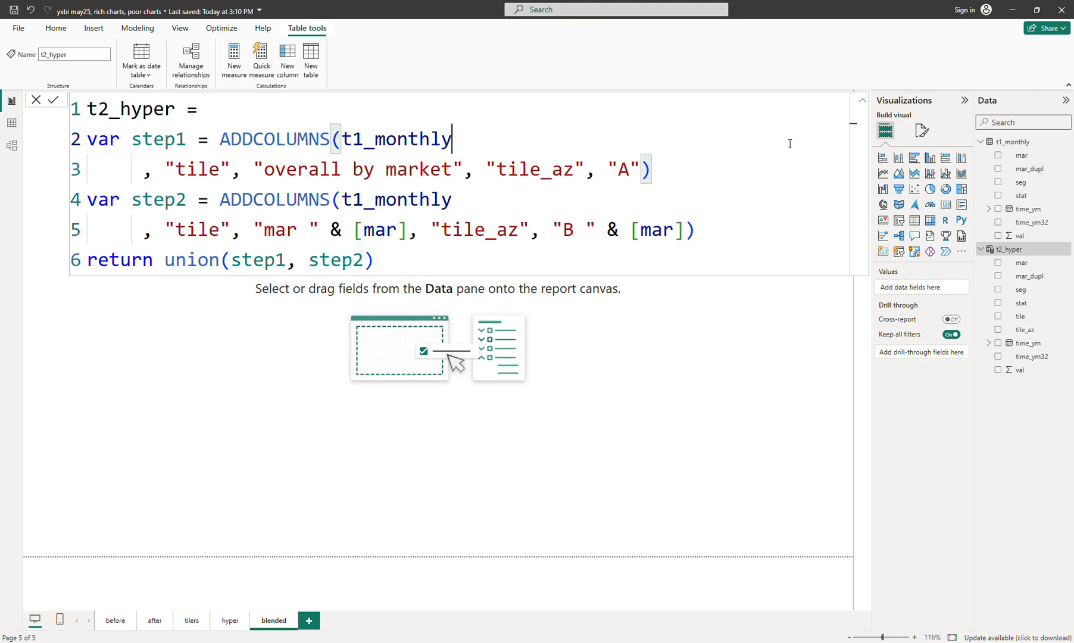
pyautogui.hotkey('ctrl', 'a')
pyautogui.hotkey('ctrl', 'c')
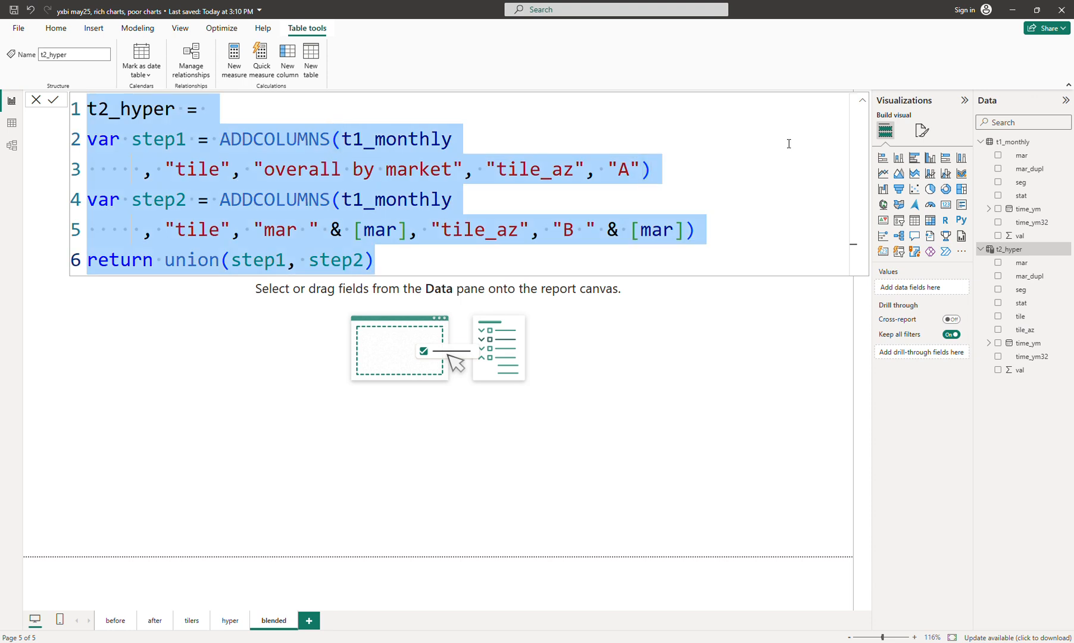
pyautogui.click(310, 71)
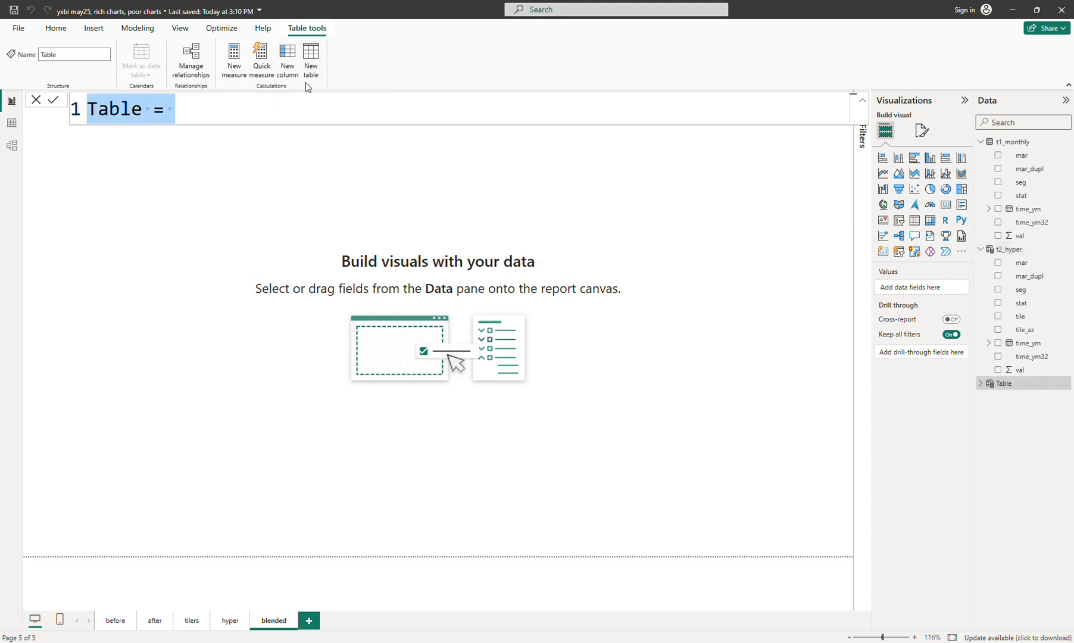
pyautogui.hotkey('ctrl', 'v')
# Step: Change the table name at the start of the copied formula to t3_blended
pyautogui.click(109, 109)
pyautogui.press('BackSpace')
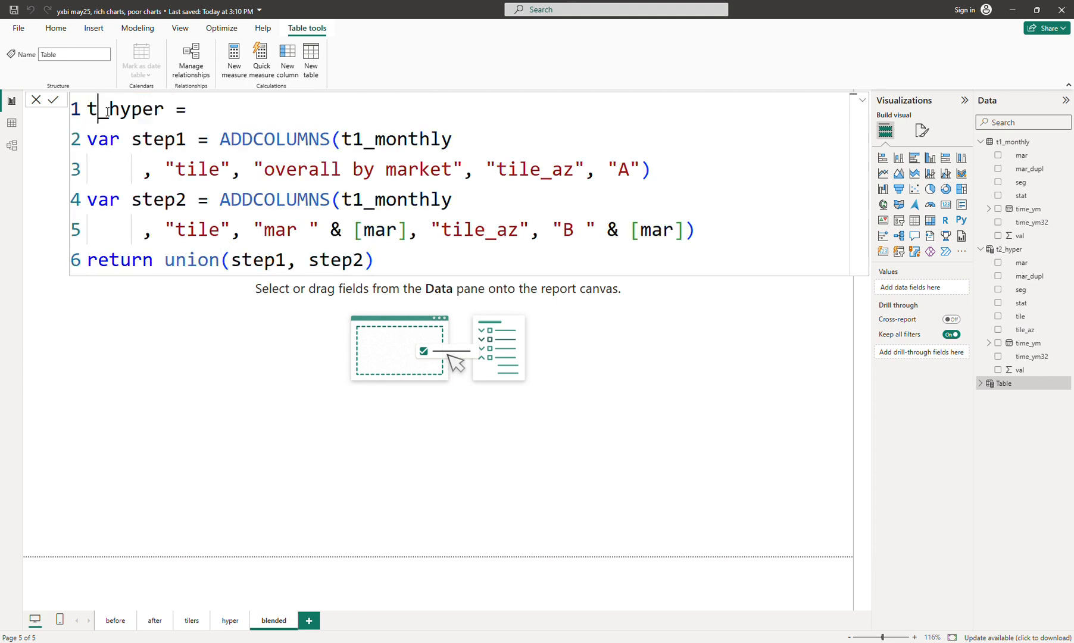
pyautogui.write('3')
pyautogui.press('Right')
pyautogui.hotkey('ctrl', 'shift', 'Right')
pyautogui.write('blend')
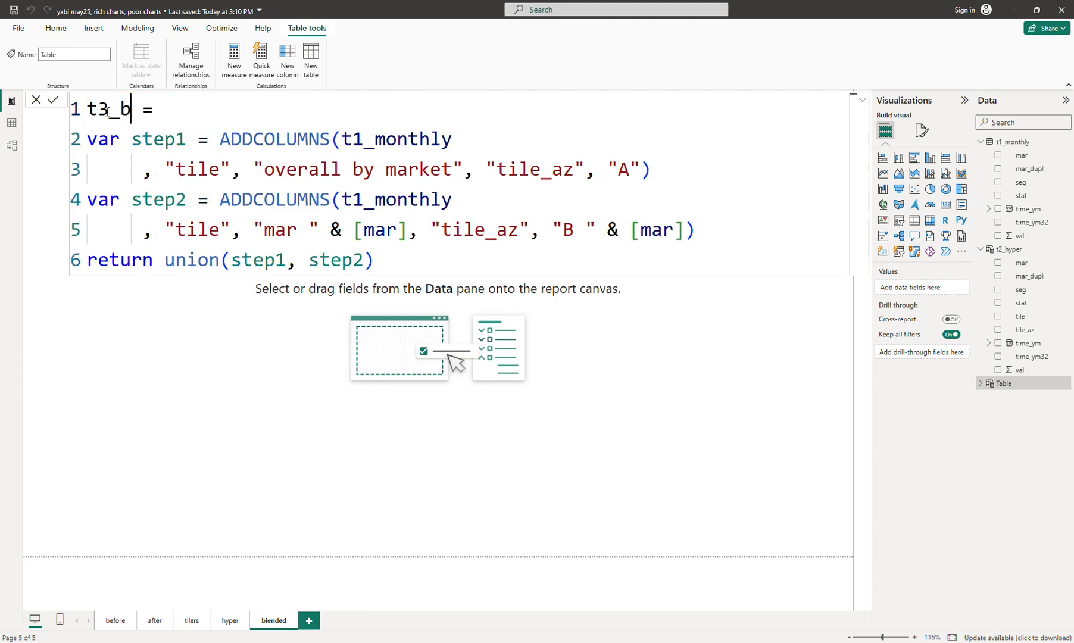
pyautogui.write('ed')
# Step: Replace the step1 "tile" value with the expression "mar/" & [mar]
pyautogui.press('Right')
pyautogui.press('Down')
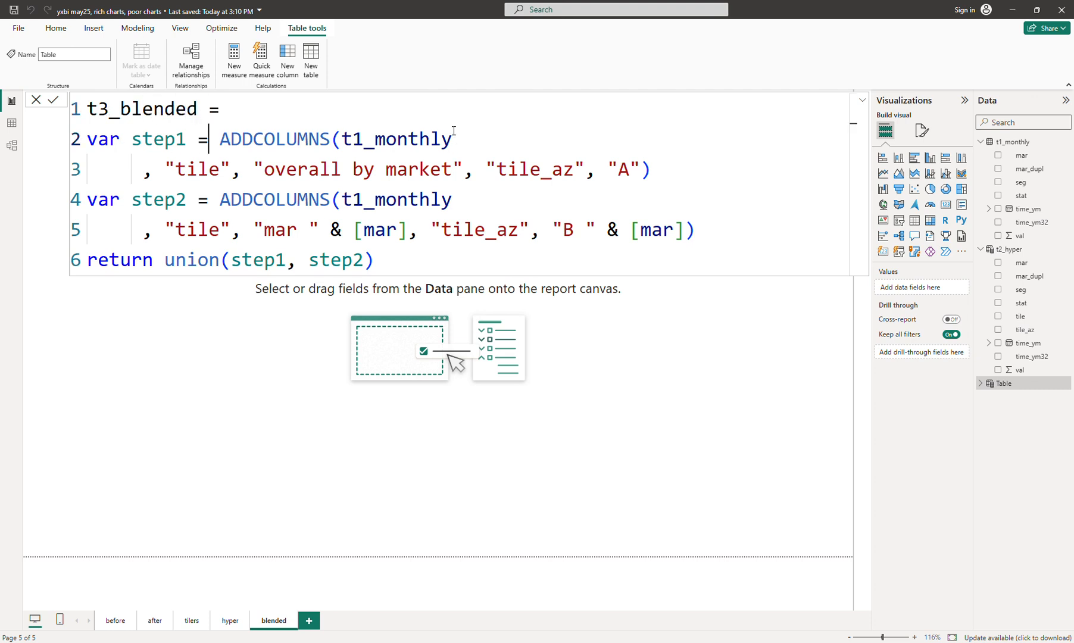
pyautogui.press('Down')
pyautogui.hotkey('ctrl', 'Left')
pyautogui.hotkey('ctrl', 'shift', 'Right')
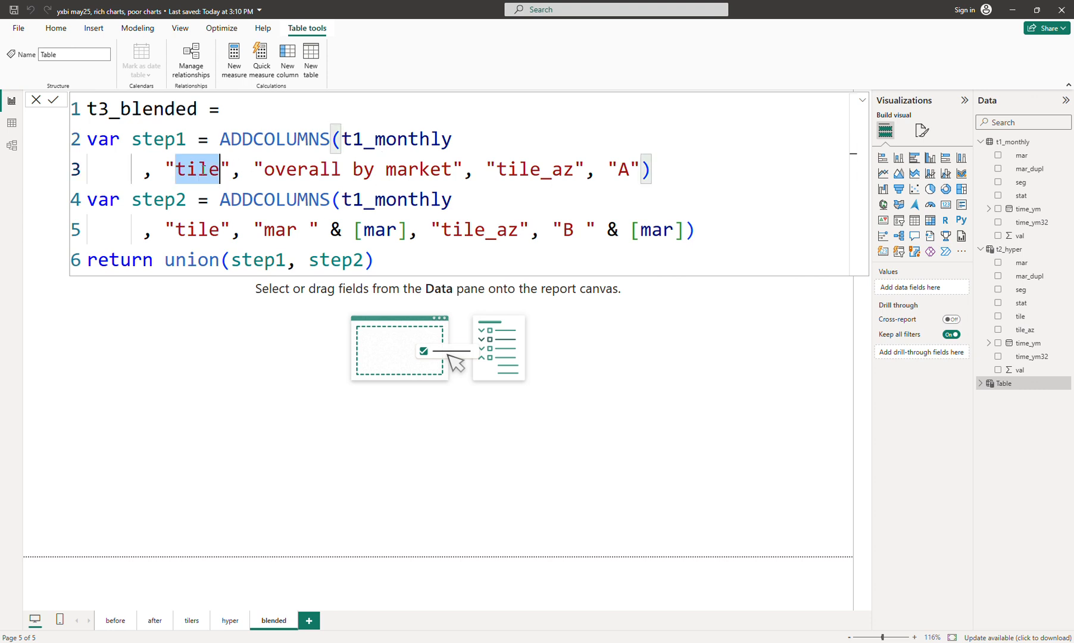
pyautogui.click(265, 171)
pyautogui.keyDown('shift'); pyautogui.click(452, 170); pyautogui.keyUp('shift')
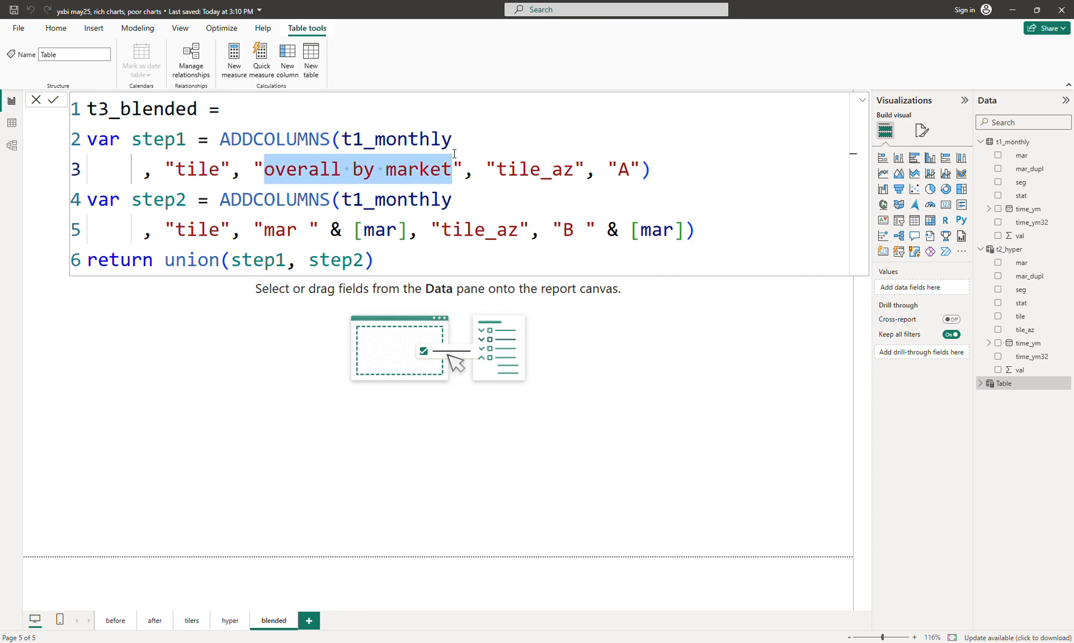
pyautogui.write('mar/" ')
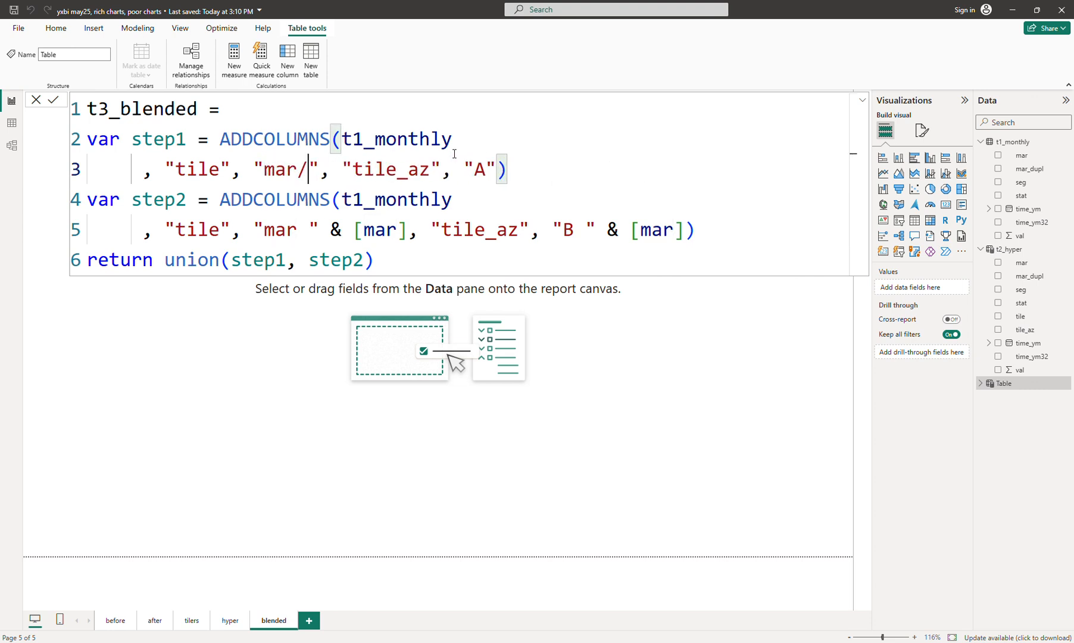
pyautogui.write('& ')
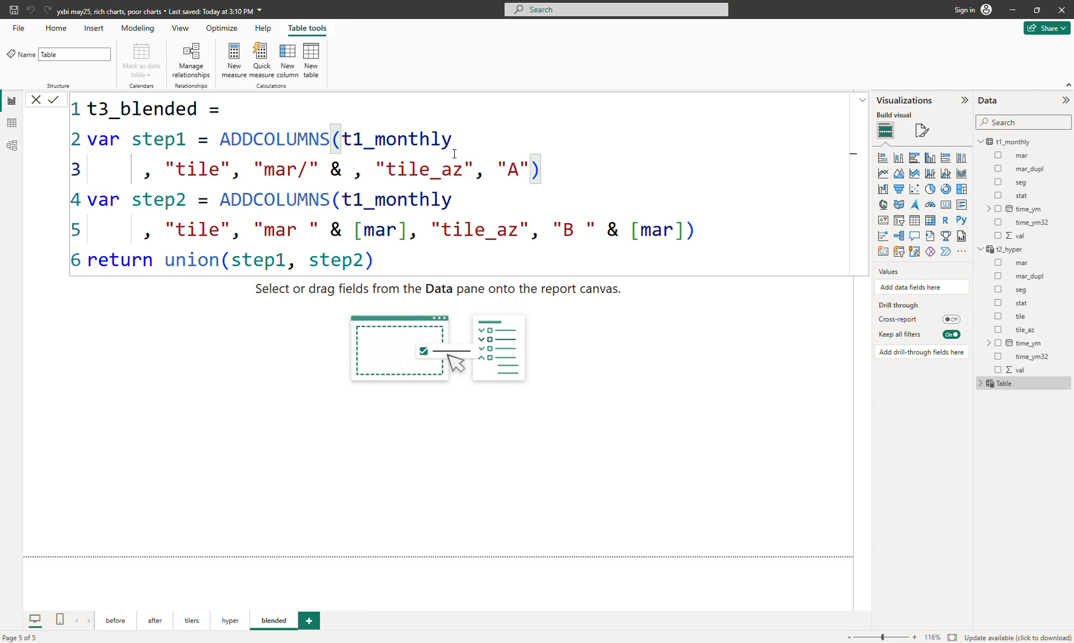
pyautogui.write('[mar]')
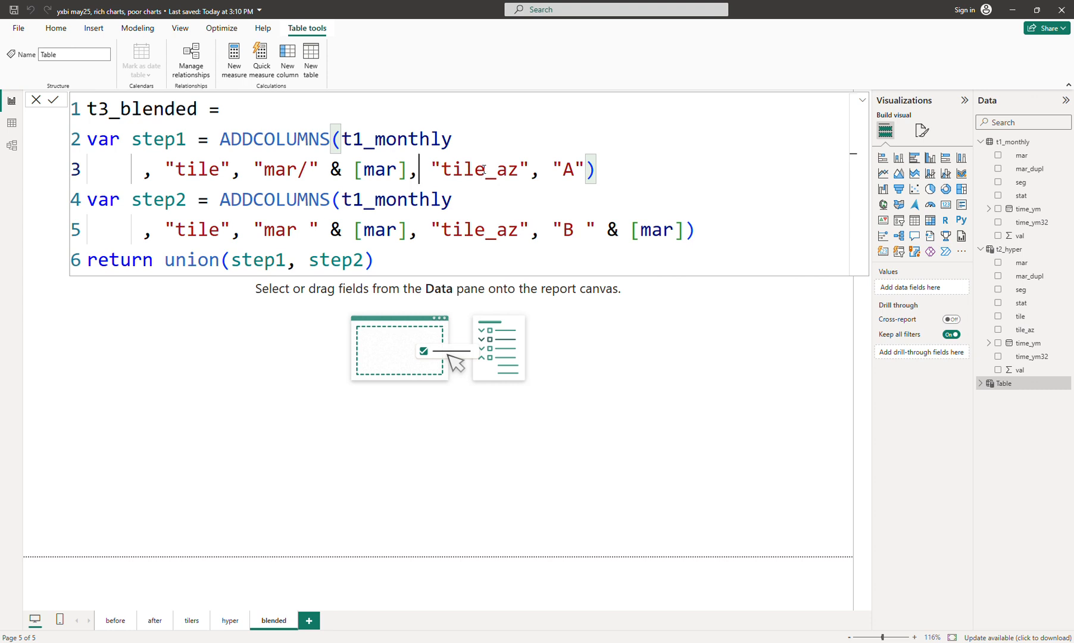
# Step: Extend the step1 "tile_az" value to "A" & [mar]
pyautogui.click(586, 169)
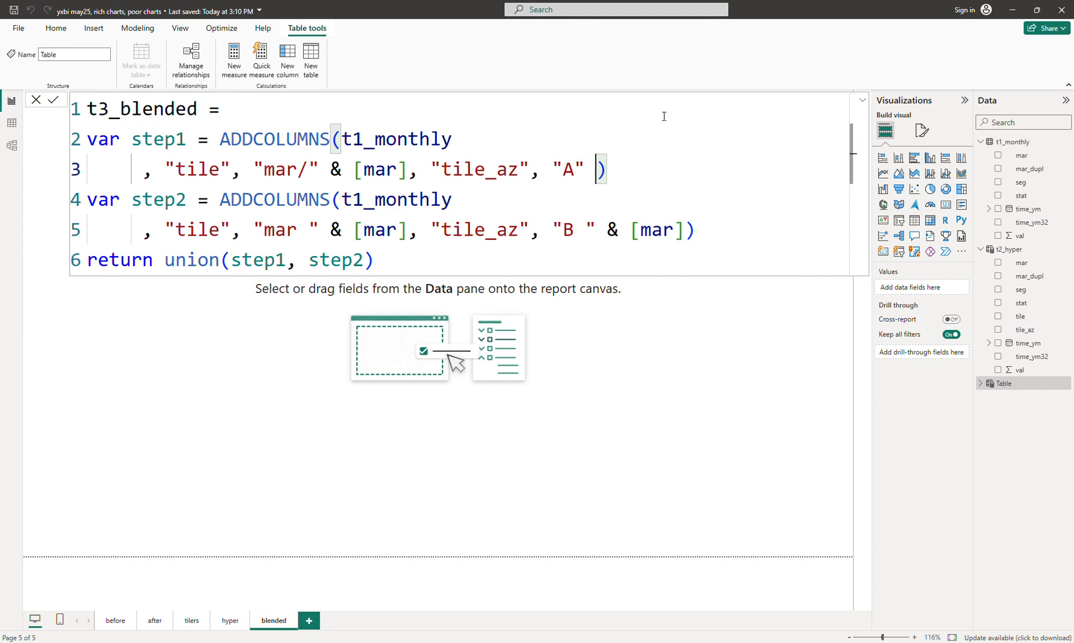
pyautogui.write('& [m')
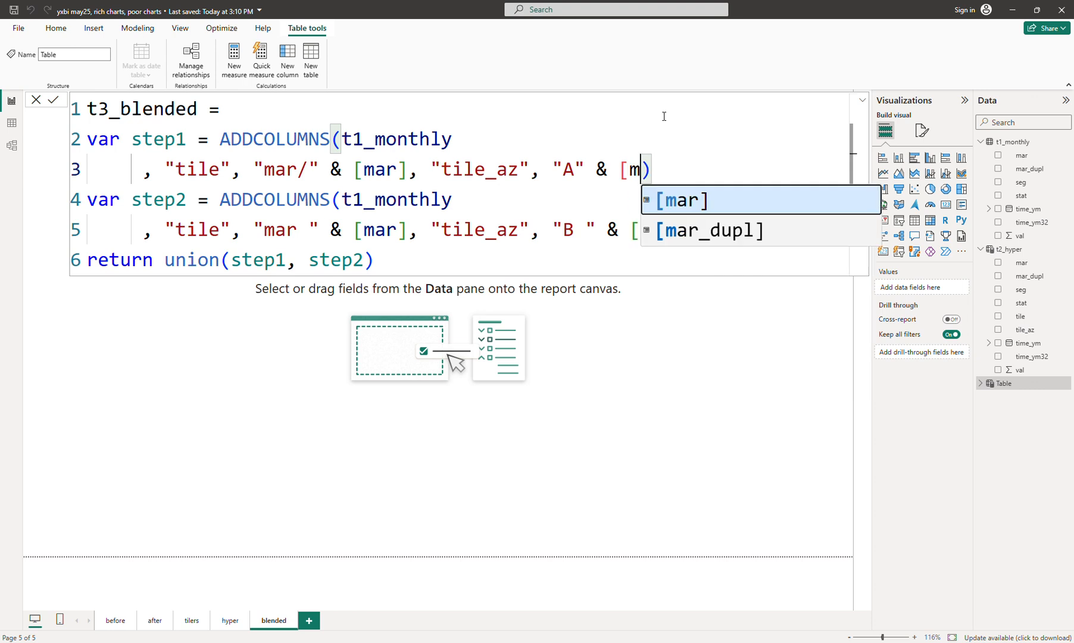
pyautogui.press('Tab')
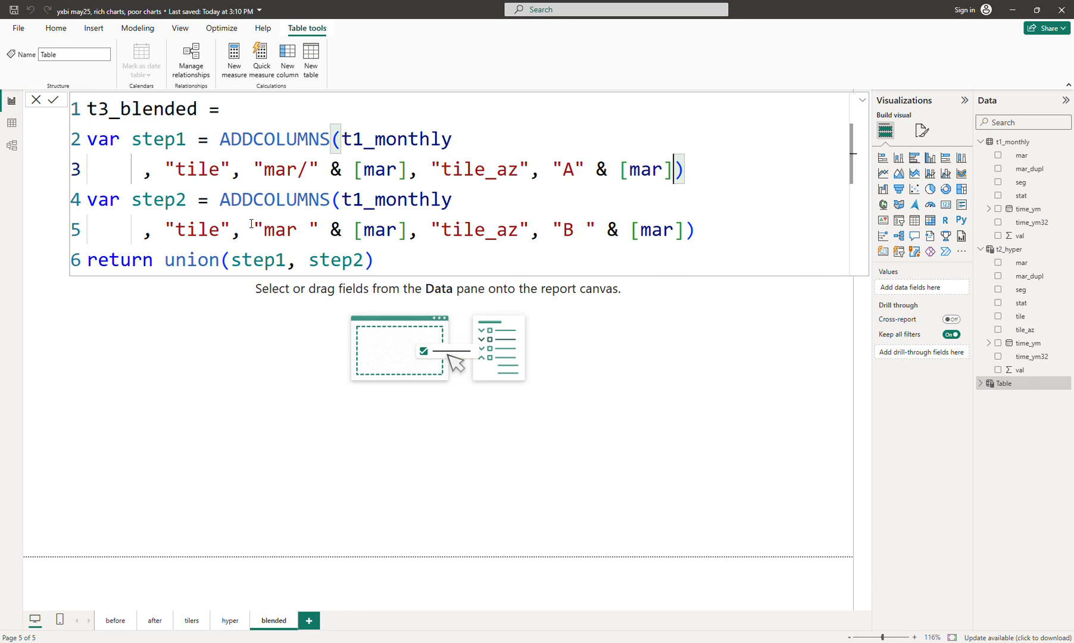
# Step: Change the step2 "tile" expression to "seg " & [seg]
pyautogui.doubleClick(288, 223)
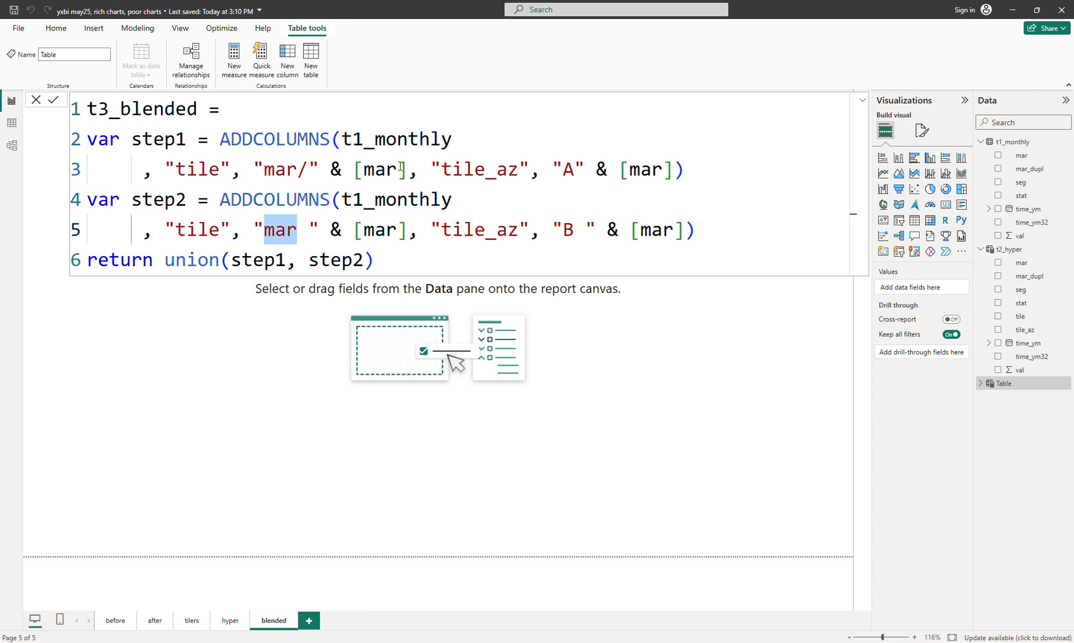
pyautogui.write('seg')
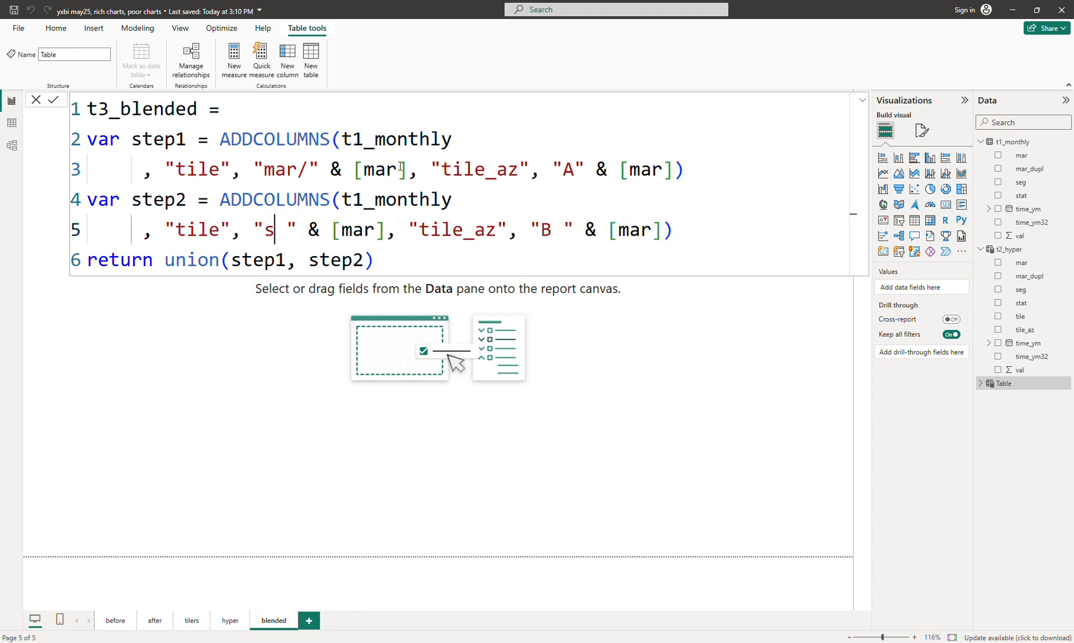
pyautogui.press('Right')
pyautogui.press('Right')
pyautogui.press('Right')
pyautogui.press('Right')
pyautogui.press('Right')
pyautogui.press('Right')
pyautogui.hotkey('ctrl', 'shift', 'Right')
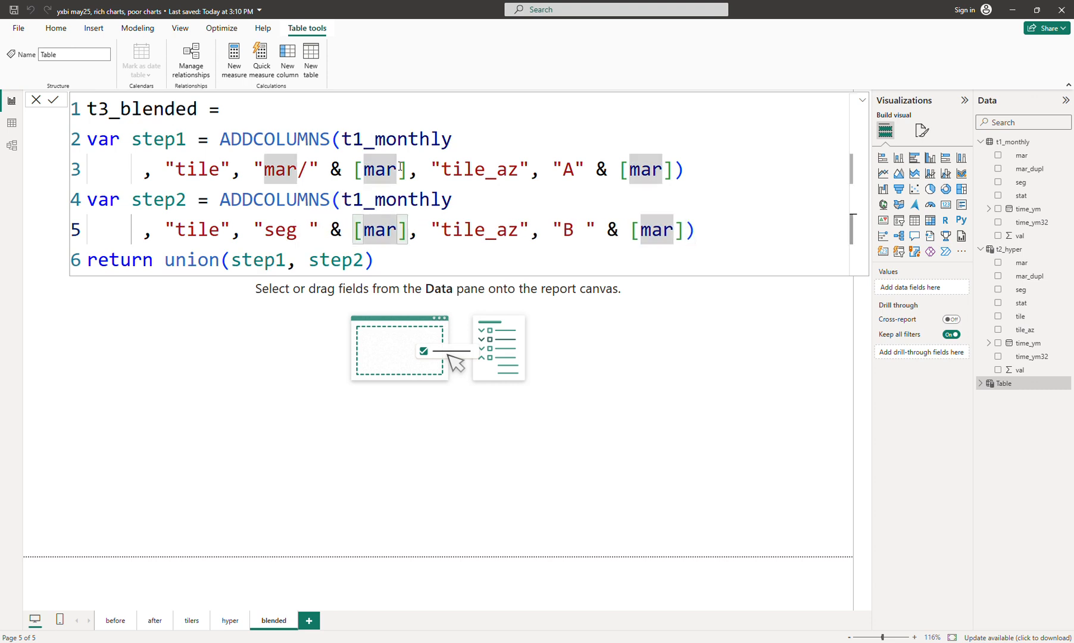
pyautogui.write('se')
pyautogui.press('Tab')
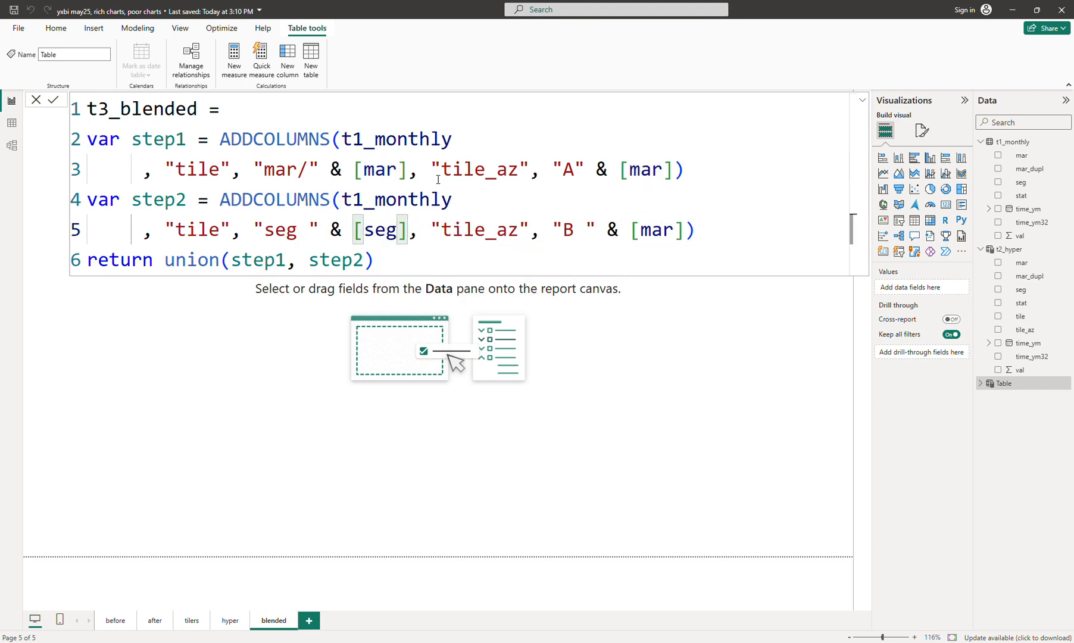
# Step: Change the step2 "tile_az" expression to "B " & [seg]
pyautogui.doubleClick(663, 230)
pyautogui.write('se')
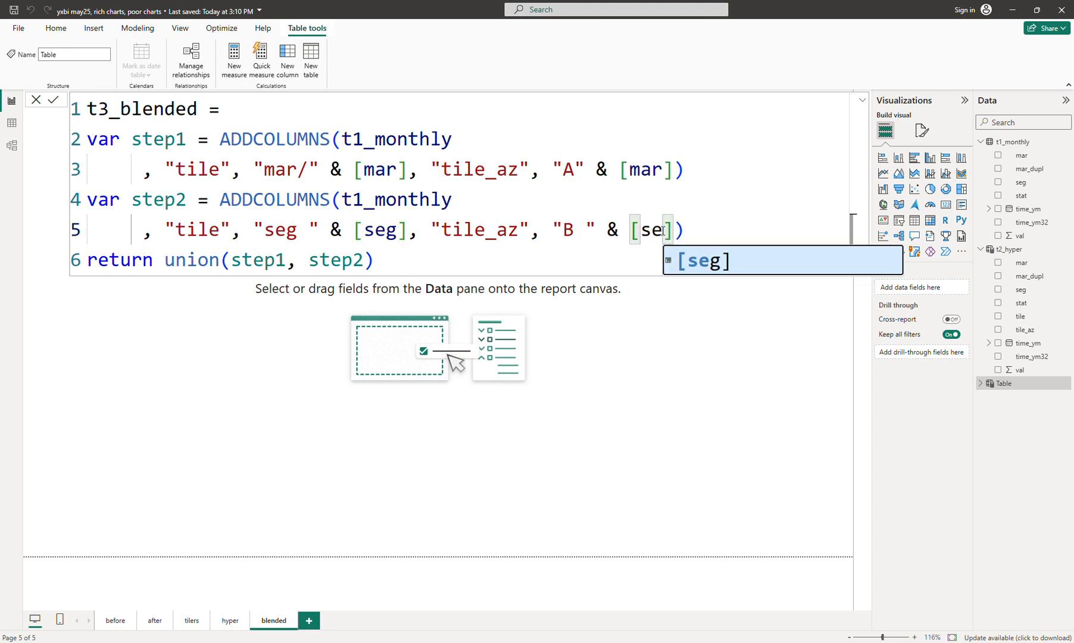
pyautogui.press('Tab')
pyautogui.press('Right')
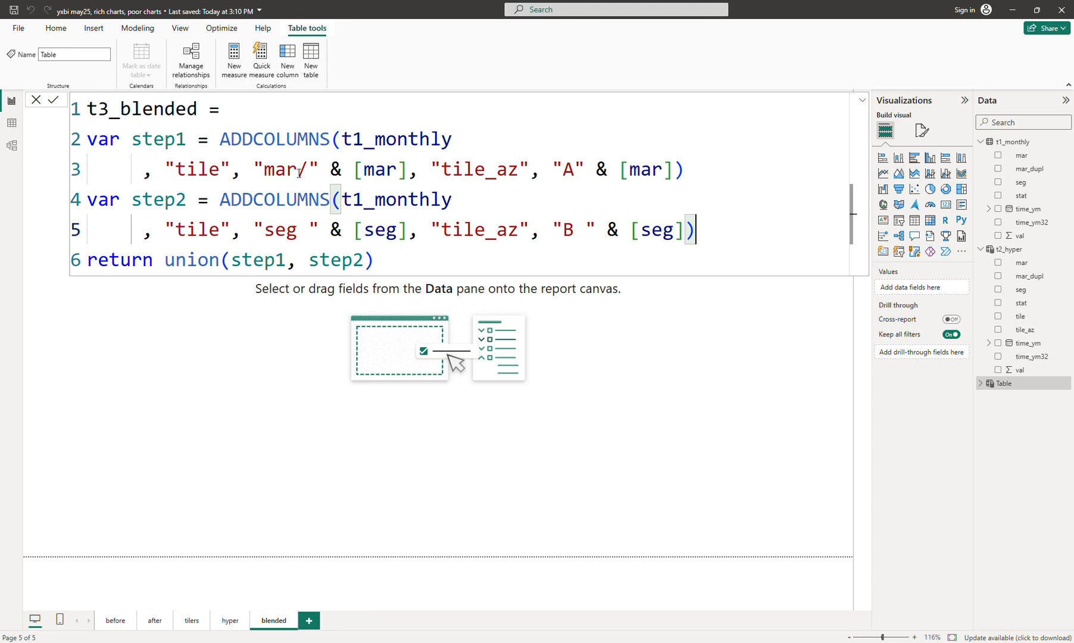
# Step: Add a trailing space to the step1 "A" prefix and change the step2 tile prefix to "seg/"
pyautogui.click(584, 225)
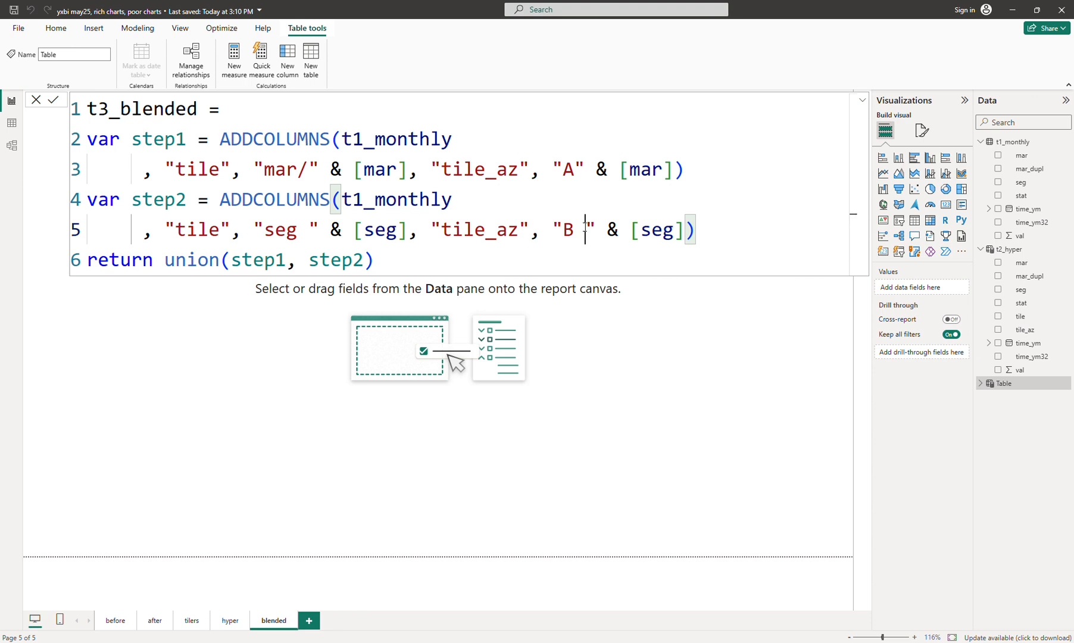
pyautogui.click(577, 169)
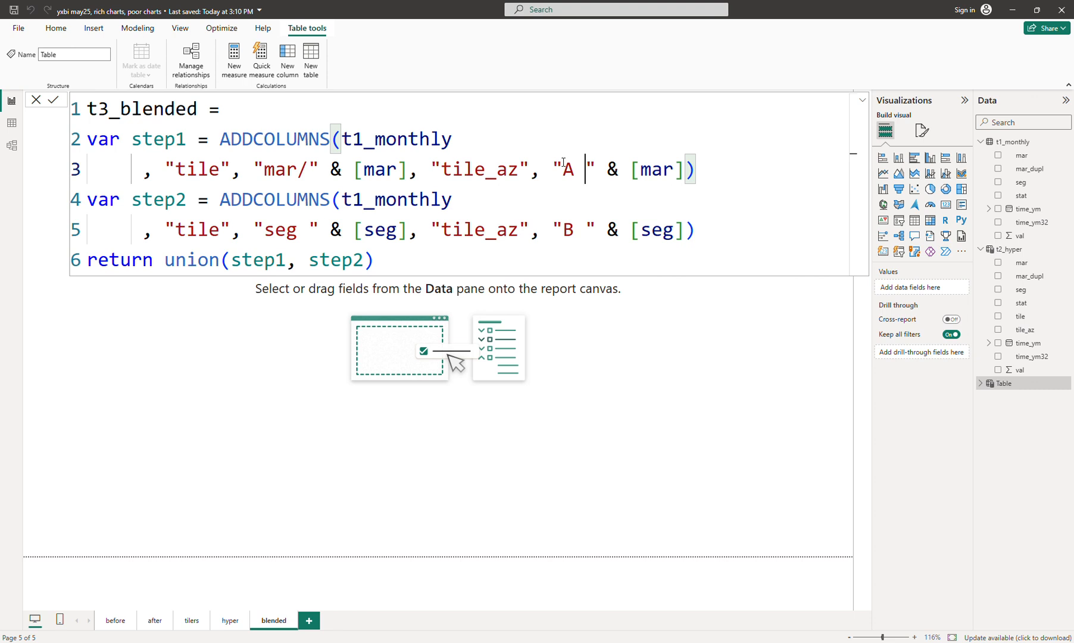
pyautogui.click(309, 169)
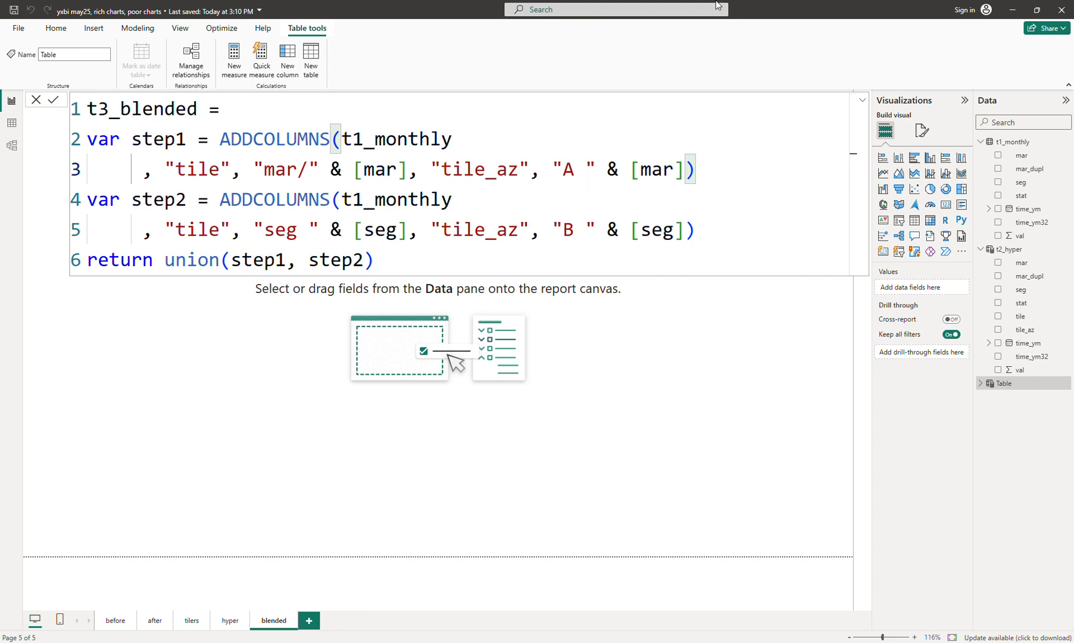
pyautogui.click(309, 235)
pyautogui.press('BackSpace')
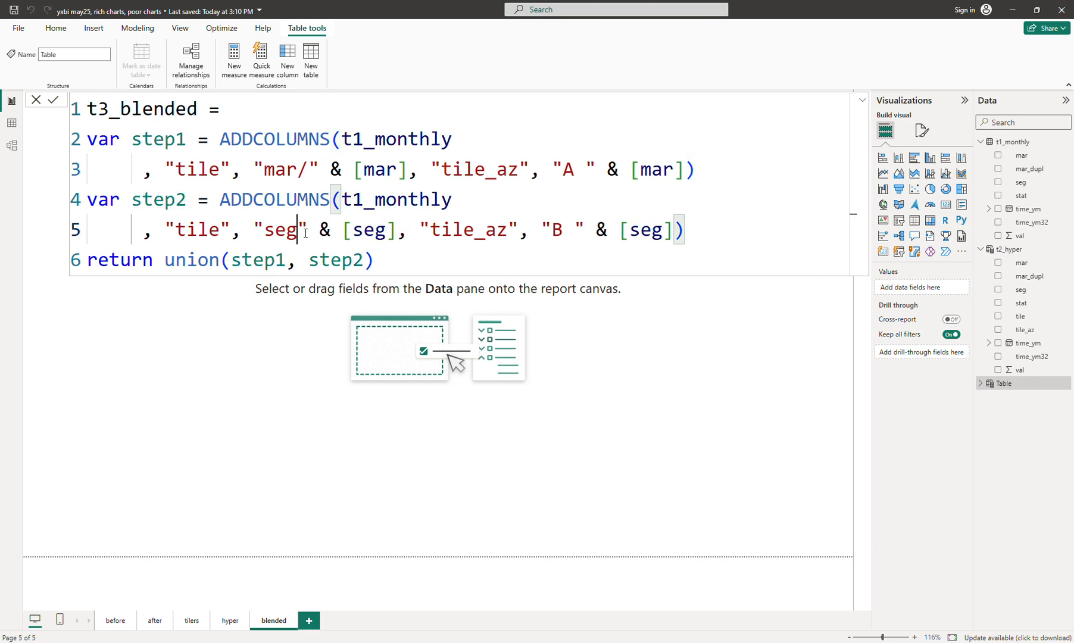
pyautogui.write('/')
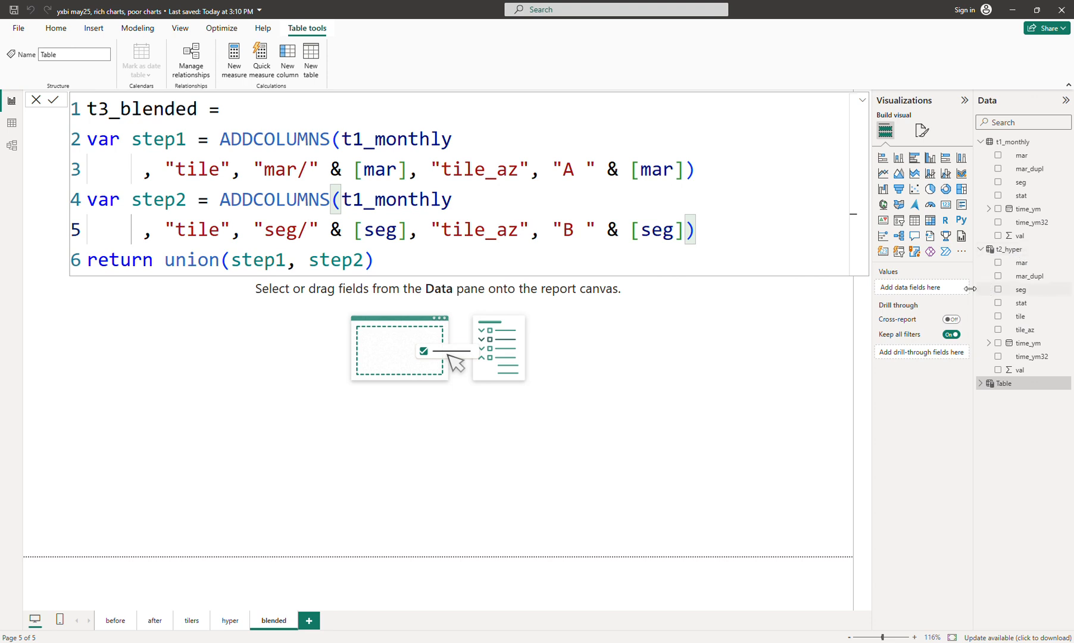
# Step: Commit the t3_blended table formula and expand the table to list its fields
pyautogui.press('Down')
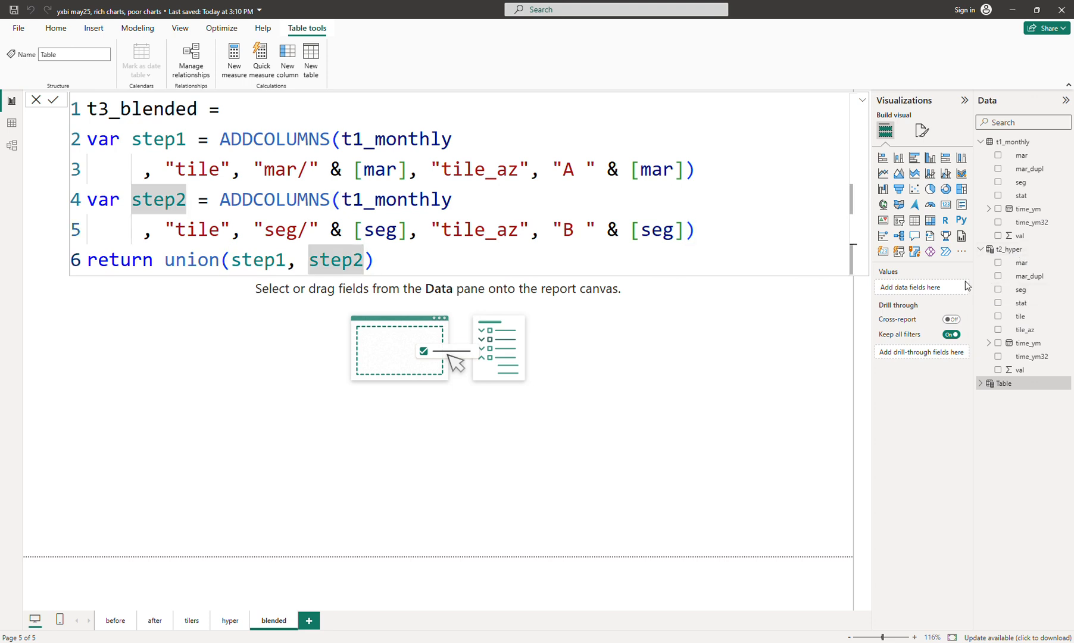
pyautogui.press('Return')
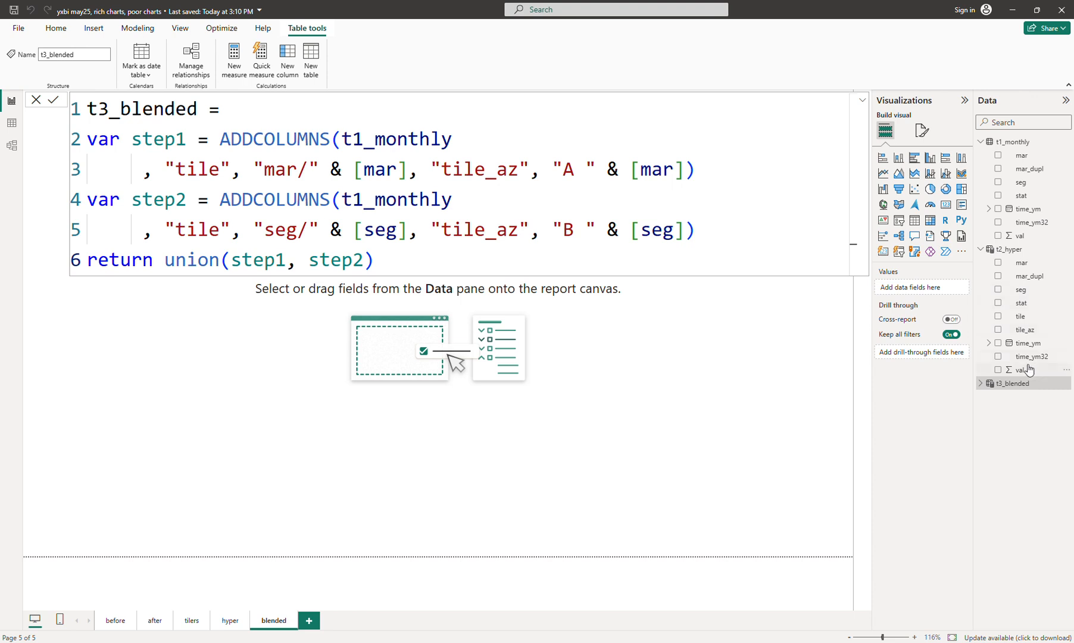
pyautogui.click(559, 264)
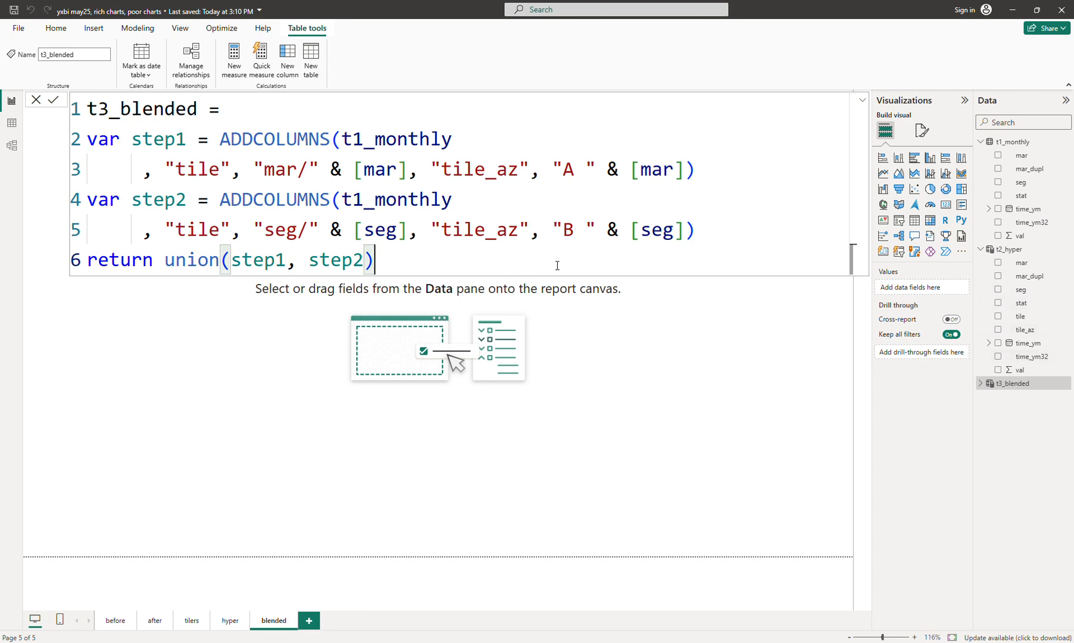
pyautogui.click(980, 383)
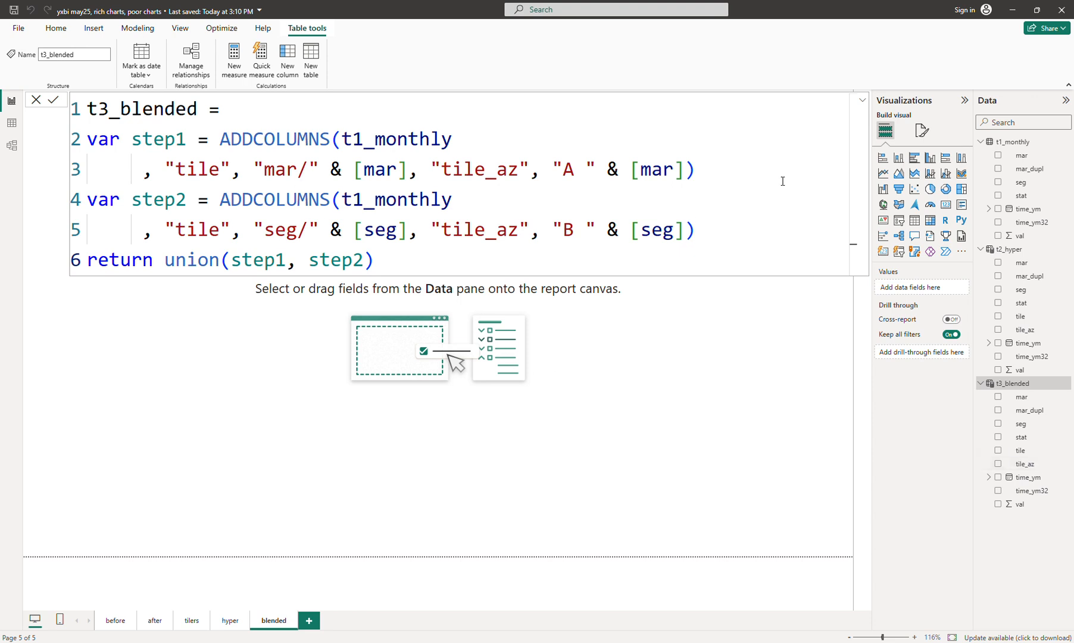
# Step: Copy the stacked column "Monthly revenue by market" chart from the hyper page onto the blended page
pyautogui.click(862, 100)
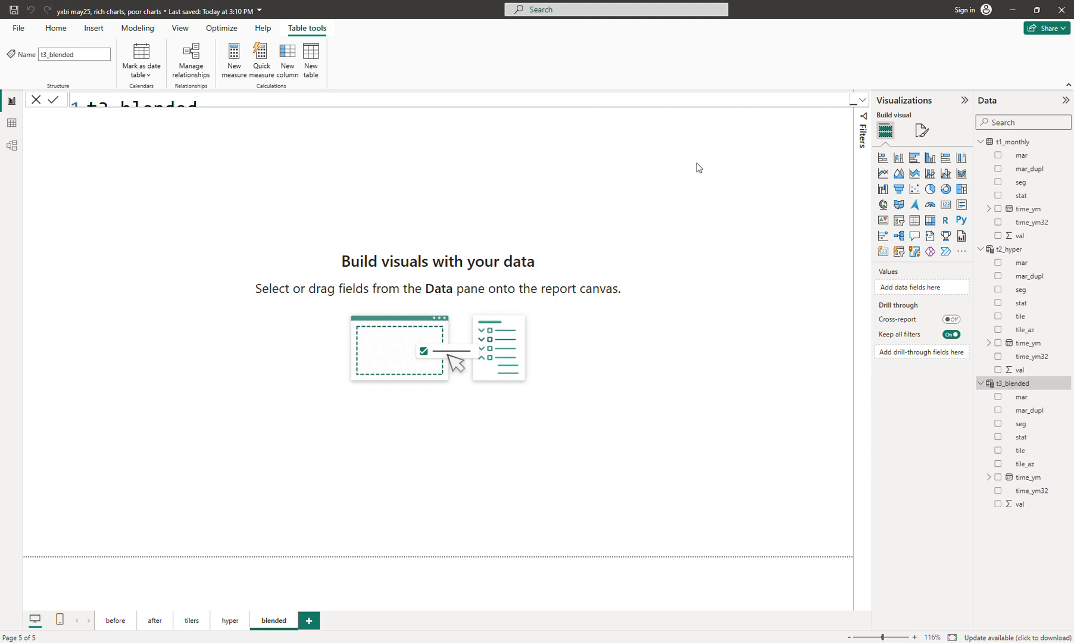
pyautogui.click(229, 620)
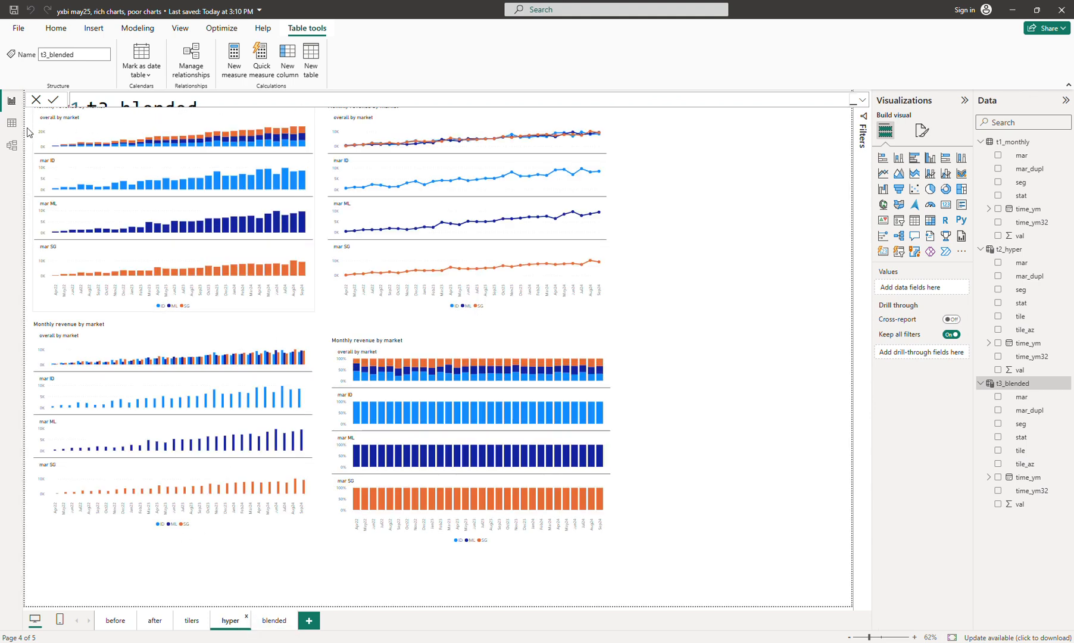
pyautogui.click(46, 295)
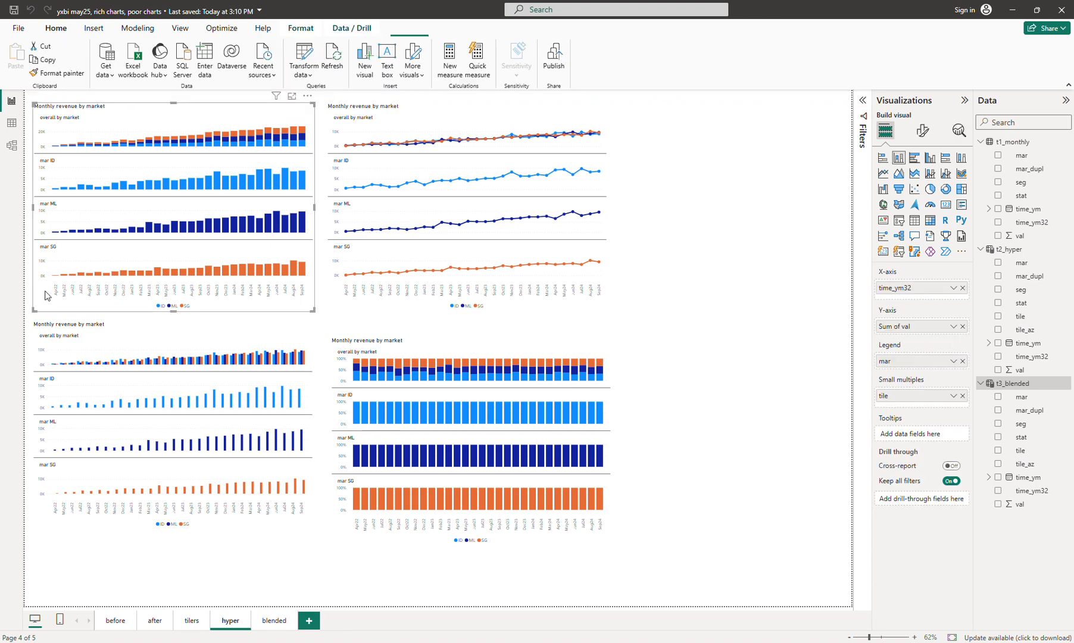
pyautogui.click(272, 622)
pyautogui.hotkey('ctrl', 'v')
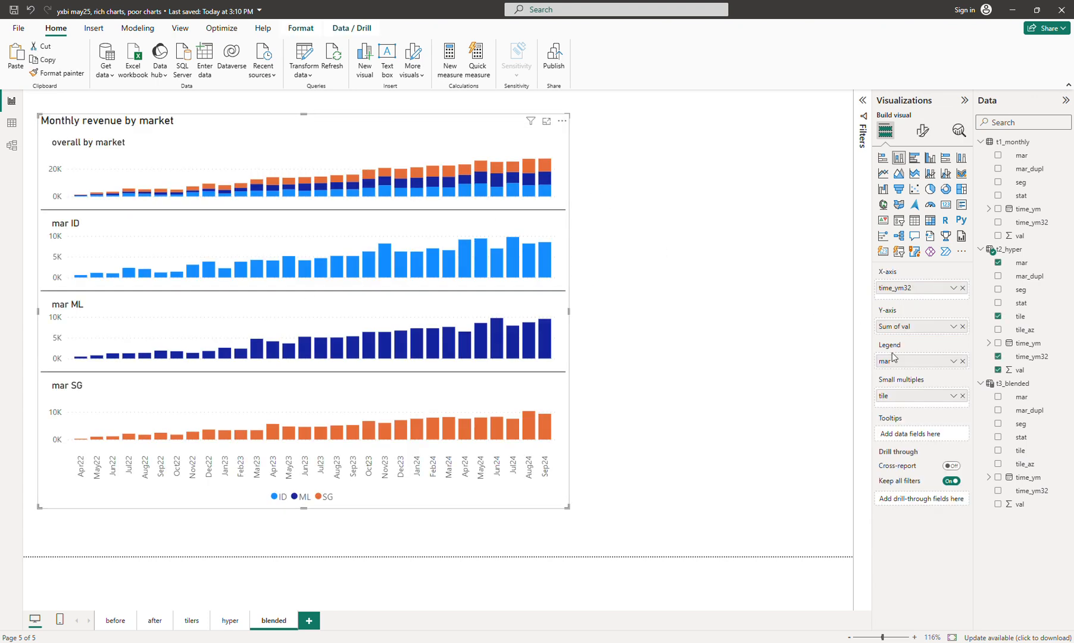
# Step: Replace the pasted chart's fields with those of t3_blended: time_ym32 as X-axis, val as Y-axis, mar as legend, tile as small multiples
pyautogui.click(981, 142)
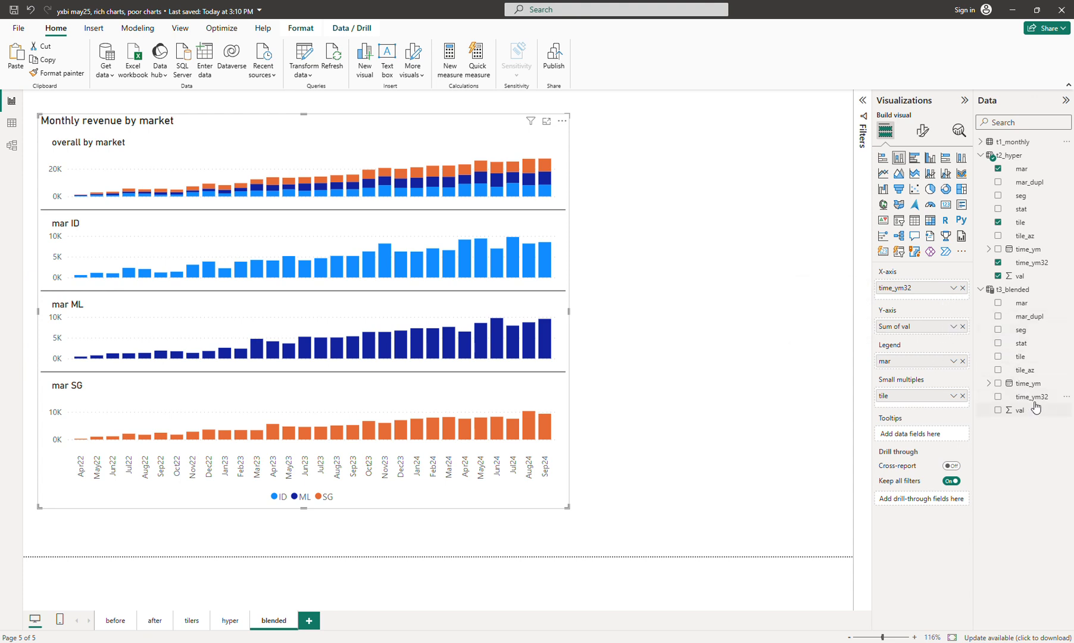
pyautogui.moveTo(1036, 403); pyautogui.dragTo(941, 307)
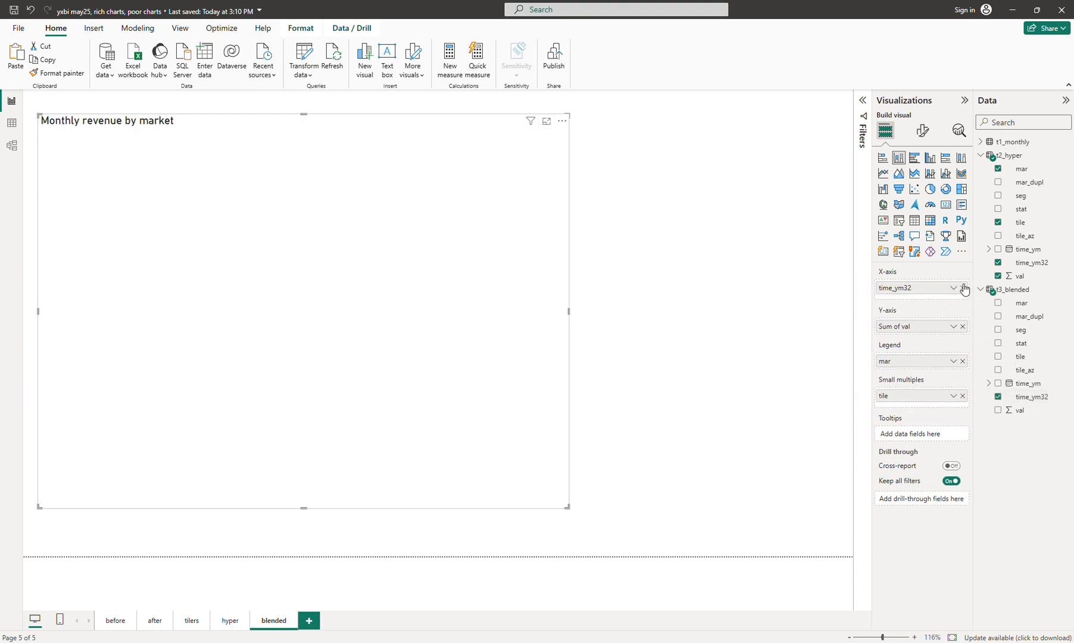
pyautogui.click(962, 288)
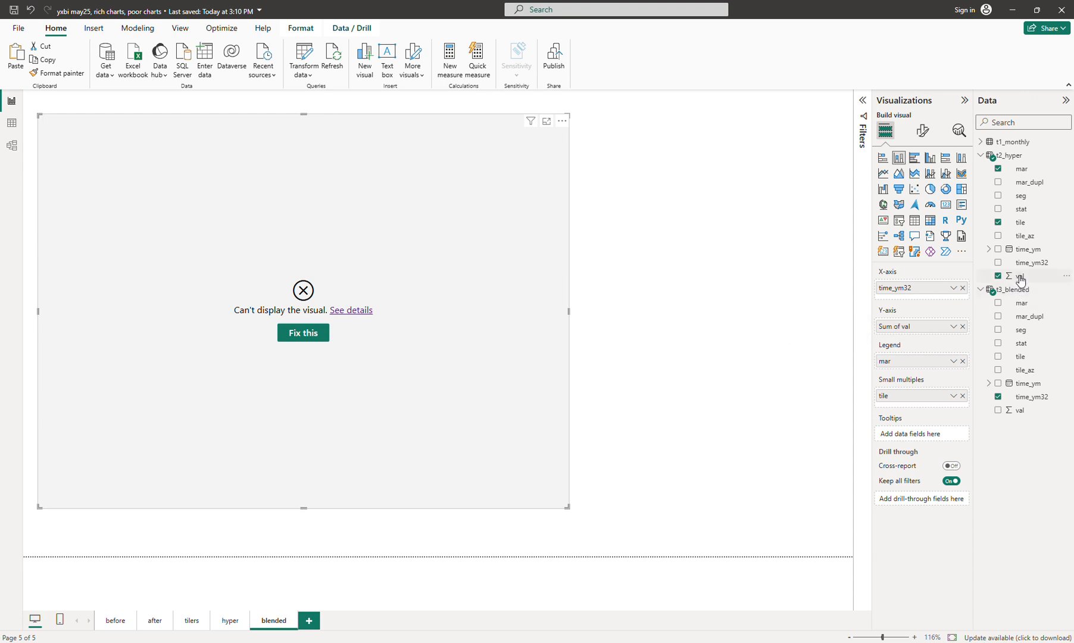
pyautogui.moveTo(1019, 410); pyautogui.dragTo(936, 332)
pyautogui.moveTo(1022, 305); pyautogui.dragTo(925, 361)
pyautogui.moveTo(1022, 357); pyautogui.dragTo(930, 410)
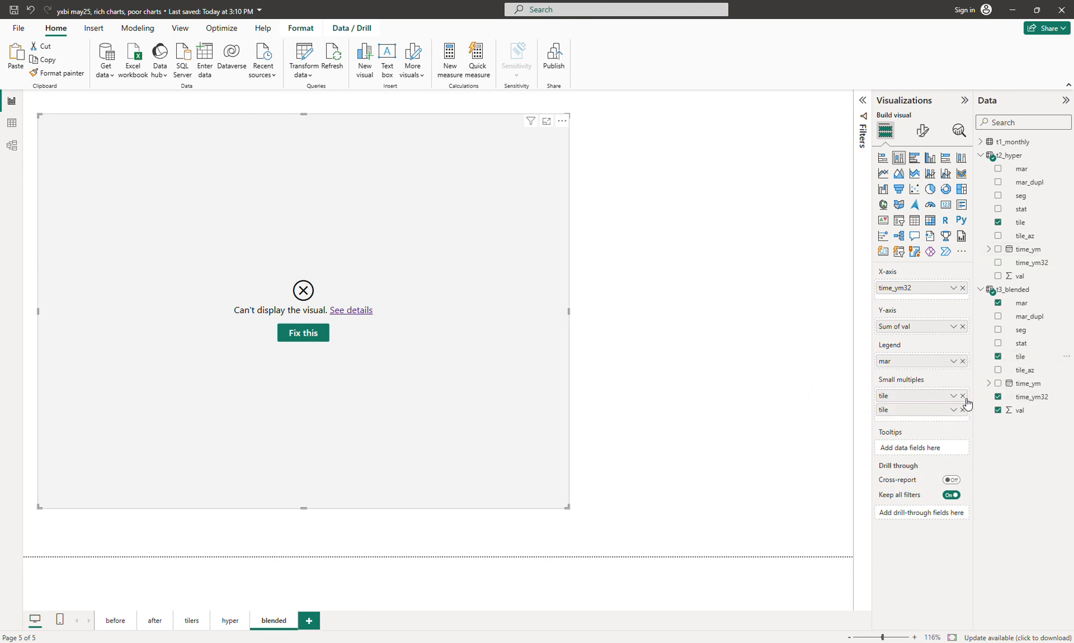
pyautogui.click(963, 396)
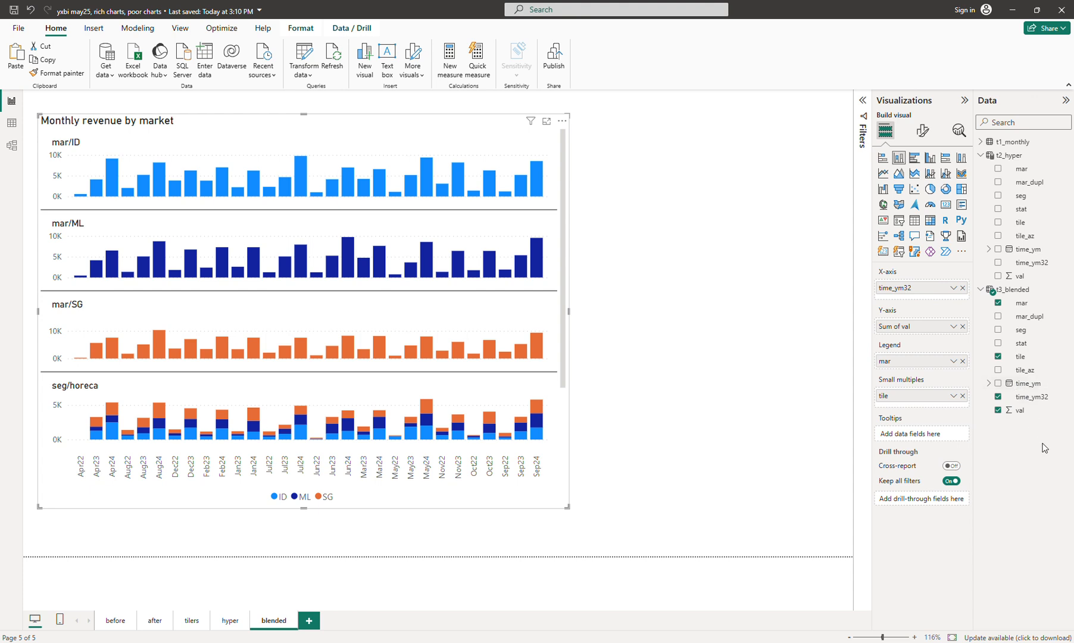
pyautogui.click(981, 155)
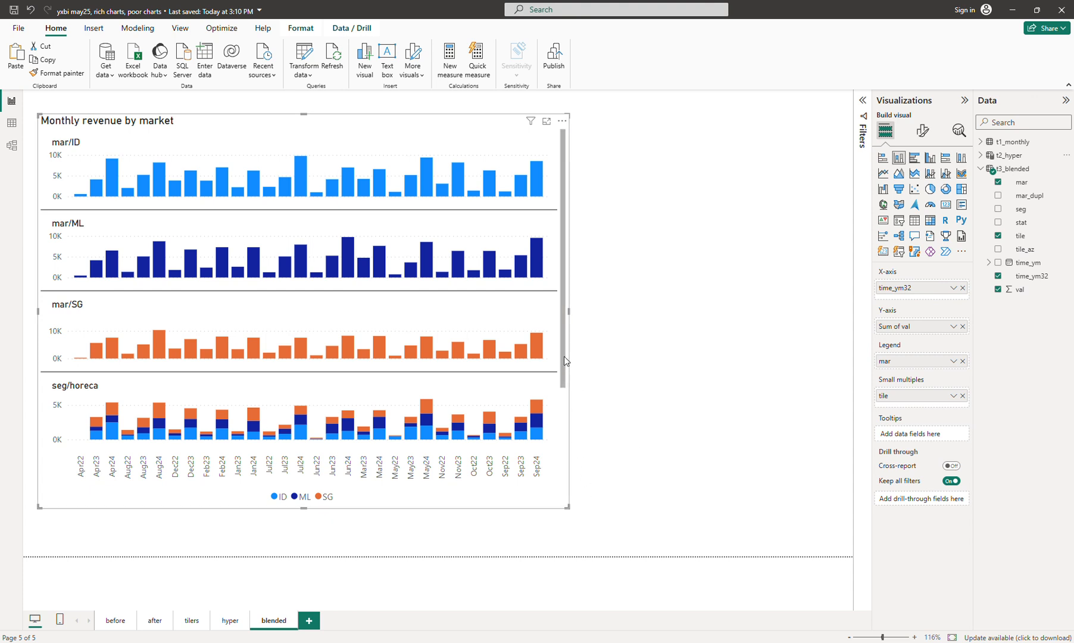
# Step: Arrange the chart's small multiples in 2 columns and widen the chart across most of the page
pyautogui.moveTo(562, 342); pyautogui.dragTo(577, 269)
pyautogui.moveTo(563, 182); pyautogui.dragTo(628, 161)
pyautogui.click(922, 129)
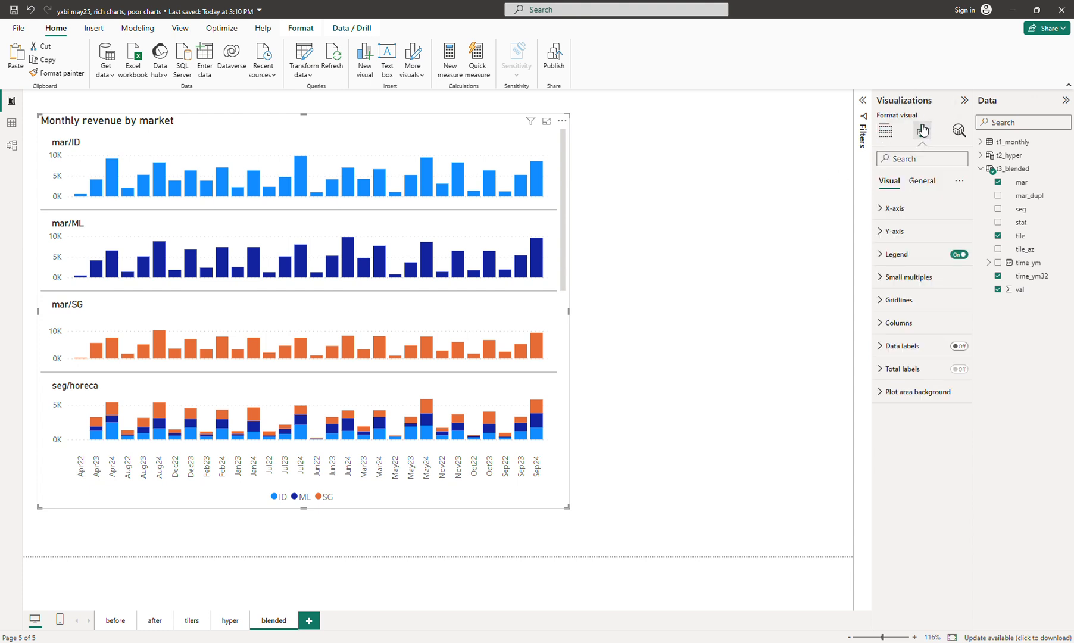
pyautogui.click(906, 277)
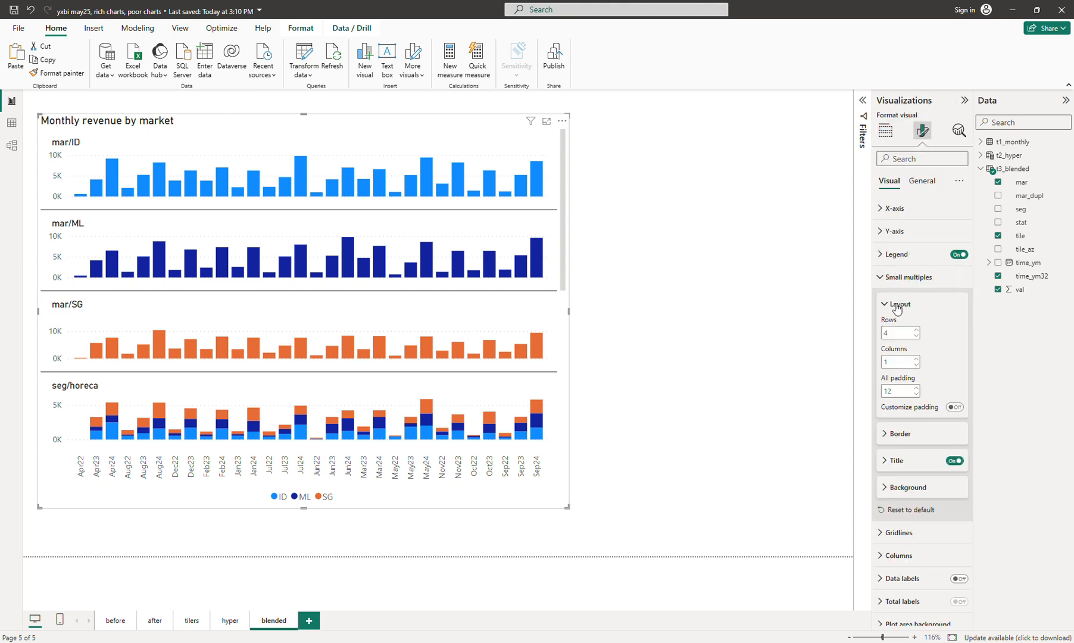
pyautogui.click(916, 358)
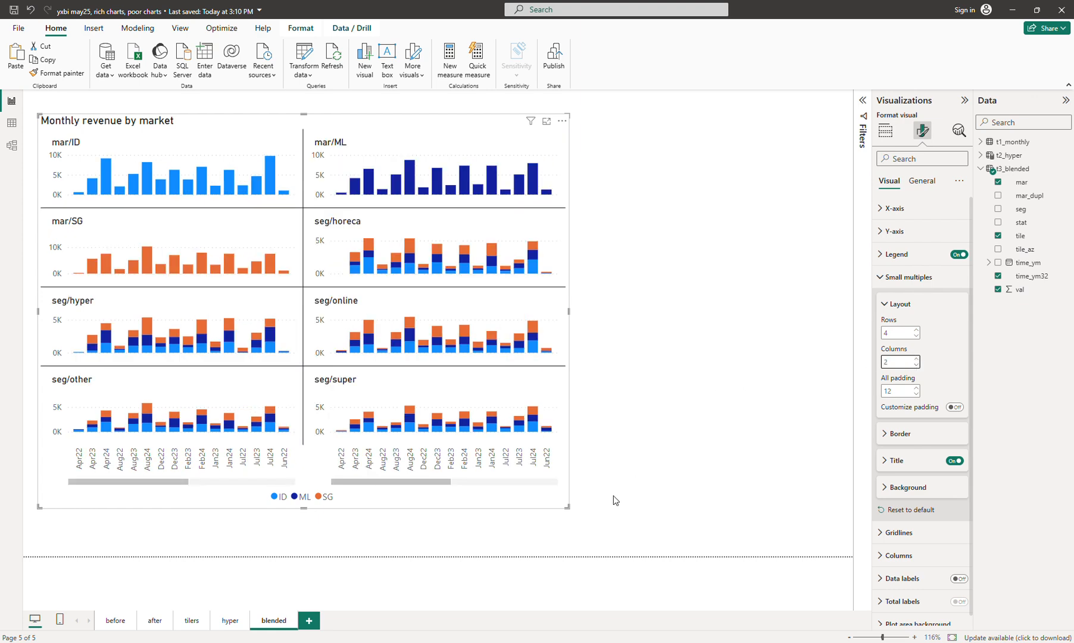
pyautogui.moveTo(570, 510); pyautogui.dragTo(797, 492)
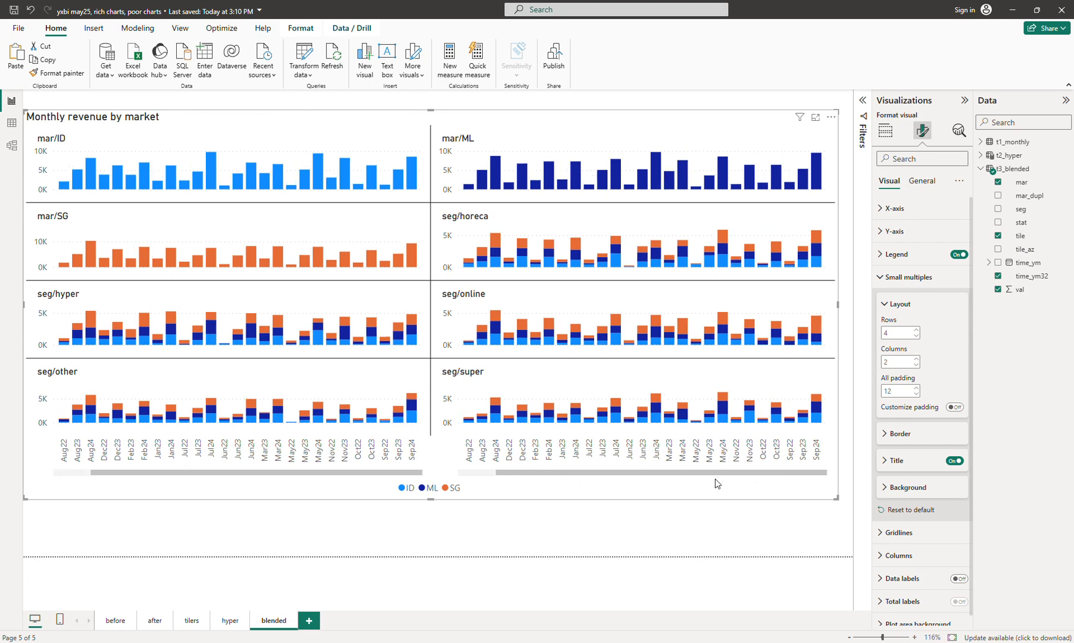
# Step: Change the blended page's canvas type to Custom and set its width to 2400 px
pyautogui.click(578, 527)
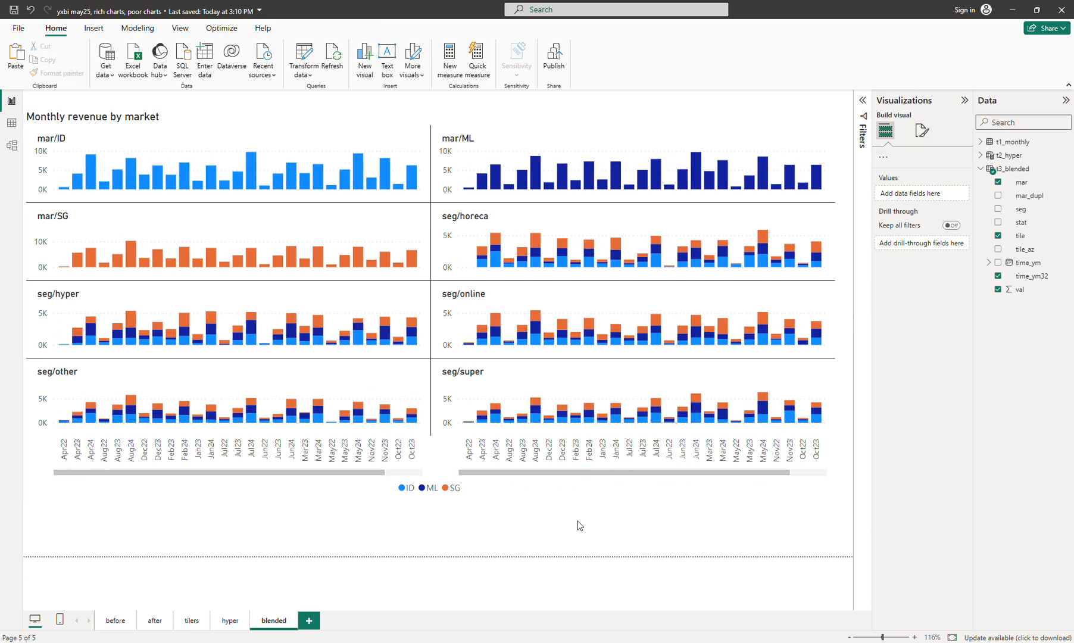
pyautogui.click(923, 129)
pyautogui.click(904, 208)
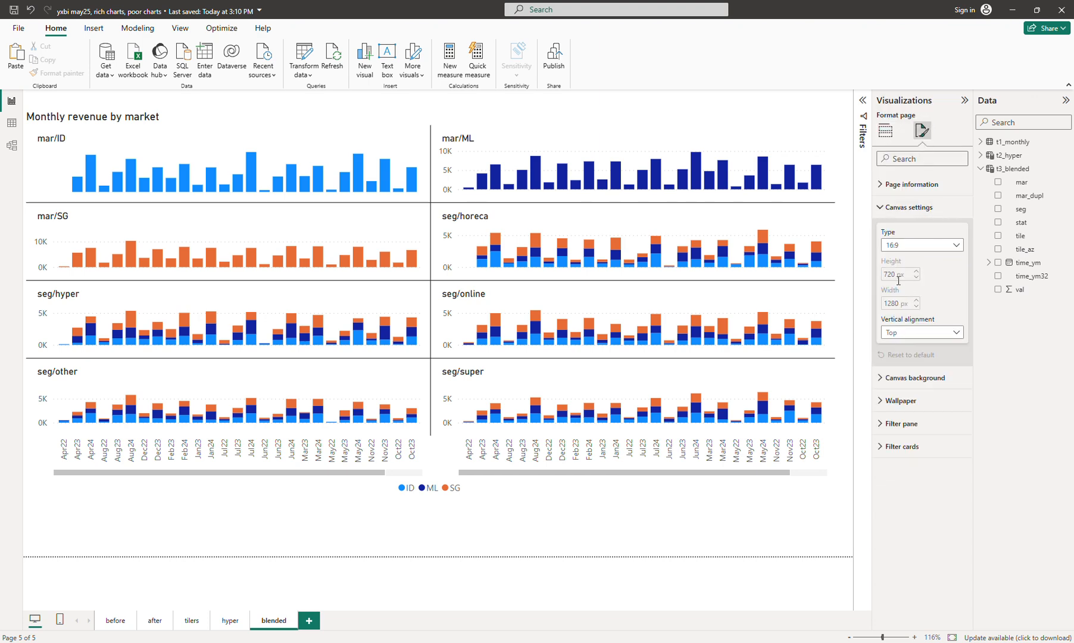
pyautogui.click(900, 244)
pyautogui.click(901, 313)
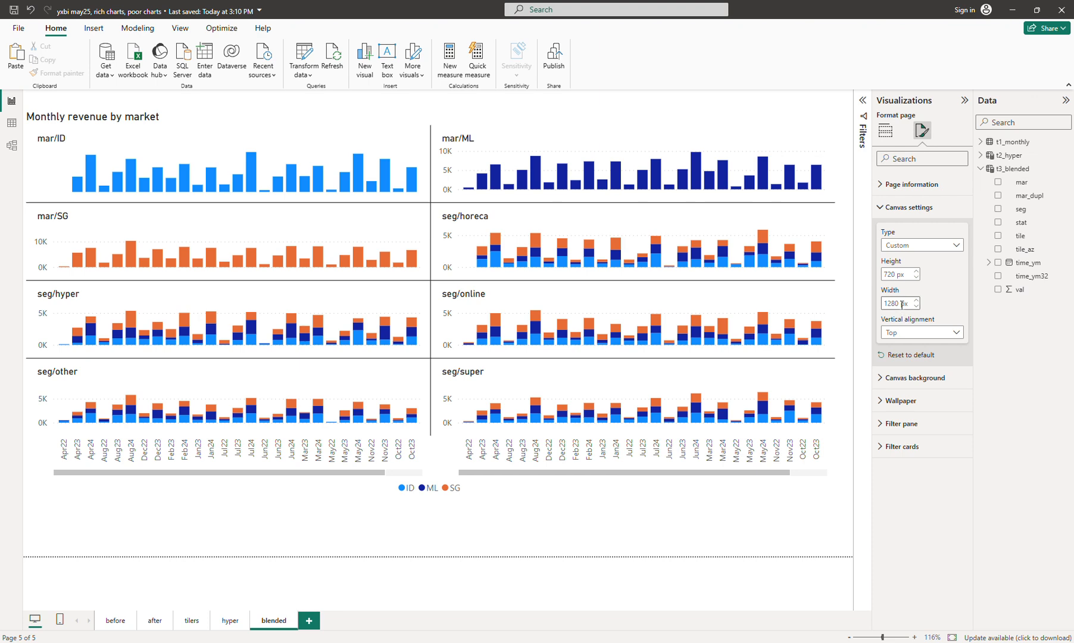
pyautogui.doubleClick(906, 304)
pyautogui.write('2400')
pyautogui.press('Return')
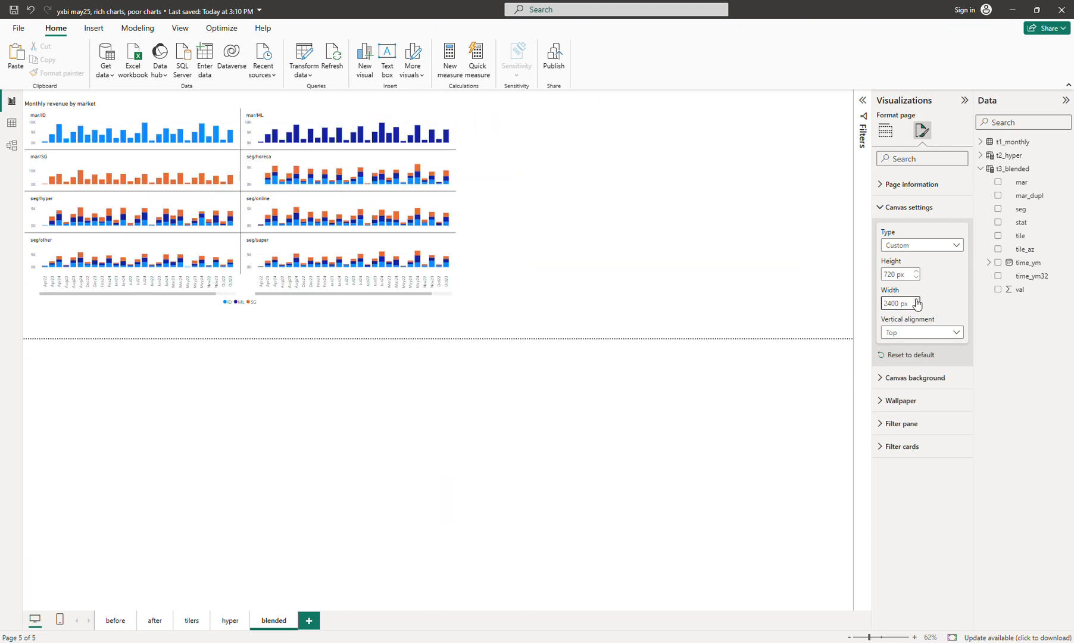
# Step: Set the blended page's canvas height to 1400 px
pyautogui.doubleClick(890, 274)
pyautogui.write('1')
pyautogui.write('400')
pyautogui.press('Return')
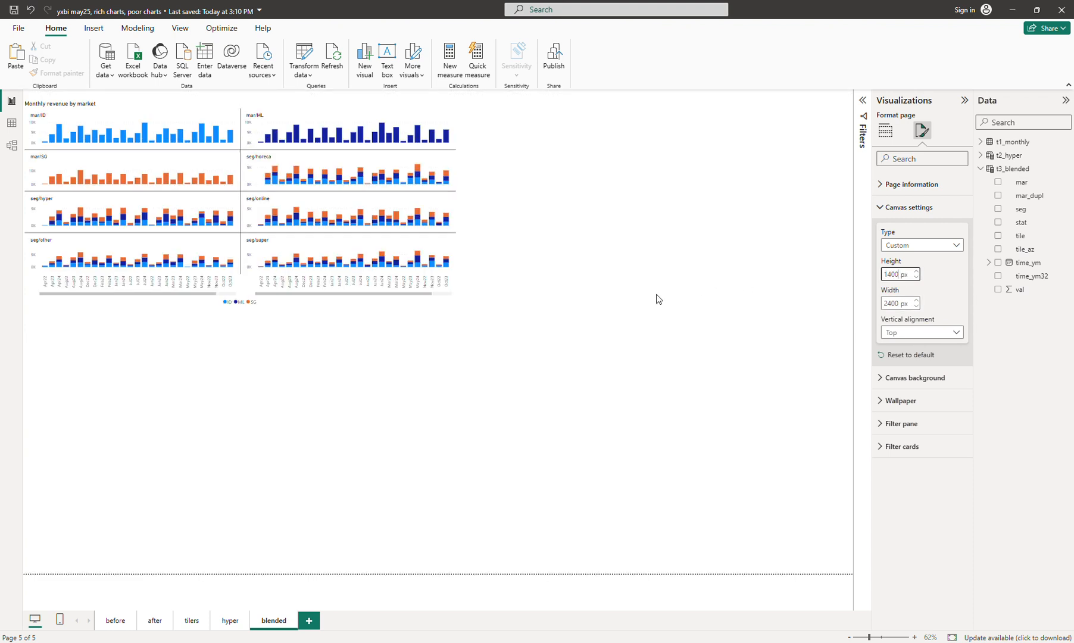
# Step: Widen the small-multiples chart until all months fit without scrolling, and move it lower on the page
pyautogui.click(455, 303)
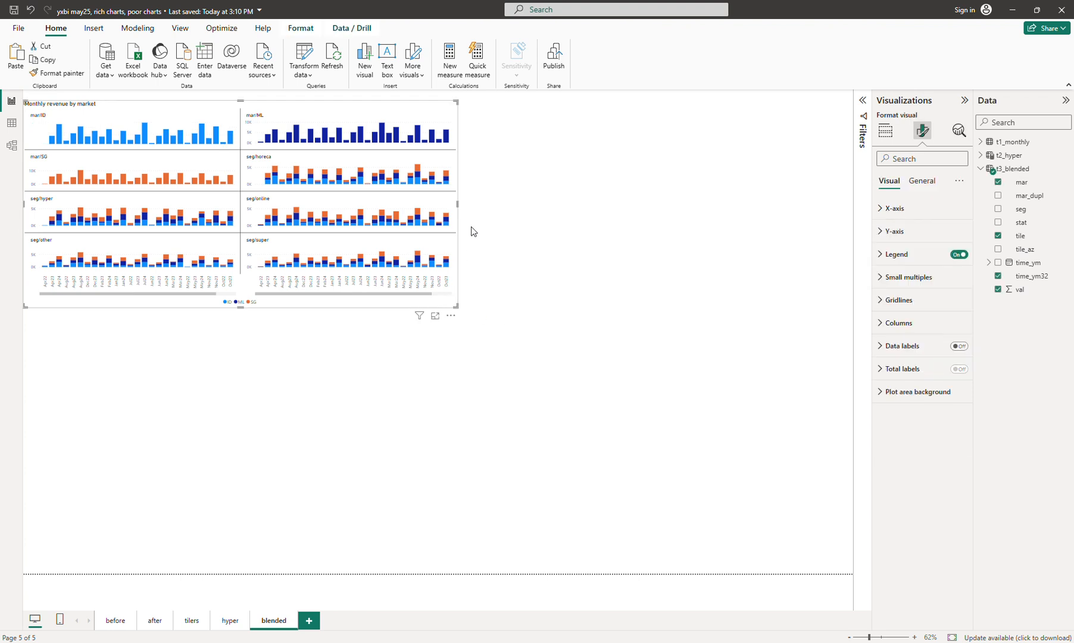
pyautogui.moveTo(458, 204); pyautogui.dragTo(575, 205)
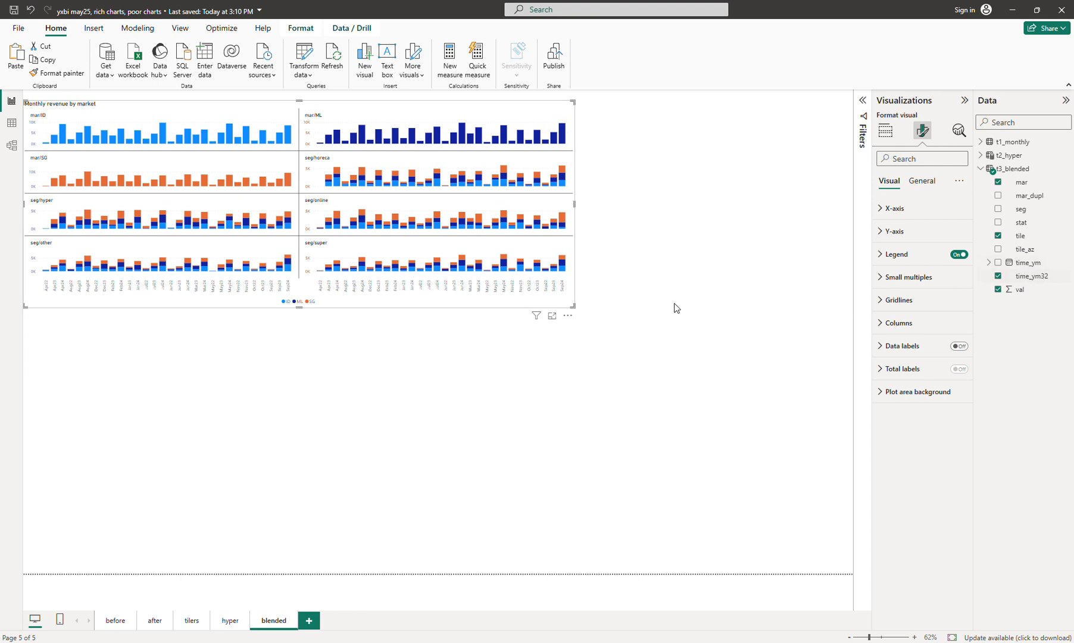
pyautogui.moveTo(520, 118); pyautogui.dragTo(540, 227)
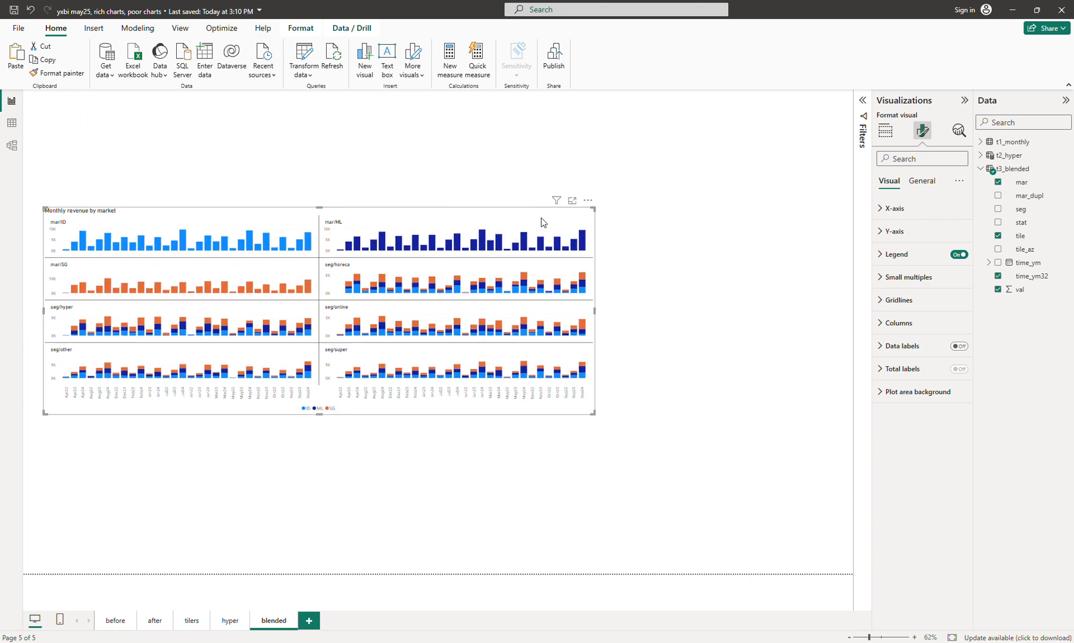
# Step: Show the full t3_blended formula and move the chart down so the formula does not cover it
pyautogui.click(1005, 173)
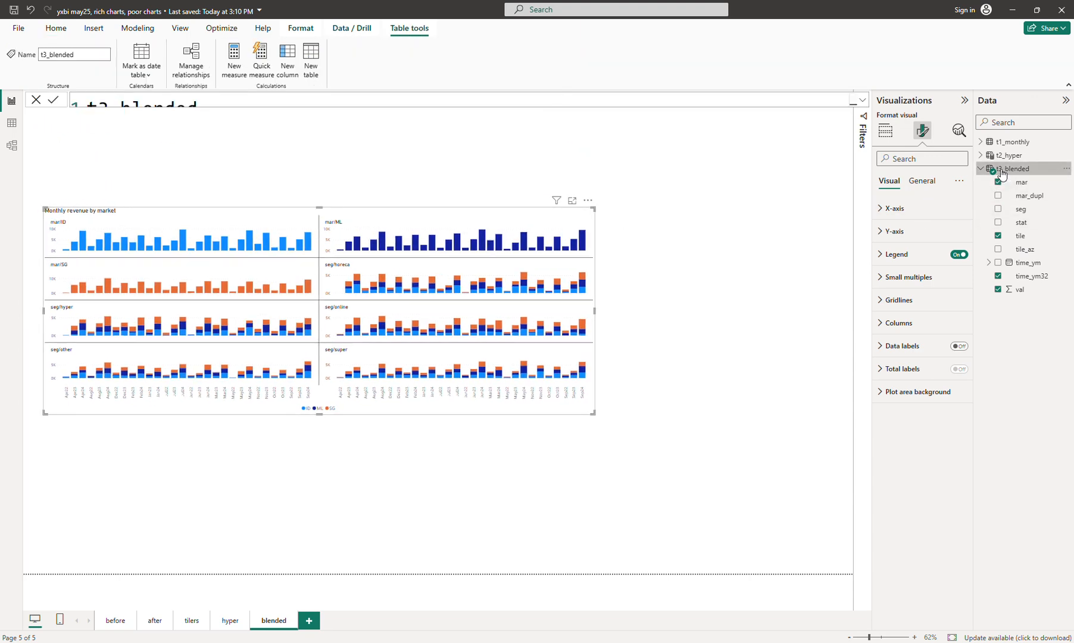
pyautogui.click(862, 100)
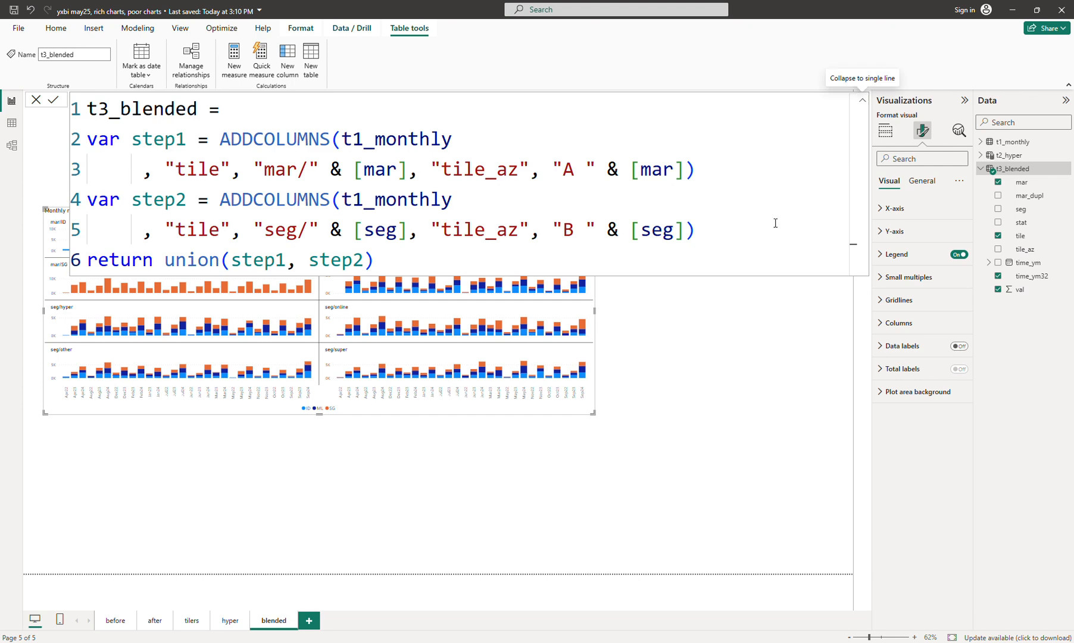
pyautogui.moveTo(583, 413); pyautogui.dragTo(603, 509)
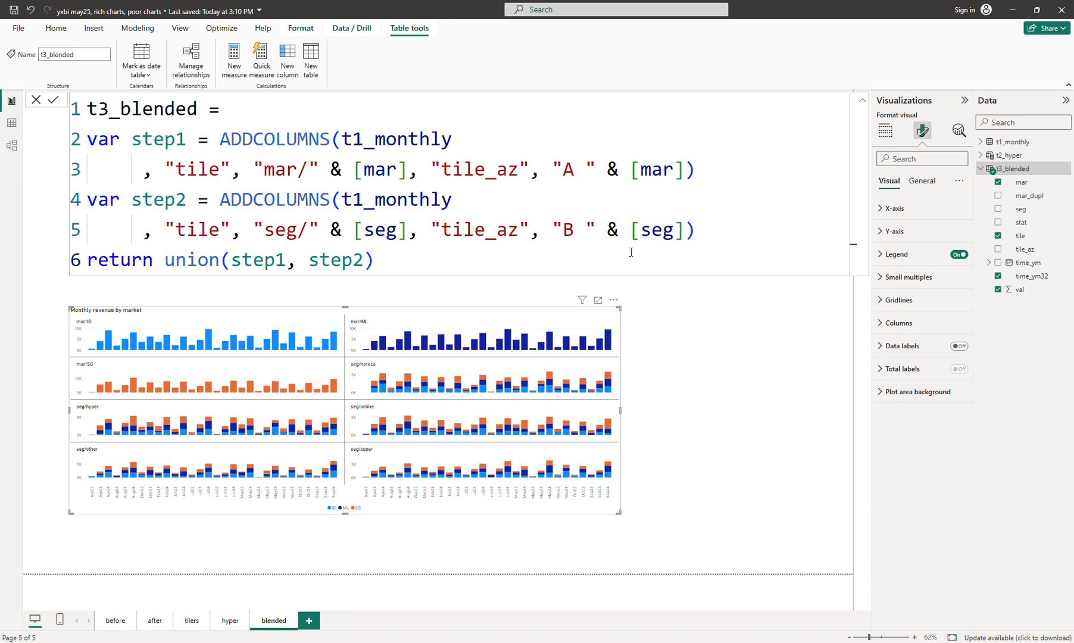
# Step: Insert if([seg]="other", "B", "A") & before [seg] in step2's tile_az expression of t3_blended, commit the formula and collapse it
pyautogui.click(629, 230)
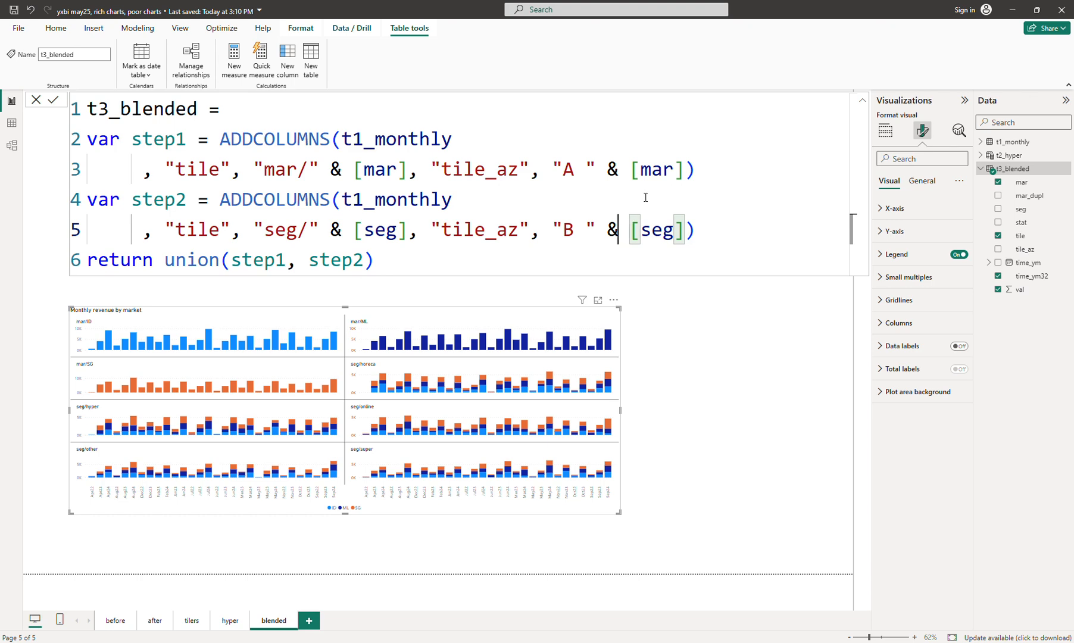
pyautogui.write('if(')
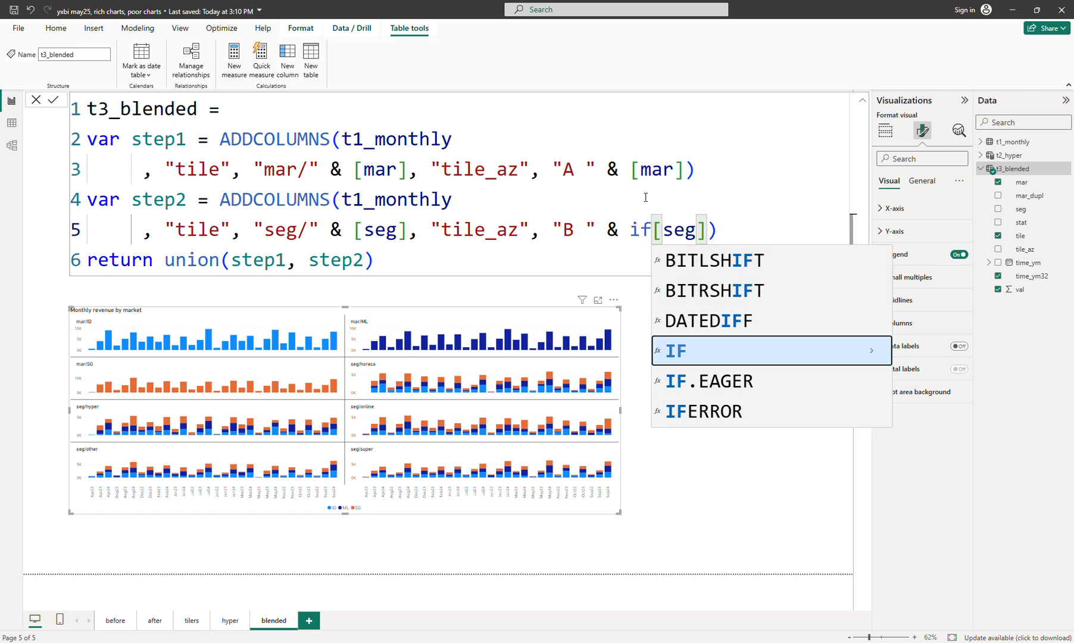
pyautogui.write('[s')
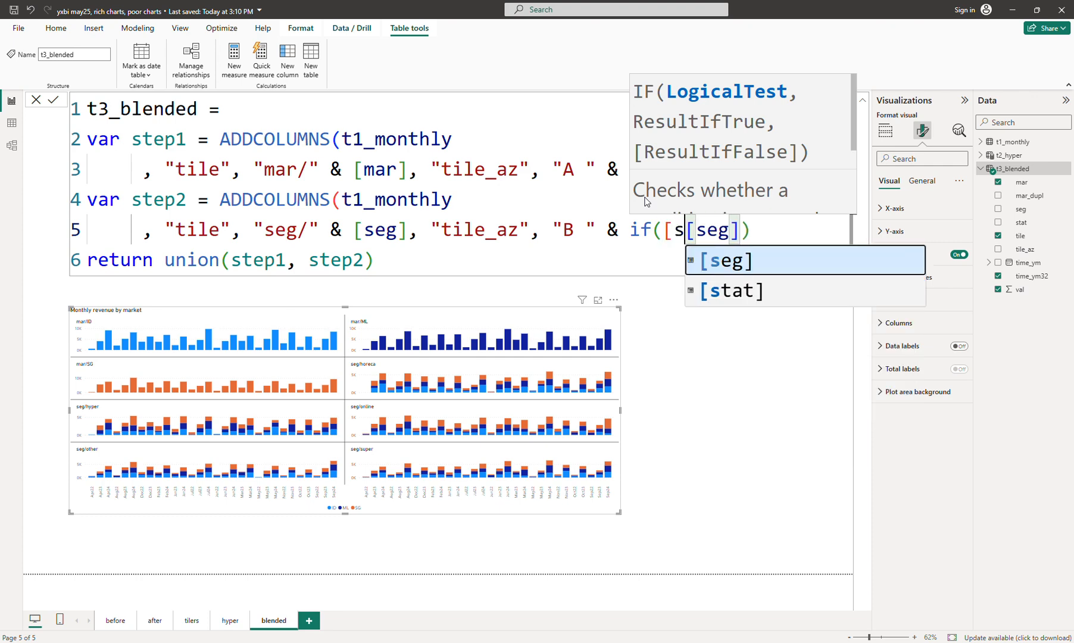
pyautogui.press('Tab')
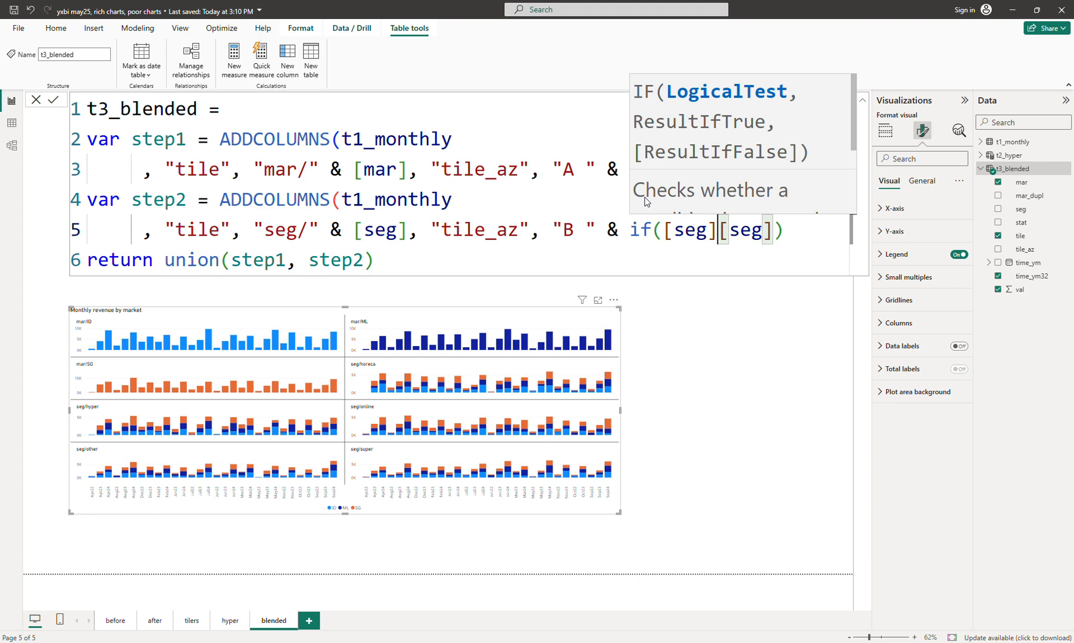
pyautogui.write('="other')
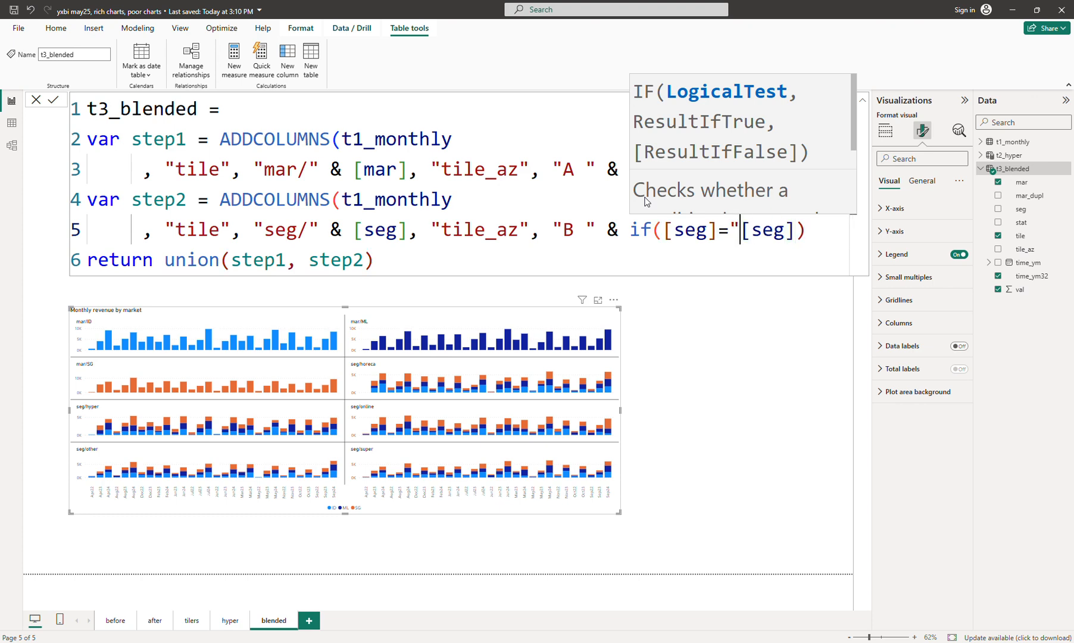
pyautogui.write('",')
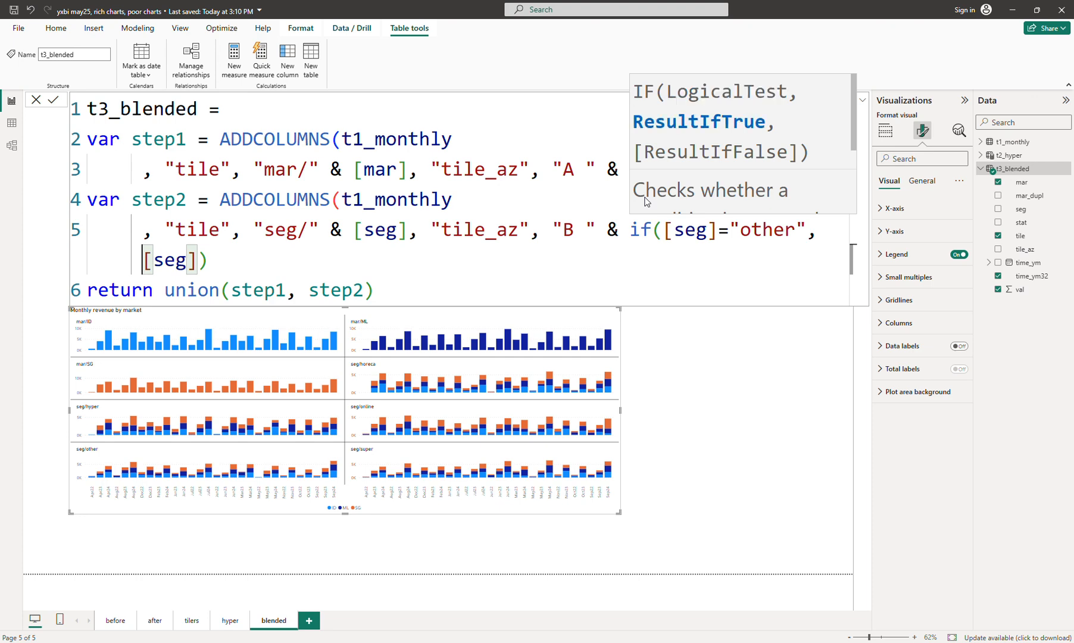
pyautogui.write(' "')
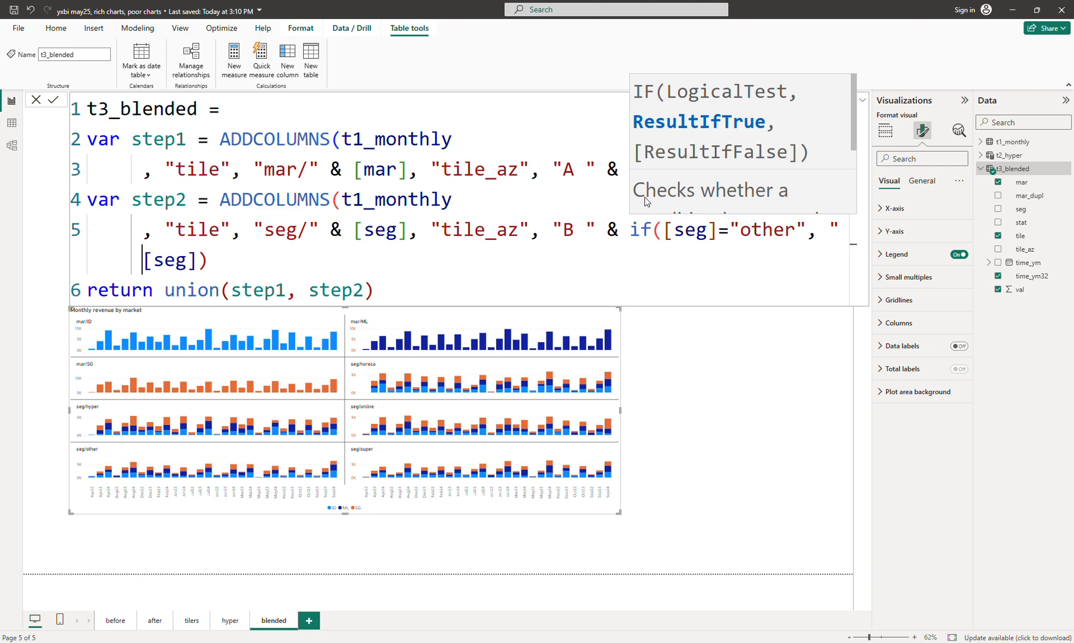
pyautogui.write('B"')
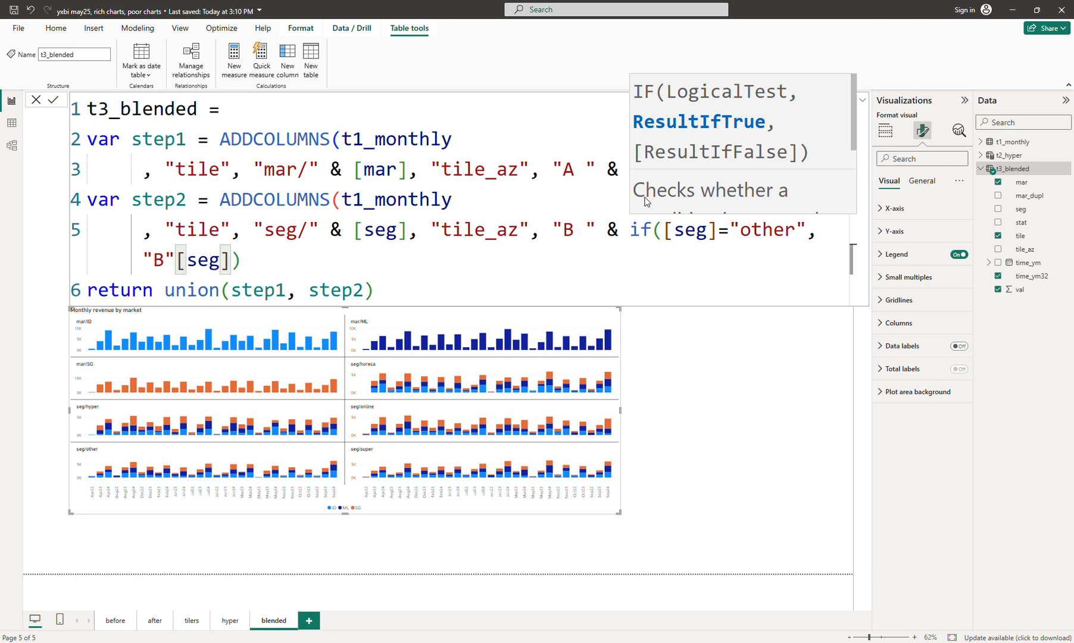
pyautogui.write(', "')
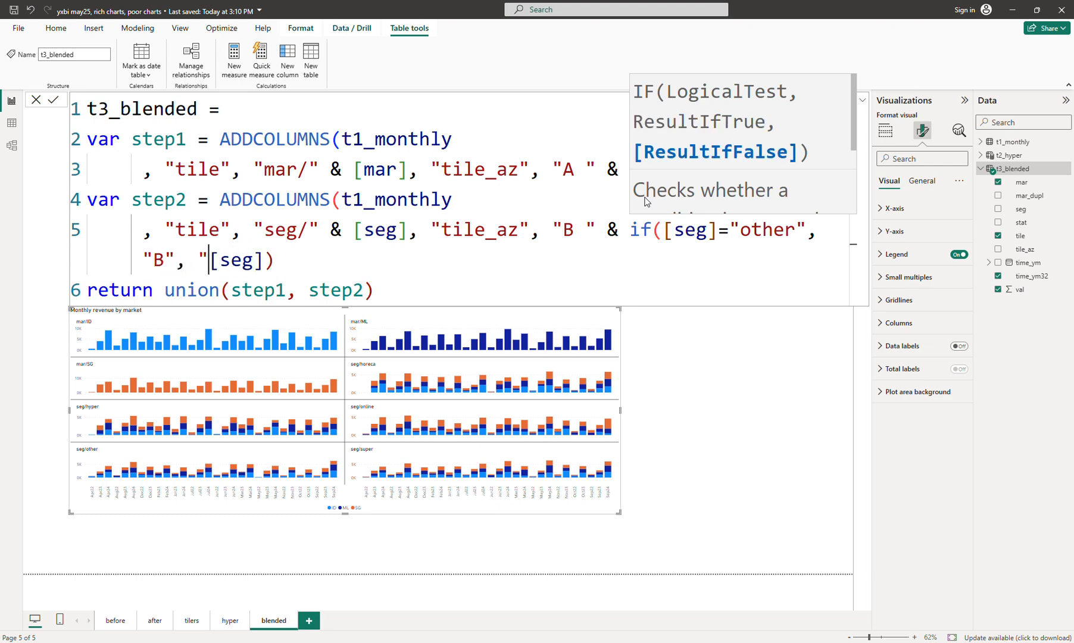
pyautogui.write('A"')
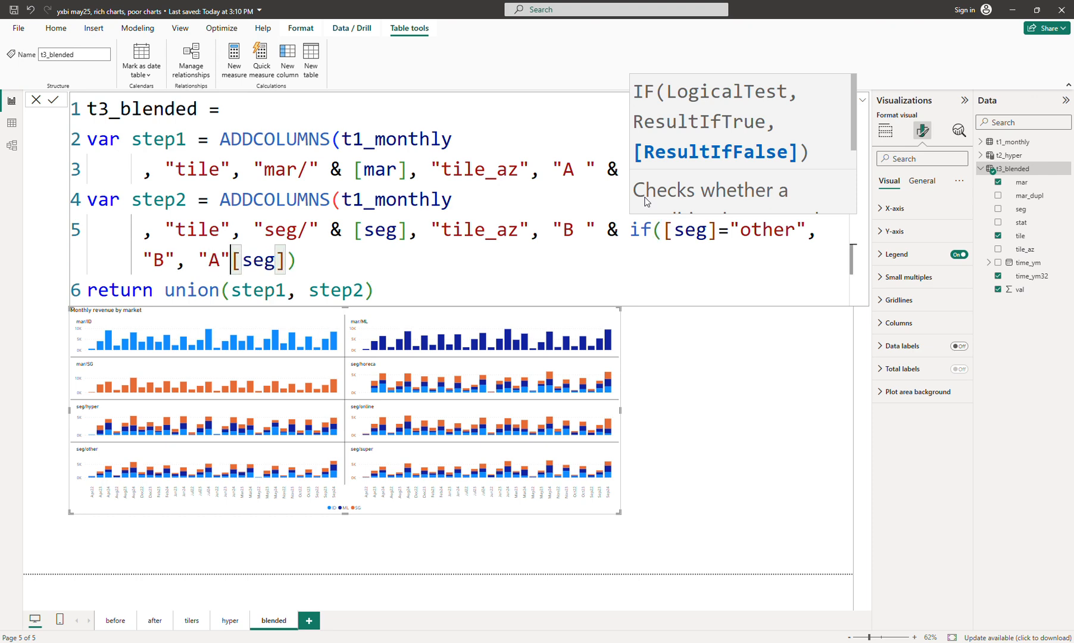
pyautogui.write(') &')
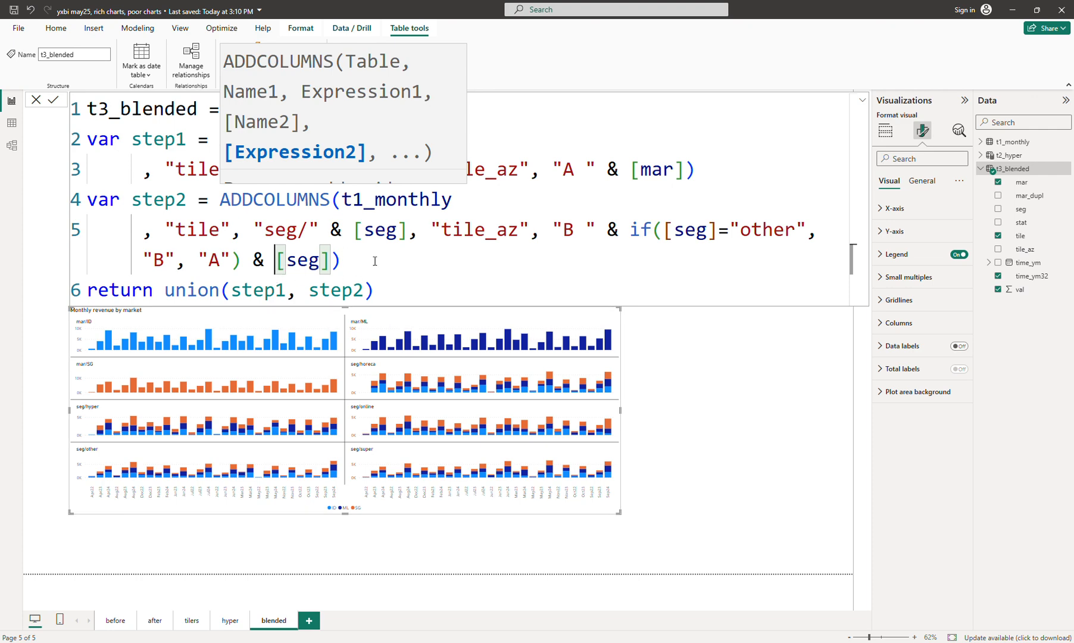
pyautogui.press('Return')
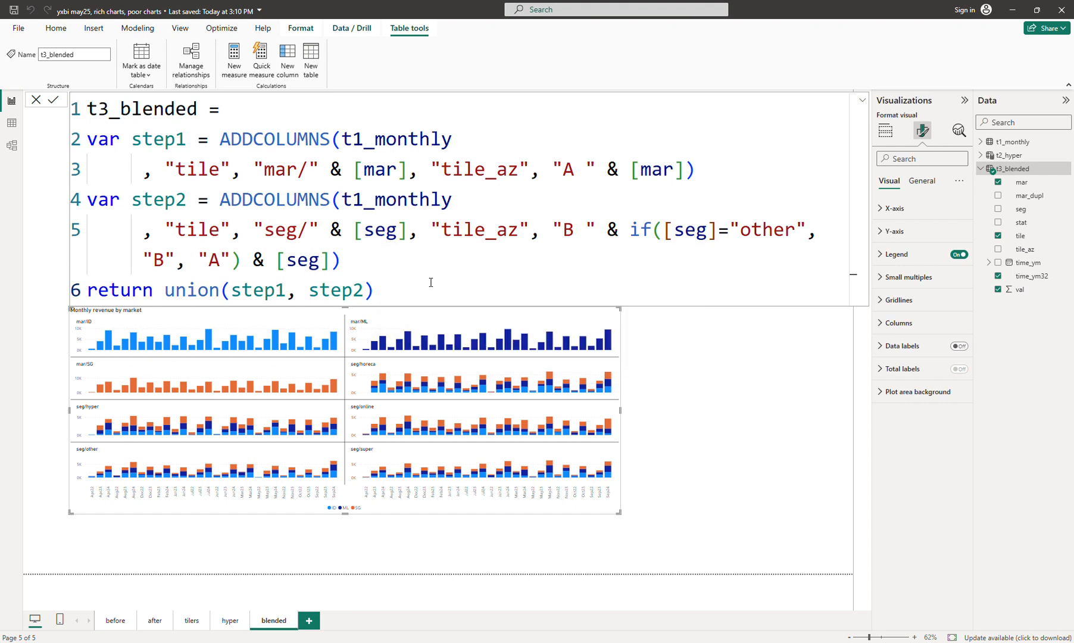
pyautogui.click(457, 256)
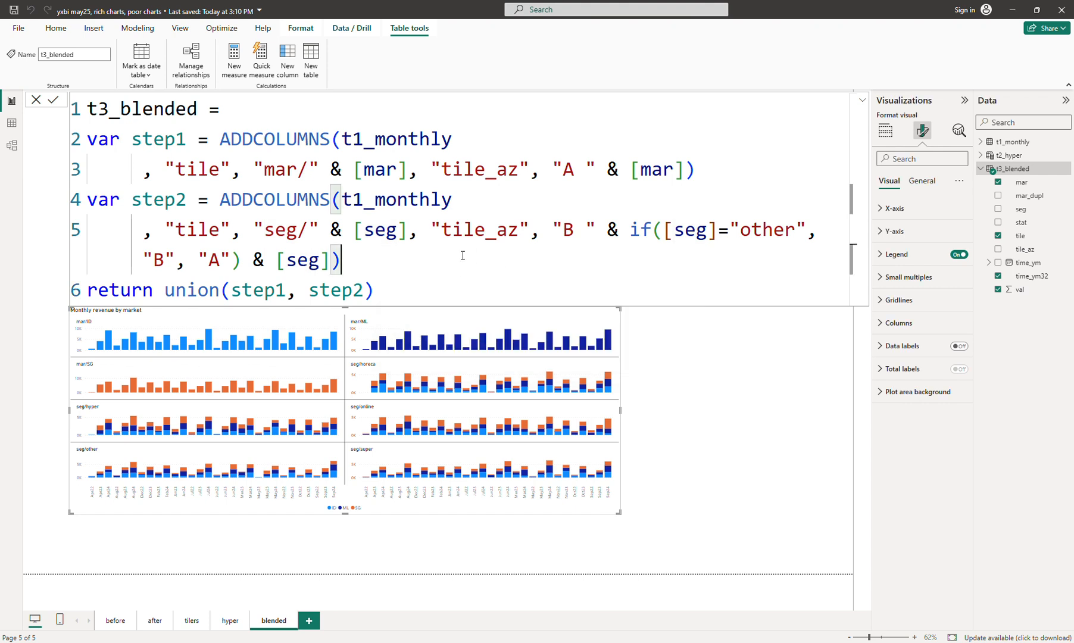
pyautogui.click(862, 101)
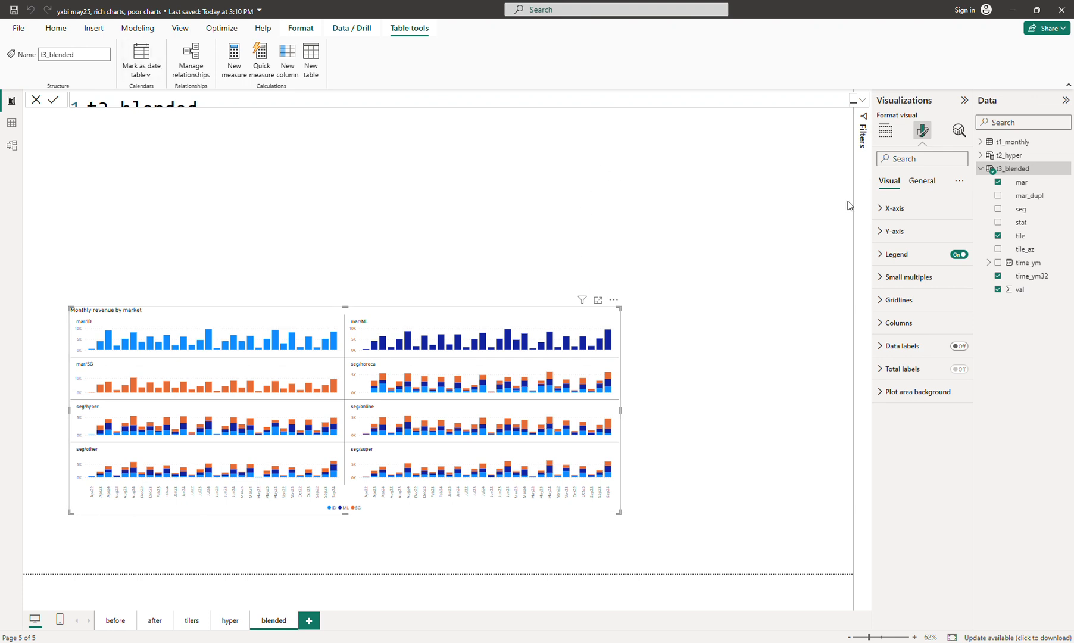
# Step: Sort the tile column of t3_blended by tile_az and make the small-multiples chart taller by extending its upper edge
pyautogui.click(1020, 237)
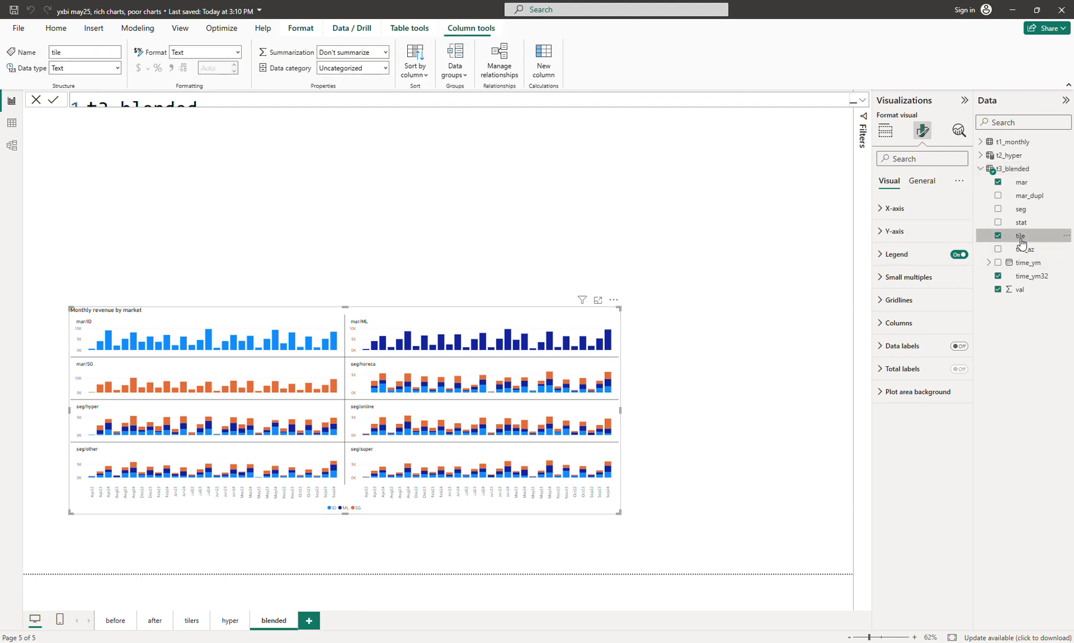
pyautogui.click(415, 67)
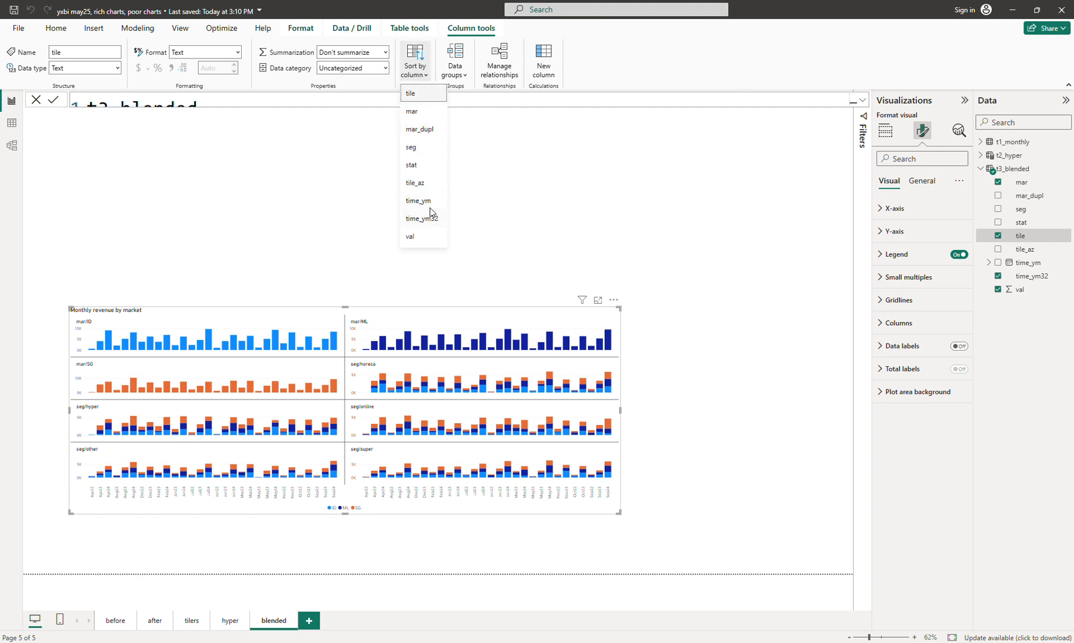
pyautogui.click(419, 181)
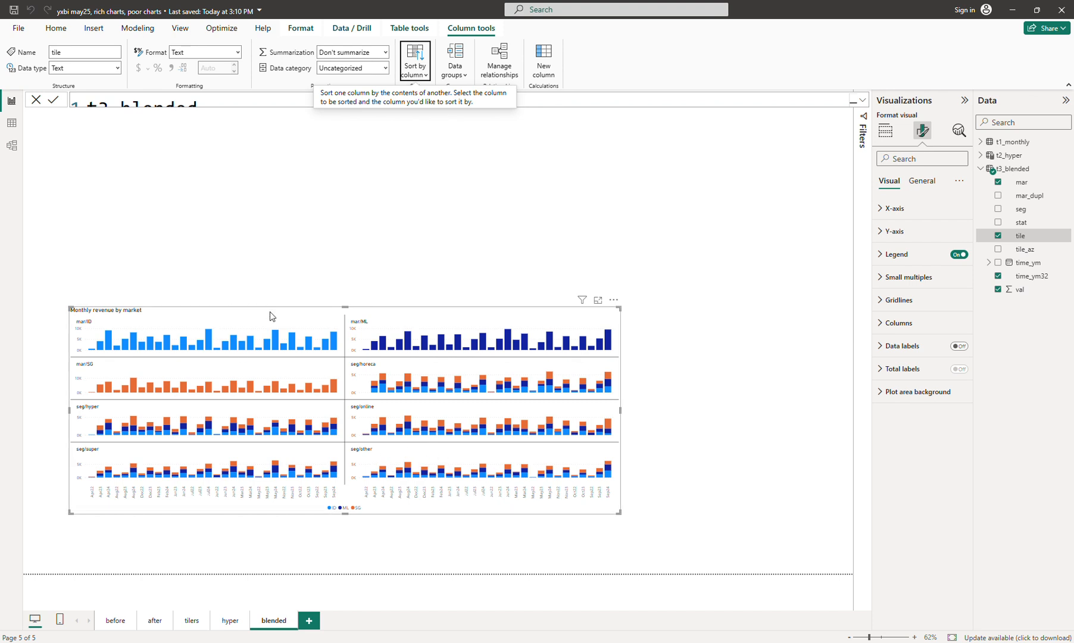
pyautogui.moveTo(345, 307); pyautogui.dragTo(349, 257)
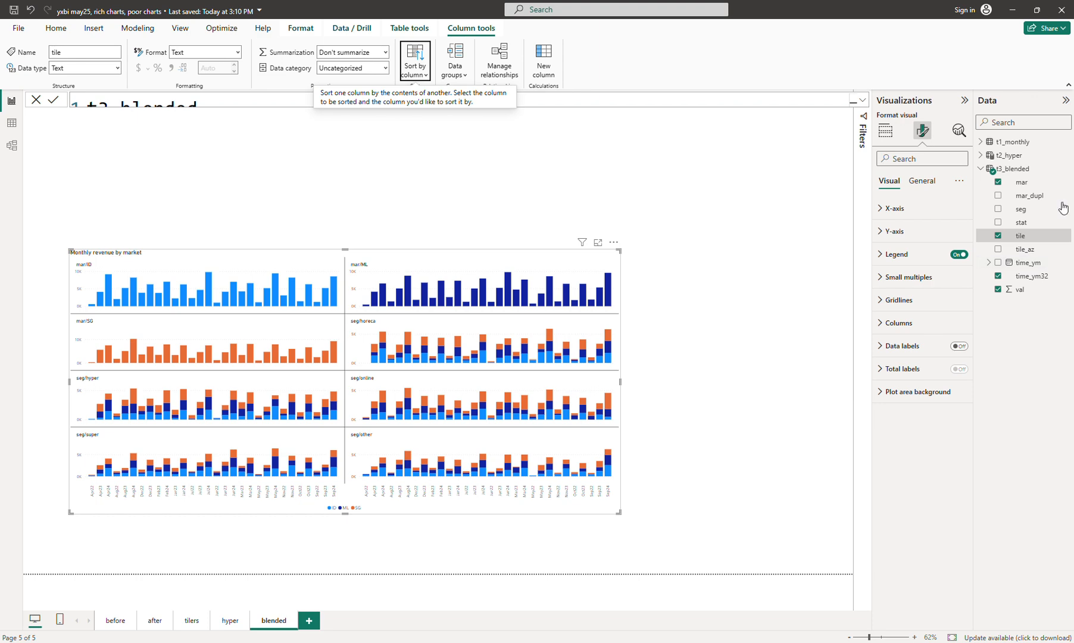
# Step: Review the full t3_blended formula, and move the chart to the page's upper-left area and widen it
pyautogui.click(1014, 168)
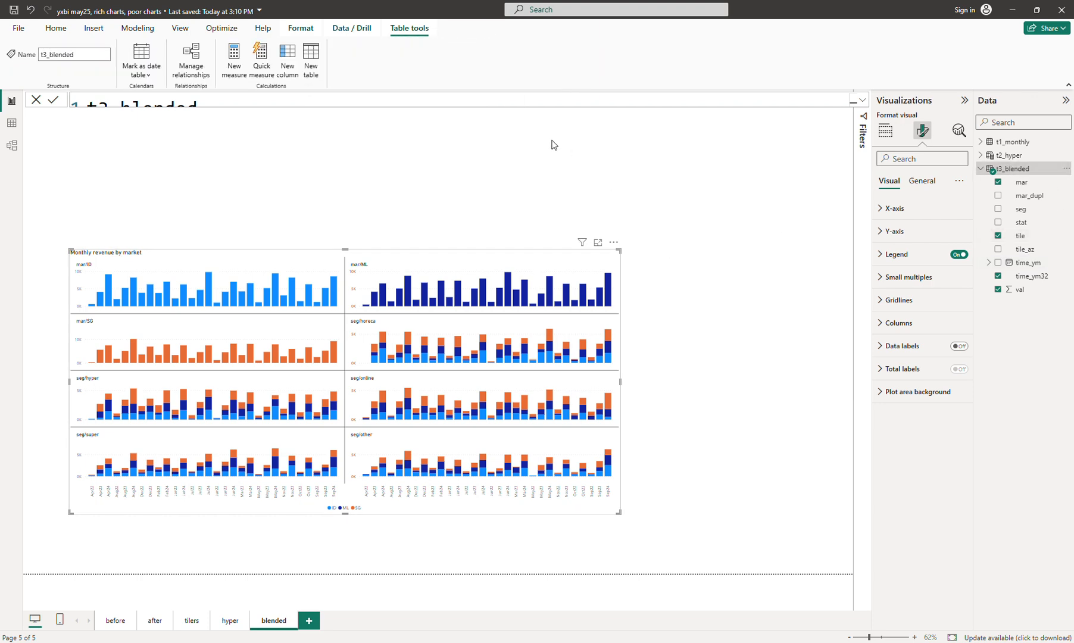
pyautogui.click(863, 100)
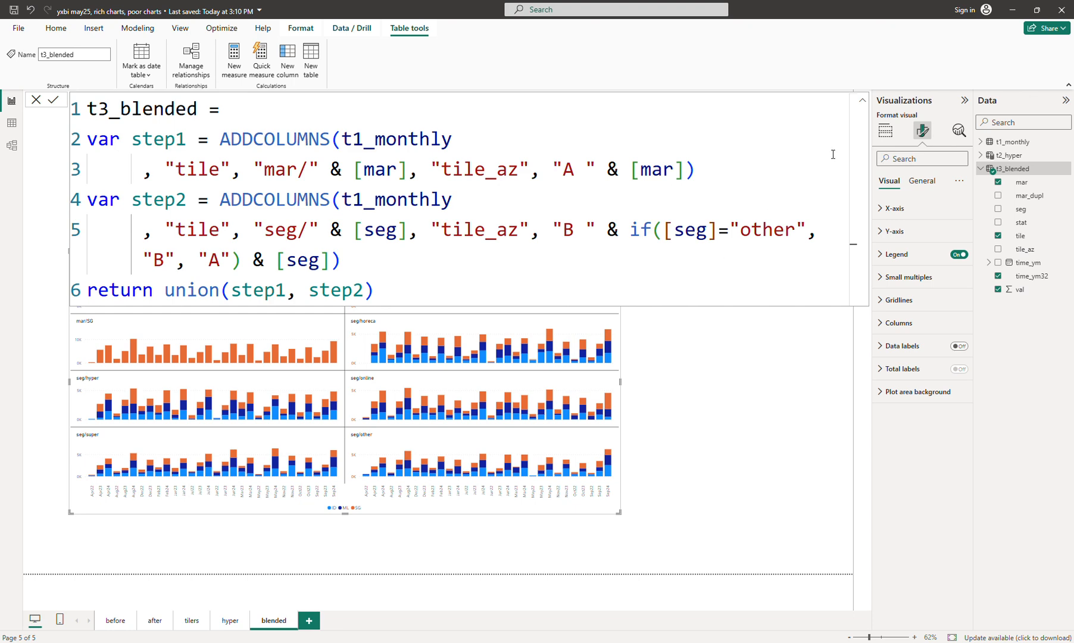
pyautogui.click(862, 100)
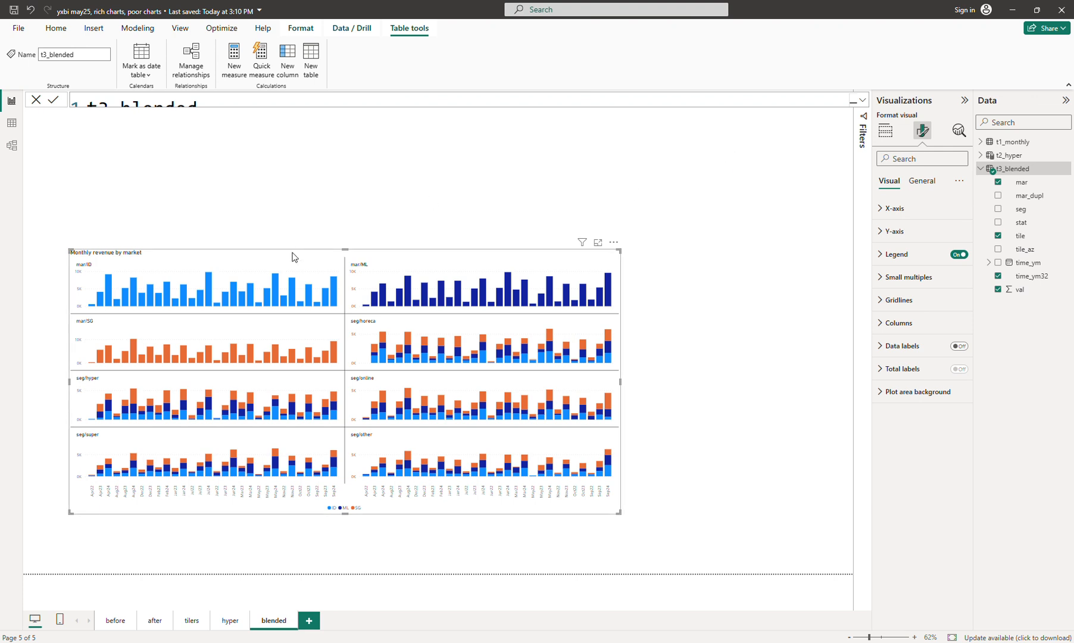
pyautogui.moveTo(292, 252); pyautogui.dragTo(270, 136)
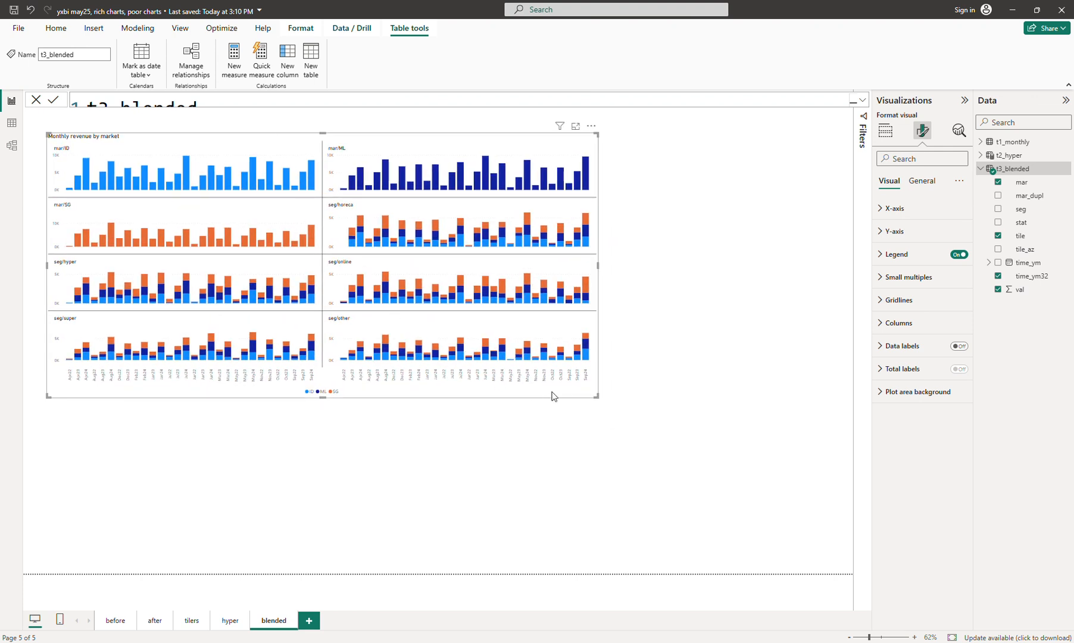
pyautogui.moveTo(596, 397); pyautogui.dragTo(710, 398)
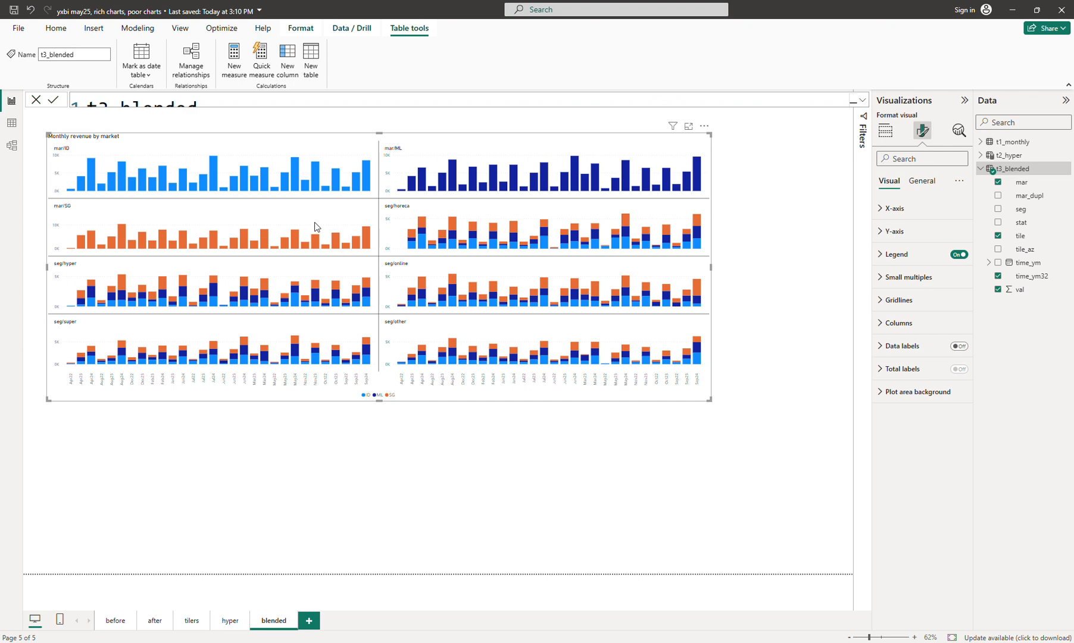
# Step: Filter the chart by tile, trying mar/ID with seg/horeca and seg/hyper, and narrow it to the two segment tiles
pyautogui.click(885, 130)
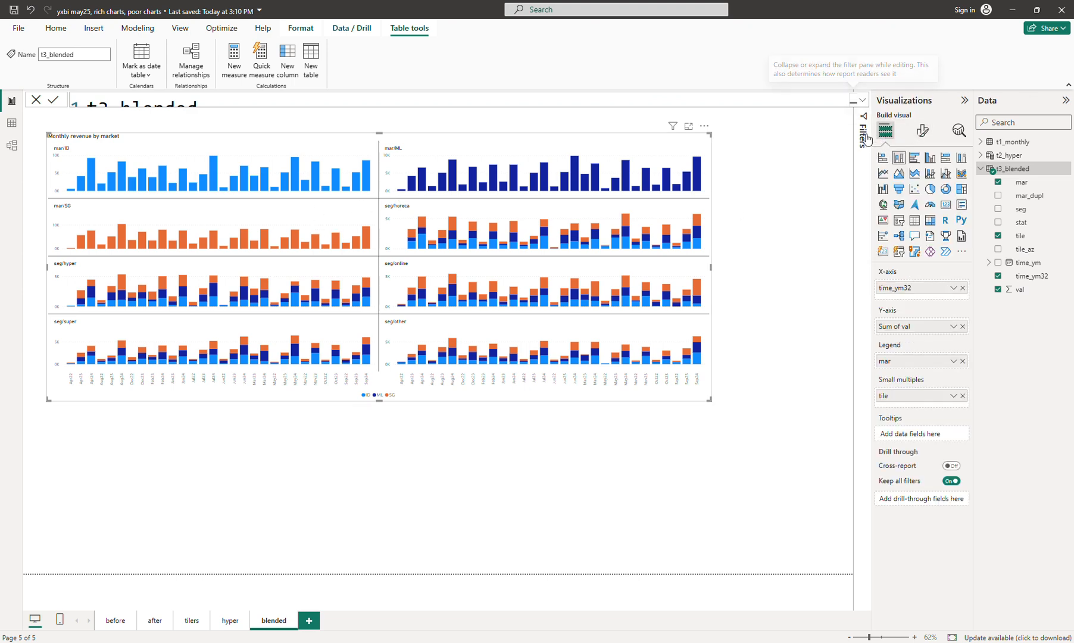
pyautogui.click(865, 136)
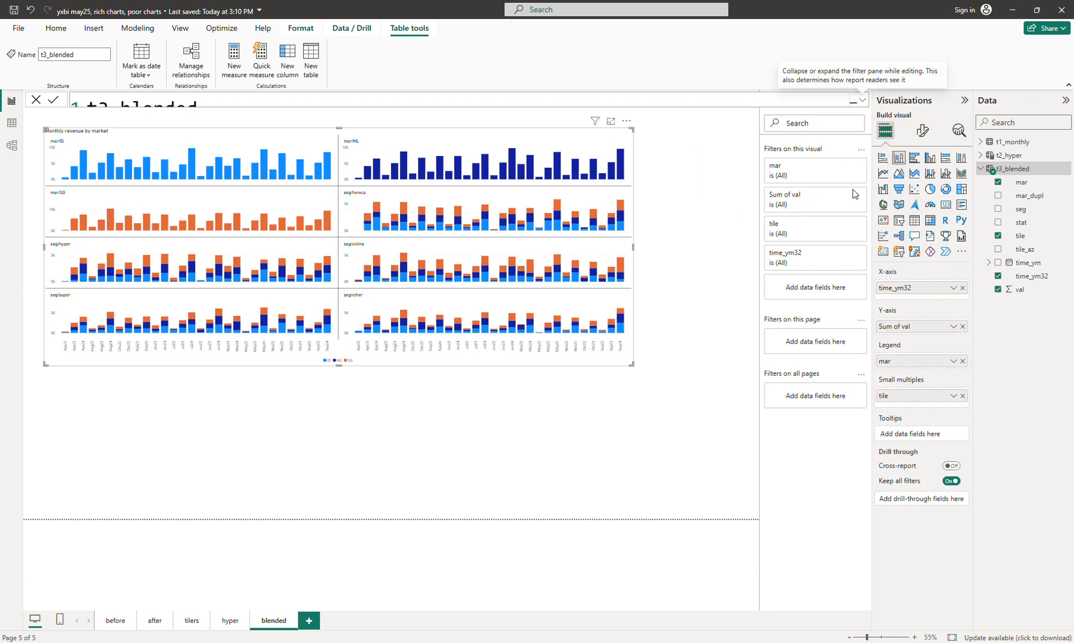
pyautogui.click(789, 229)
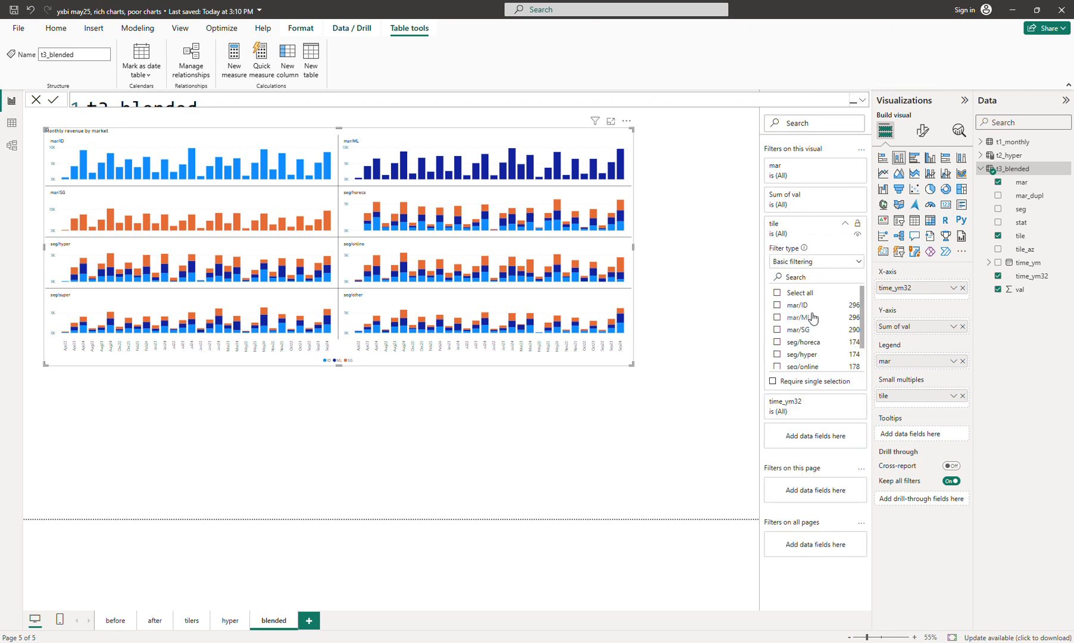
pyautogui.click(777, 306)
pyautogui.click(777, 342)
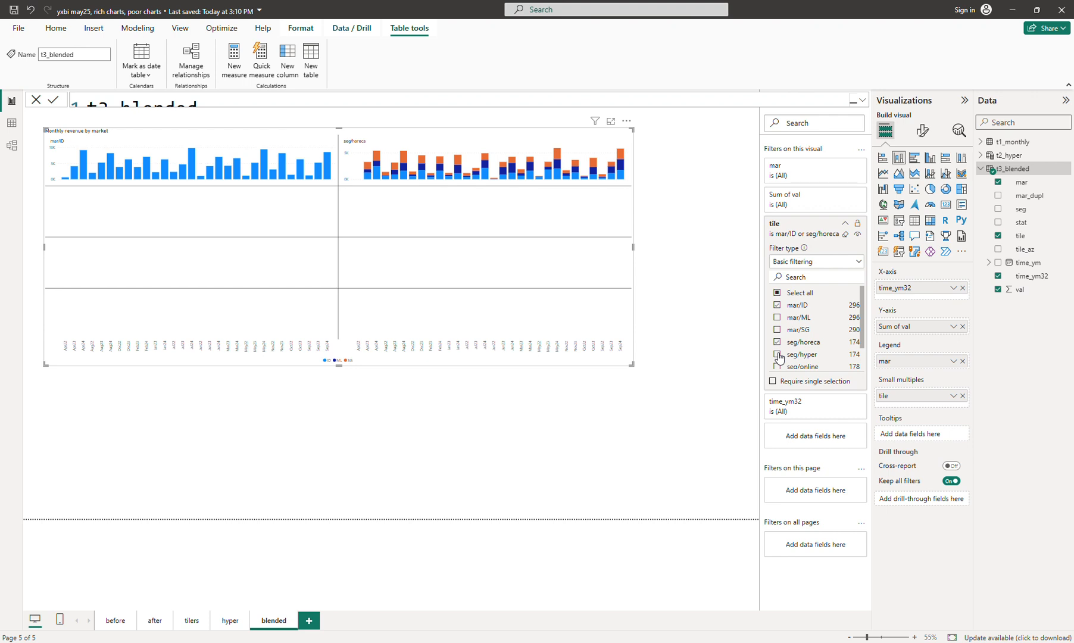
pyautogui.click(777, 355)
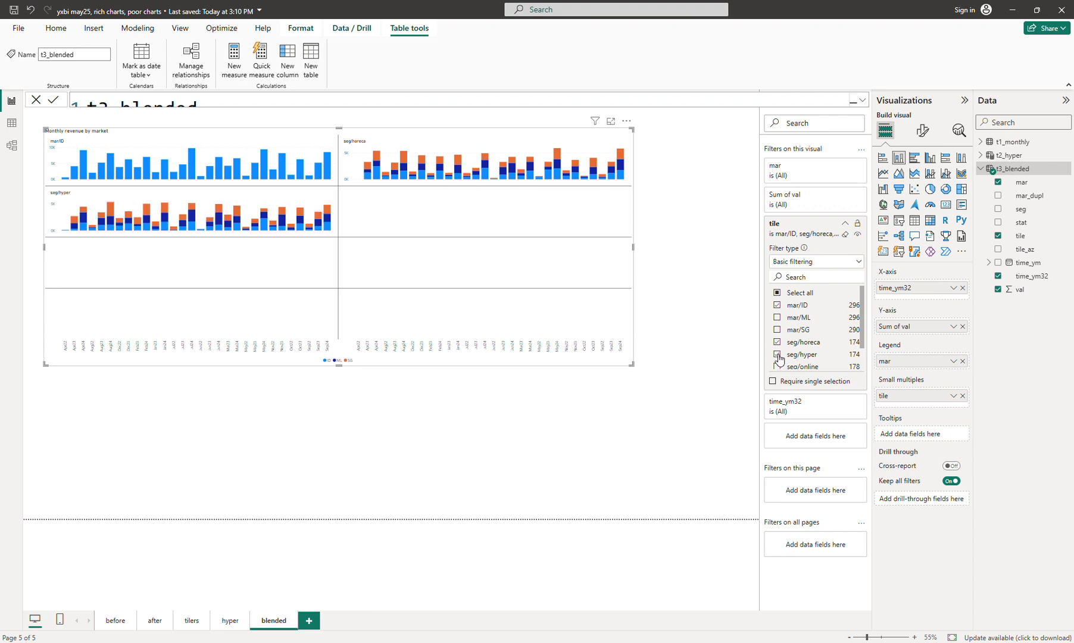
pyautogui.click(777, 305)
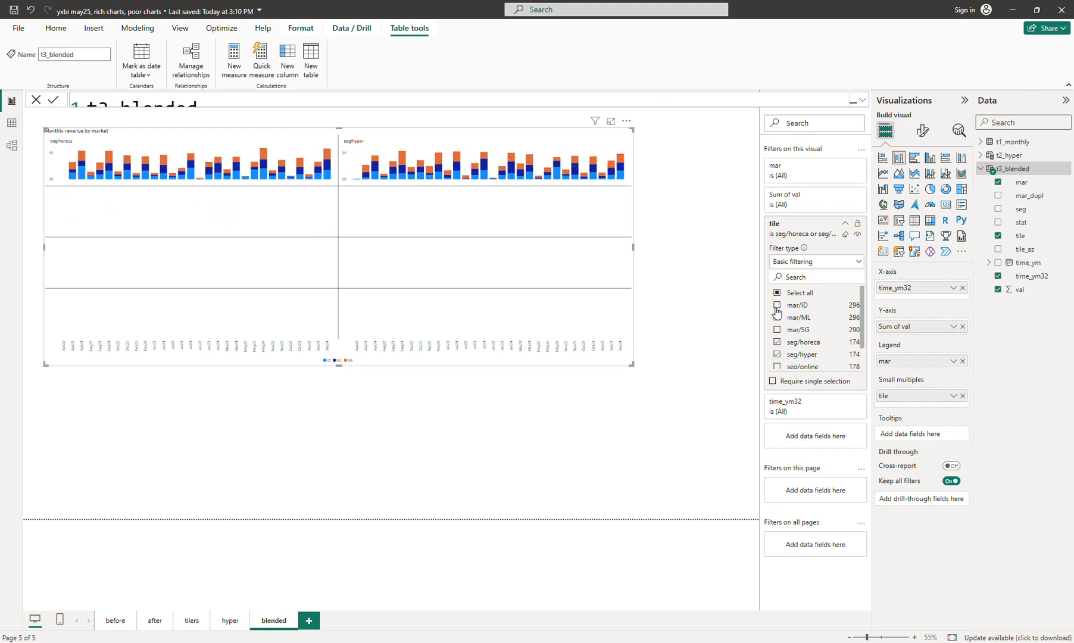
pyautogui.click(844, 223)
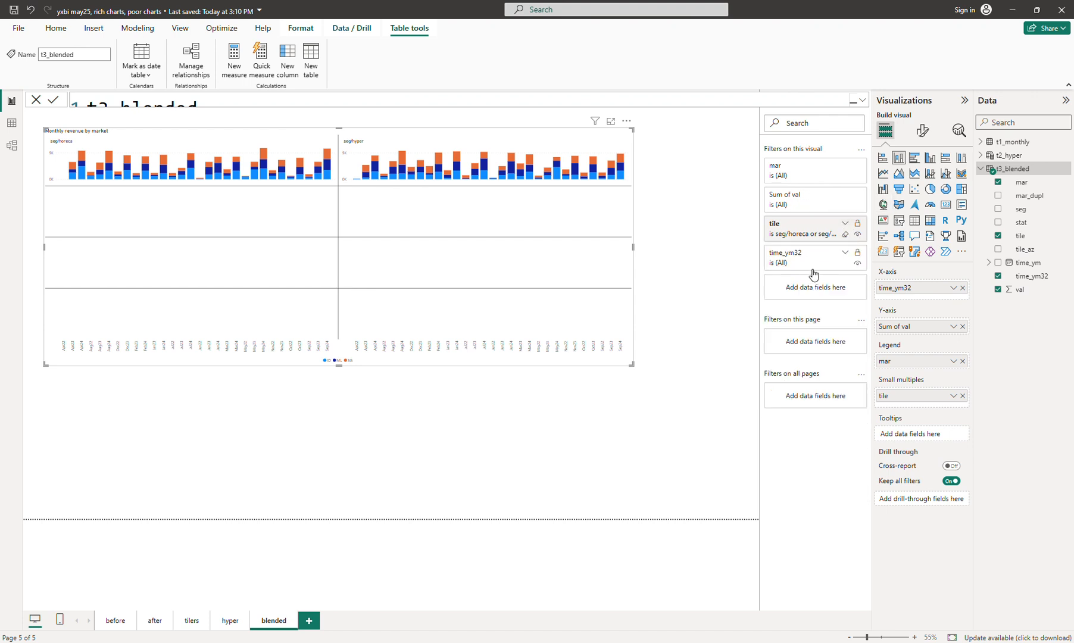
# Step: Include all tiles in the chart's tile filter again and enlarge the chart, mainly in height
pyautogui.click(839, 235)
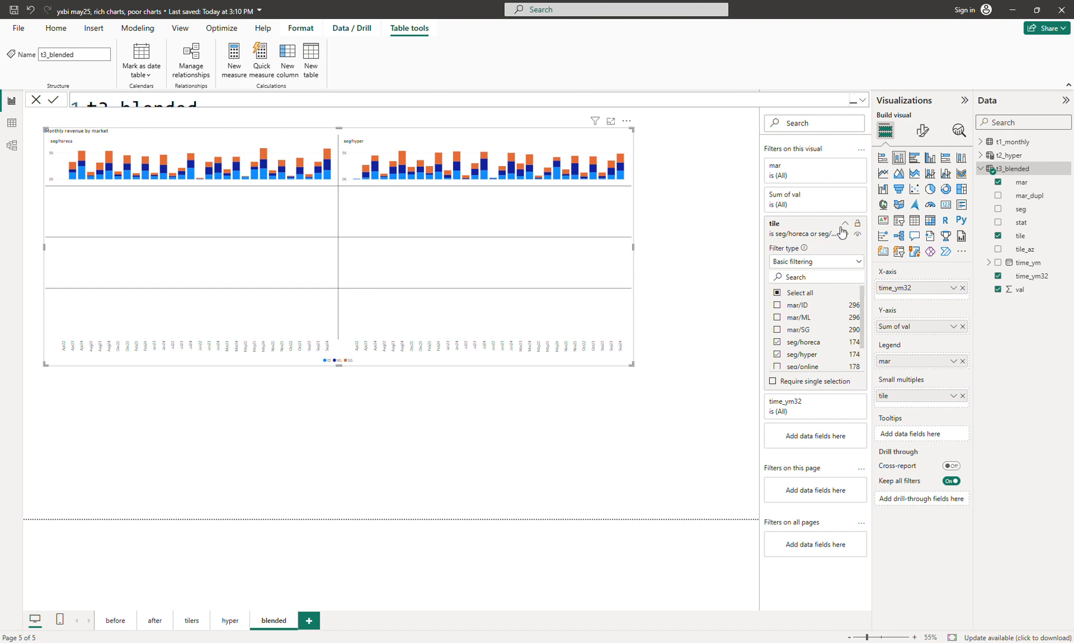
pyautogui.moveTo(510, 170)
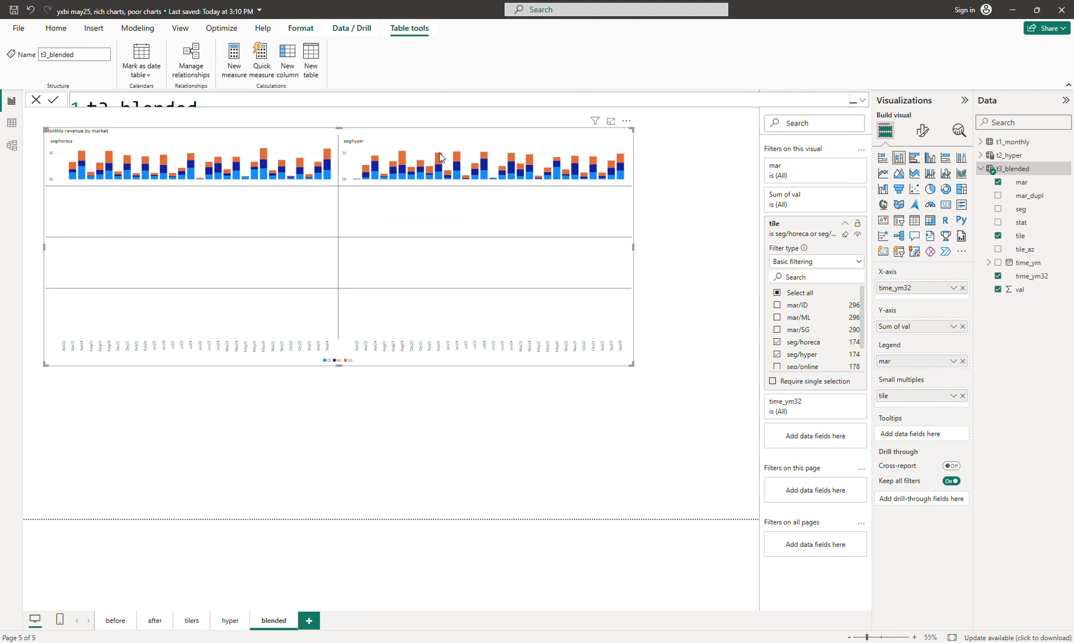
pyautogui.click(777, 292)
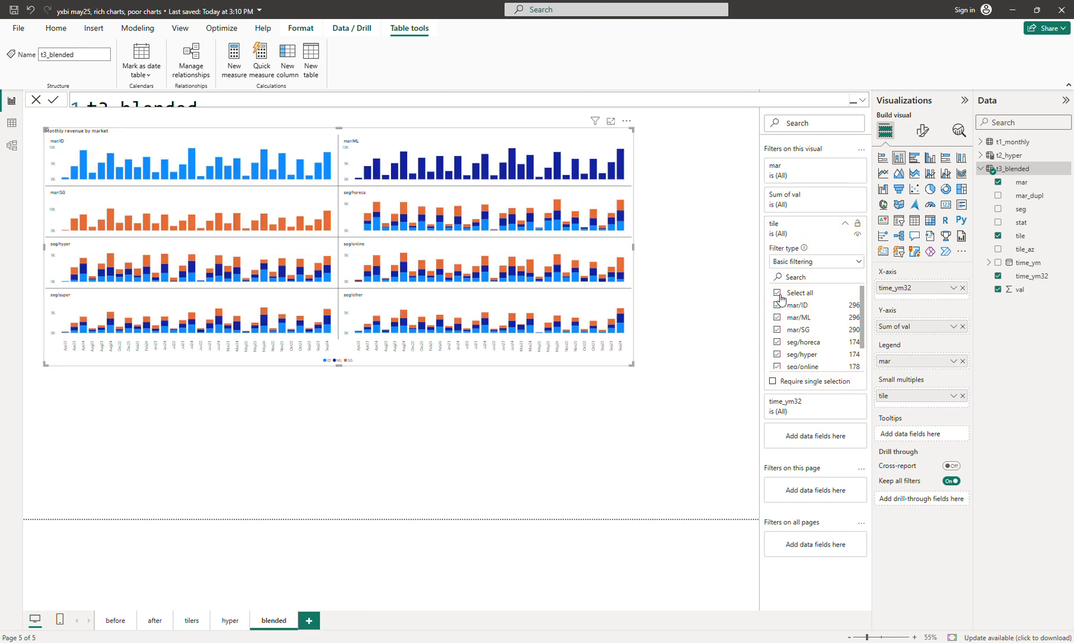
pyautogui.moveTo(632, 364); pyautogui.dragTo(651, 468)
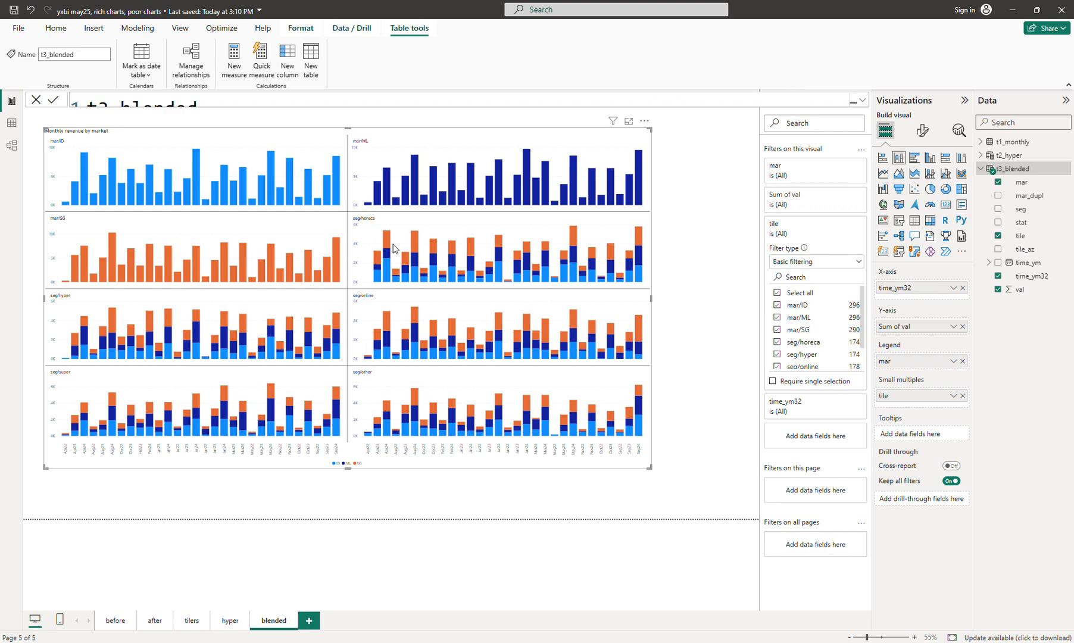
pyautogui.moveTo(519, 343)
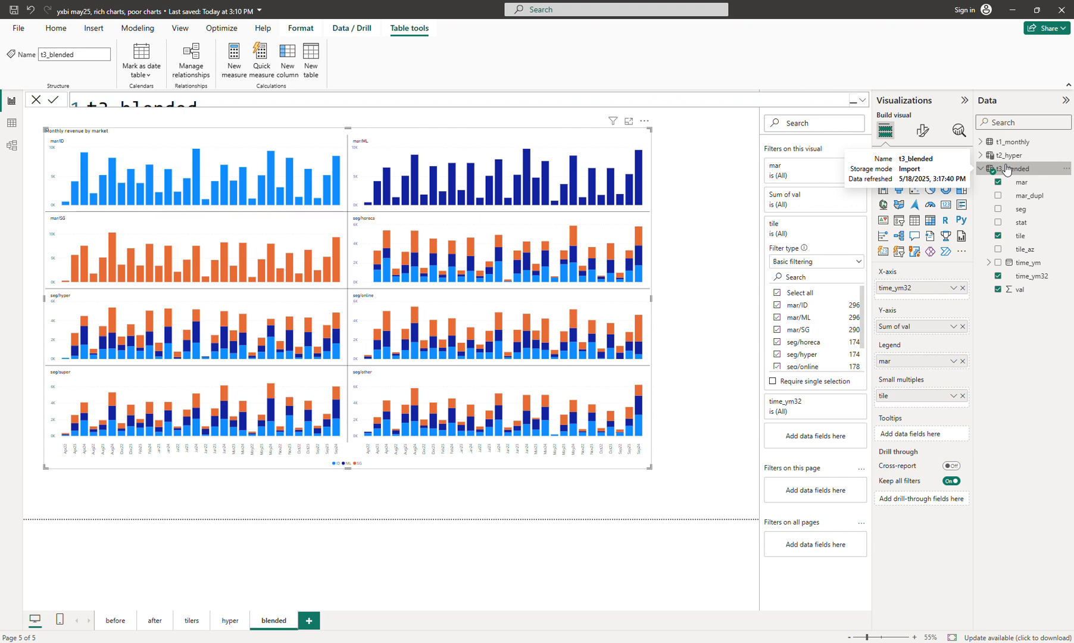
# Step: In the t3_blended formula, add a "fill" column returning [mar] to the step1 ADDCOLUMNS
pyautogui.click(863, 102)
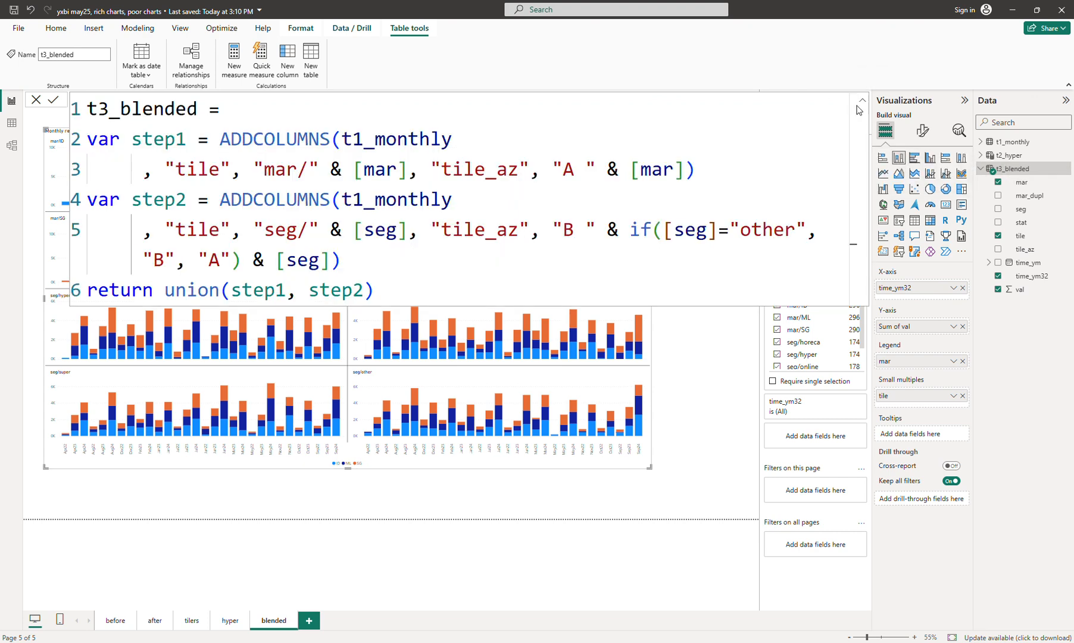
pyautogui.click(725, 169)
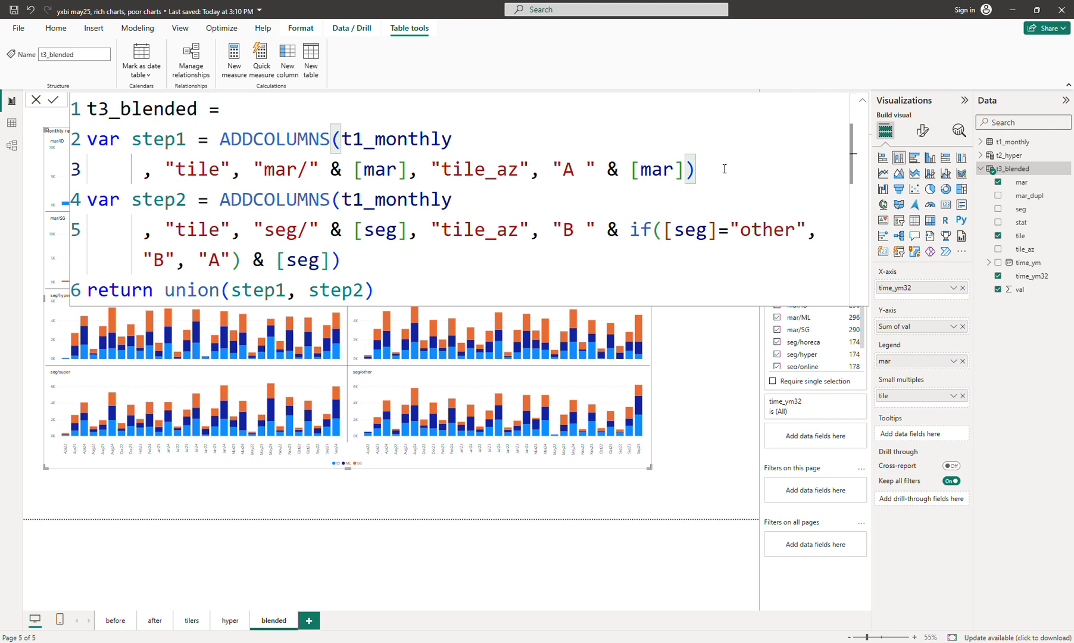
pyautogui.write(', "f')
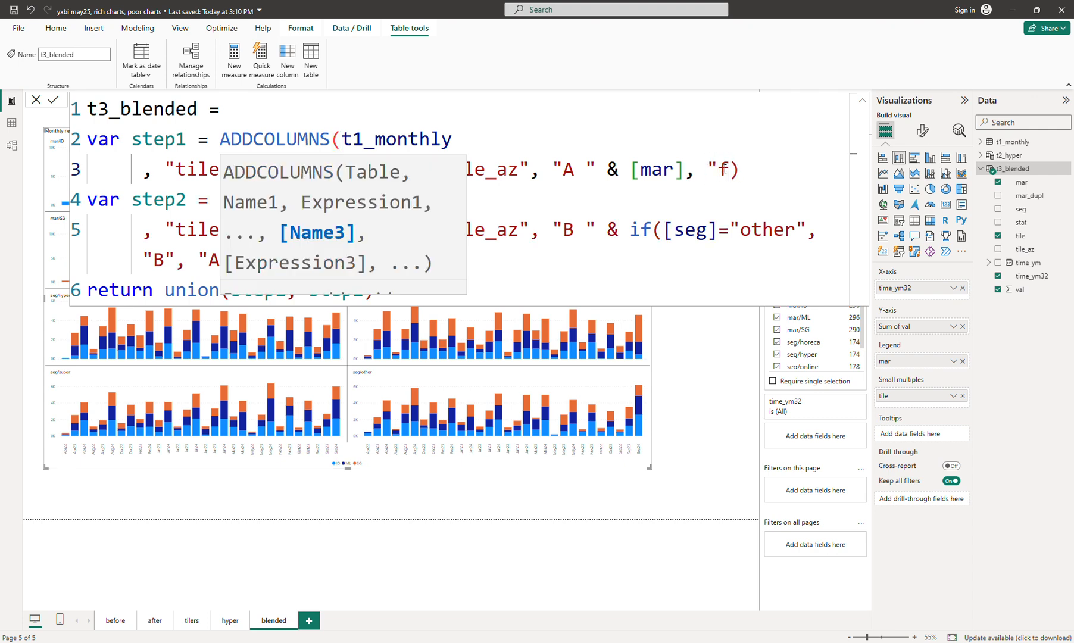
pyautogui.write('ill", ')
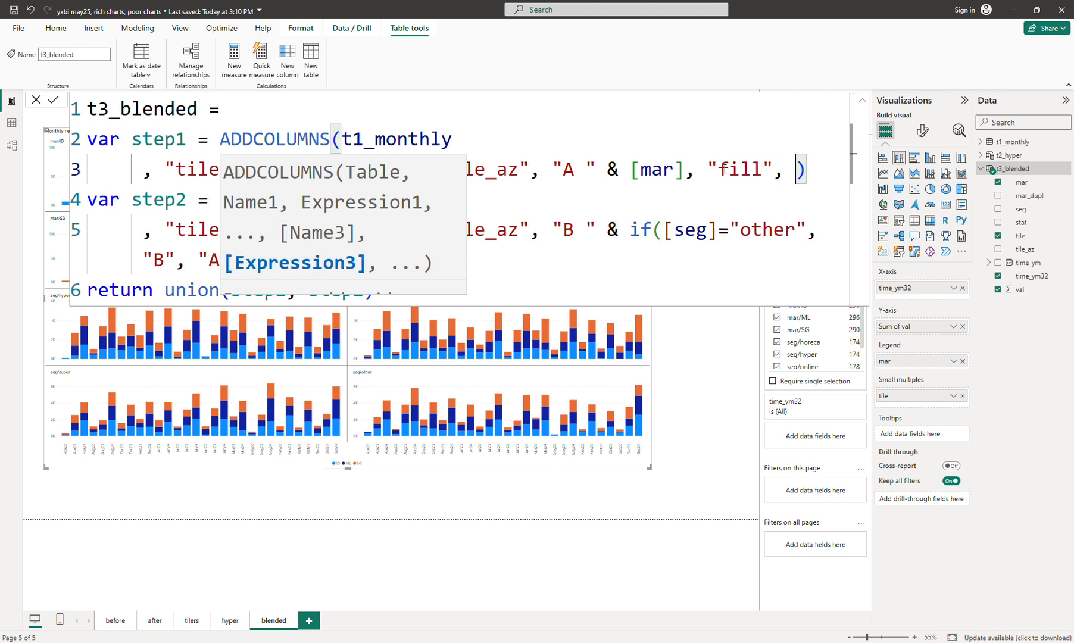
pyautogui.write('[')
pyautogui.press('Tab')
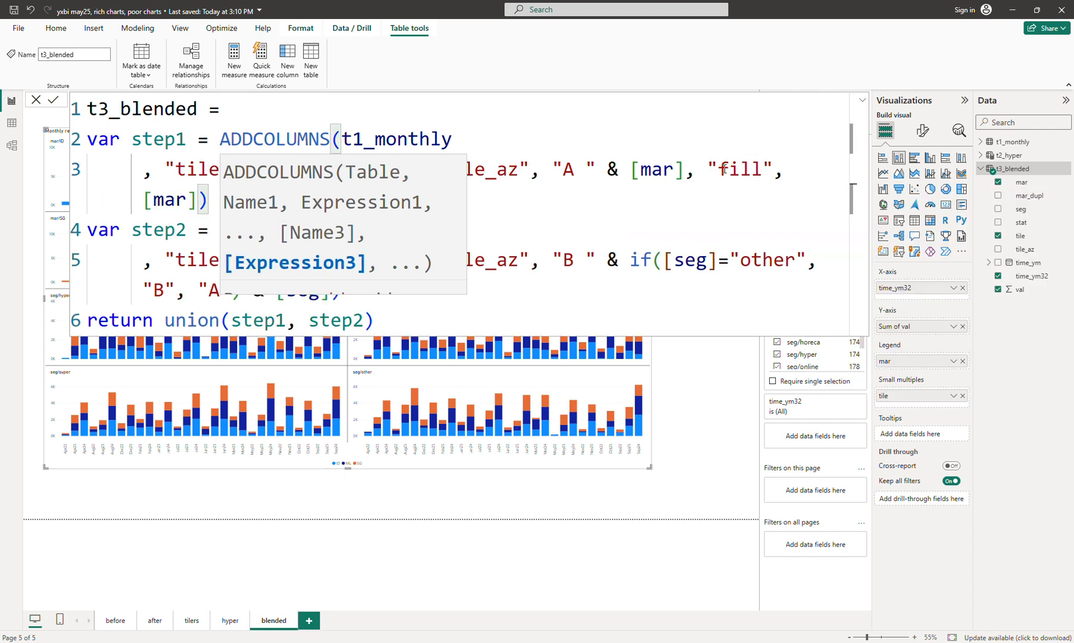
pyautogui.click(685, 170)
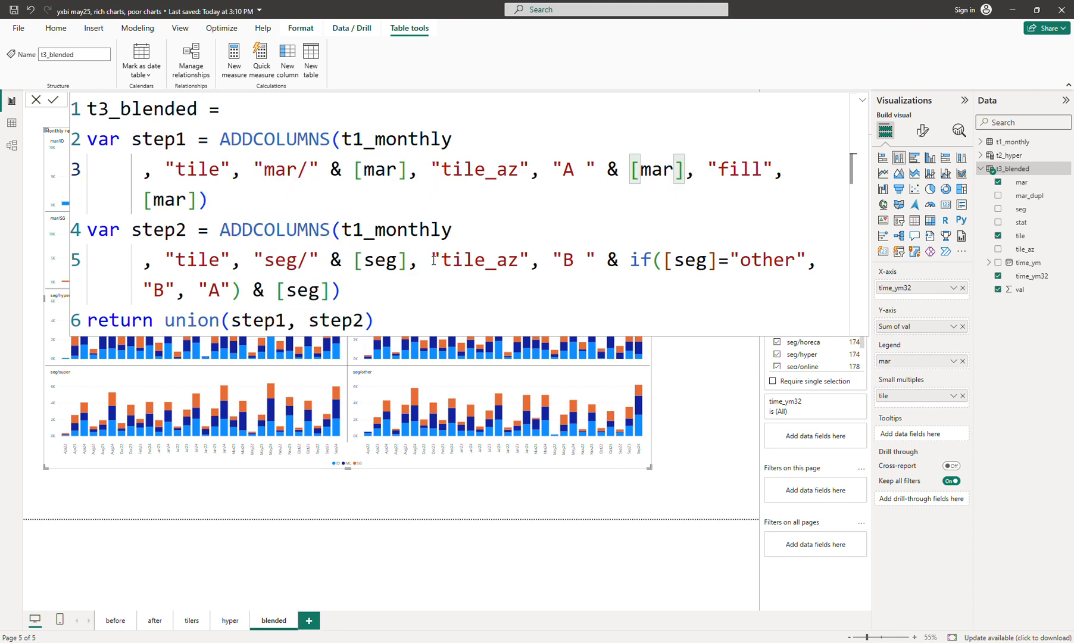
# Step: Add a "fill" column returning [seg] to the step2 ADDCOLUMNS and commit the t3_blended formula
pyautogui.click(344, 292)
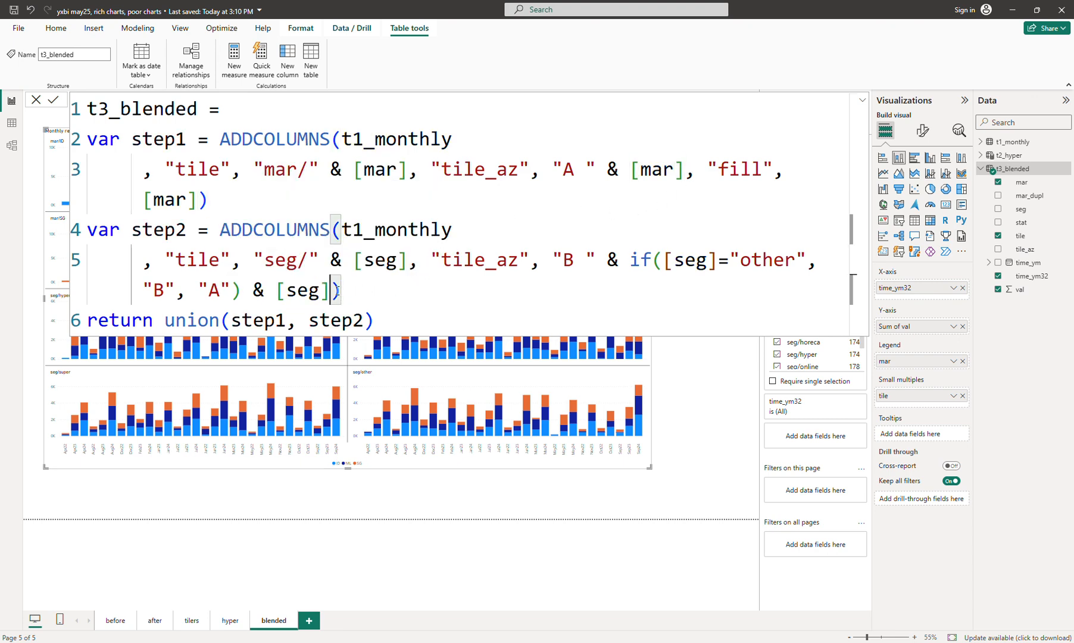
pyautogui.write(', "fill')
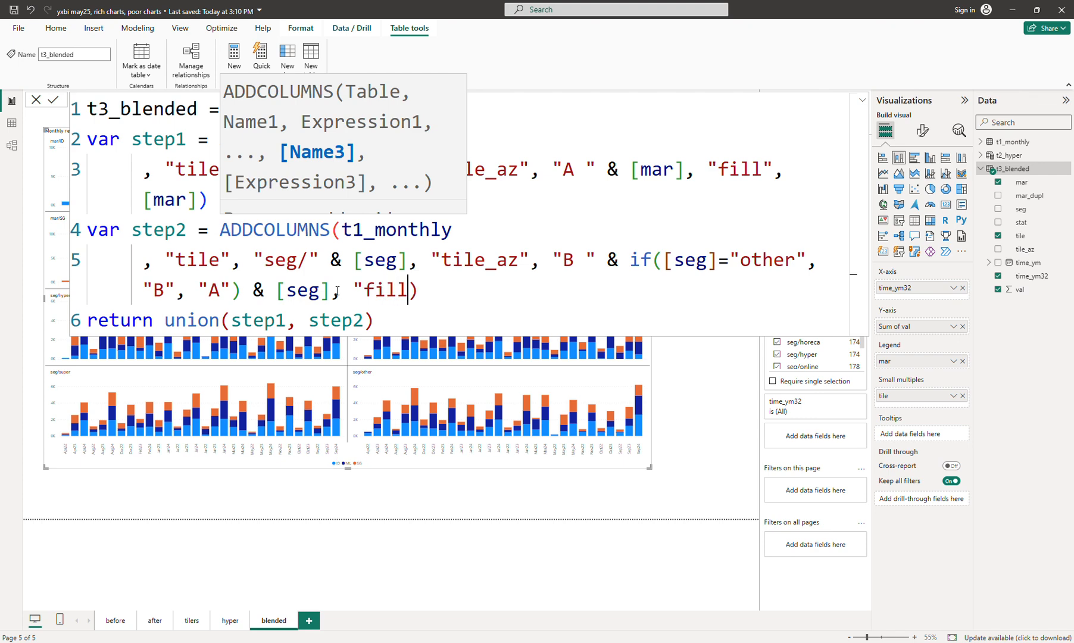
pyautogui.write('", [')
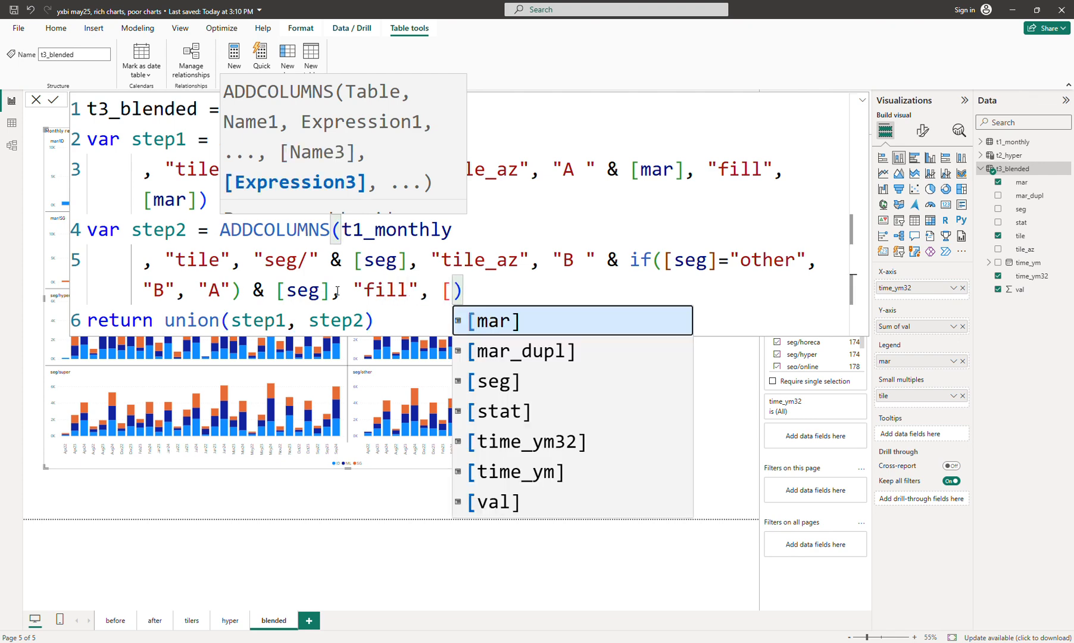
pyautogui.write('s')
pyautogui.press('Tab')
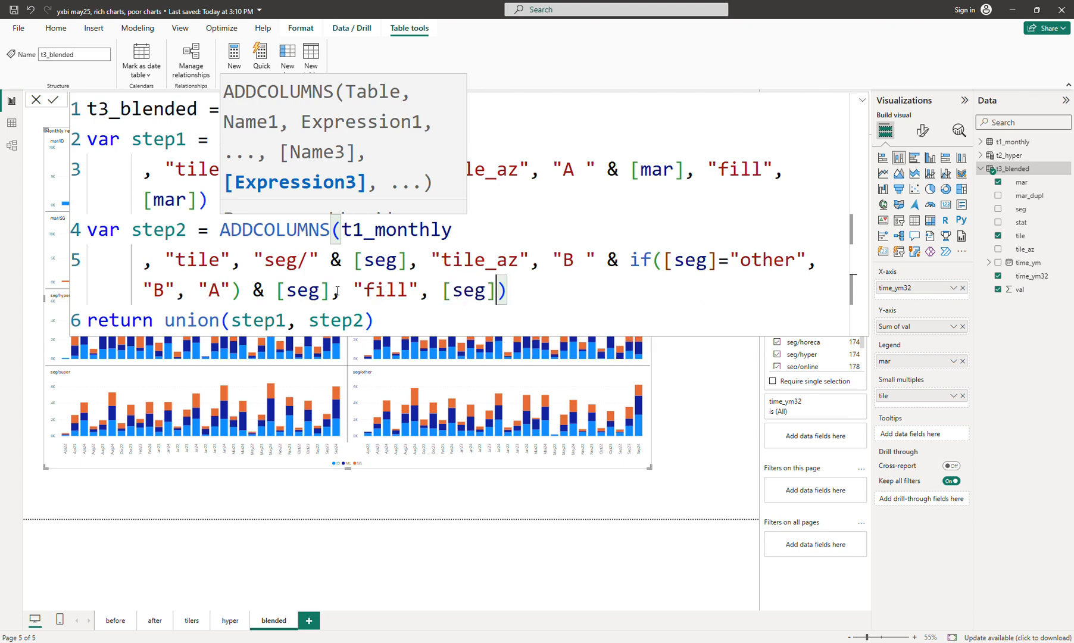
pyautogui.press('Right')
pyautogui.press('Up')
pyautogui.press('Up')
pyautogui.press('Up')
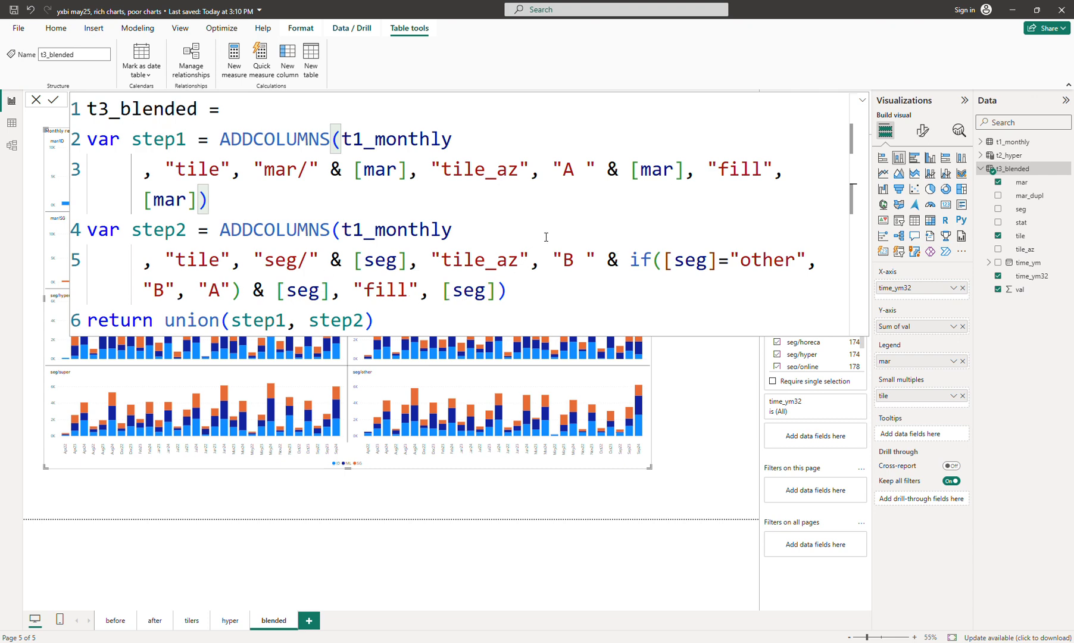
pyautogui.press('Return')
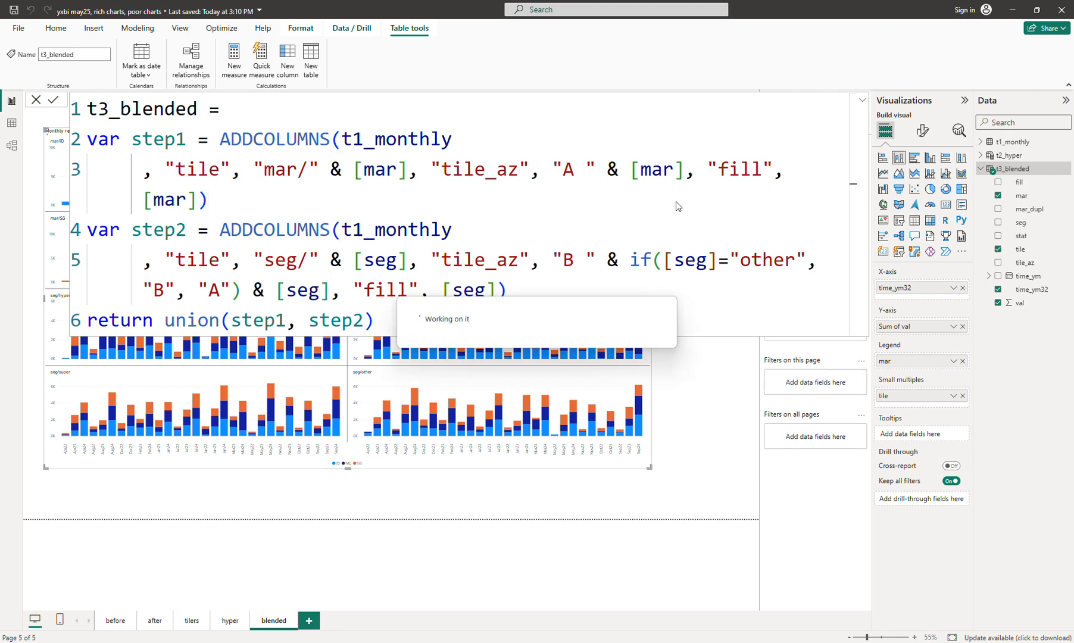
# Step: Replace mar with the fill column of t3_blended as the small-multiples chart's legend
pyautogui.click(861, 99)
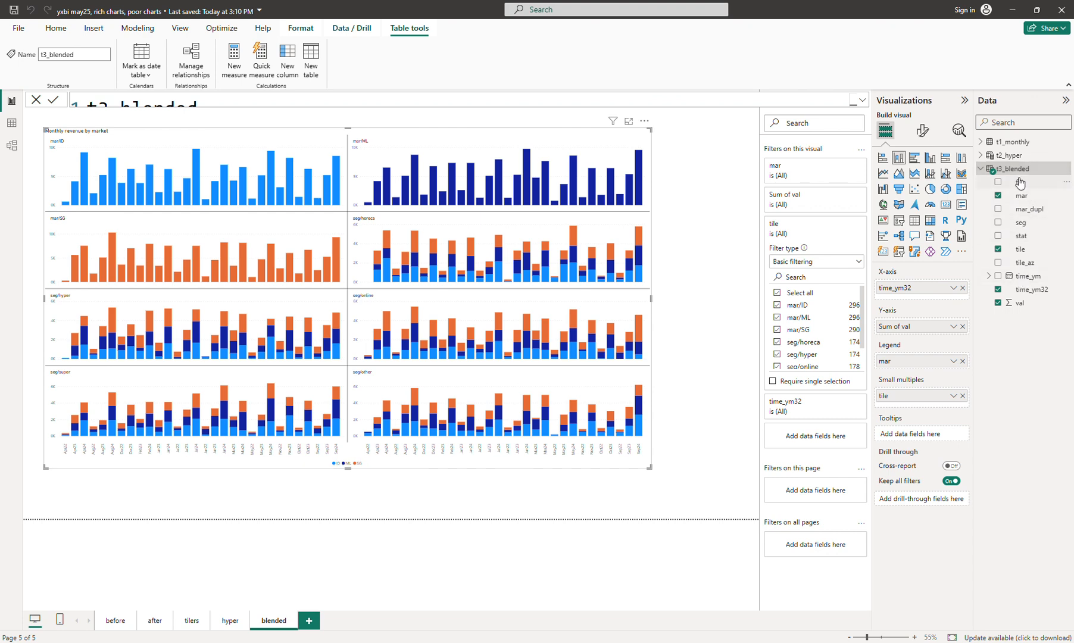
pyautogui.click(962, 361)
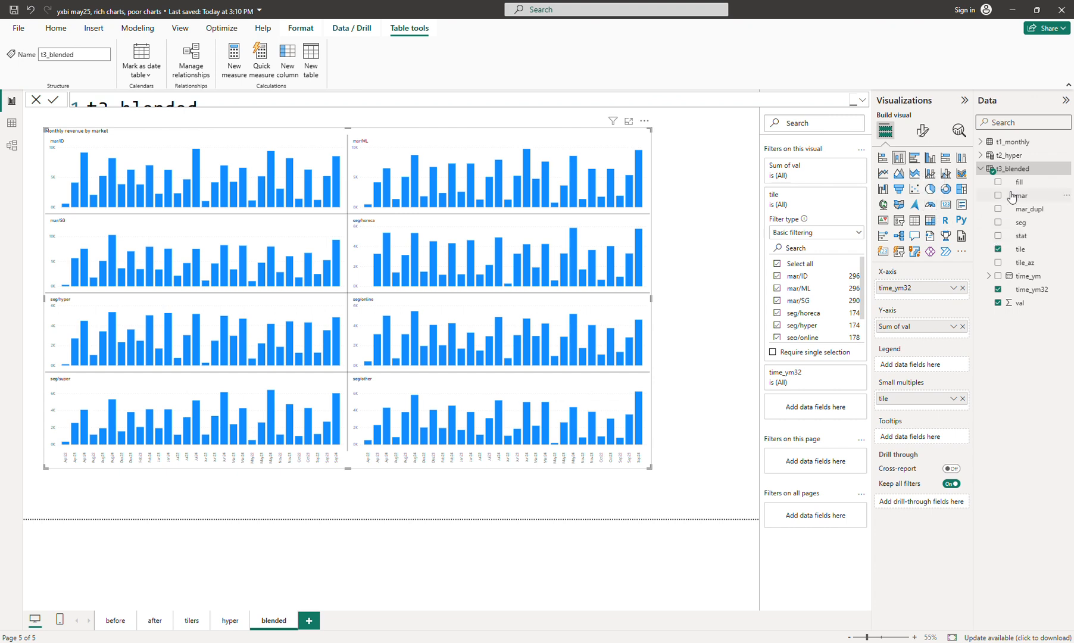
pyautogui.moveTo(1019, 182); pyautogui.dragTo(926, 368)
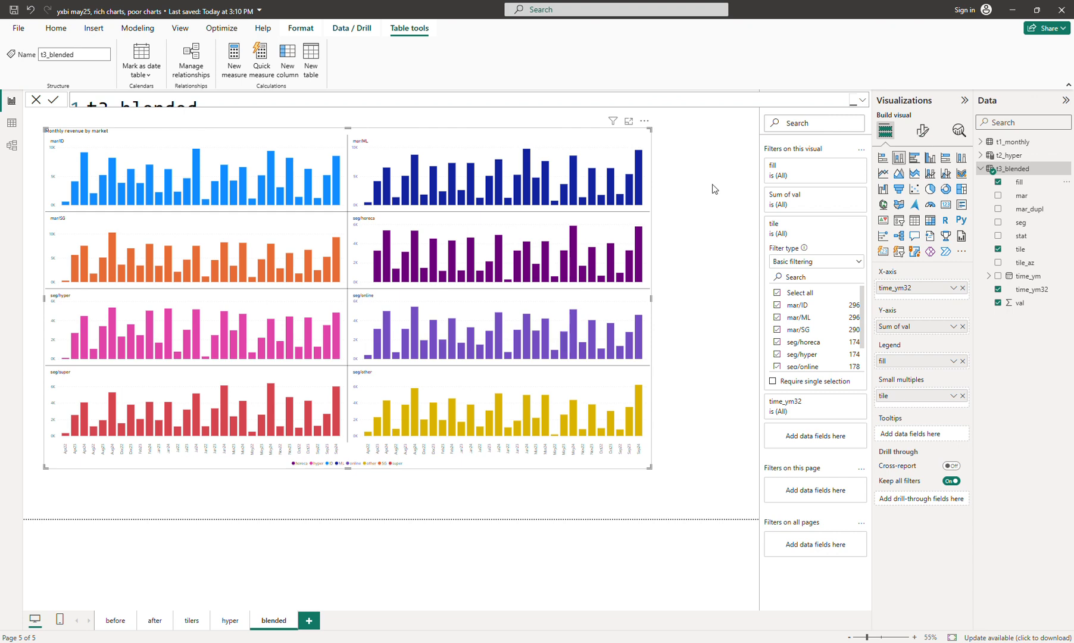
# Step: Set the page view to actual size and examine the chart's lower tiles and legend
pyautogui.click(360, 485)
pyautogui.click(180, 28)
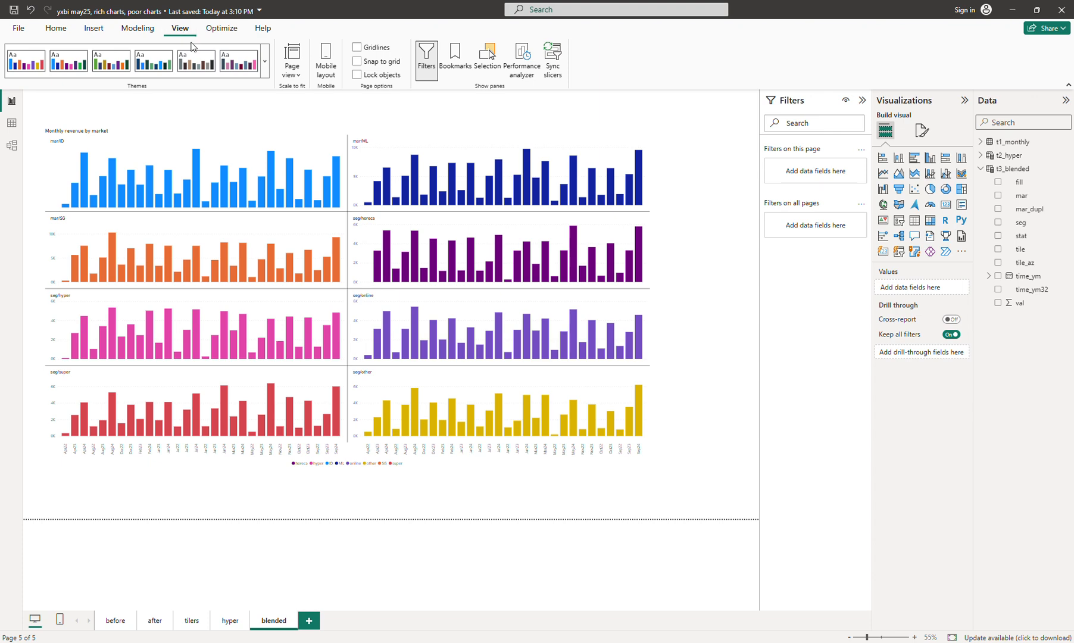
pyautogui.click(299, 73)
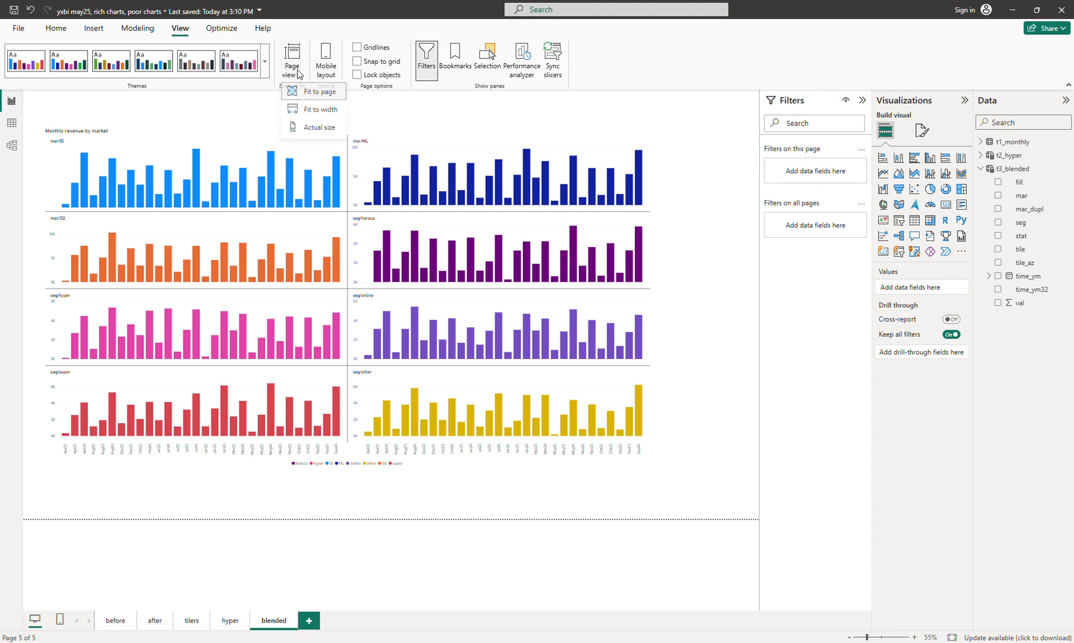
pyautogui.click(312, 126)
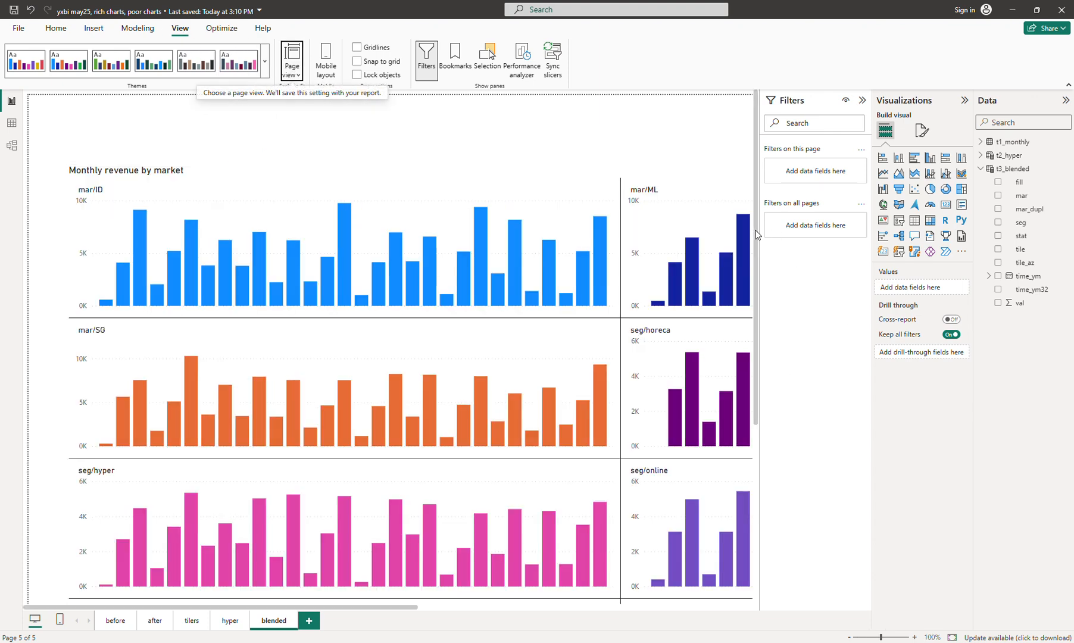
pyautogui.moveTo(756, 234); pyautogui.dragTo(767, 463)
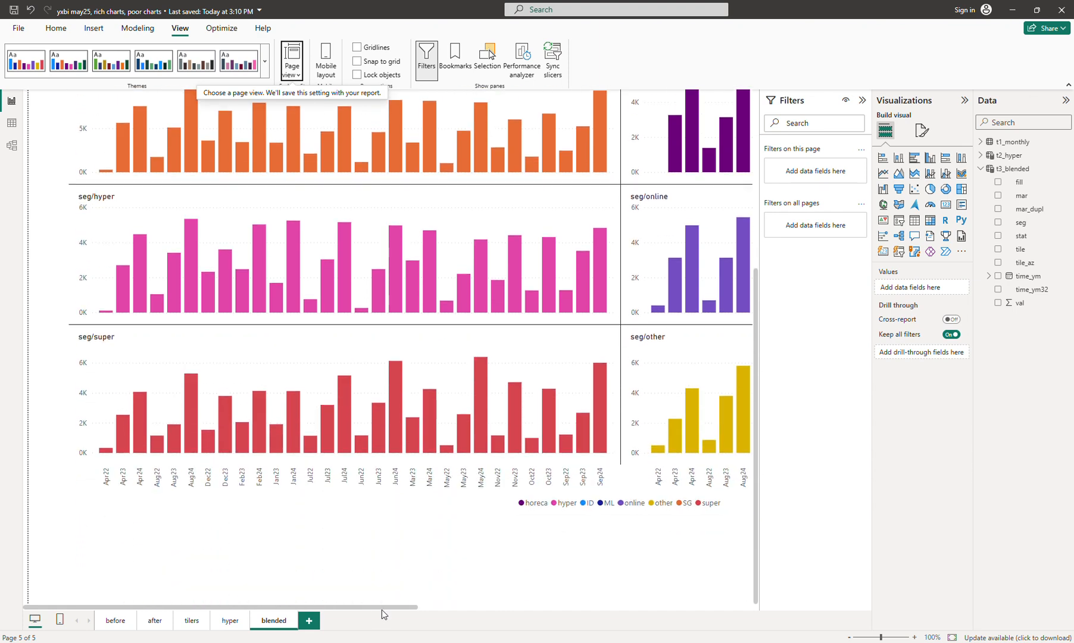
pyautogui.moveTo(382, 610); pyautogui.dragTo(496, 611)
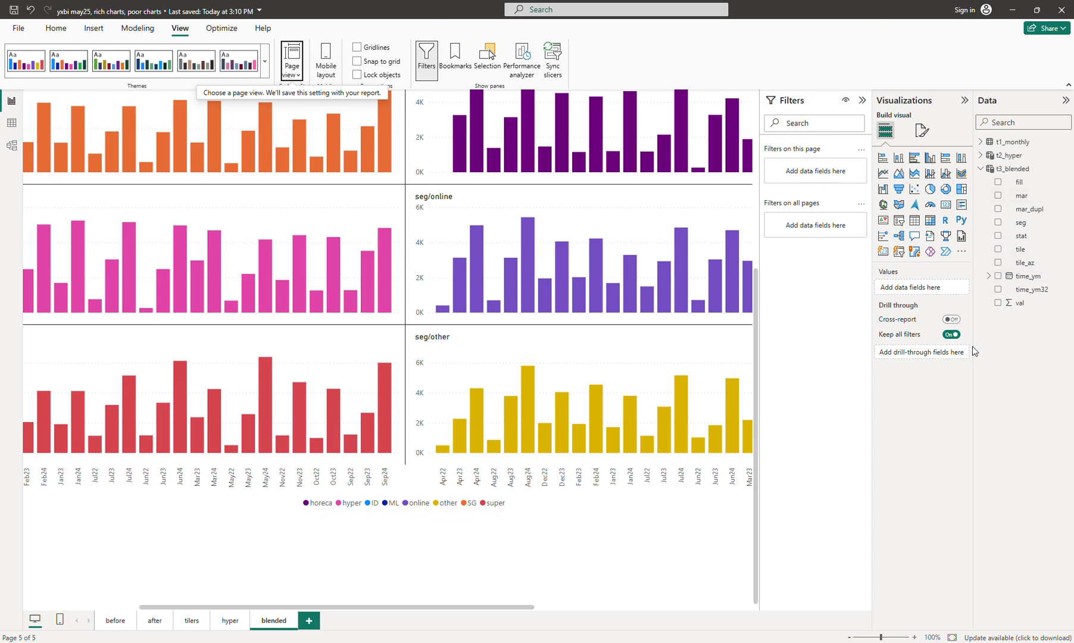
# Step: In step1 of the t3_blended formula, put the fill column on its own line and define it as "A " & [mar]
pyautogui.click(1015, 169)
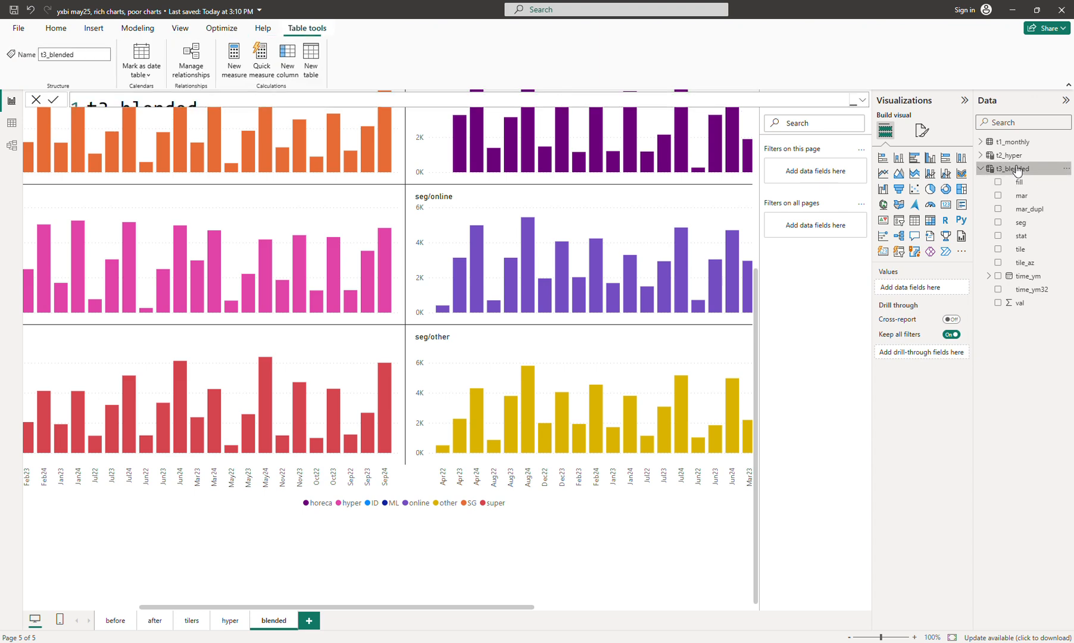
pyautogui.click(862, 100)
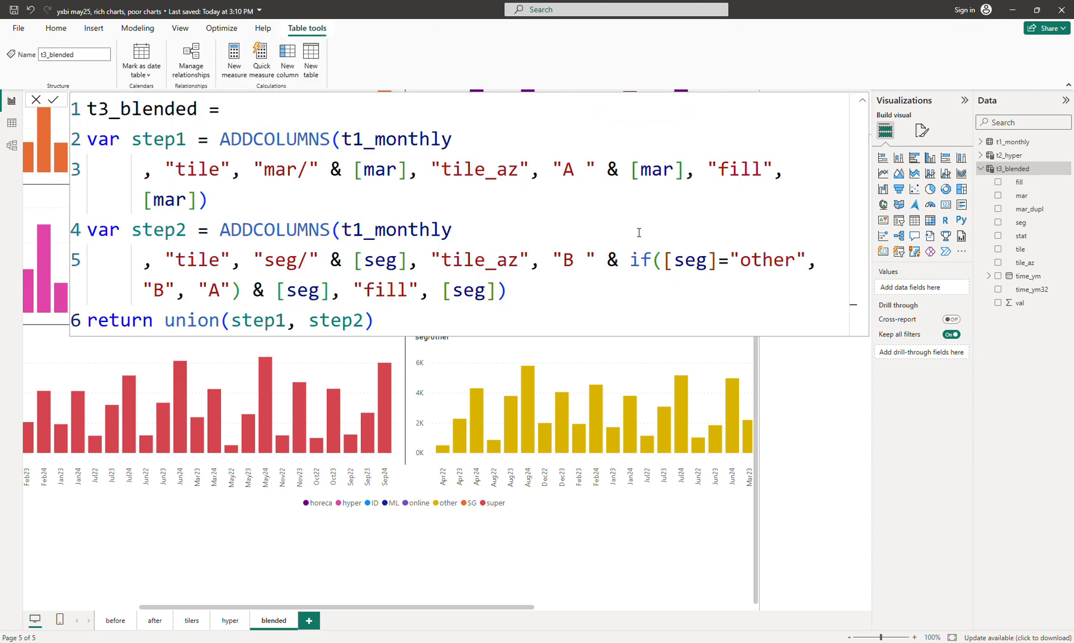
pyautogui.click(149, 203)
pyautogui.write('"')
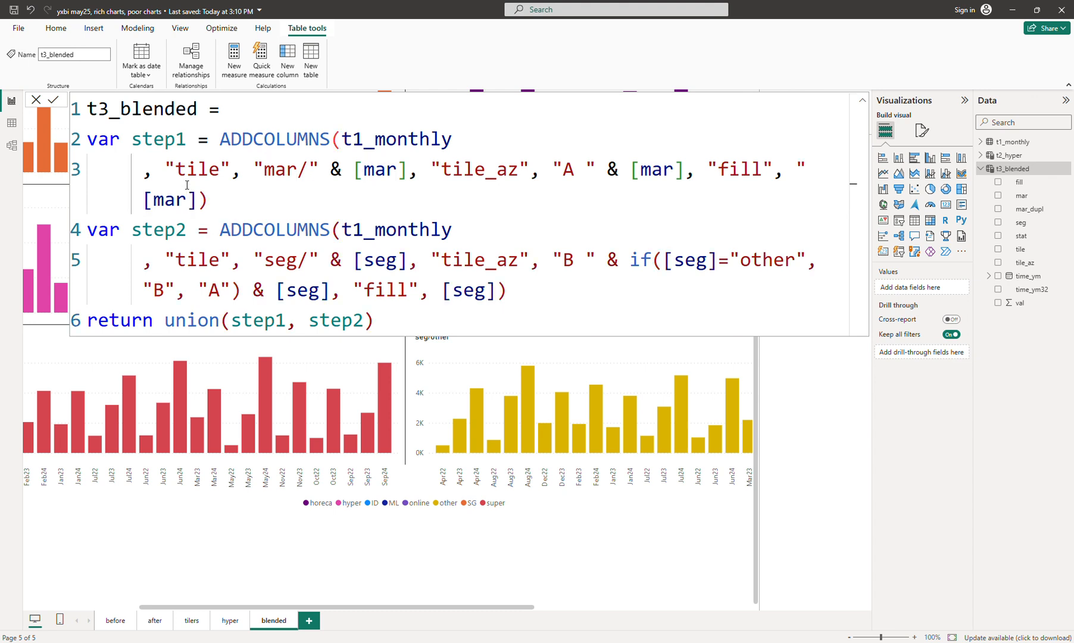
pyautogui.click(686, 168)
pyautogui.hotkey('shift', 'Return')
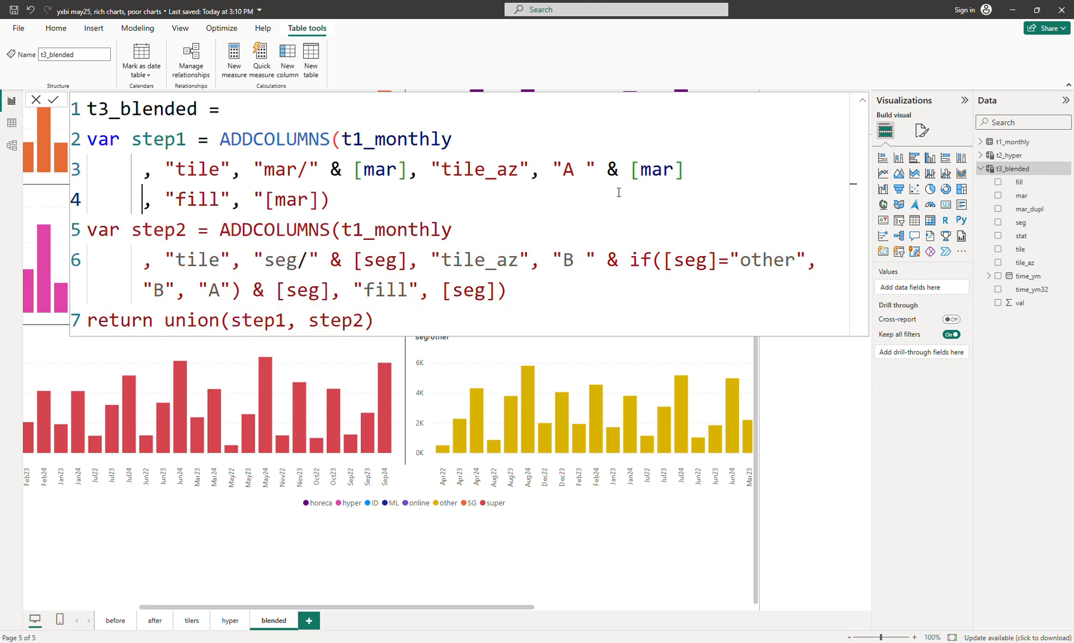
pyautogui.click(271, 201)
pyautogui.write('A')
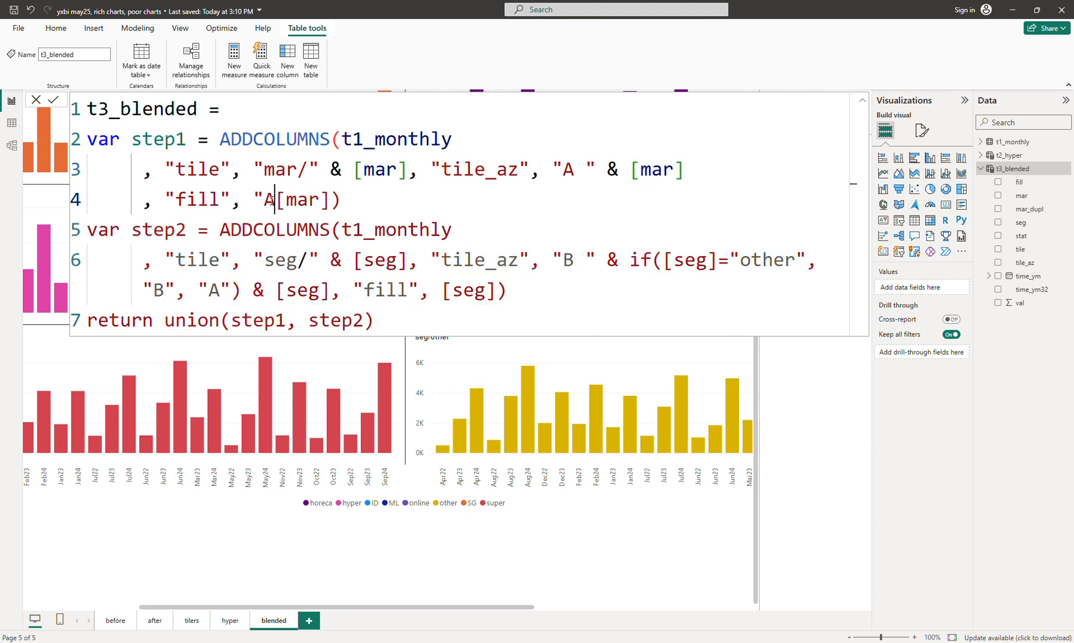
pyautogui.write(' " &')
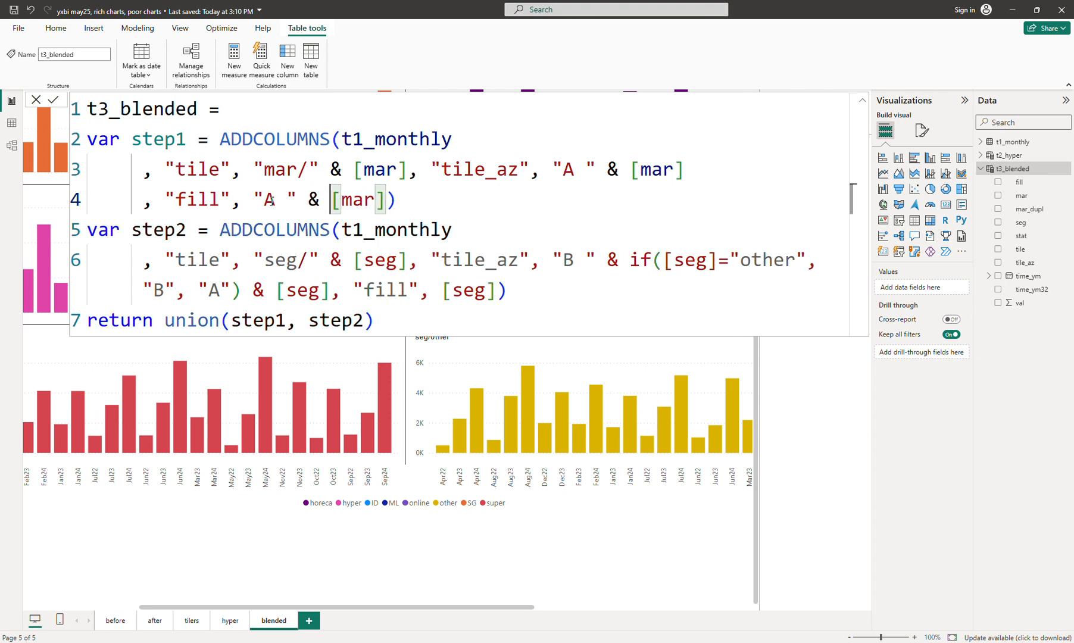
# Step: Define the step2 fill column as "B " & [seg] and commit the t3_blended formula
pyautogui.click(440, 291)
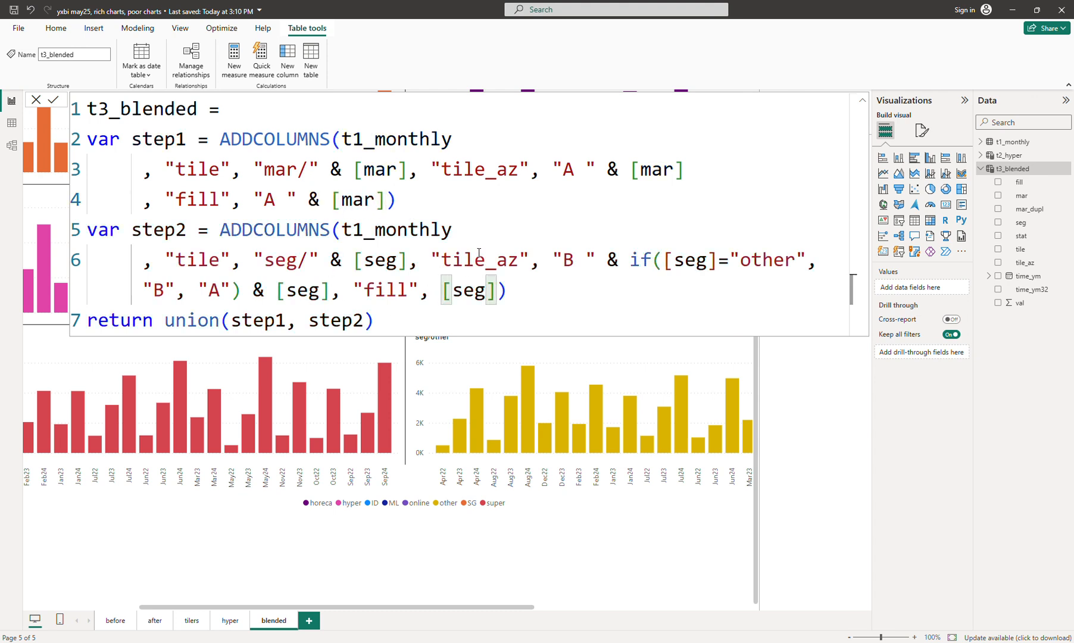
pyautogui.write('"B " &')
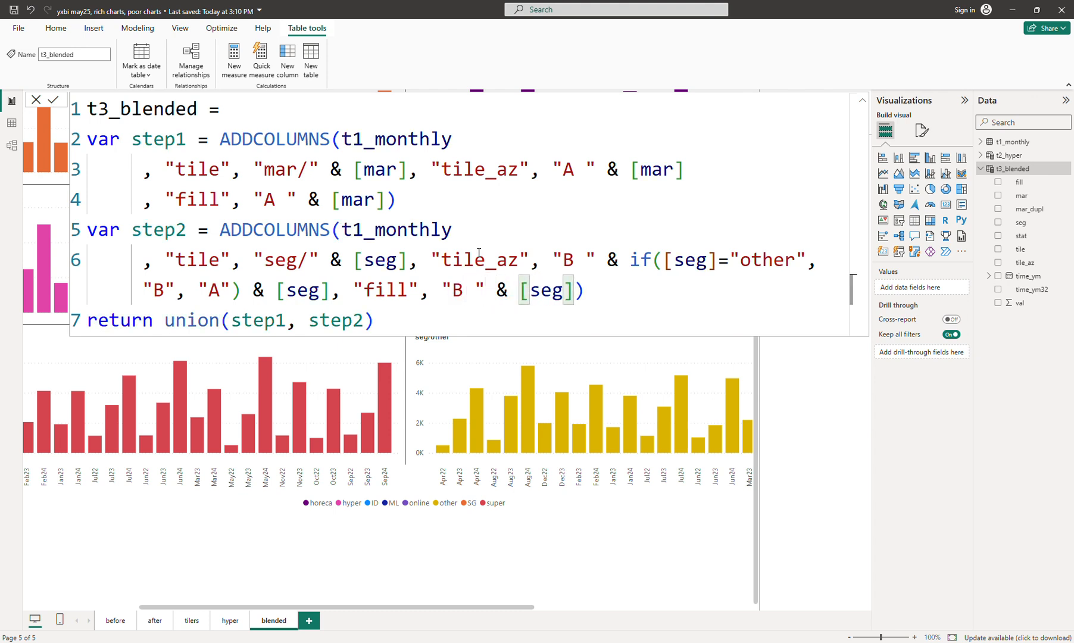
pyautogui.press('Return')
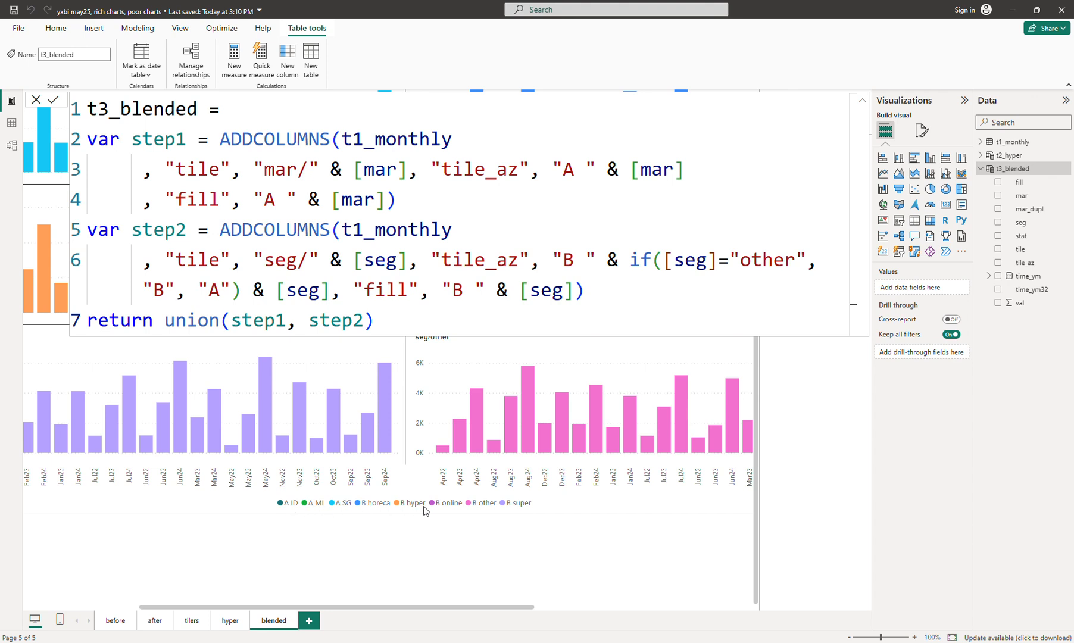
# Step: Replace the "A" prefix of step1's tile_az expression with "mar/" in the t3_blended formula
pyautogui.click(569, 169)
pyautogui.doubleClick(568, 169)
pyautogui.write('/')
pyautogui.press('BackSpace')
pyautogui.write('mar/')
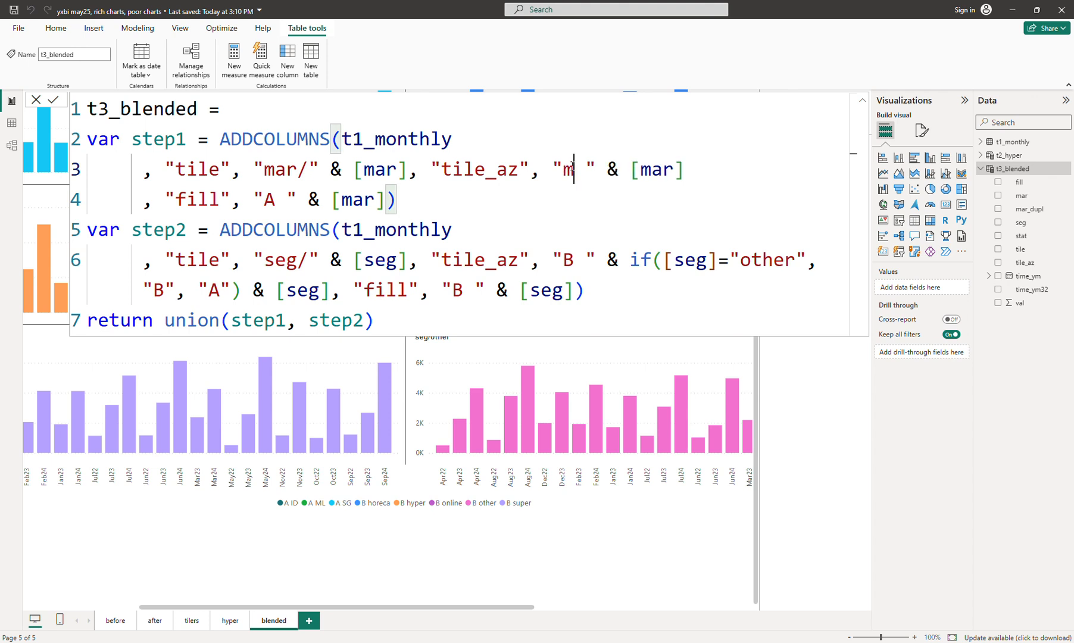
# Step: Replace the "B" prefix of step2's fill expression with "seg:"
pyautogui.click(562, 259)
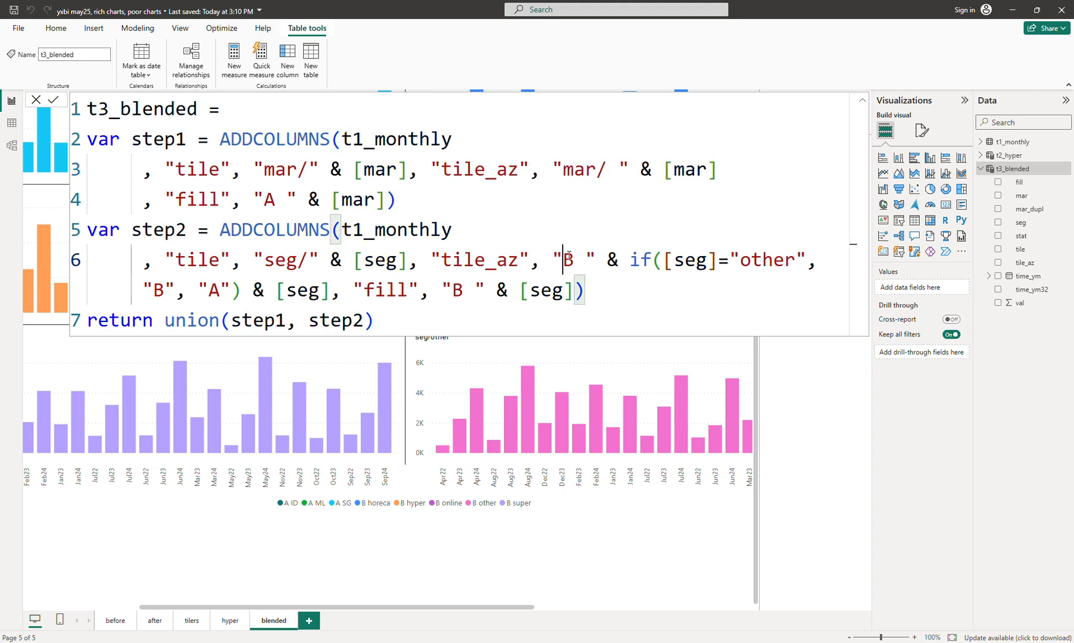
pyautogui.doubleClick(458, 290)
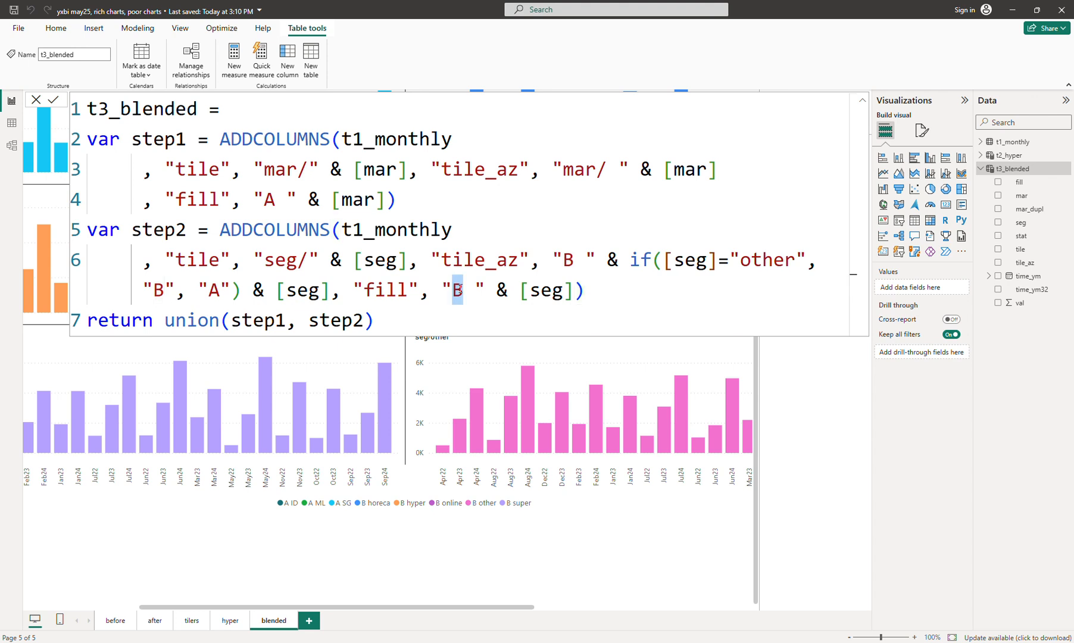
pyautogui.write('seg/')
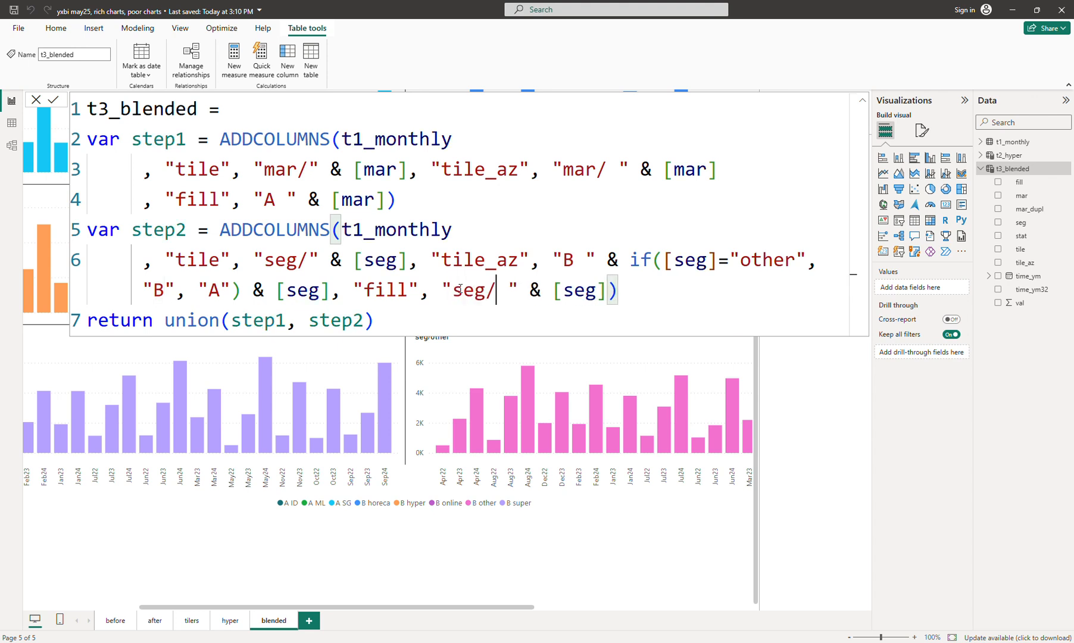
pyautogui.press('BackSpace')
pyautogui.write(':')
# Step: Change the slash in step1's tile_az prefix to a colon so that it reads "mar: "
pyautogui.click(608, 169)
pyautogui.press('BackSpace')
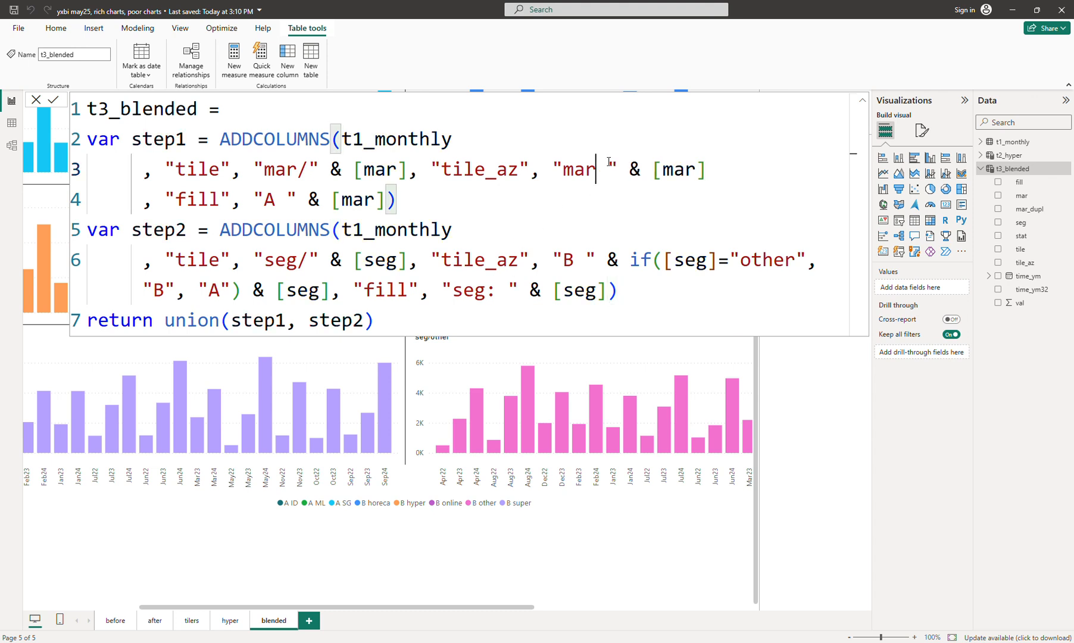
pyautogui.write(':')
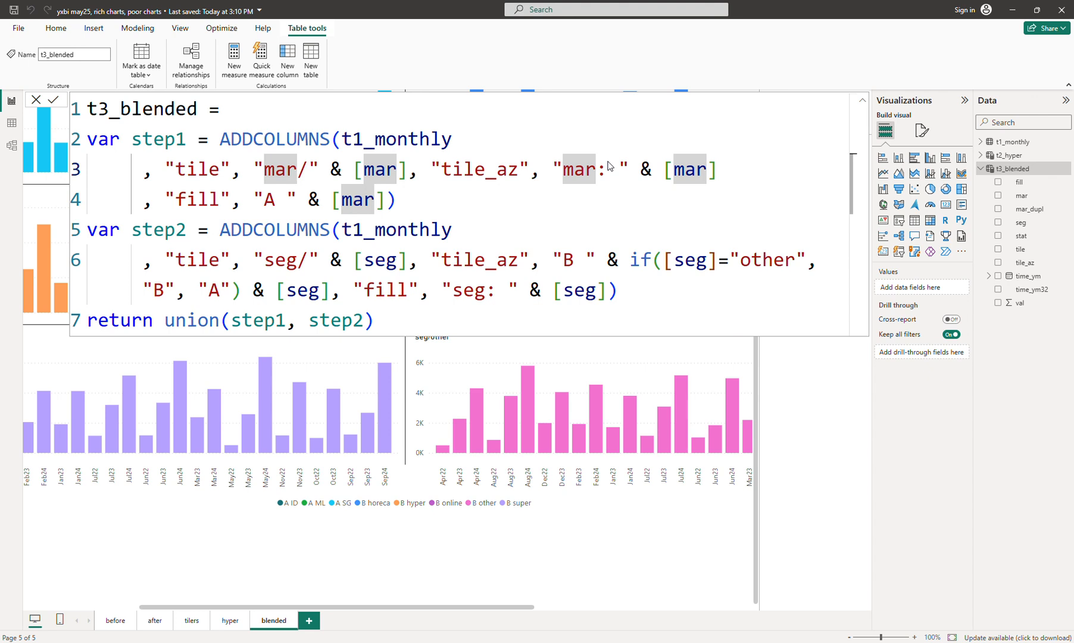
# Step: Commit the t3_blended formula, then move the colon from step1's tile_az prefix to its fill prefix, making the fill prefix "A: "
pyautogui.press('Return')
pyautogui.moveTo(524, 424)
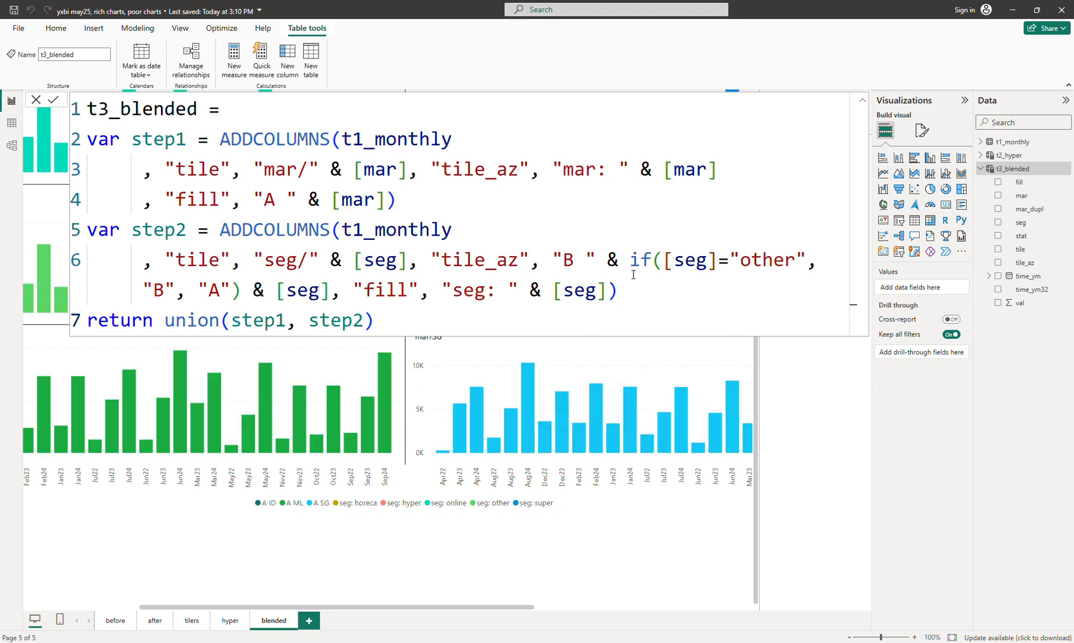
pyautogui.click(615, 166)
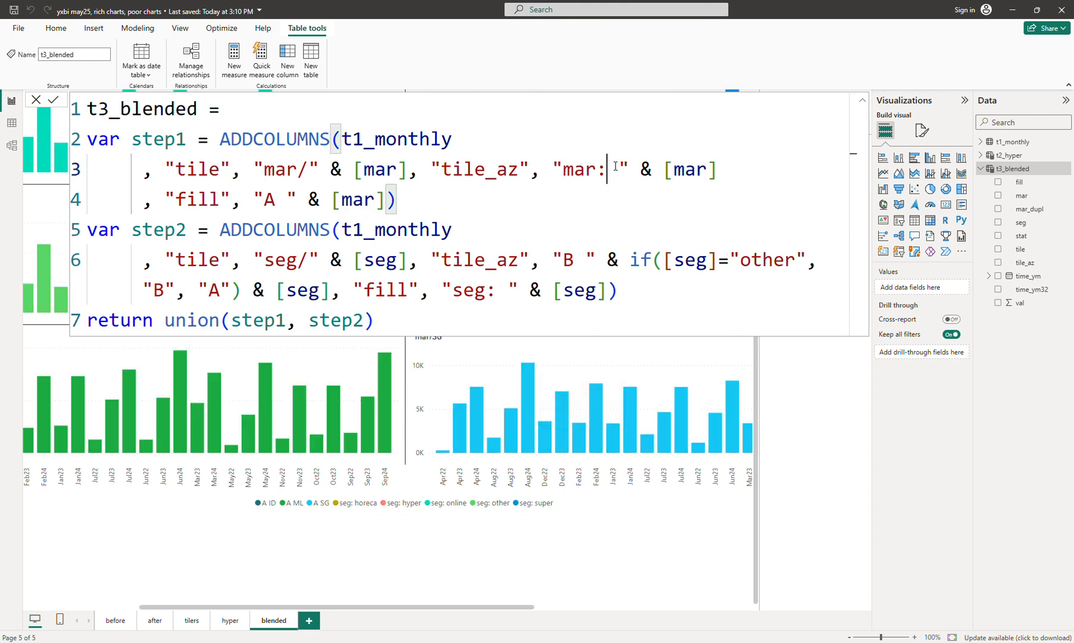
pyautogui.press('BackSpace')
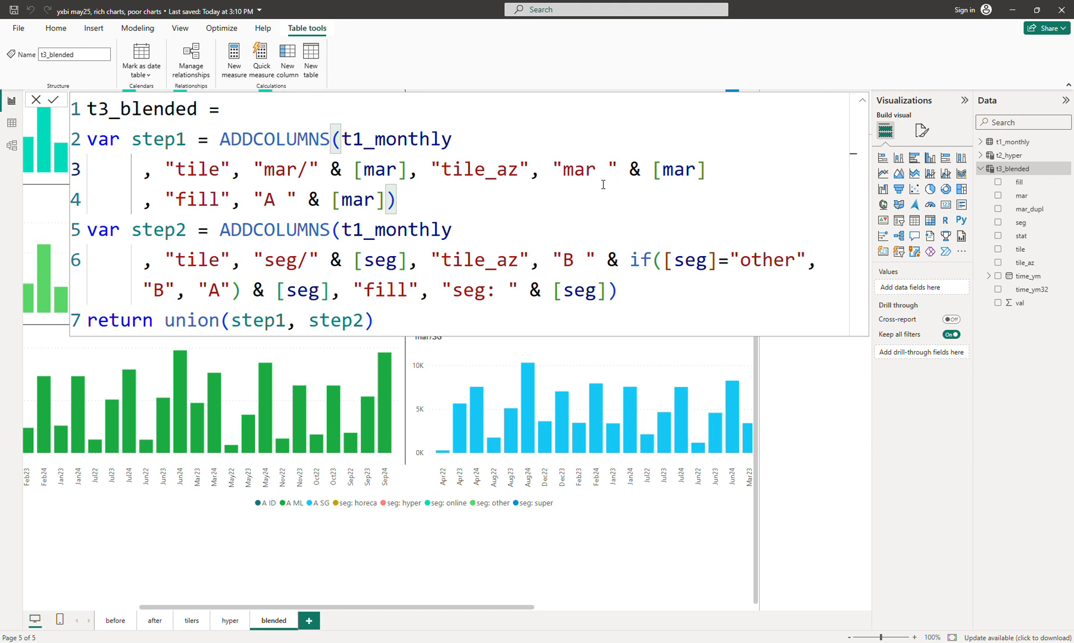
pyautogui.click(279, 202)
pyautogui.write(':')
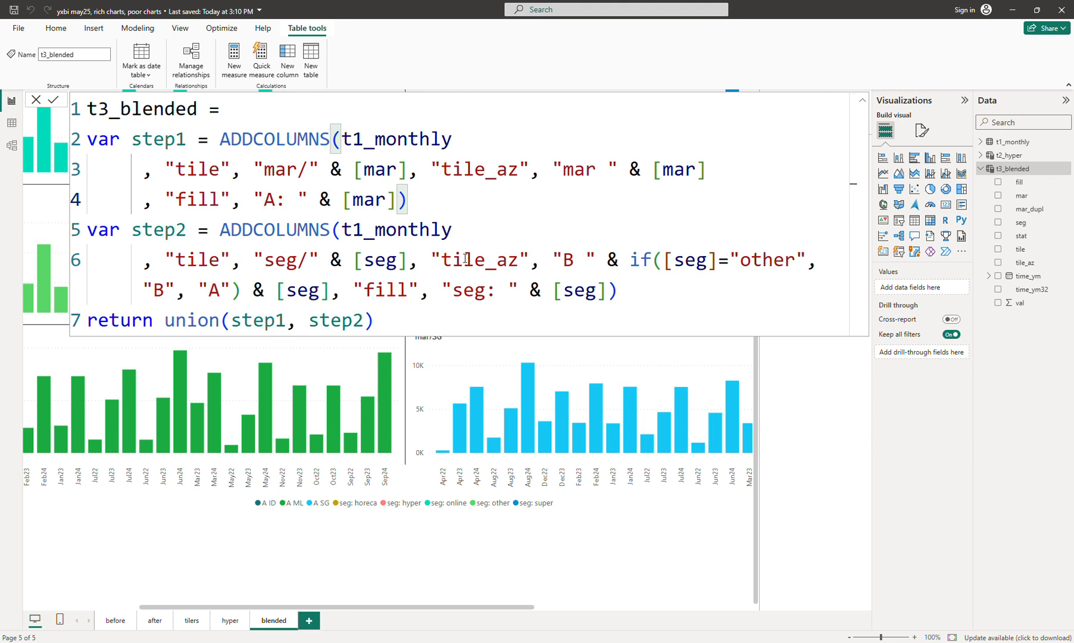
# Step: Set step1's tile_az prefix back to "mar/" and commit the t3_blended formula
pyautogui.click(493, 289)
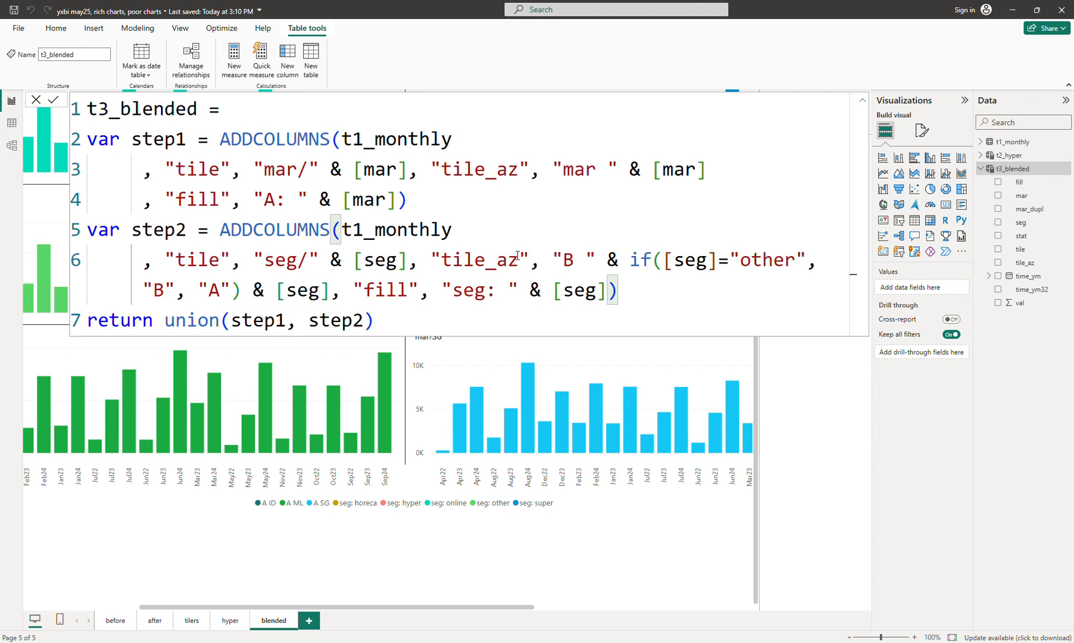
pyautogui.click(604, 170)
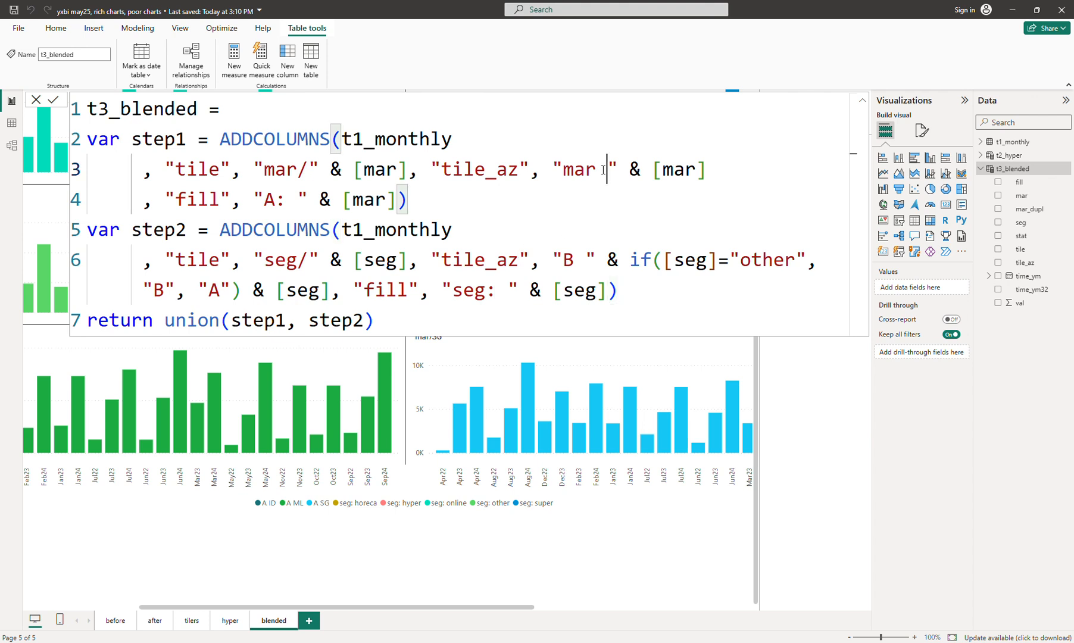
pyautogui.press('BackSpace')
pyautogui.write('/')
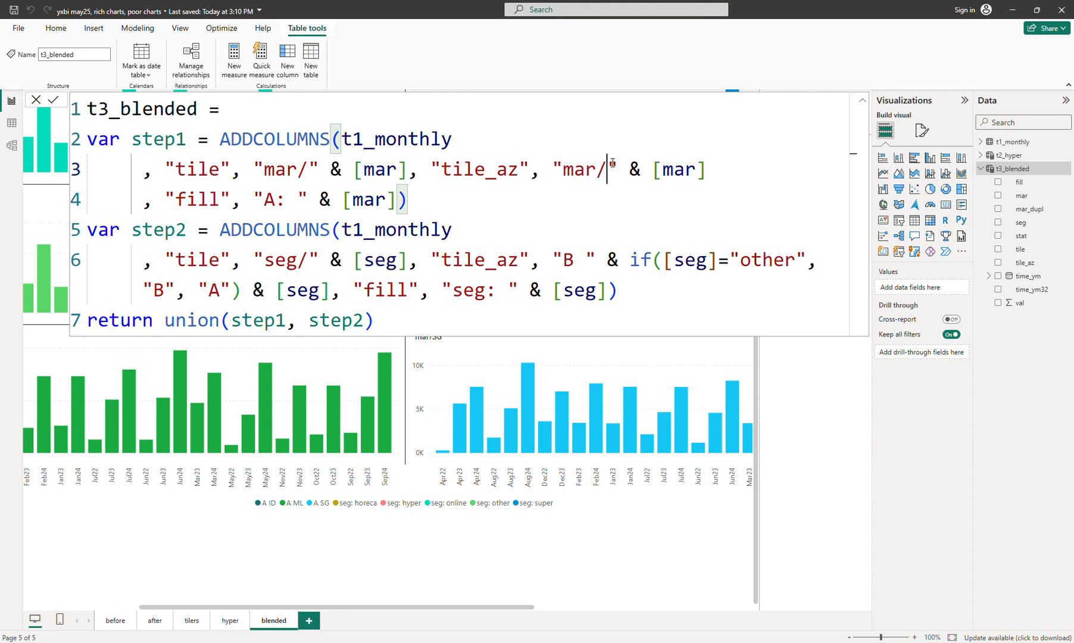
pyautogui.press('Return')
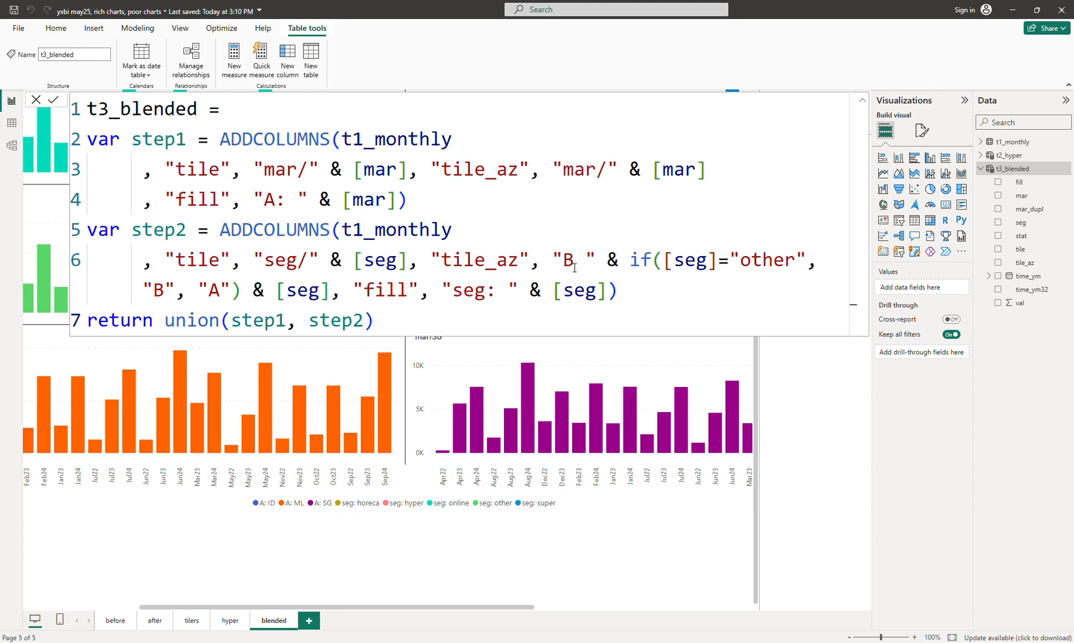
# Step: Replace the "A" in step1's fill prefix with "mar" so that it reads "mar: ", and commit the formula
pyautogui.doubleClick(271, 200)
pyautogui.press('BackSpace')
pyautogui.write('mar')
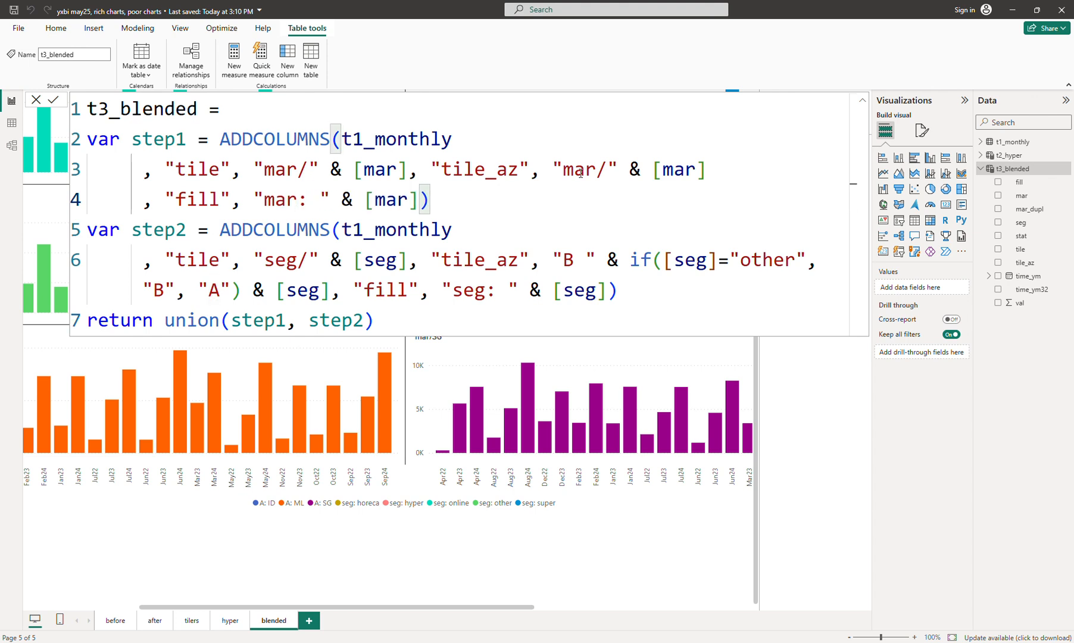
pyautogui.press('Return')
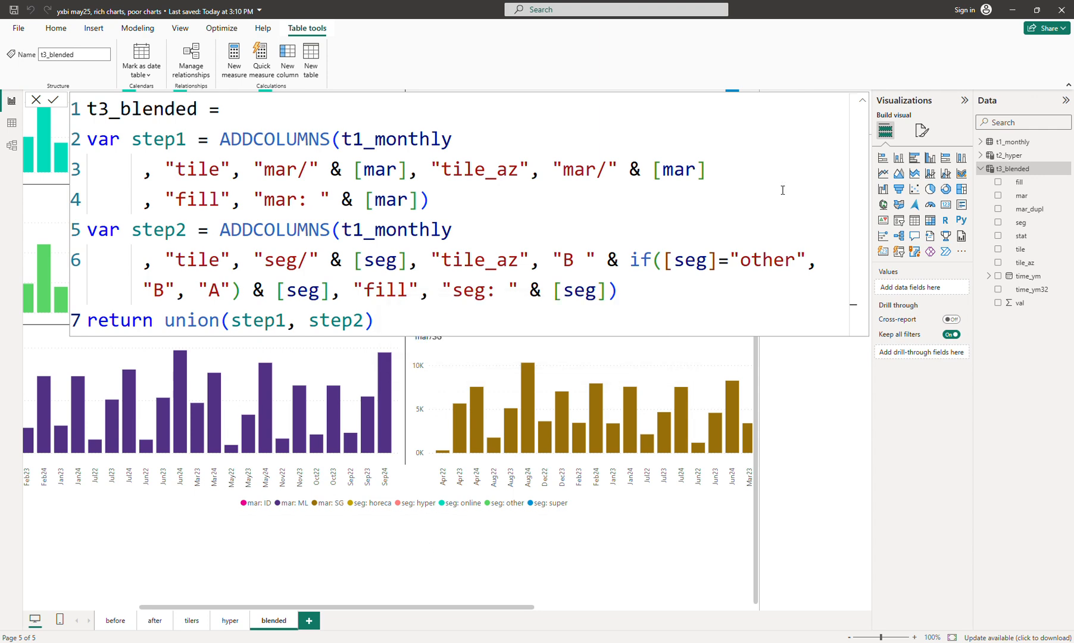
# Step: Collapse the formula editor and set the page view to Fit to page
pyautogui.click(862, 101)
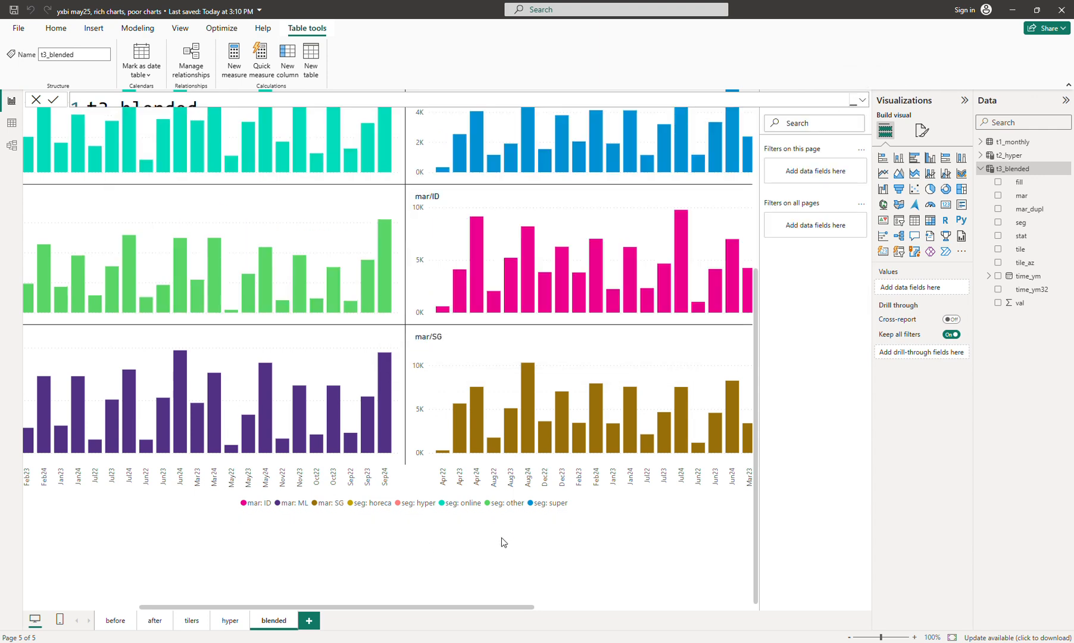
pyautogui.moveTo(453, 606); pyautogui.dragTo(529, 612)
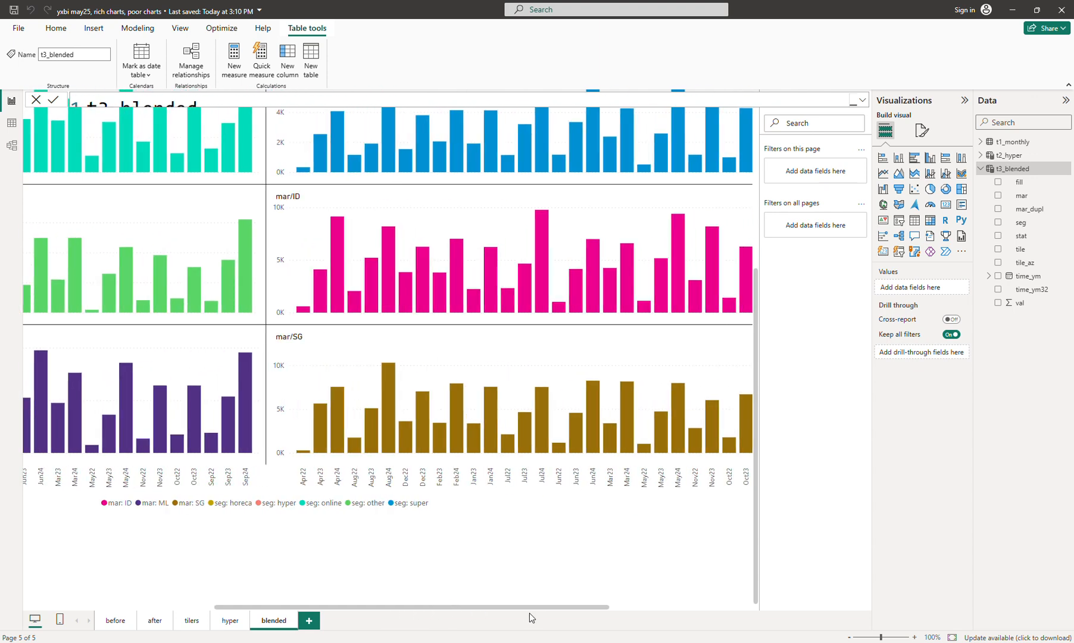
pyautogui.click(180, 28)
pyautogui.click(297, 75)
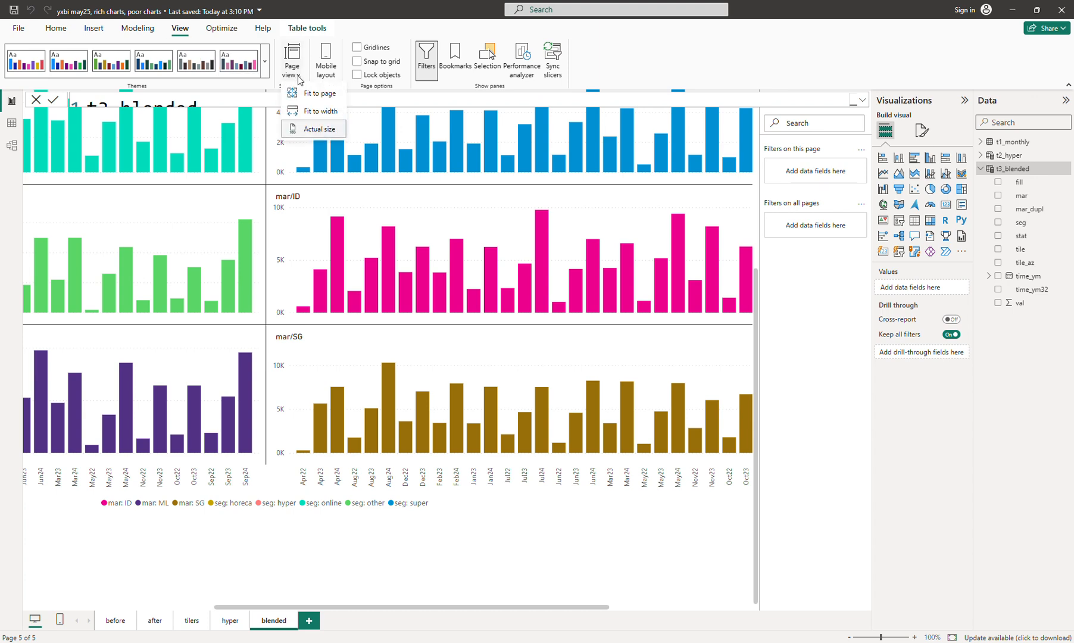
pyautogui.click(320, 96)
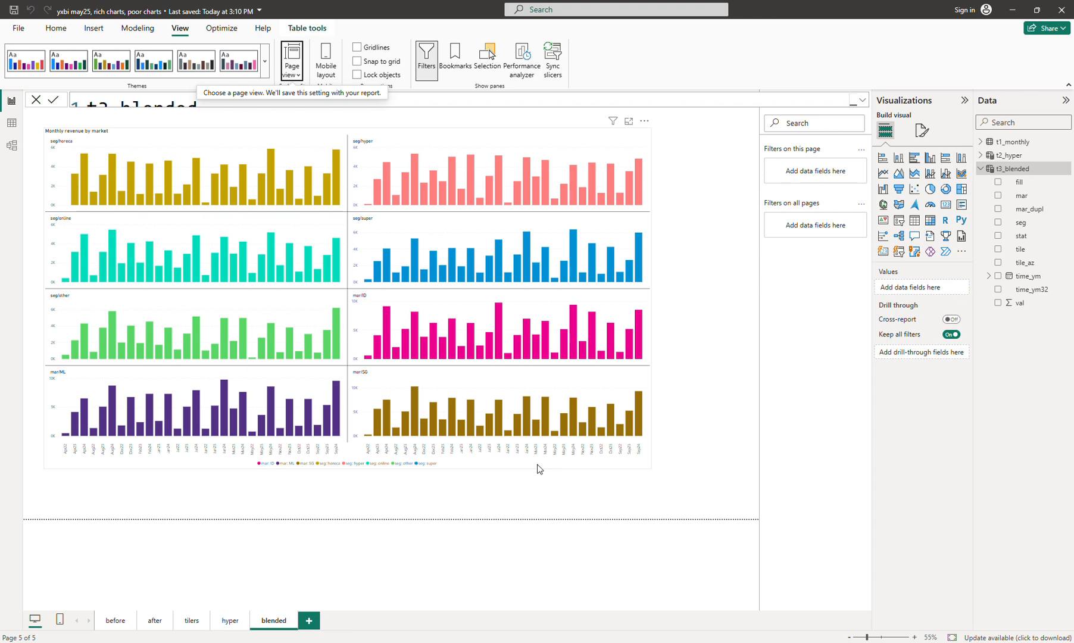
# Step: Duplicate the small-multiples column chart on the blended page and offset the copy below and to the right of the original
pyautogui.click(456, 127)
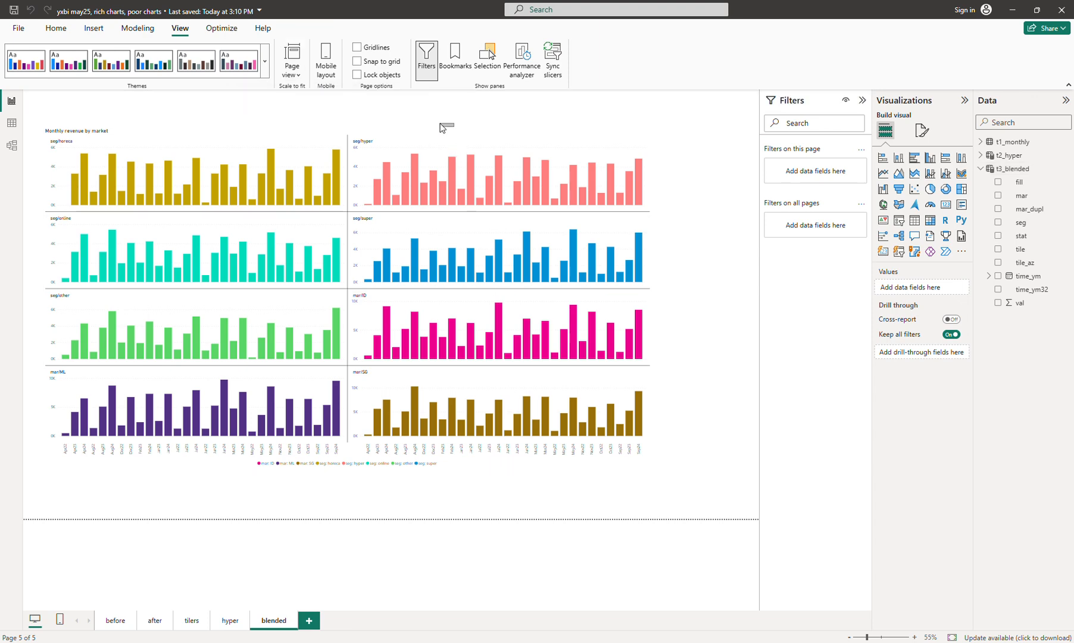
pyautogui.click(421, 123)
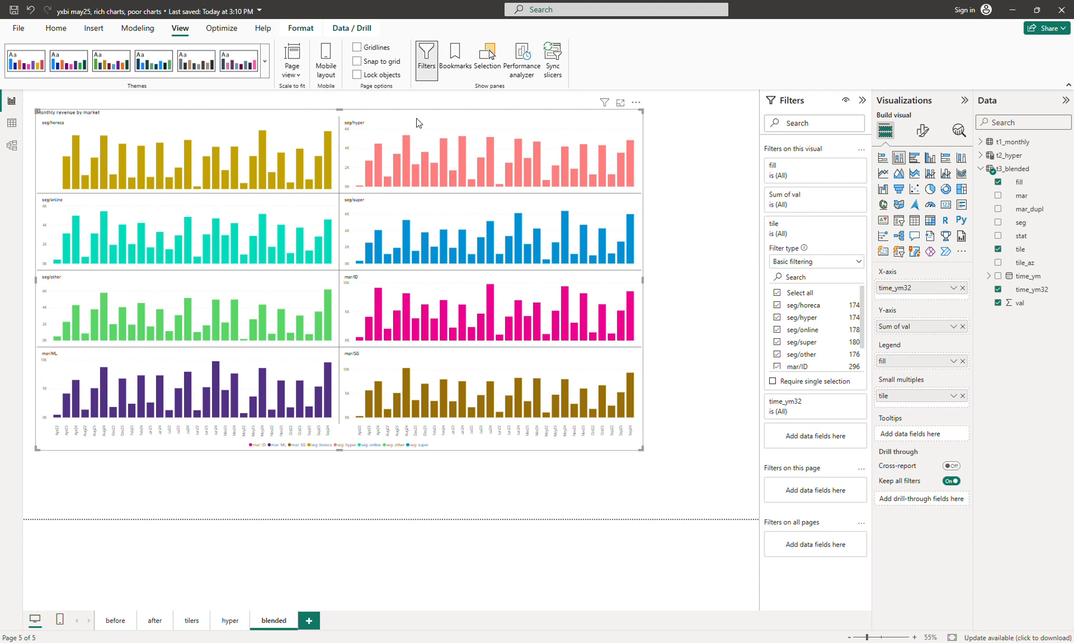
pyautogui.hotkey('ctrl', 'c')
pyautogui.hotkey('ctrl', 'v')
pyautogui.moveTo(416, 117); pyautogui.dragTo(505, 177)
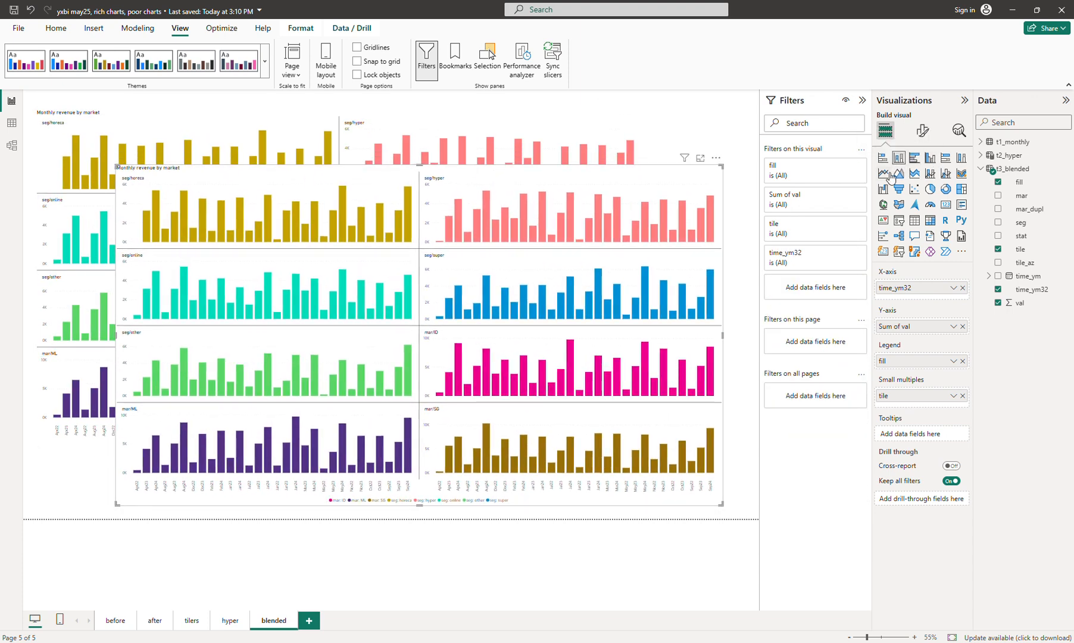
# Step: Convert the duplicated chart to a line chart and turn on its markers
pyautogui.click(883, 174)
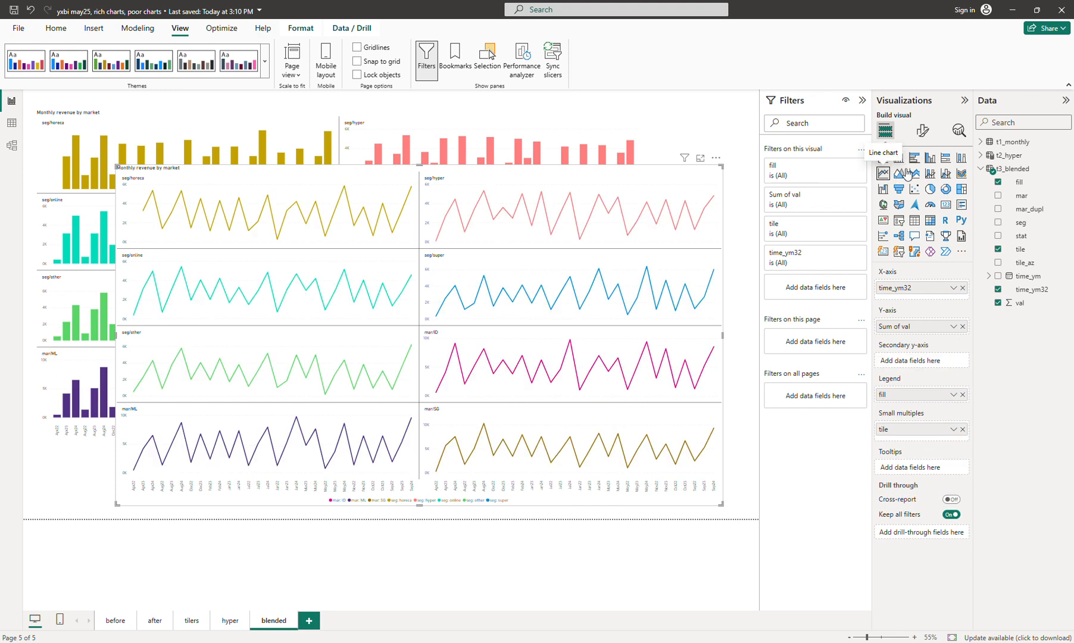
pyautogui.click(922, 132)
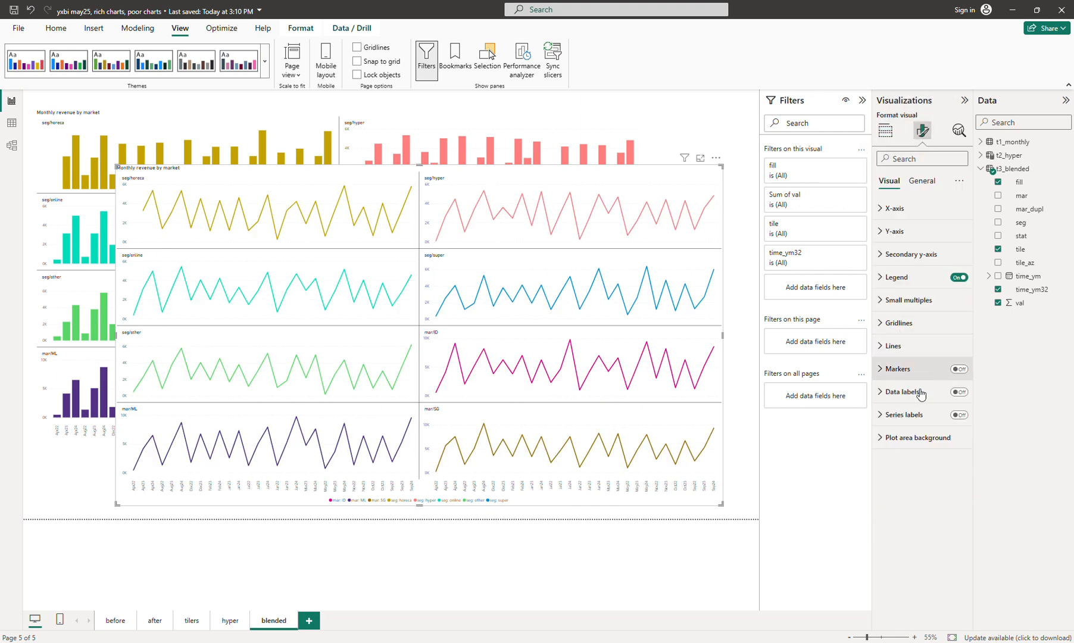
pyautogui.click(959, 369)
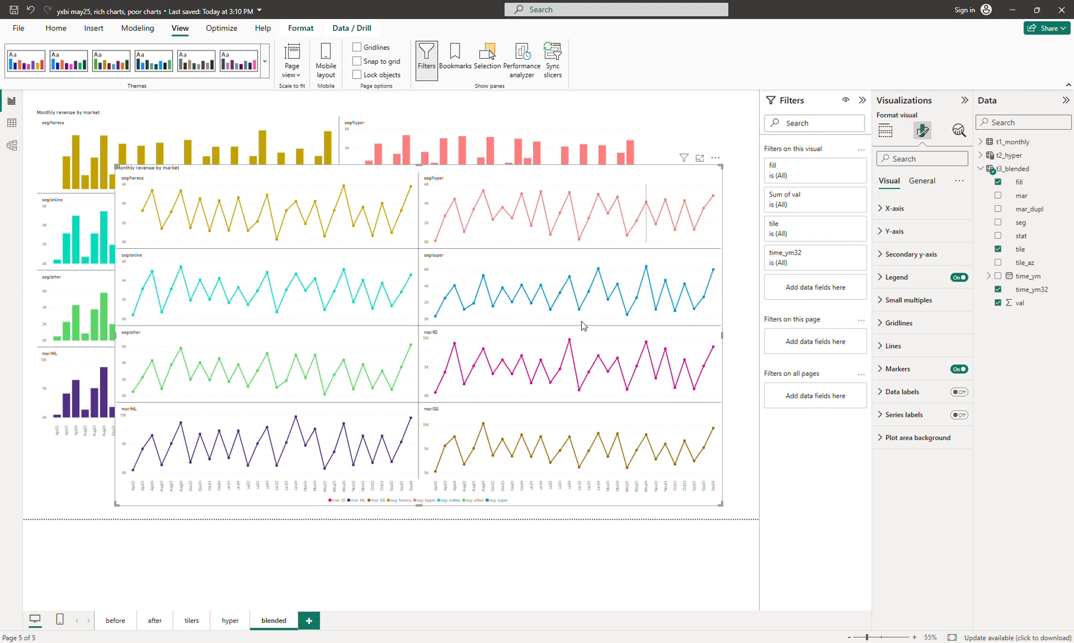
# Step: Add a new report page and name it "double blended"
pyautogui.click(306, 622)
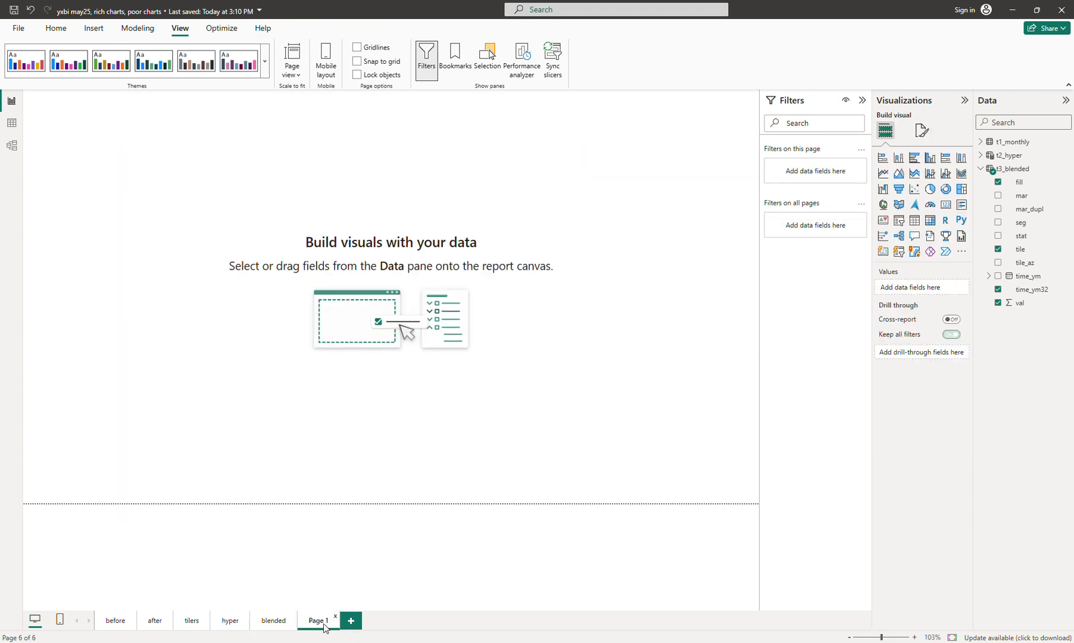
pyautogui.doubleClick(318, 621)
pyautogui.write('d')
pyautogui.write('oubleblended')
pyautogui.press('Return')
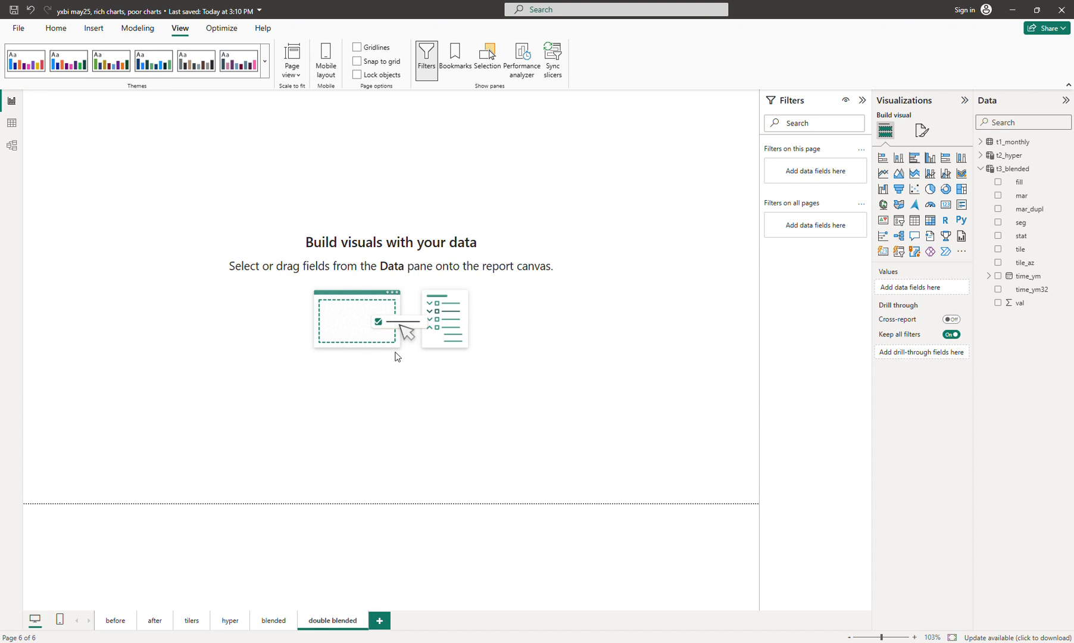
# Step: Copy the column chart from the blended page to the double blended page and shrink it from its upper-left corner
pyautogui.click(275, 625)
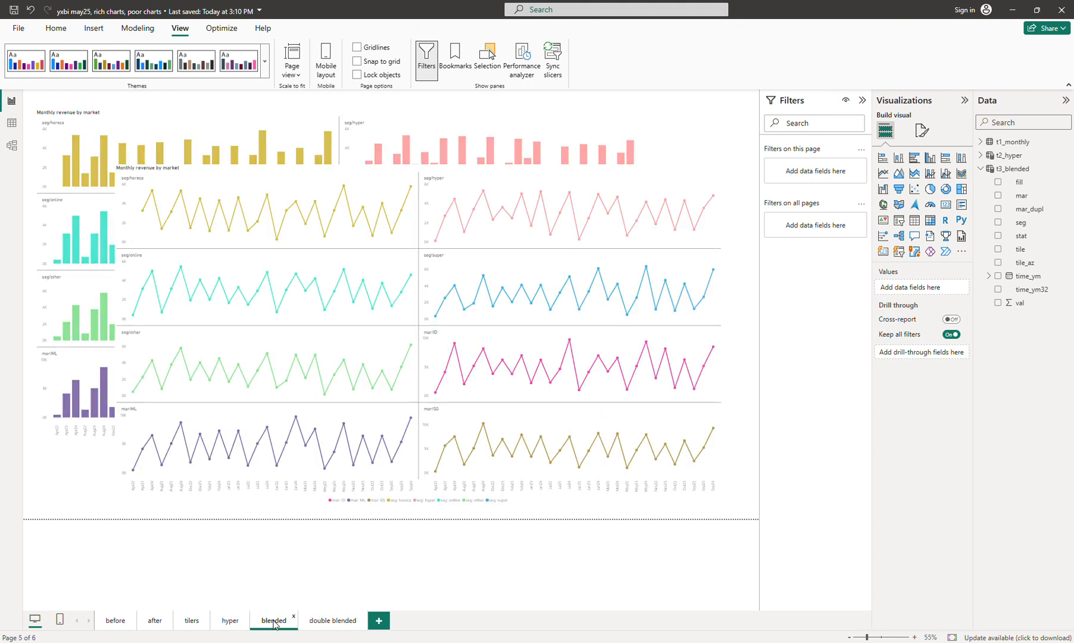
pyautogui.click(231, 113)
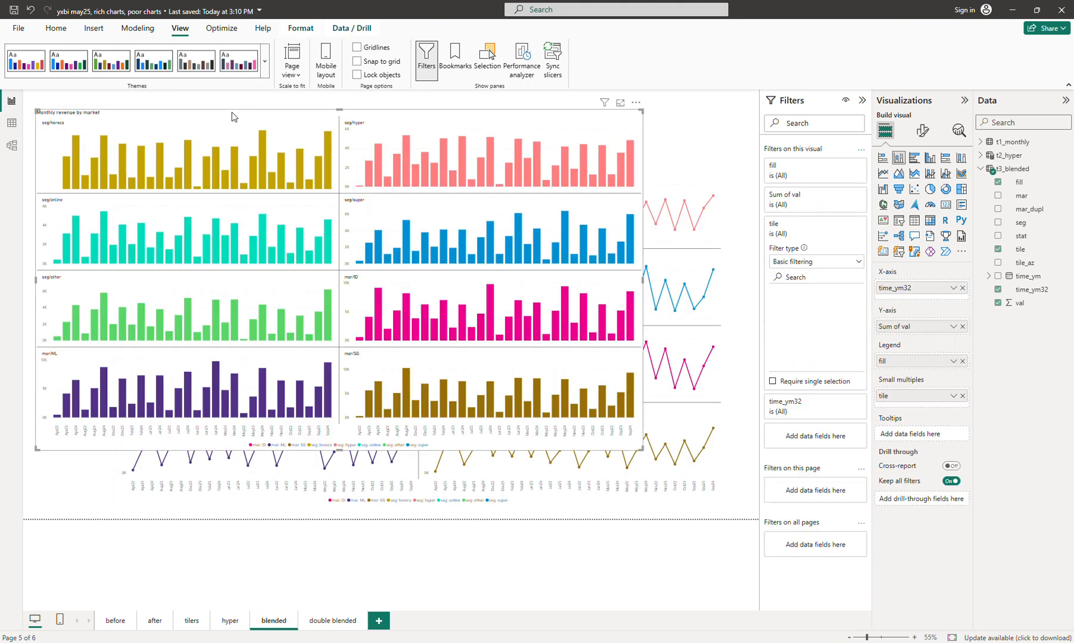
pyautogui.click(327, 620)
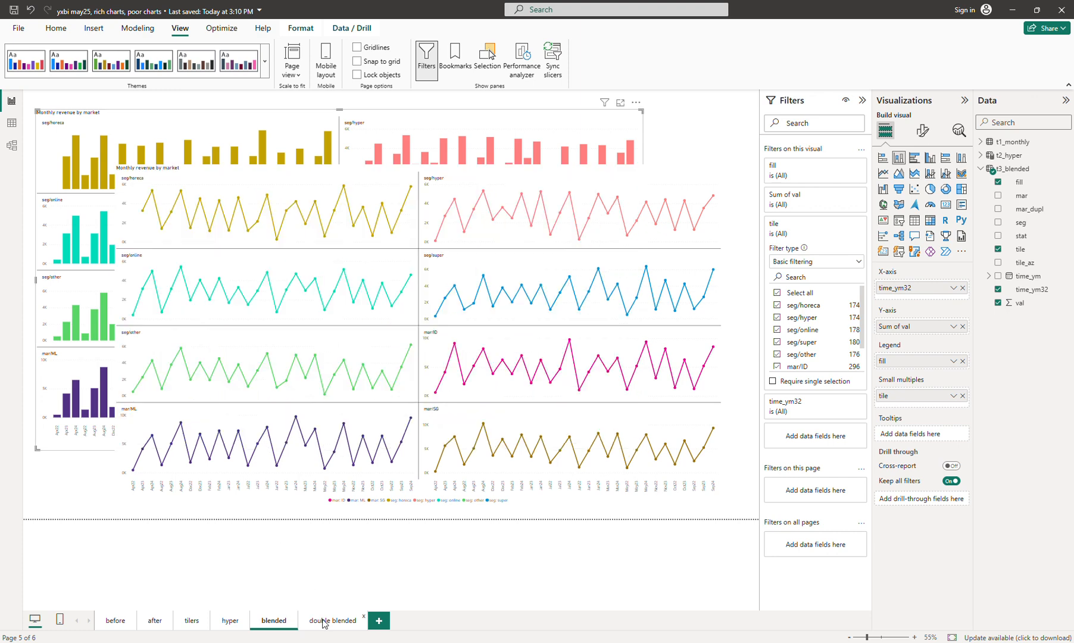
pyautogui.hotkey('ctrl', 'v')
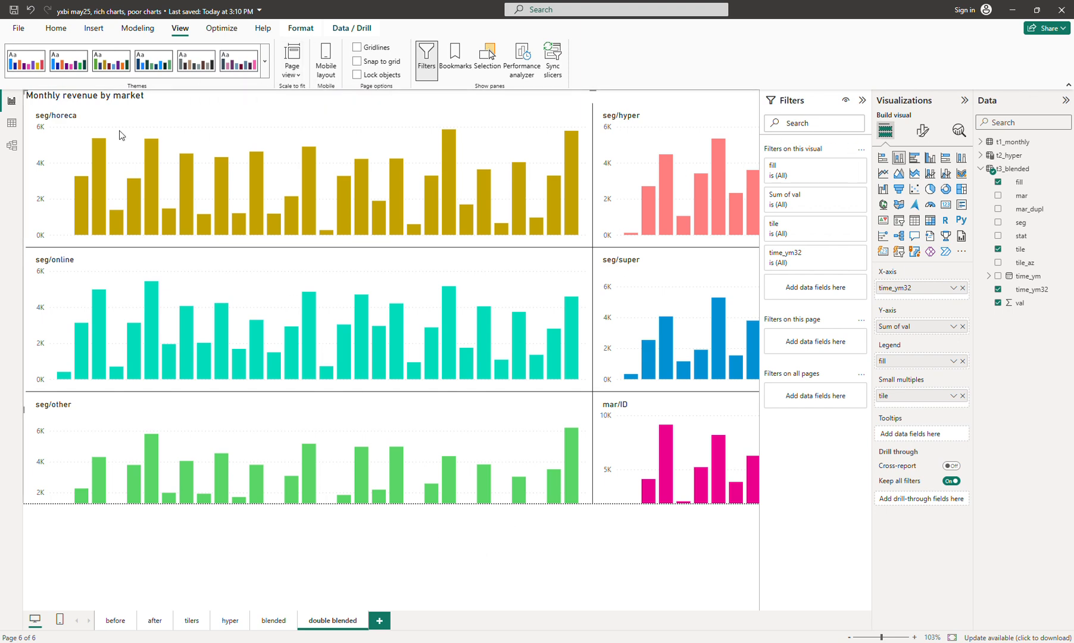
pyautogui.moveTo(23, 89); pyautogui.dragTo(173, 168)
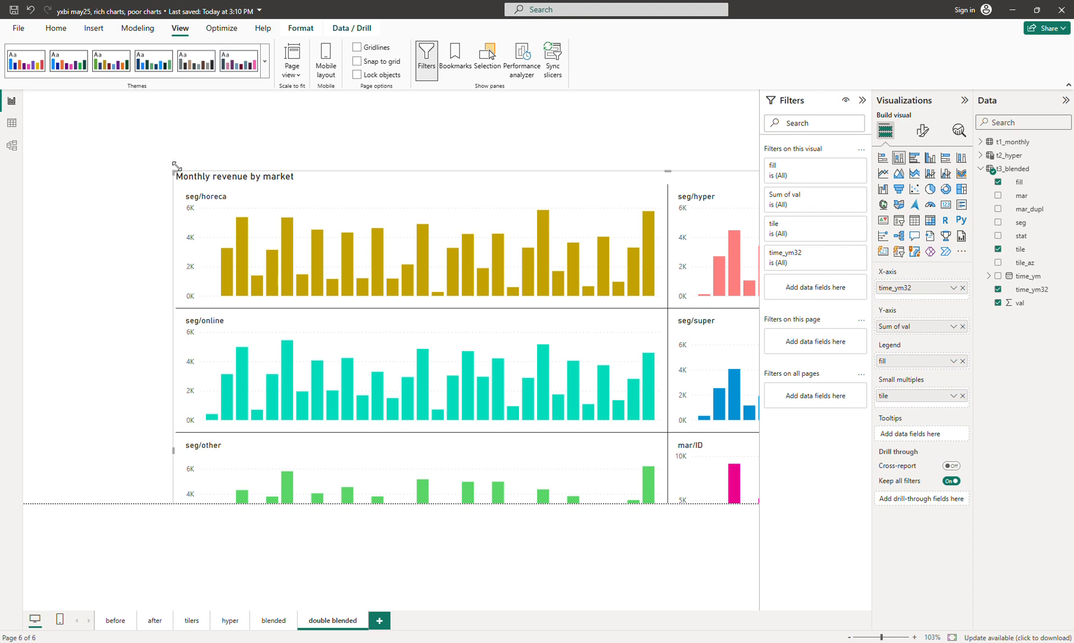
# Step: Set the double blended page's canvas to the Custom type, 1000 px high and 2400 px wide
pyautogui.click(263, 117)
pyautogui.click(921, 132)
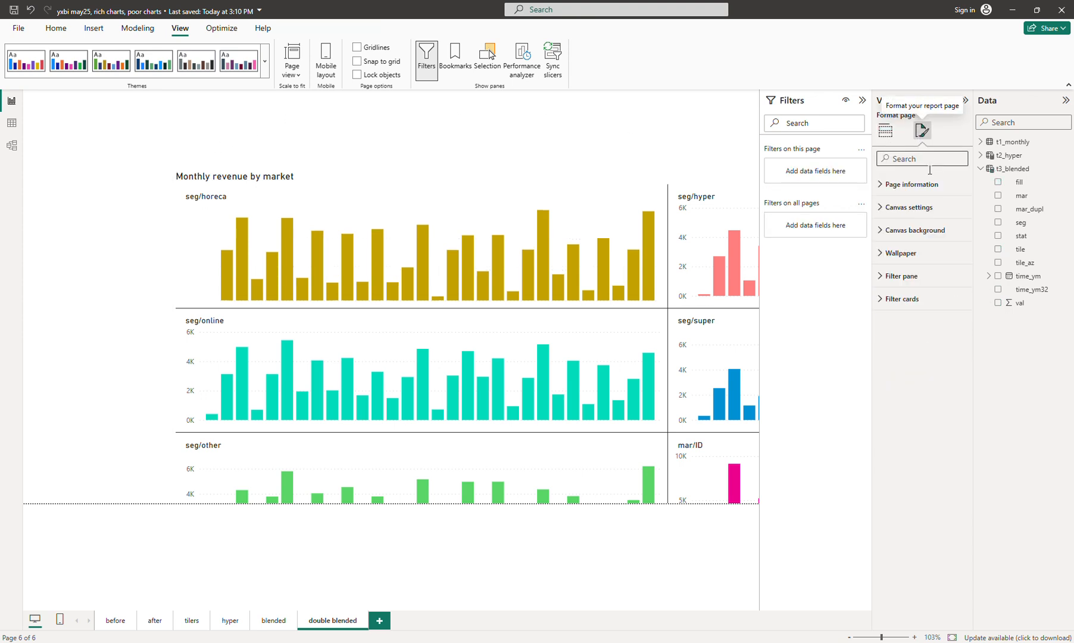
pyautogui.click(906, 208)
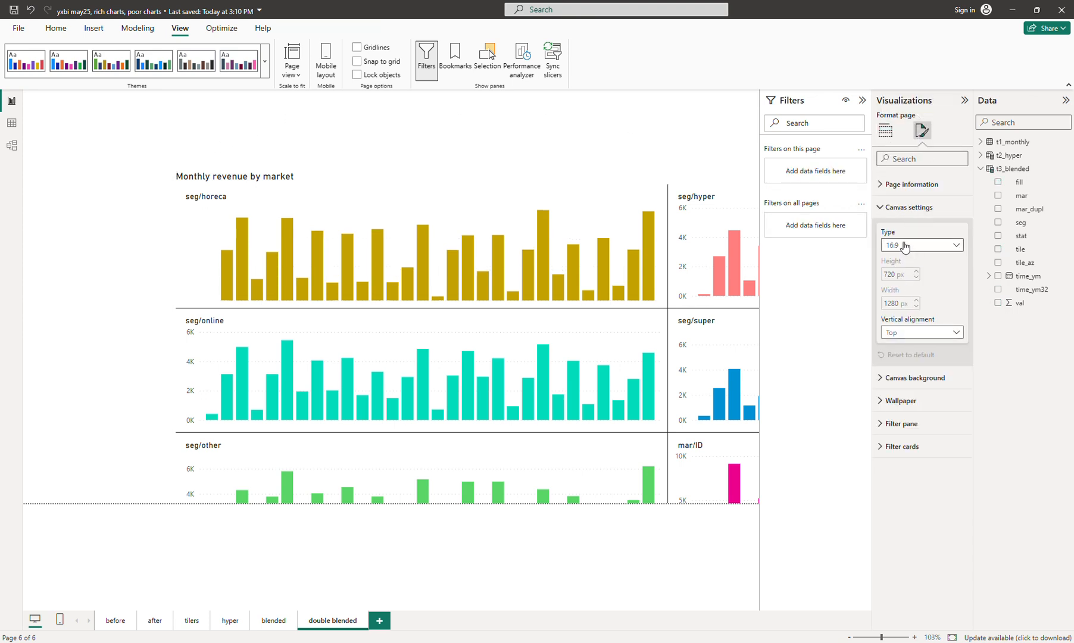
pyautogui.click(905, 245)
pyautogui.click(903, 317)
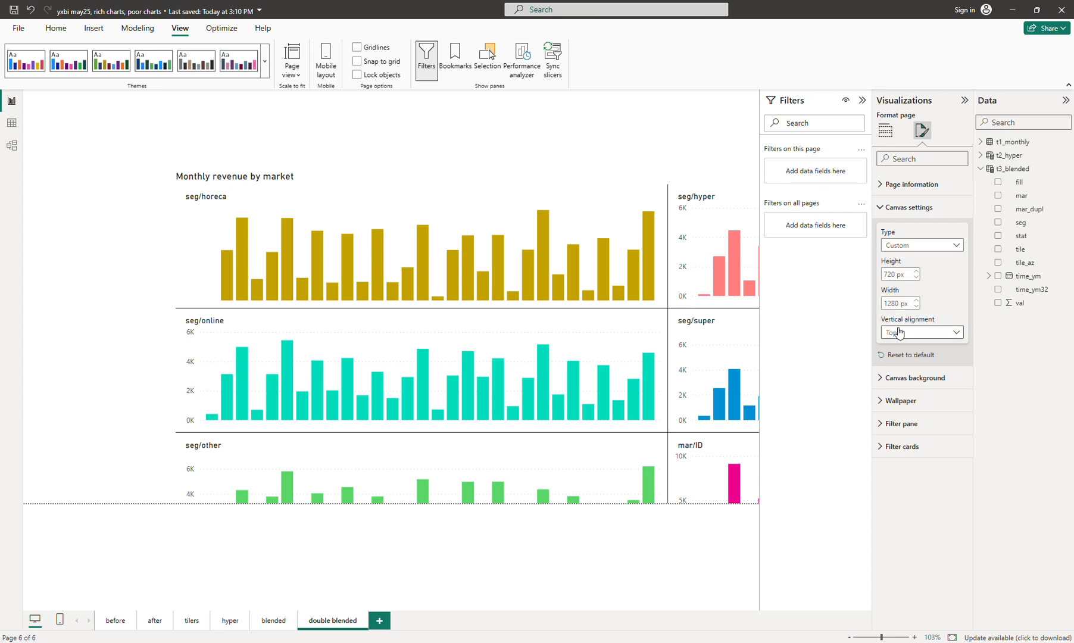
pyautogui.doubleClick(890, 273)
pyautogui.write('100')
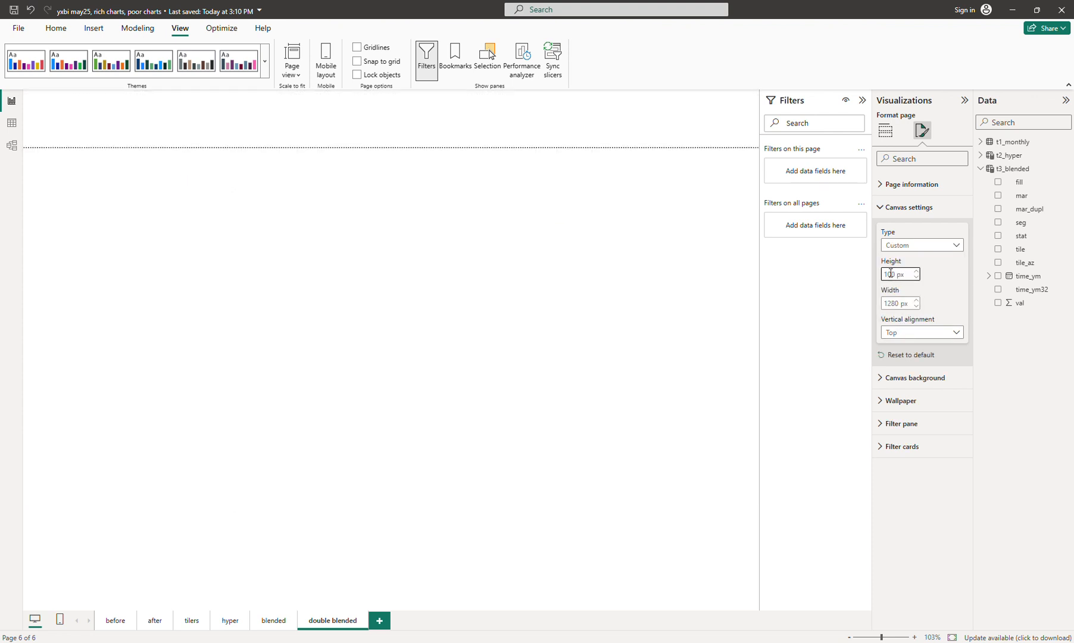
pyautogui.write('0')
pyautogui.press('Tab')
pyautogui.write('2400')
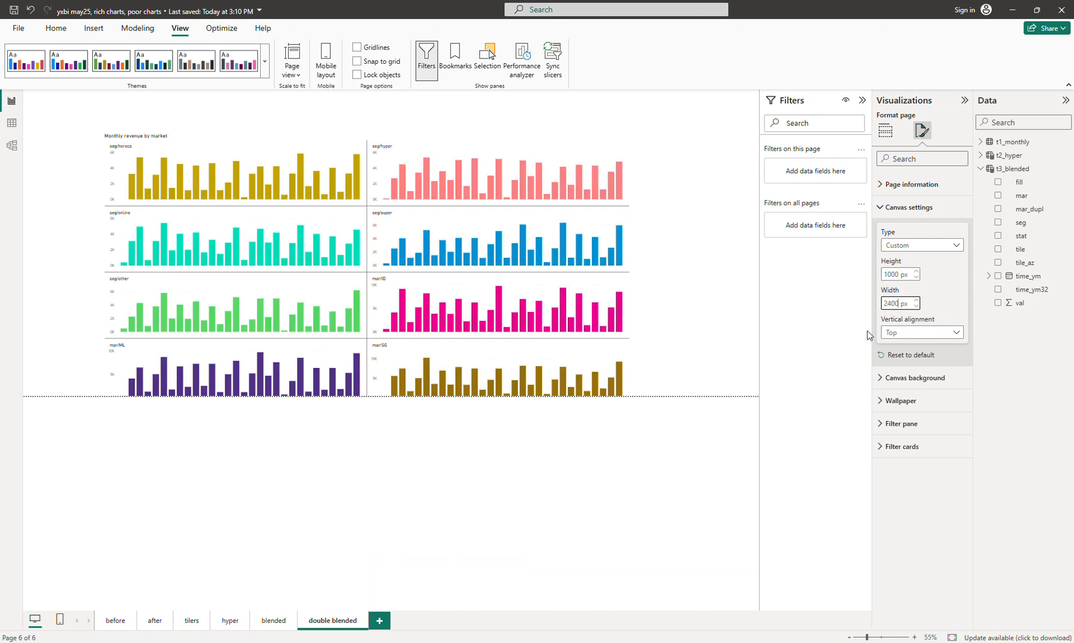
# Step: Move the column chart into the upper-left corner of the enlarged page
pyautogui.click(407, 112)
pyautogui.moveTo(406, 112); pyautogui.dragTo(395, 111)
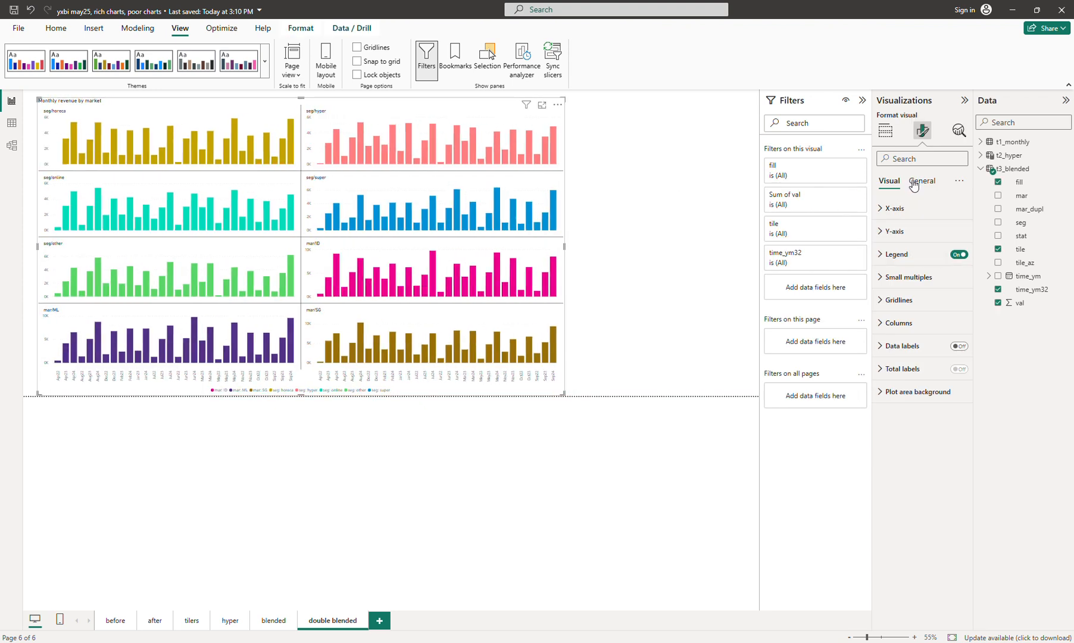
# Step: Set the double blended page's canvas height to 1400 px
pyautogui.click(657, 249)
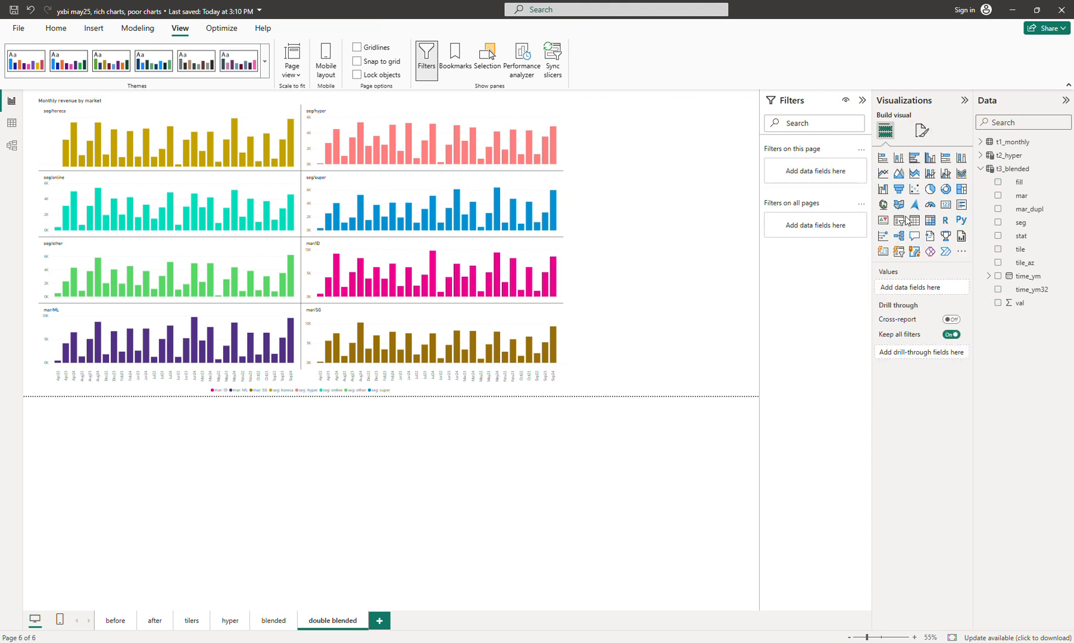
pyautogui.click(922, 130)
pyautogui.click(907, 213)
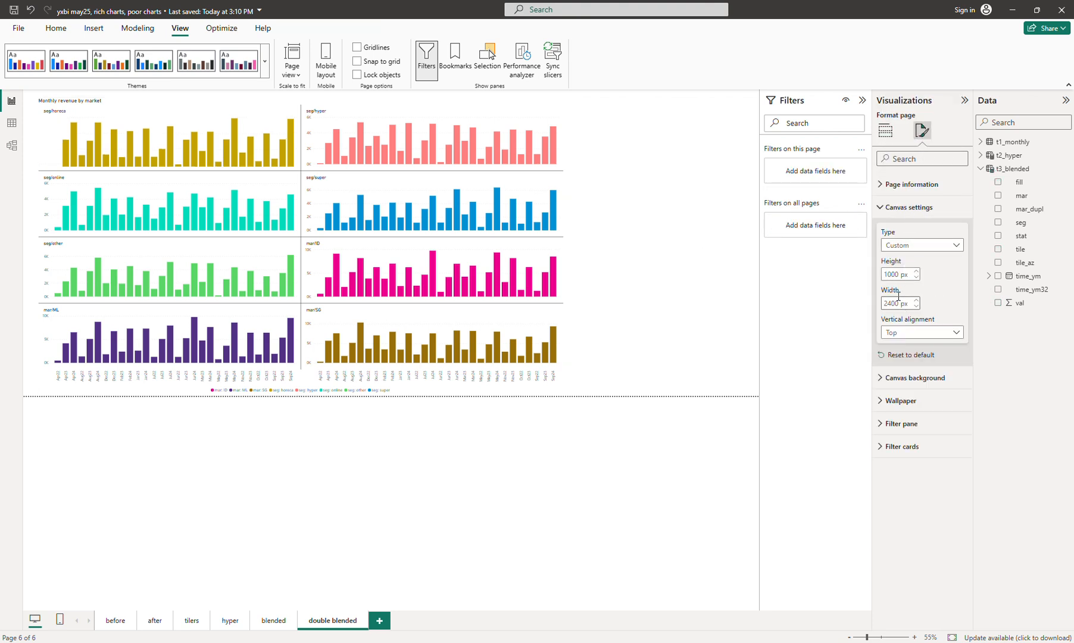
pyautogui.doubleClick(891, 274)
pyautogui.write('200')
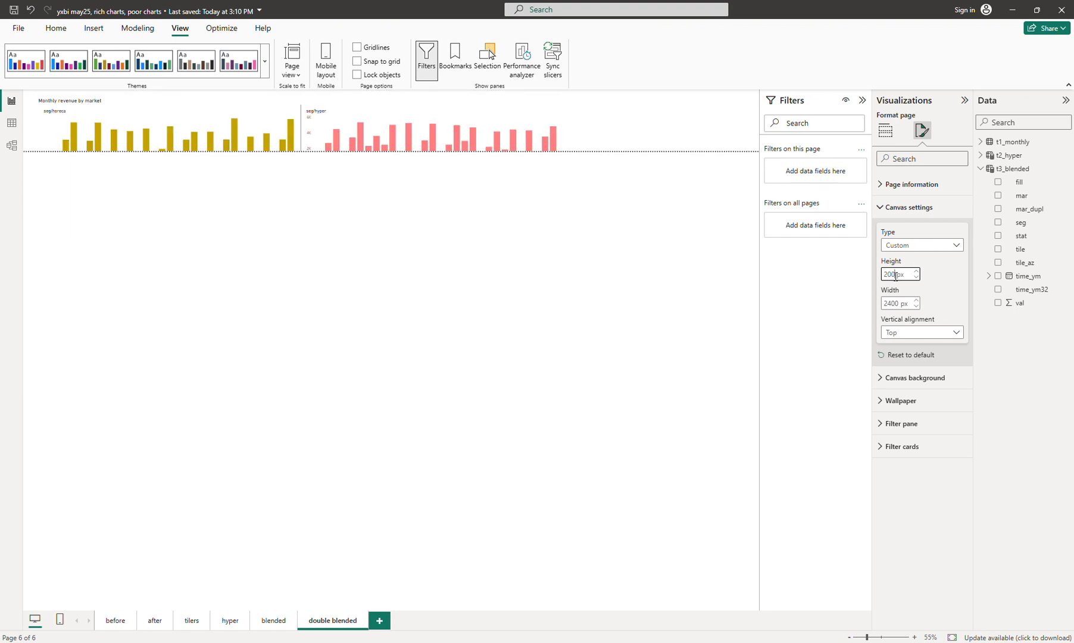
pyautogui.write('0')
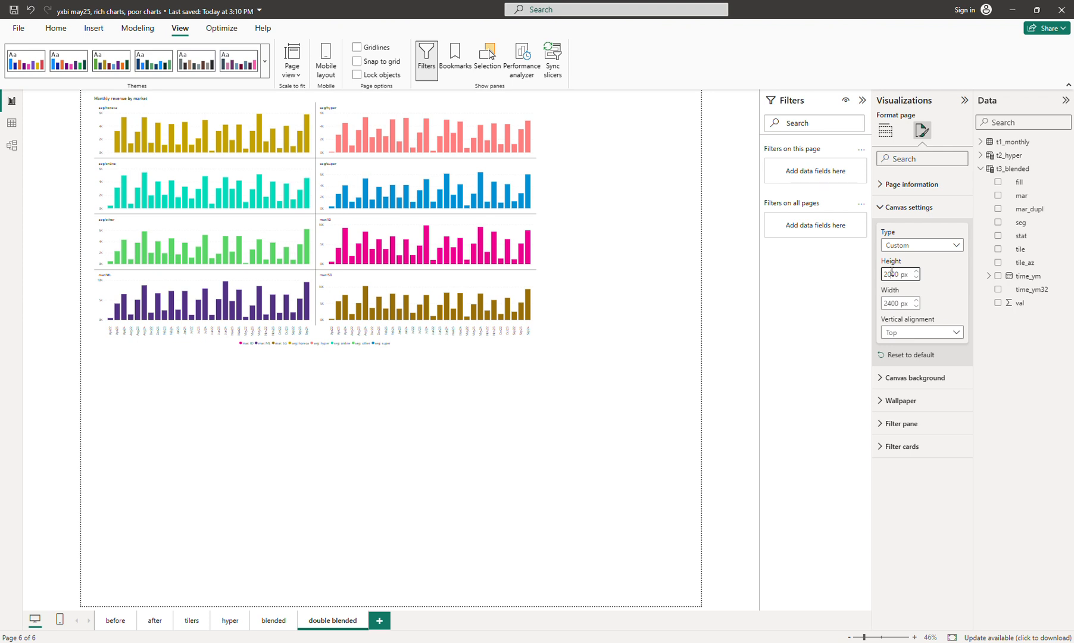
pyautogui.press('BackSpace')
pyautogui.press('BackSpace')
pyautogui.write('14')
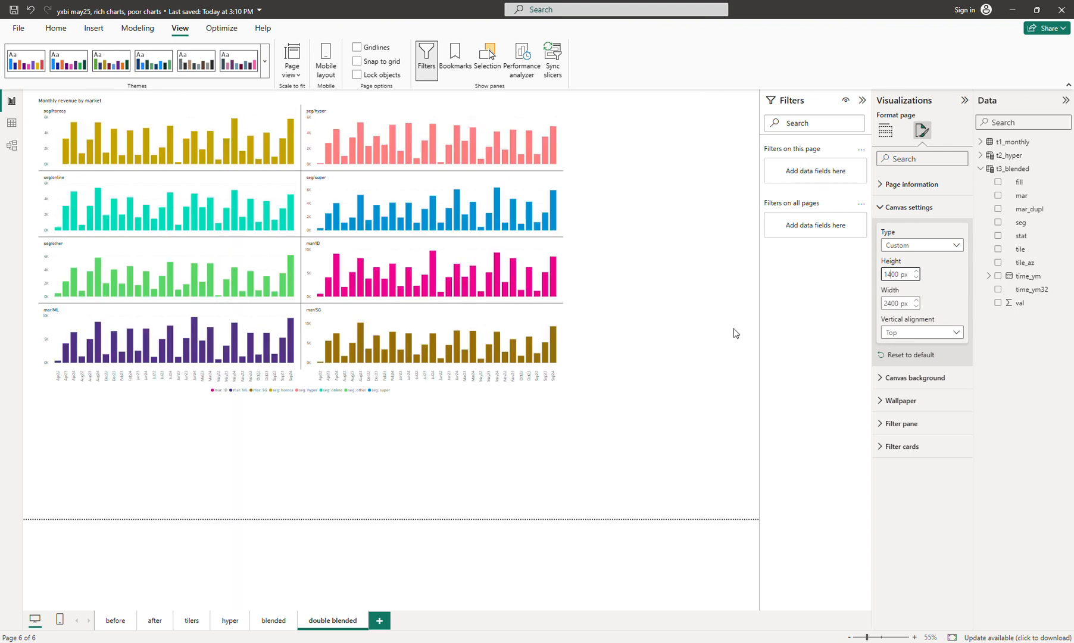
pyautogui.click(685, 334)
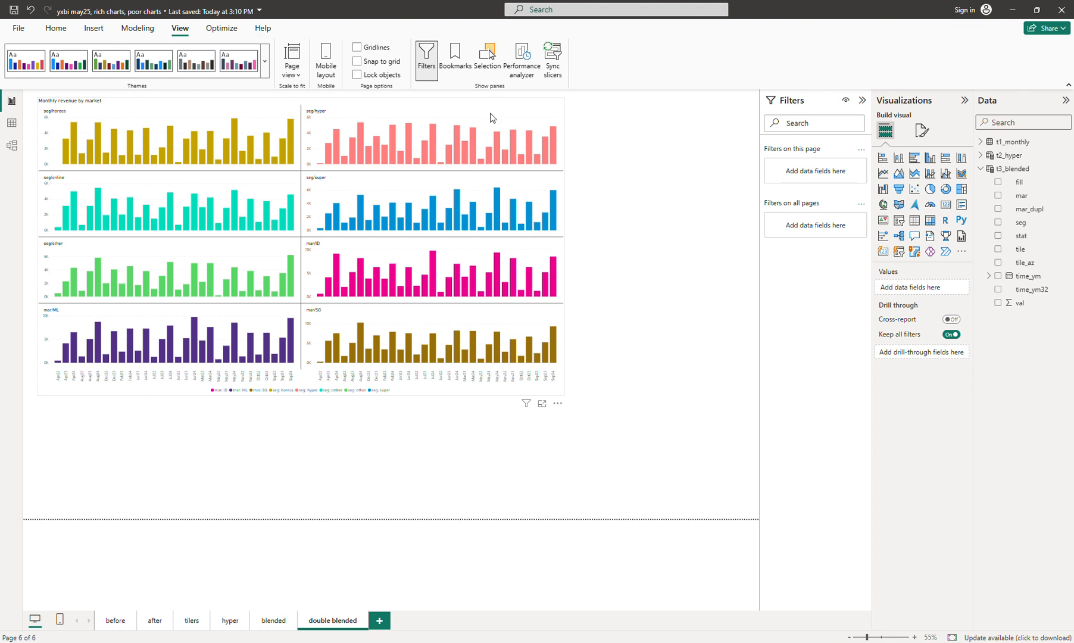
# Step: Move the column chart slightly down and enlarge it from its lower-right corner by about 10% in both directions
pyautogui.click(492, 117)
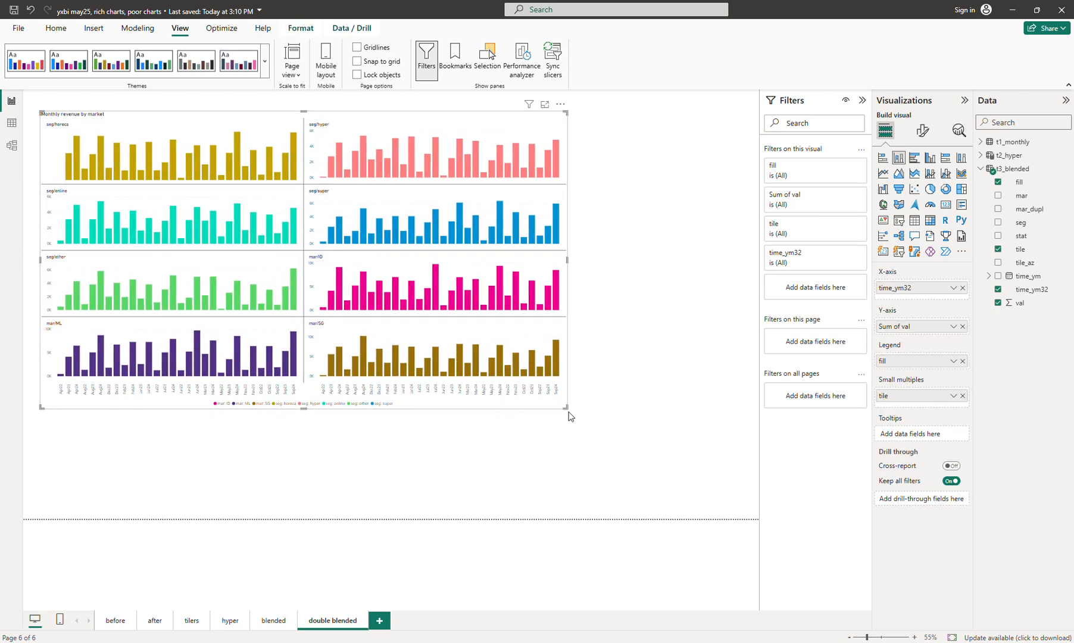
pyautogui.moveTo(565, 408); pyautogui.dragTo(617, 438)
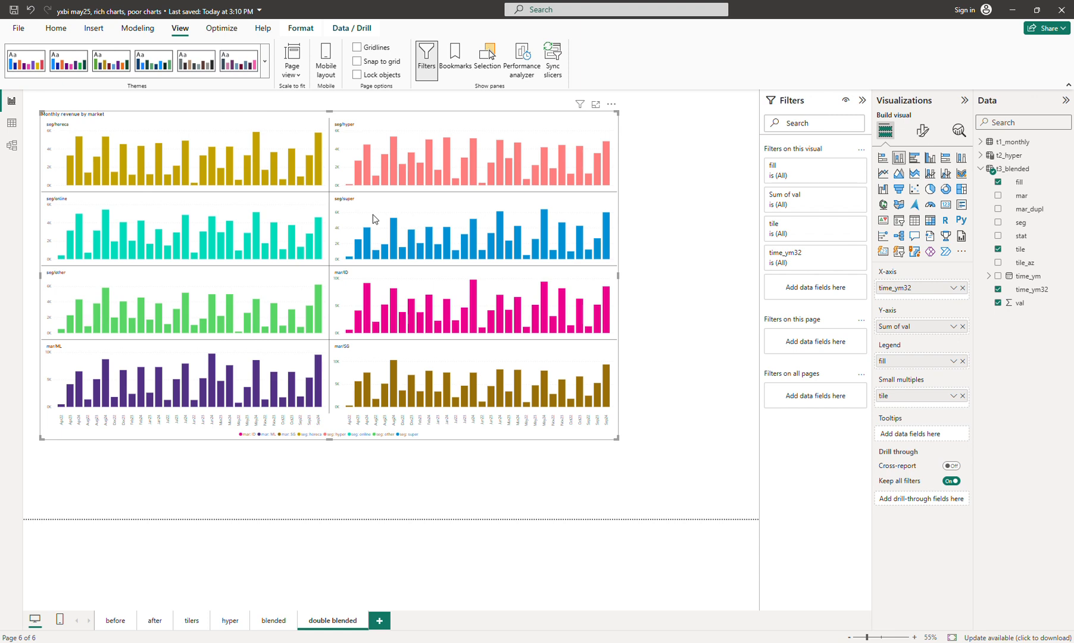
pyautogui.click(246, 131)
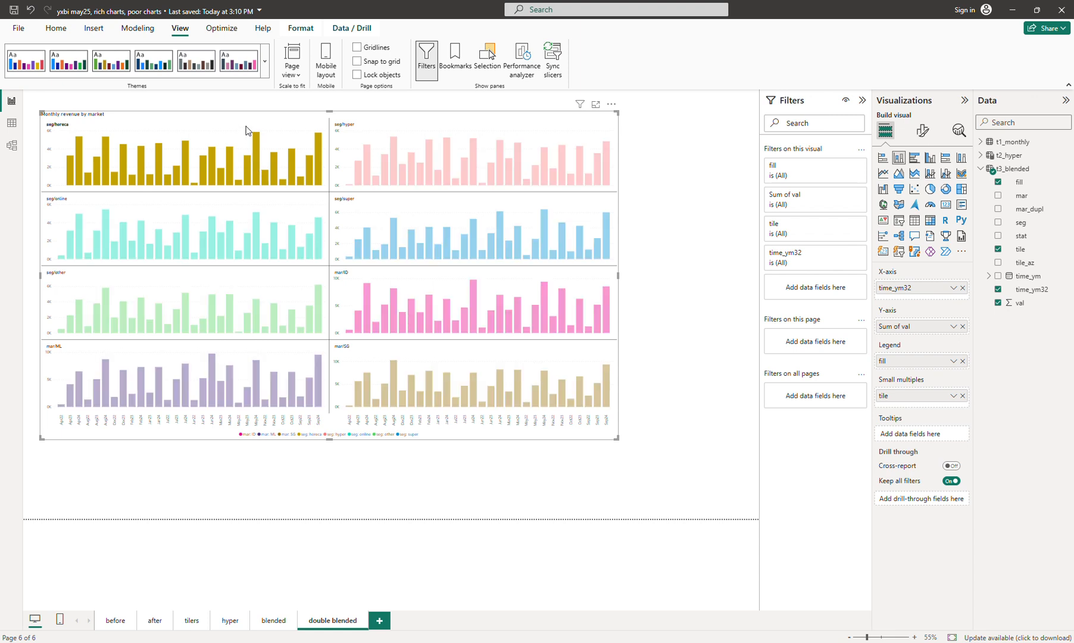
pyautogui.click(246, 131)
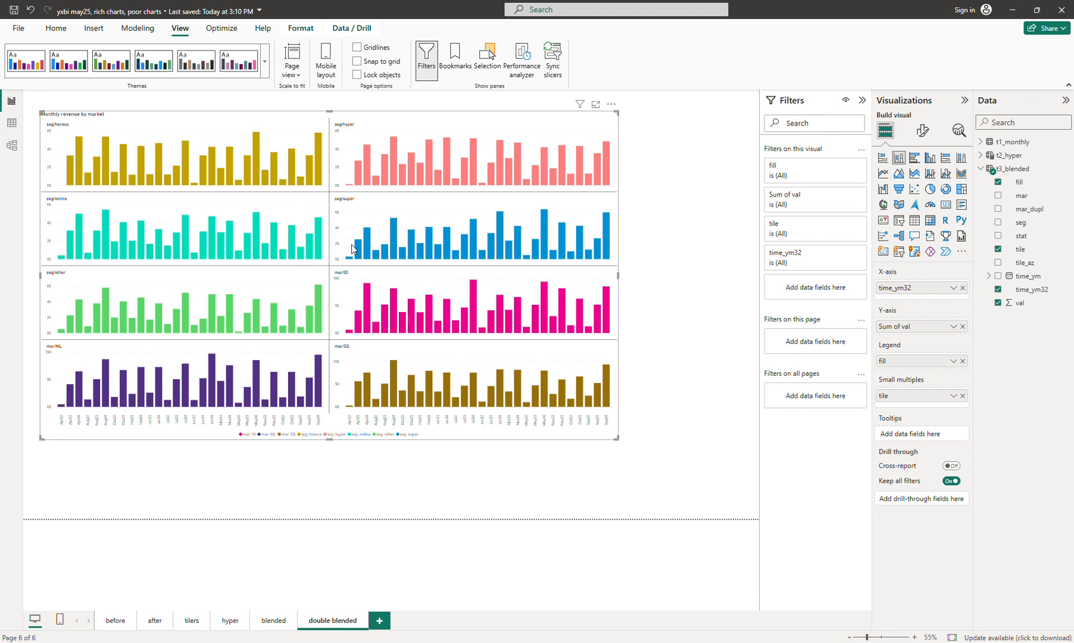
pyautogui.click(637, 227)
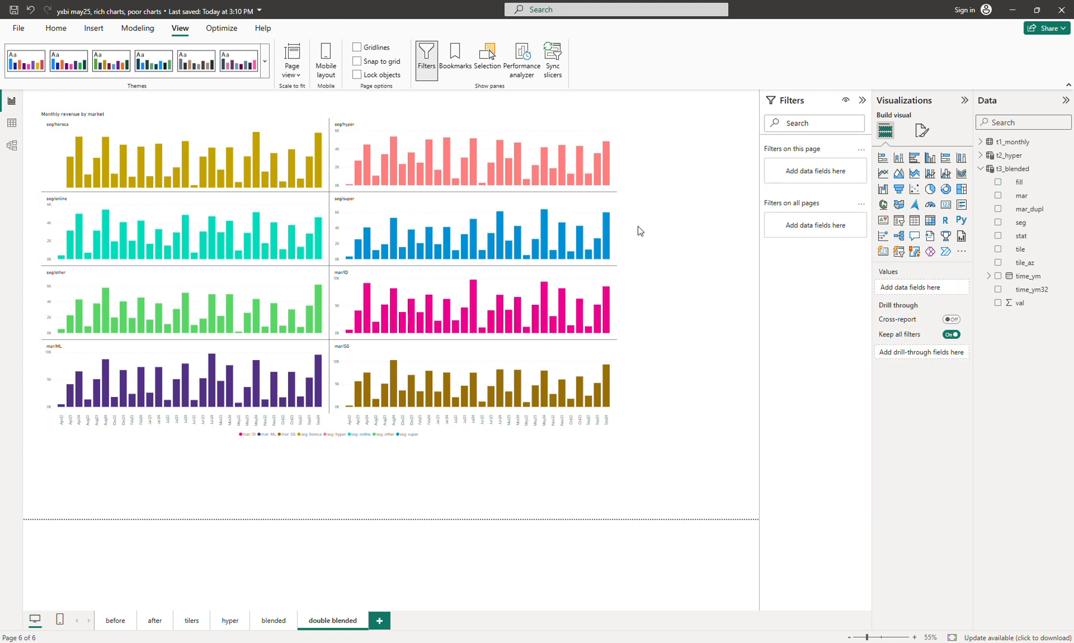
# Step: Create a new calculated table and fill its formula with a copy of the t3_blended formula
pyautogui.click(1019, 171)
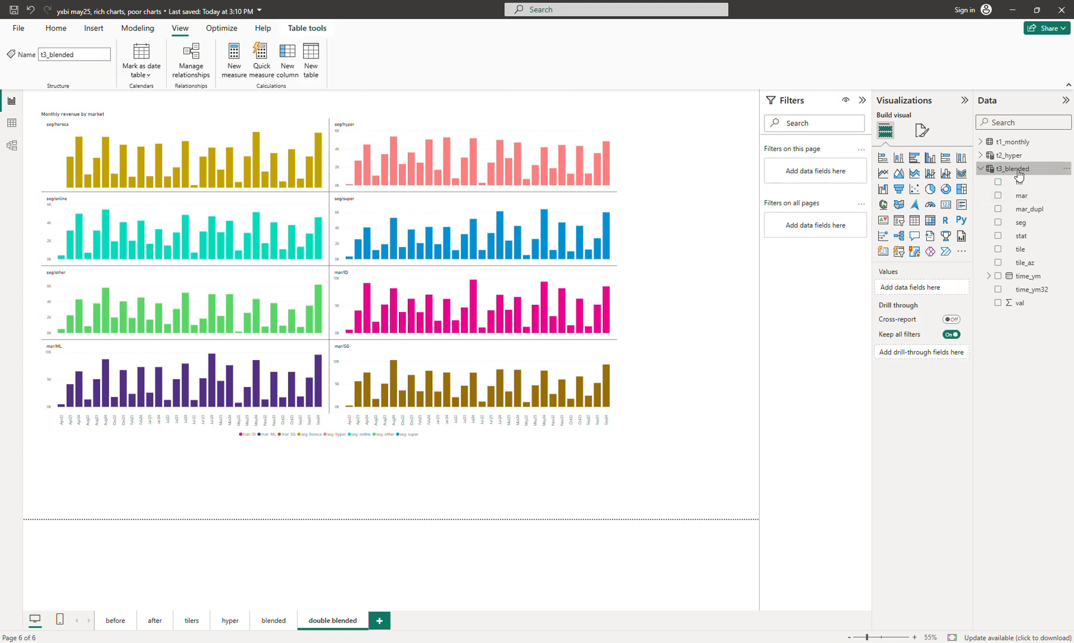
pyautogui.click(862, 100)
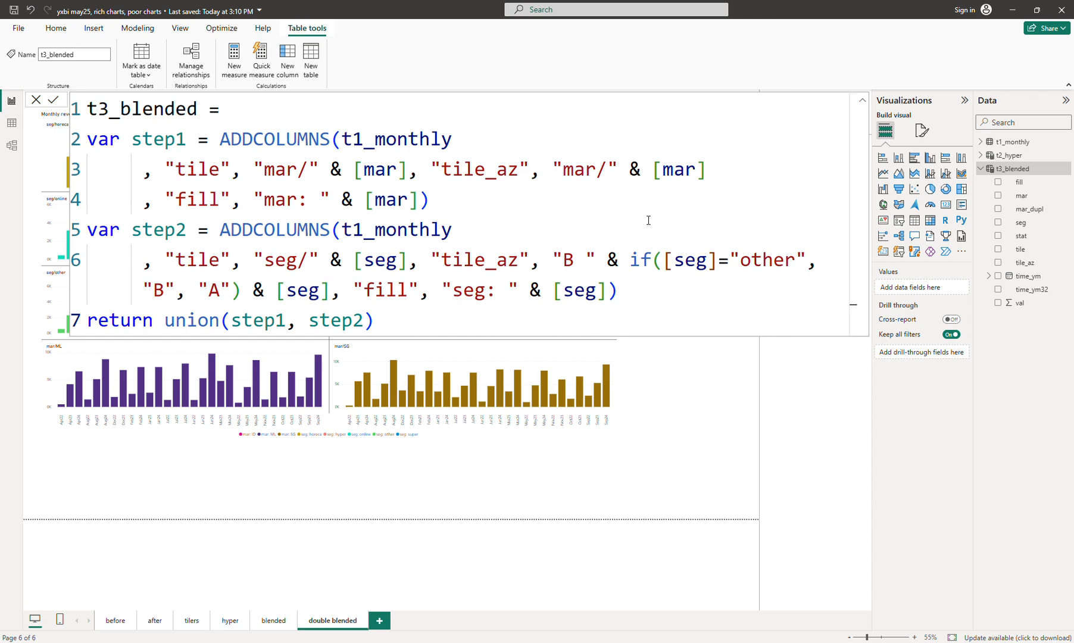
pyautogui.hotkey('ctrl', 'a')
pyautogui.hotkey('ctrl', 'c')
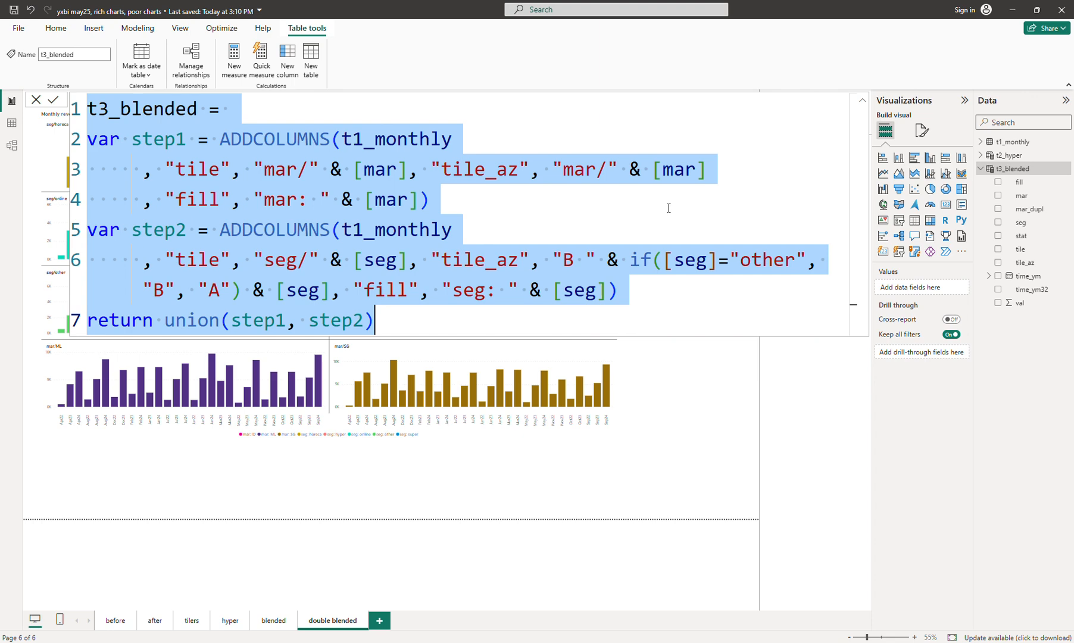
pyautogui.click(309, 70)
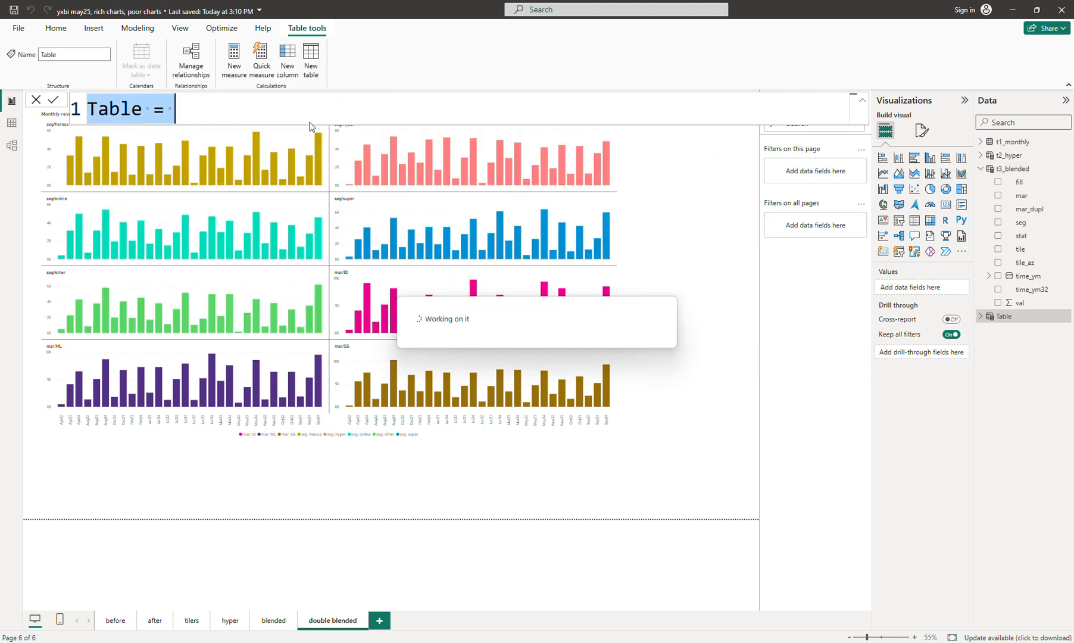
pyautogui.hotkey('ctrl', 'v')
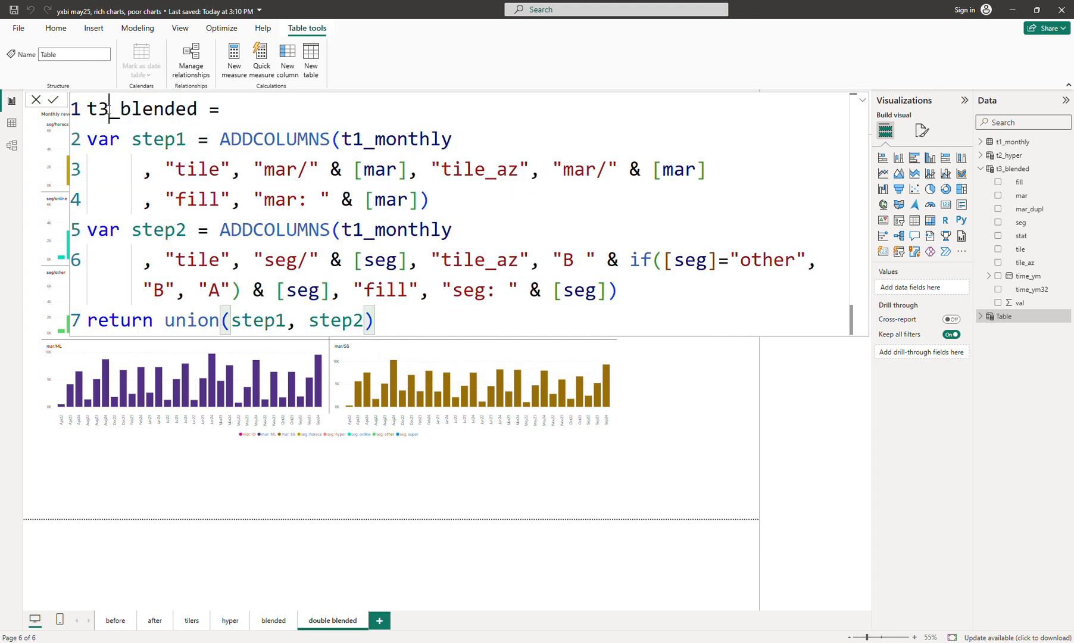
# Step: Change the table name in the copied formula to t4_double
pyautogui.click(110, 110)
pyautogui.press('BackSpace')
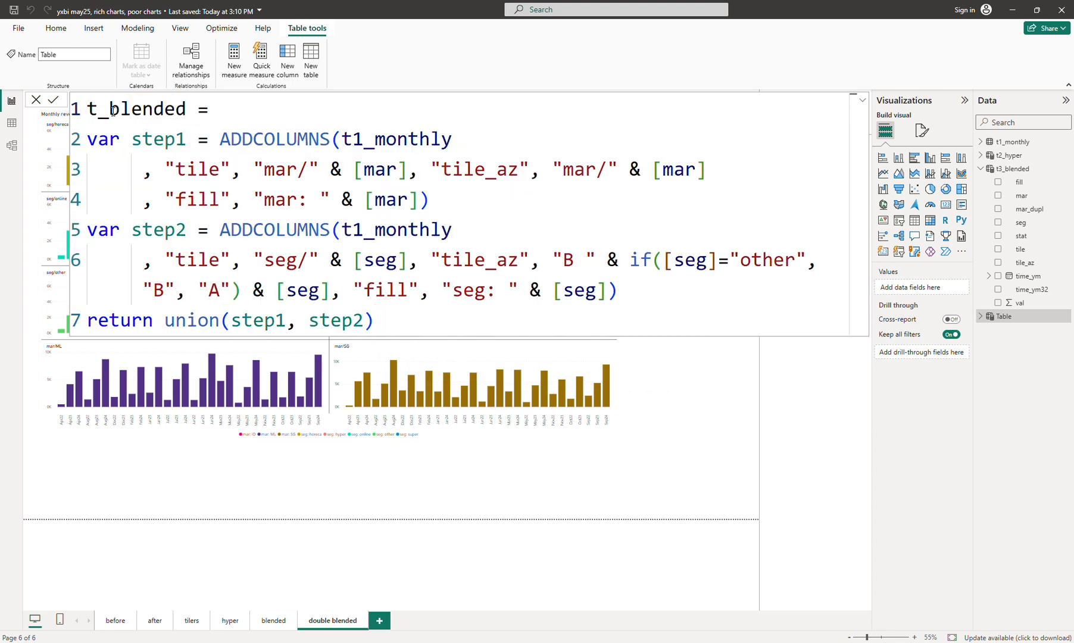
pyautogui.write('4')
pyautogui.hotkey('ctrl', 'shift', 'Right')
pyautogui.write('_double')
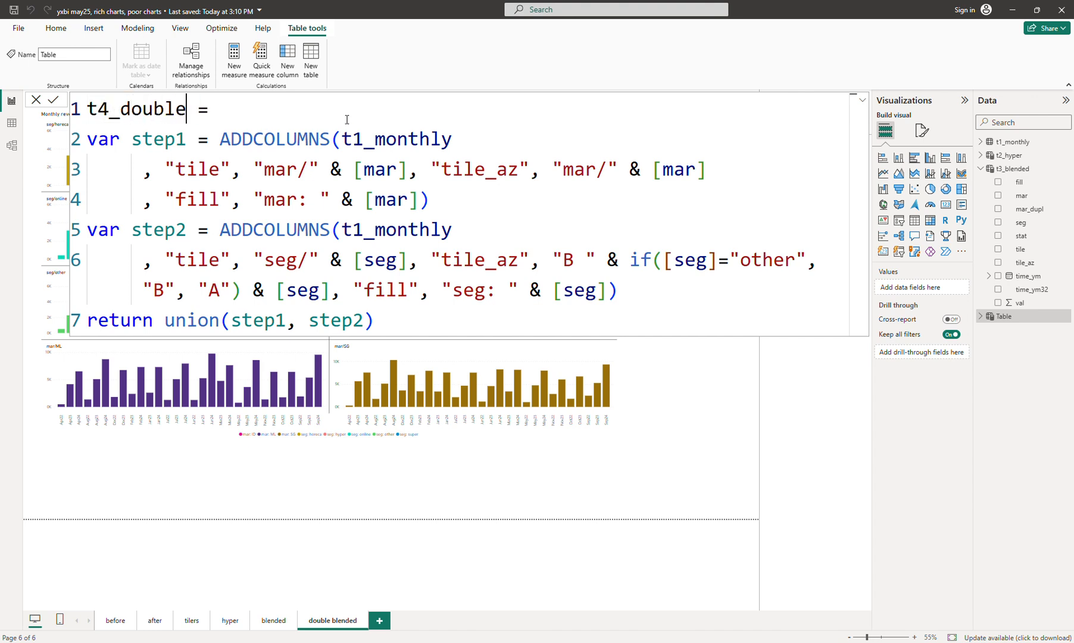
# Step: Remove the tile_az column from step1 and pull its fill column up onto the tile line
pyautogui.click(537, 162)
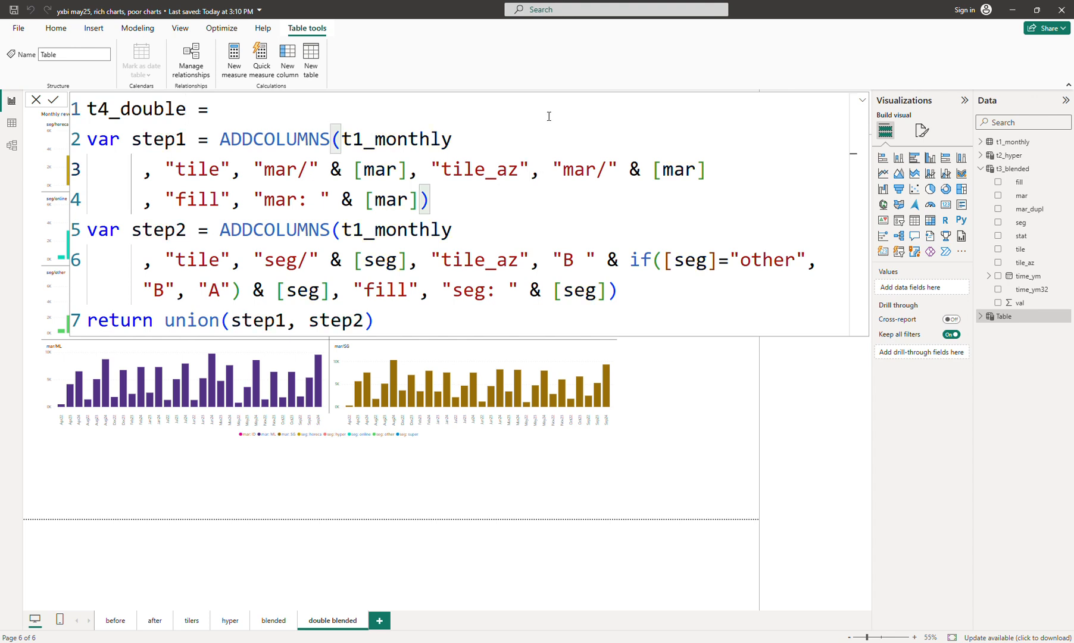
pyautogui.hotkey('shift', 'Down')
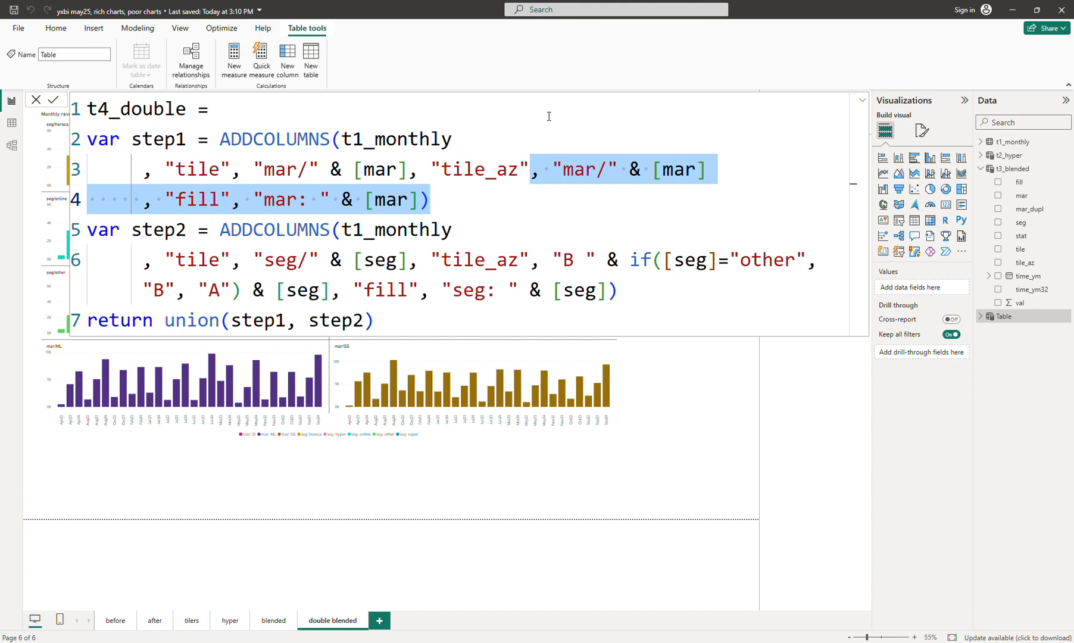
pyautogui.click(429, 170)
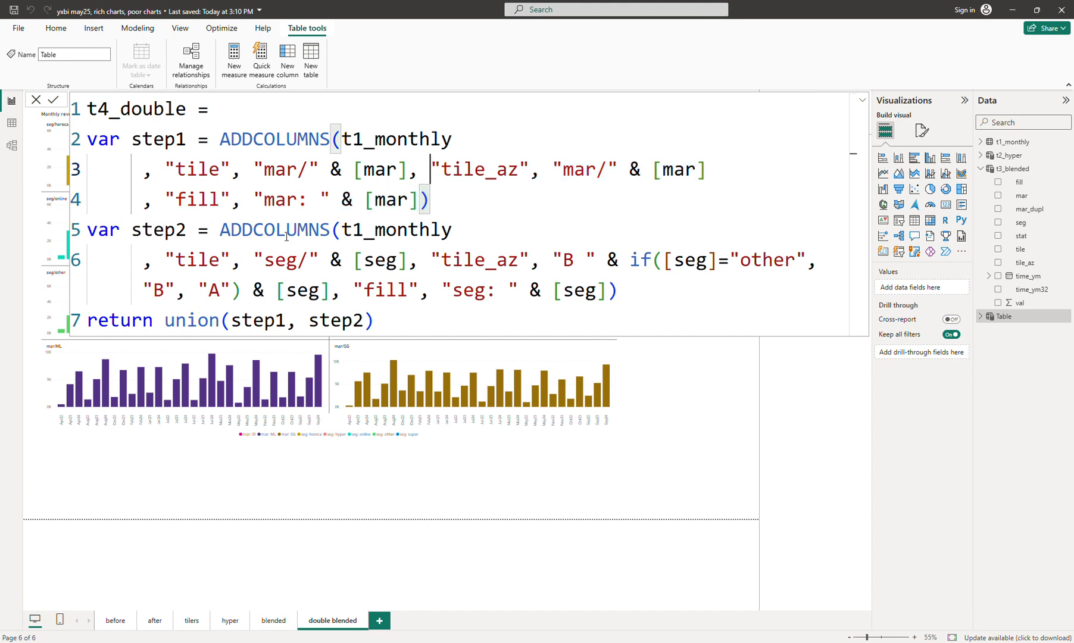
pyautogui.keyDown('shift'); pyautogui.click(726, 170); pyautogui.keyUp('shift')
pyautogui.press('BackSpace')
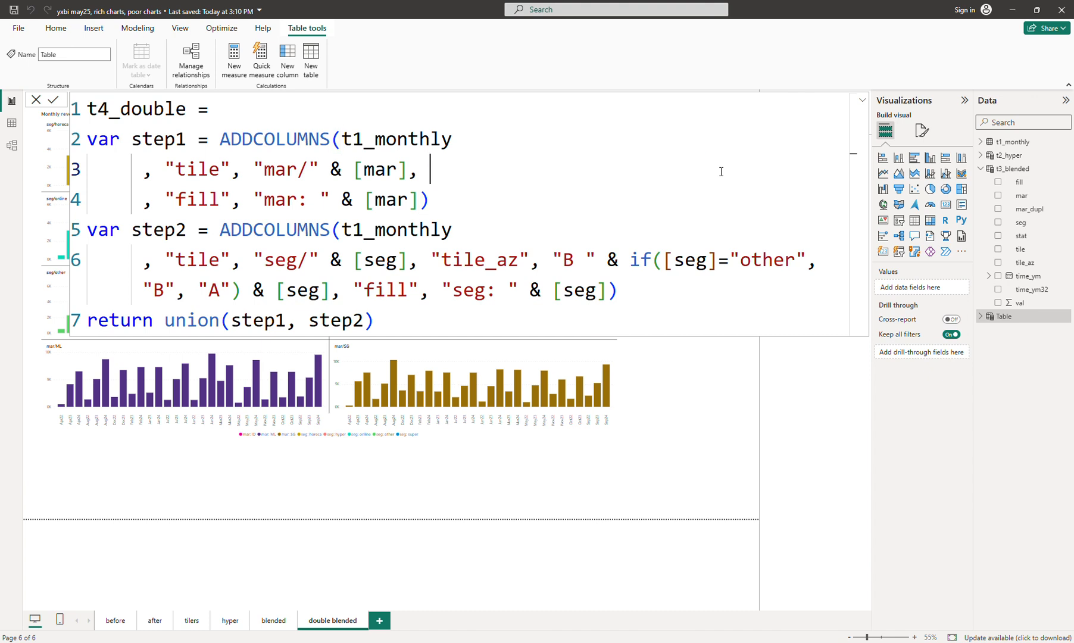
pyautogui.press('Delete')
pyautogui.press('Delete')
pyautogui.press('Delete')
pyautogui.press('Delete')
pyautogui.press('Delete')
pyautogui.press('Delete')
pyautogui.press('Delete')
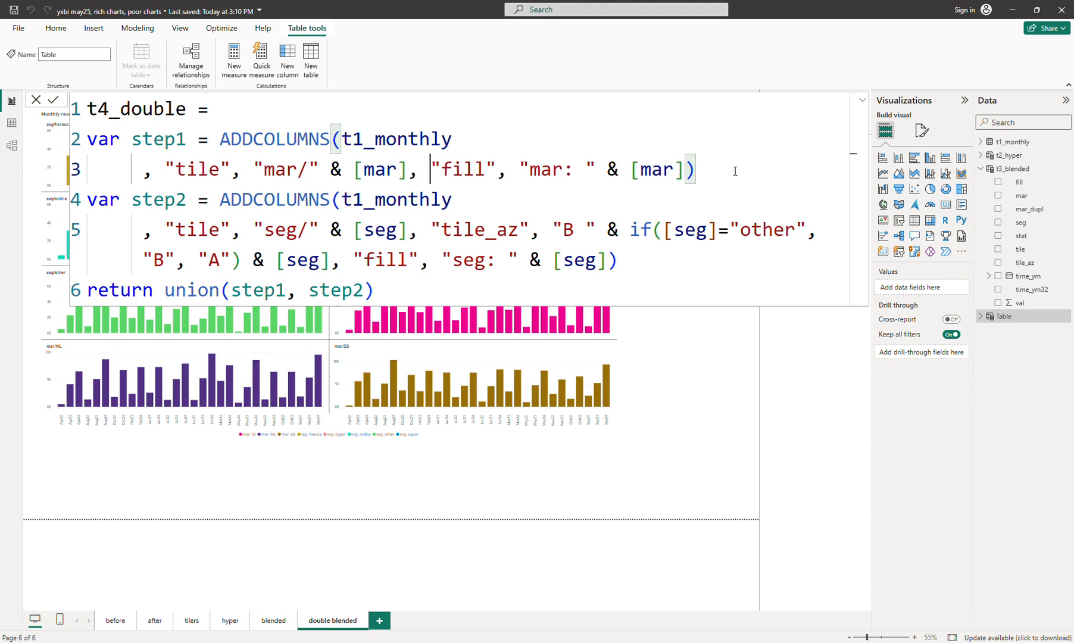
# Step: Remove the fill column from step1 and put its whole ADDCOLUMNS expression on one line
pyautogui.keyDown('shift'); pyautogui.click(687, 170); pyautogui.keyUp('shift')
pyautogui.press('BackSpace')
pyautogui.press('BackSpace')
pyautogui.press('BackSpace')
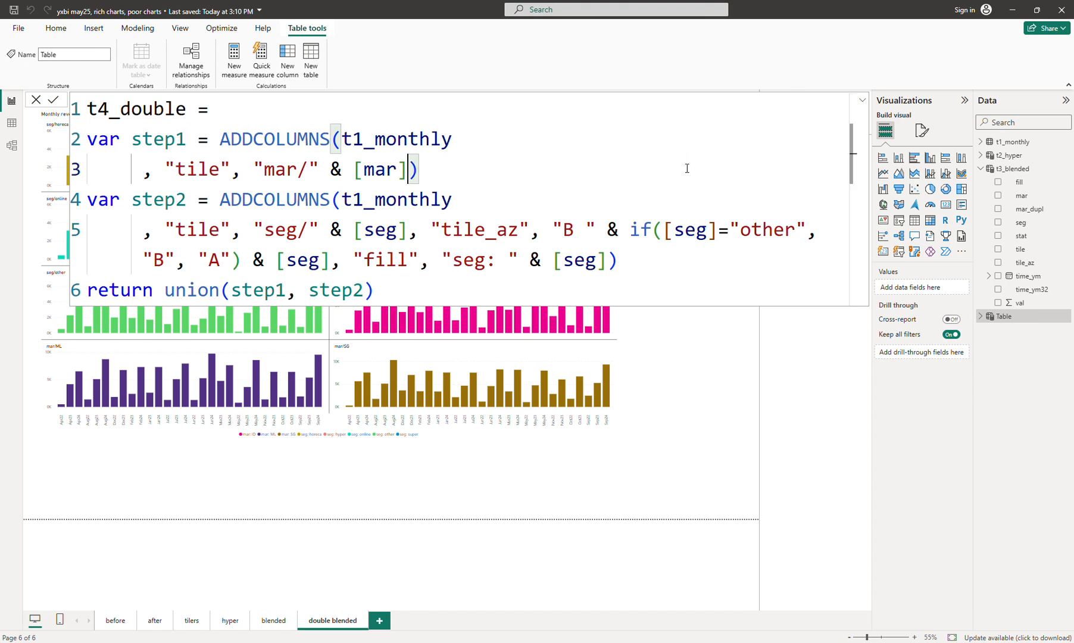
pyautogui.click(681, 144)
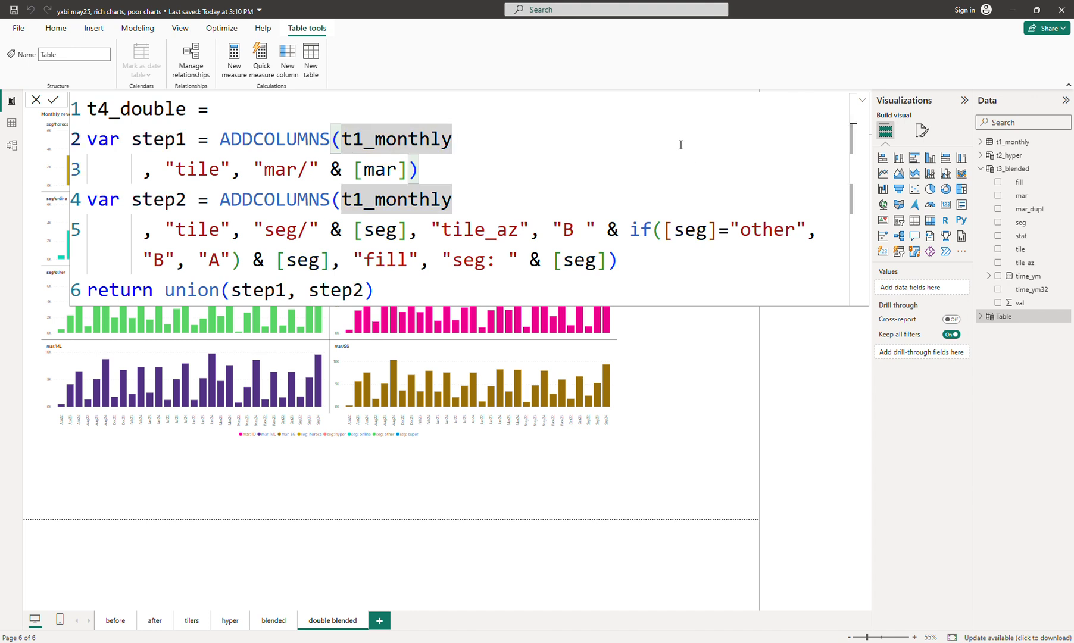
pyautogui.press('Right')
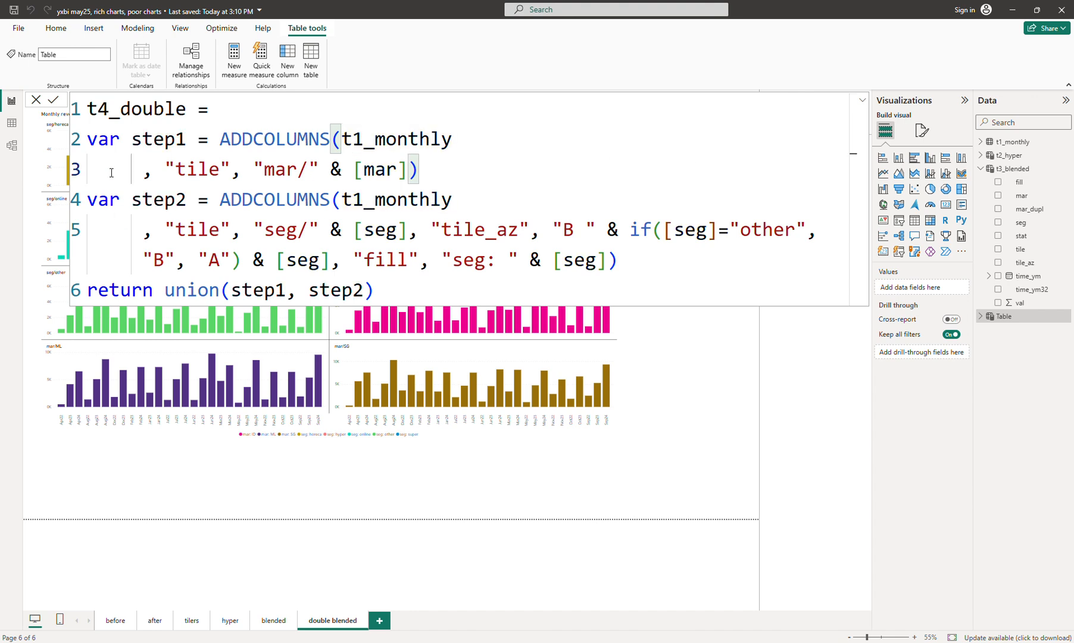
pyautogui.click(143, 170)
pyautogui.press('BackSpace')
pyautogui.press('BackSpace')
pyautogui.press('BackSpace')
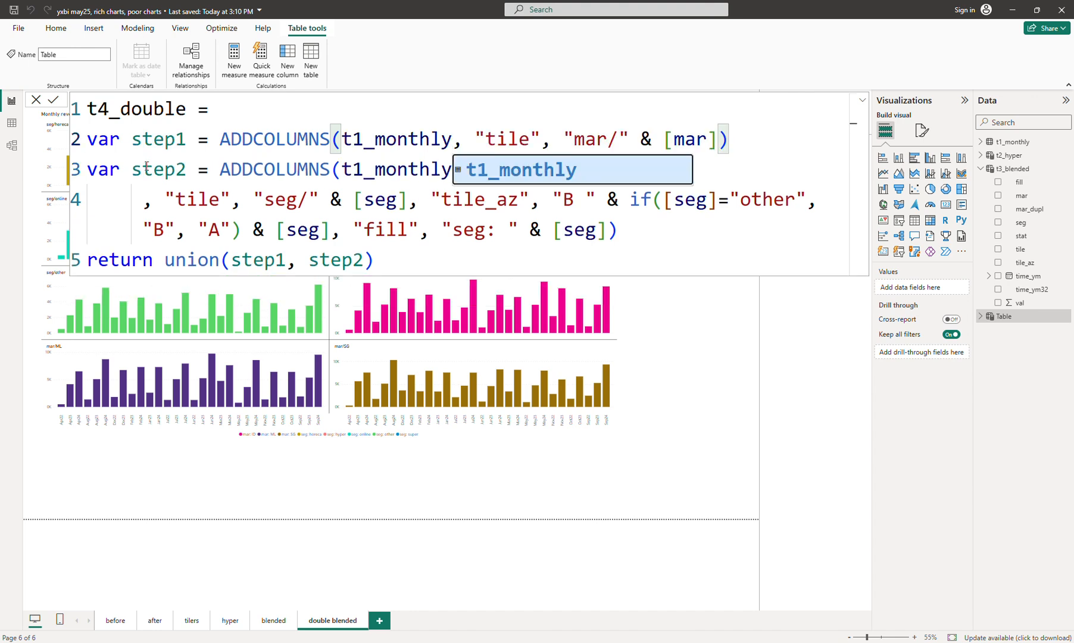
# Step: Remove the tile_az and fill columns from step2, keeping only the tile column with "seg/" & [seg]
pyautogui.press('Right')
pyautogui.press('Down')
pyautogui.press('Right')
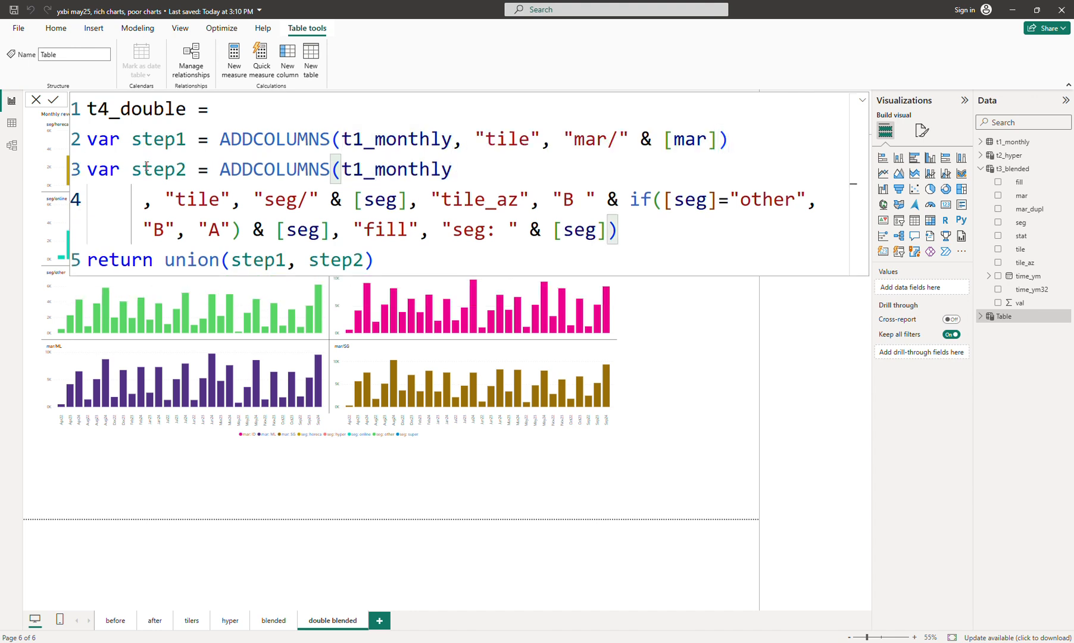
pyautogui.click(459, 173)
pyautogui.click(419, 199)
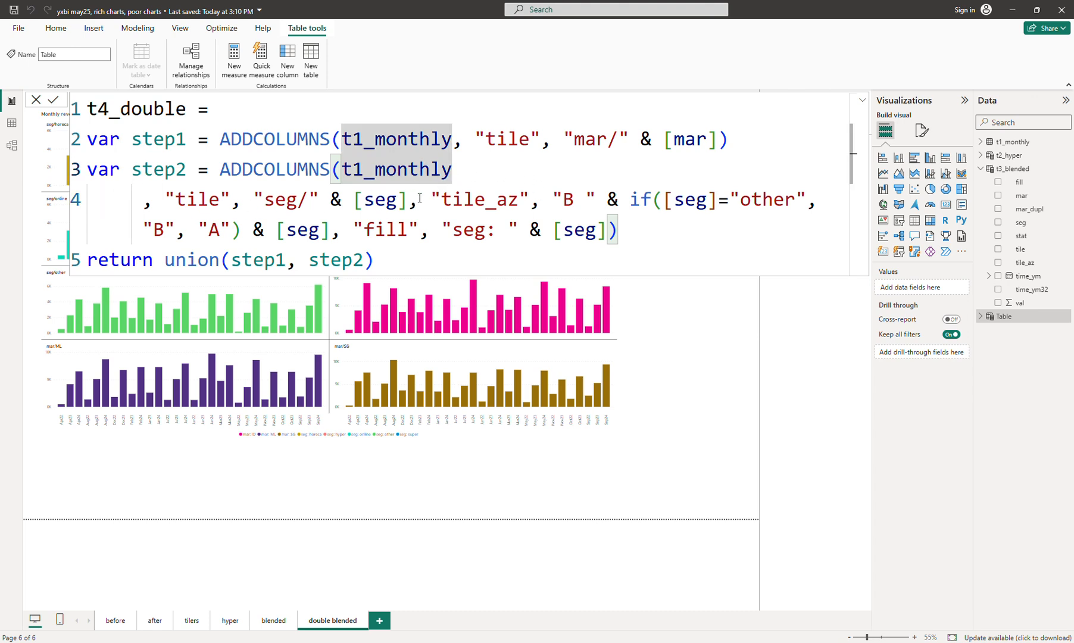
pyautogui.keyDown('shift'); pyautogui.click(608, 230); pyautogui.keyUp('shift')
pyautogui.press('BackSpace')
pyautogui.press('BackSpace')
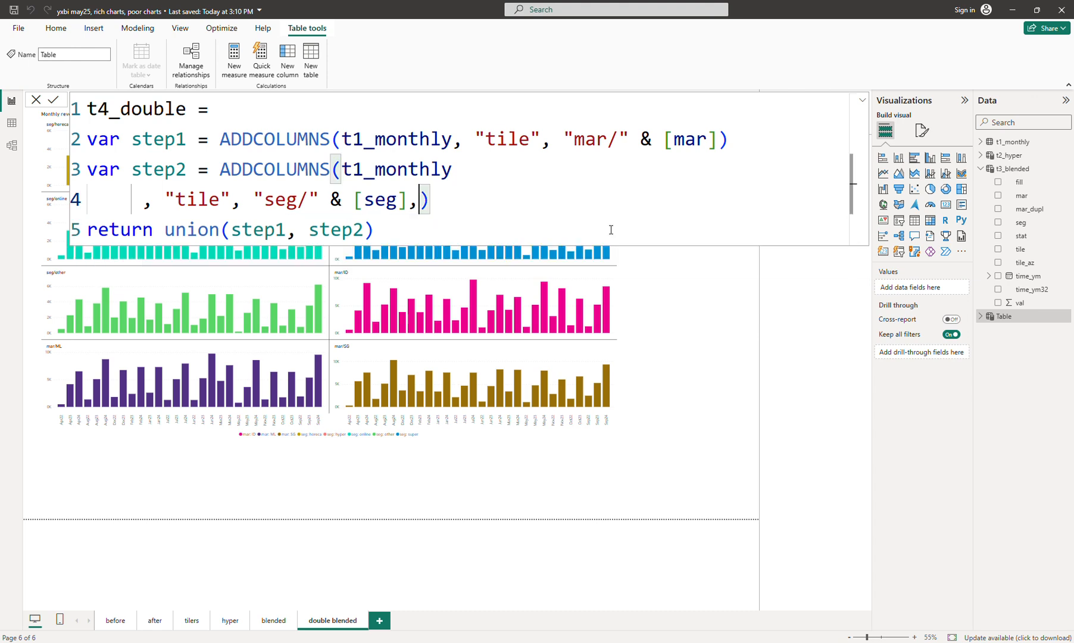
# Step: Join step2's ADDCOLUMNS expression onto a single line, matching step1
pyautogui.click(579, 173)
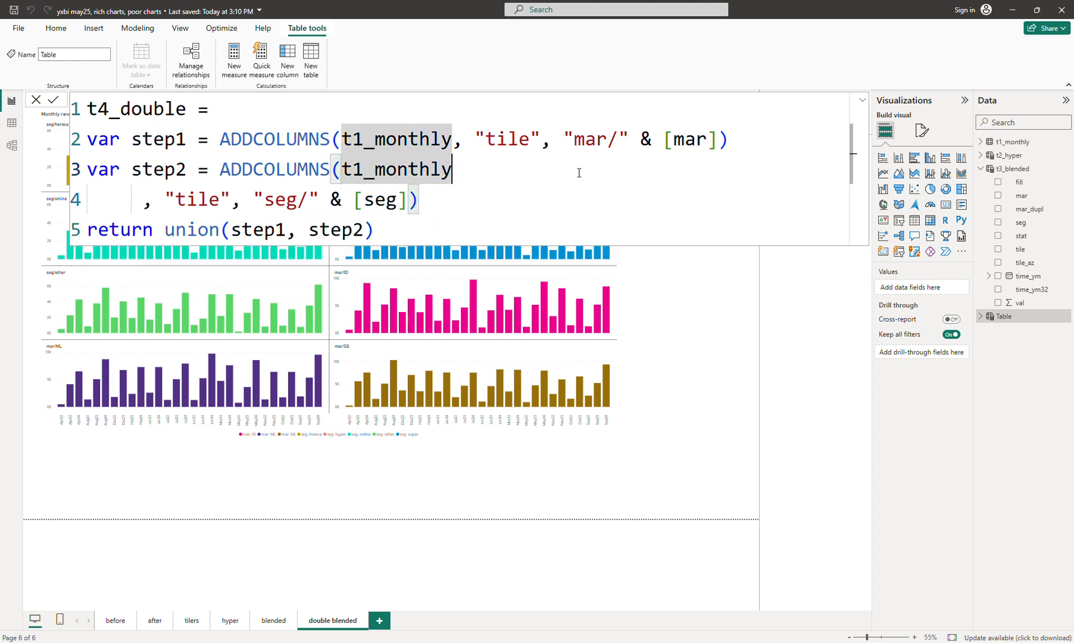
pyautogui.press('Right')
pyautogui.press('Right')
pyautogui.press('Right')
pyautogui.press('Right')
pyautogui.press('Right')
pyautogui.press('Right')
pyautogui.press('Right')
pyautogui.press('Left')
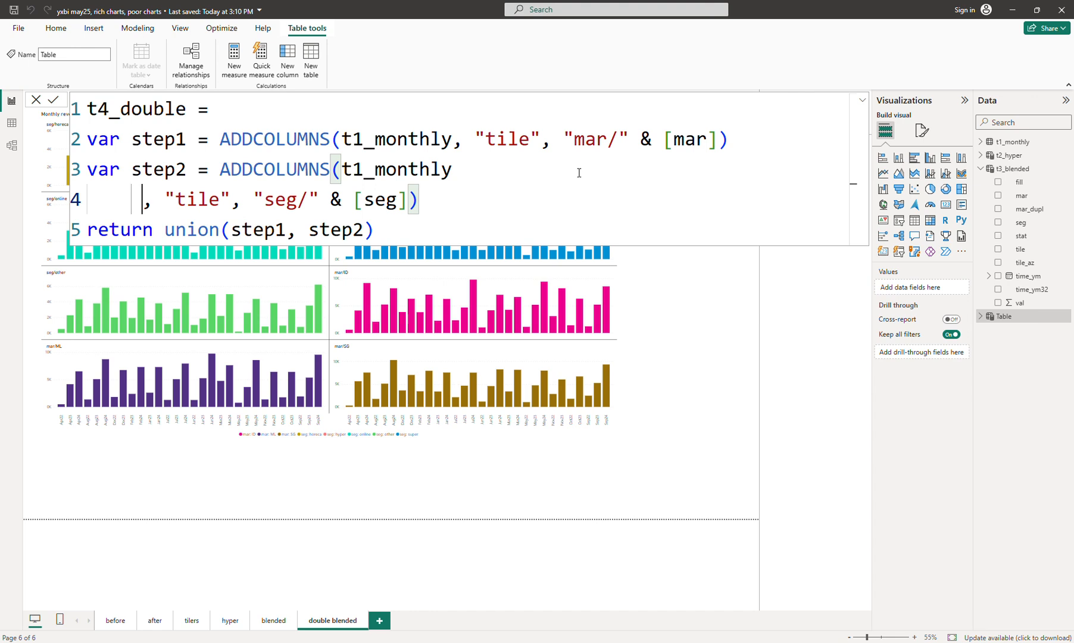
pyautogui.press('BackSpace')
pyautogui.press('BackSpace')
pyautogui.press('BackSpace')
pyautogui.press('BackSpace')
pyautogui.press('BackSpace')
pyautogui.press('Right')
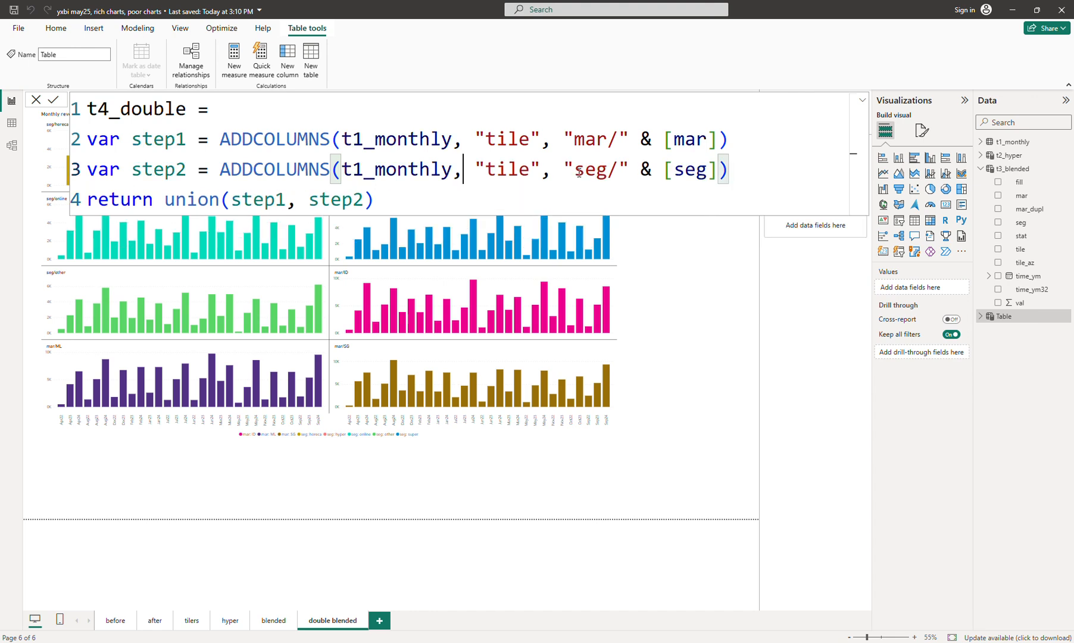
# Step: Insert a blank line after step2 and add a "fill" column returning [mar] to step1's ADDCOLUMNS
pyautogui.click(741, 174)
pyautogui.press('Return')
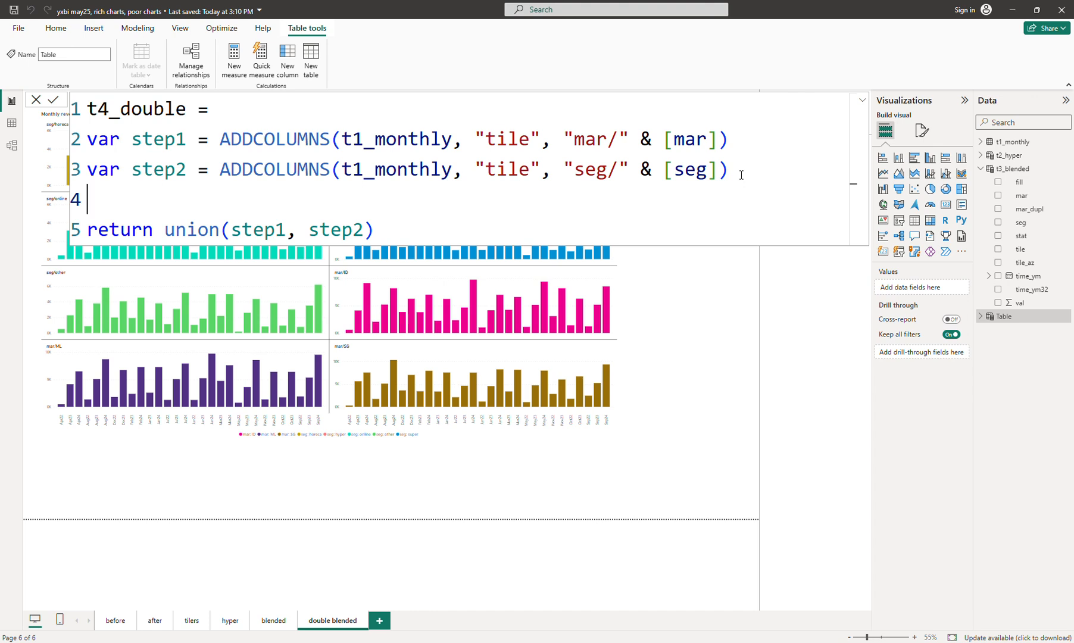
pyautogui.hotkey('shift', 'Up')
pyautogui.hotkey('shift', 'Up')
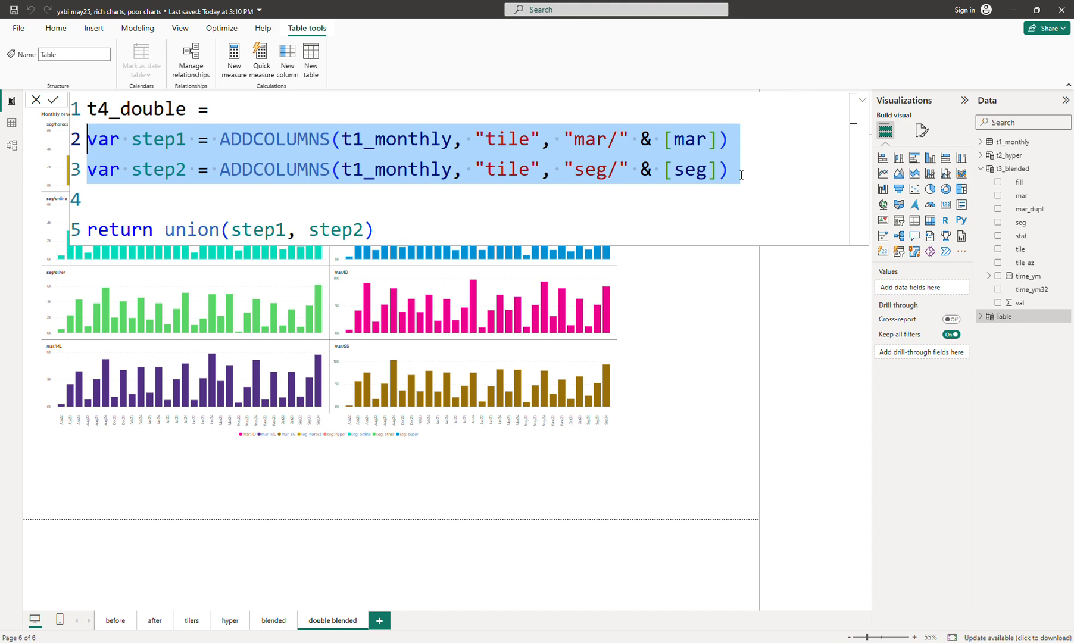
pyautogui.press('Down')
pyautogui.press('Up')
pyautogui.press('Left')
pyautogui.press('Up')
pyautogui.press('Left')
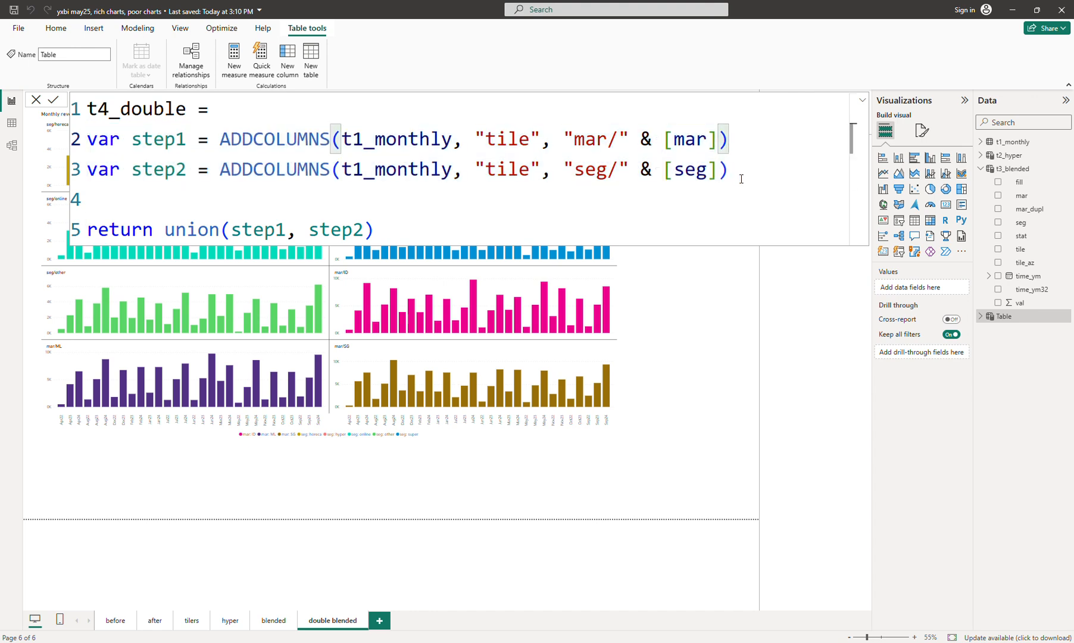
pyautogui.write(', "')
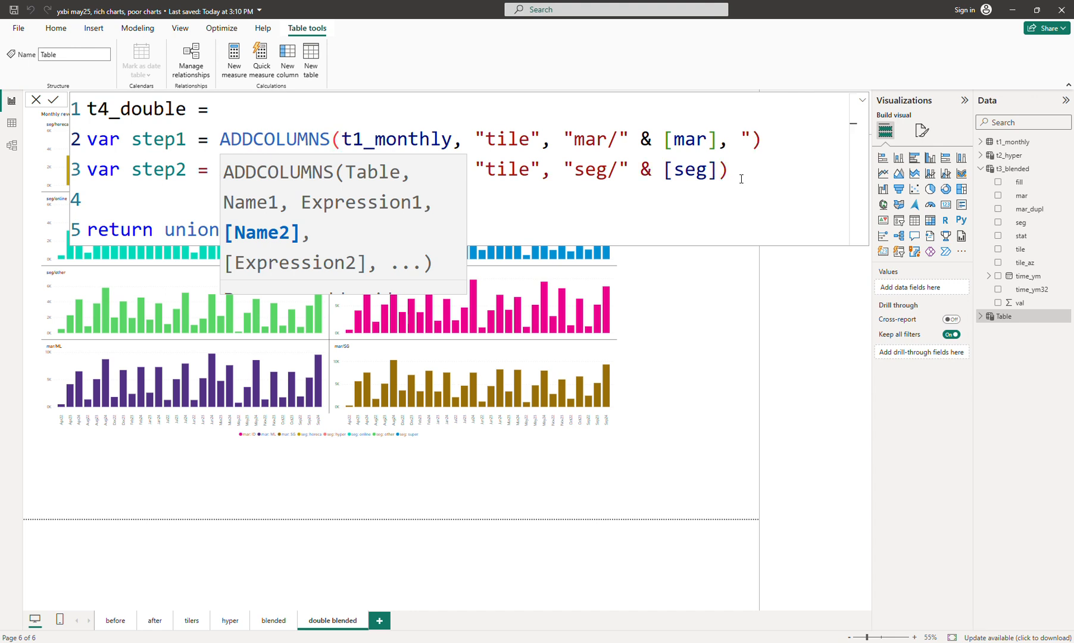
pyautogui.write('fill", ')
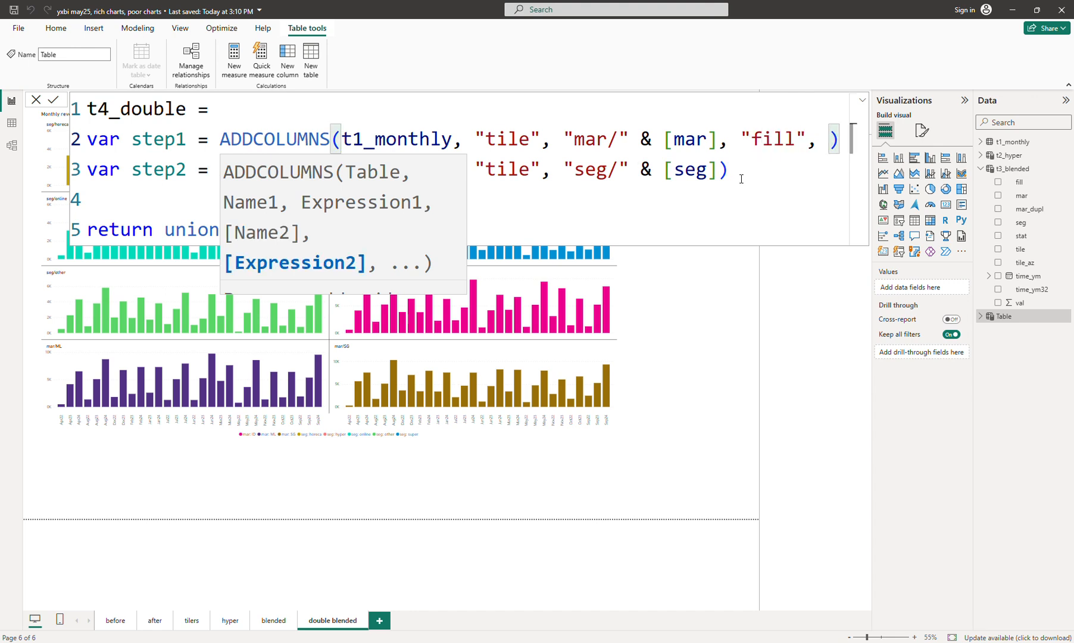
pyautogui.write('[mar]')
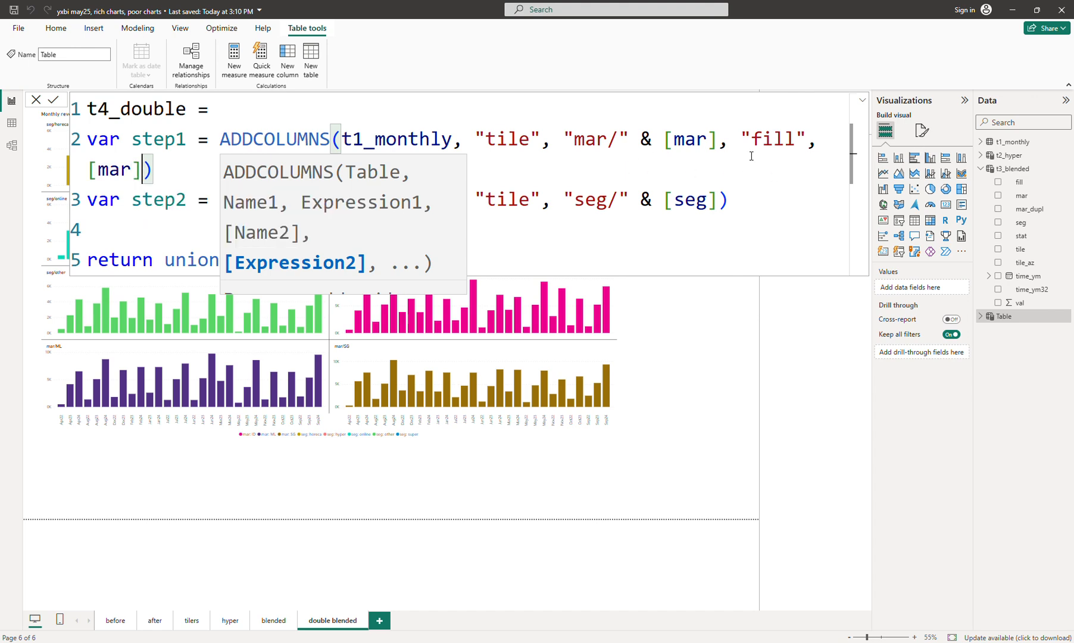
# Step: Copy the "fill" column from step1 into step2's ADDCOLUMNS and make it return [seg]
pyautogui.click(719, 139)
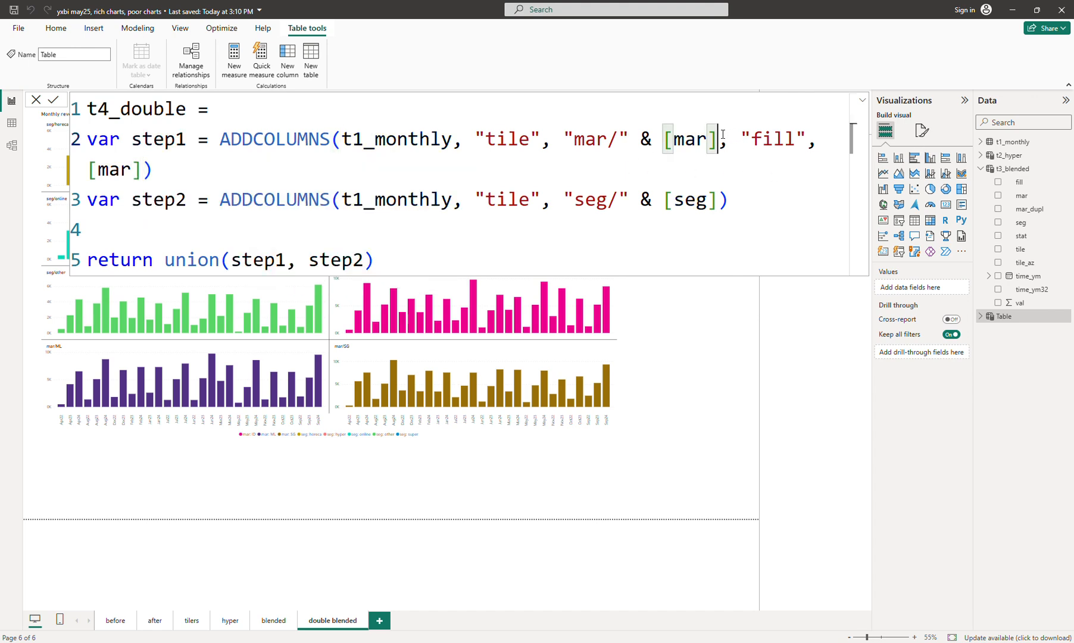
pyautogui.keyDown('shift'); pyautogui.click(143, 172); pyautogui.keyUp('shift')
pyautogui.hotkey('ctrl', 'c')
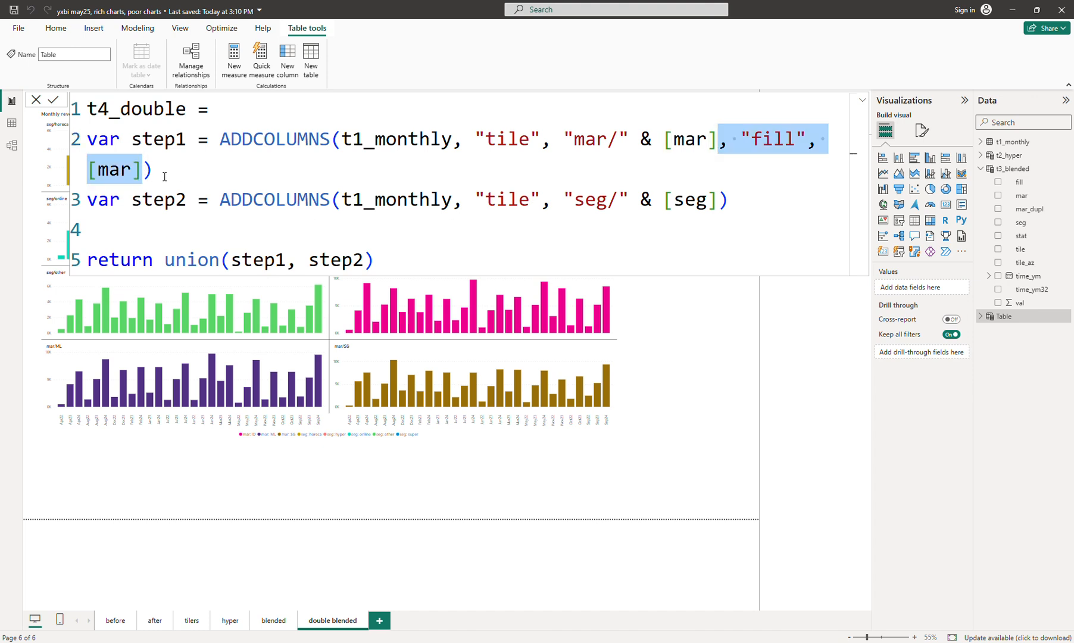
pyautogui.click(718, 199)
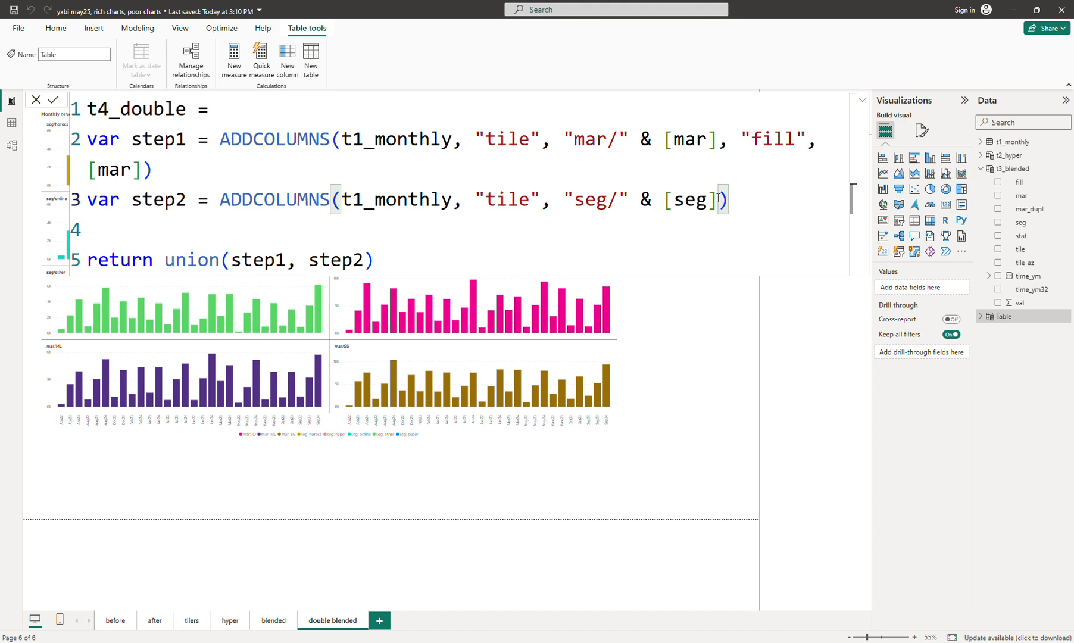
pyautogui.hotkey('ctrl', 'v')
pyautogui.press('Left')
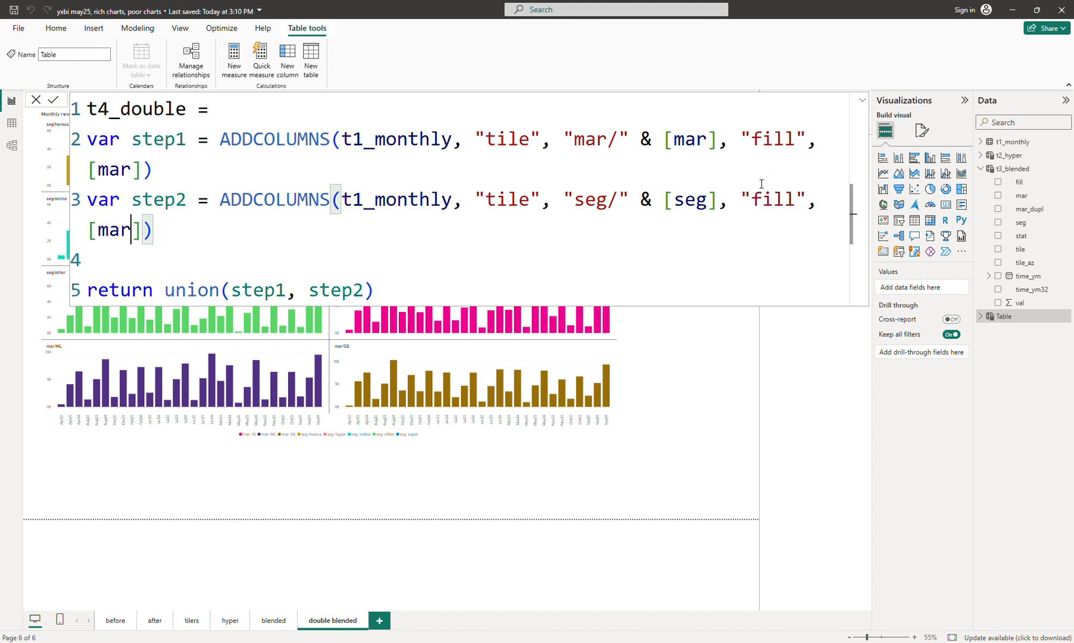
pyautogui.hotkey('ctrl', 'shift', 'Left')
pyautogui.write('seg')
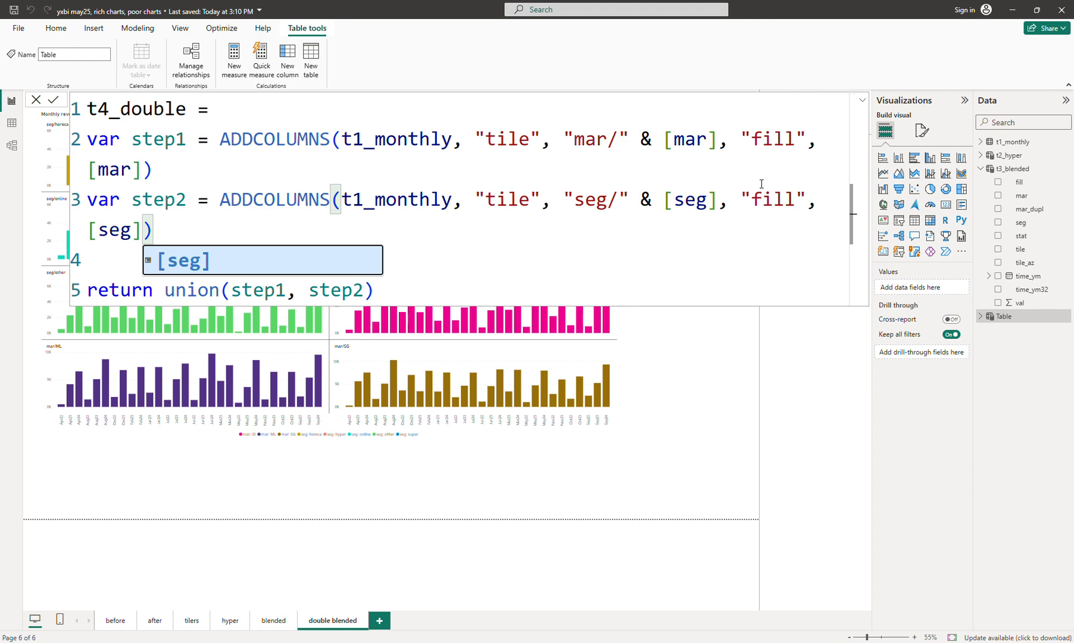
pyautogui.click(747, 171)
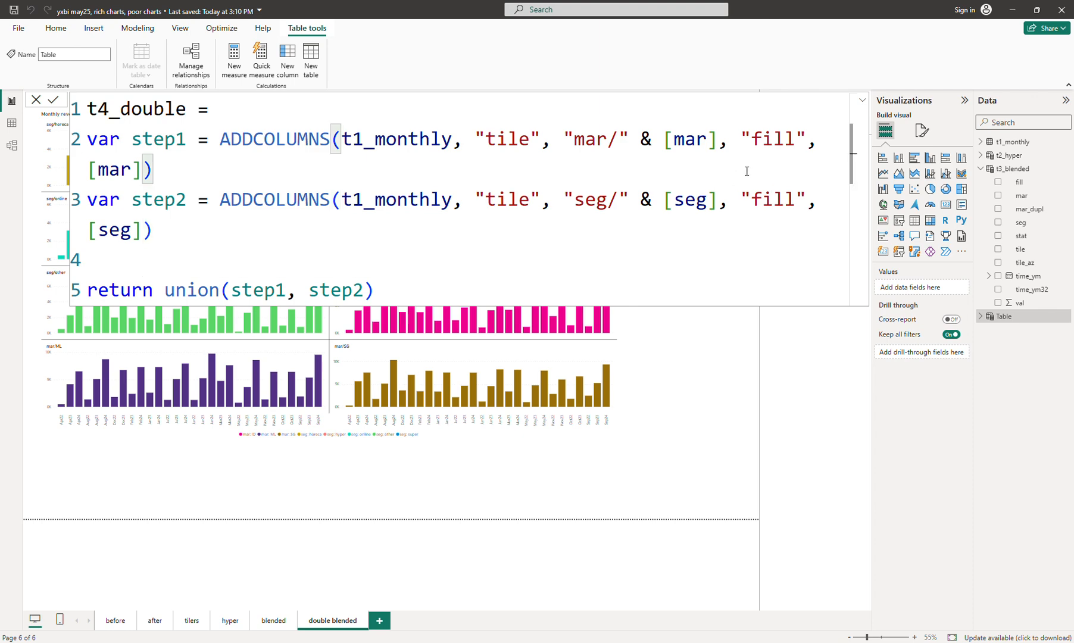
# Step: Duplicate the step1 and step2 variable lines directly below the originals
pyautogui.keyDown('ctrl'); pyautogui.scroll(-3, 747, 171); pyautogui.keyUp('ctrl')
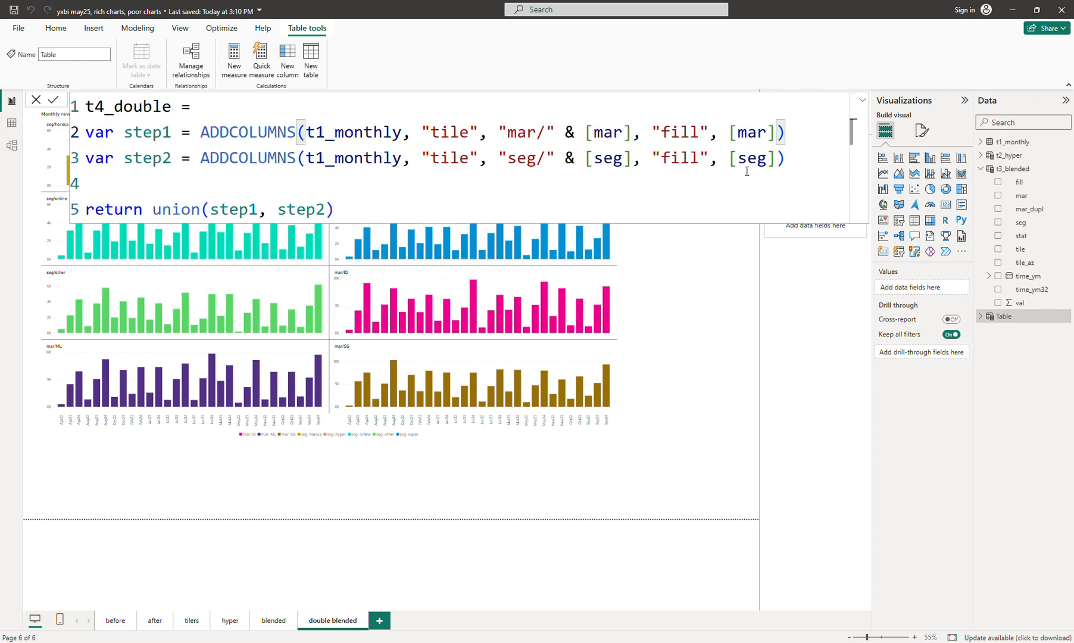
pyautogui.click(563, 110)
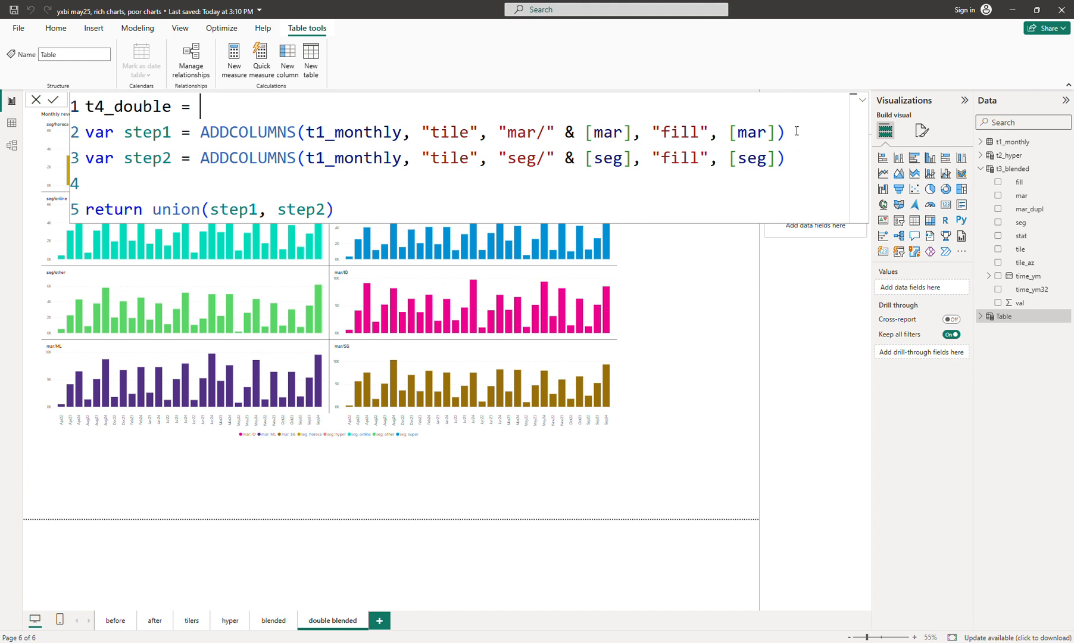
pyautogui.keyDown('ctrl'); pyautogui.scroll(-1, 796, 131); pyautogui.keyUp('ctrl')
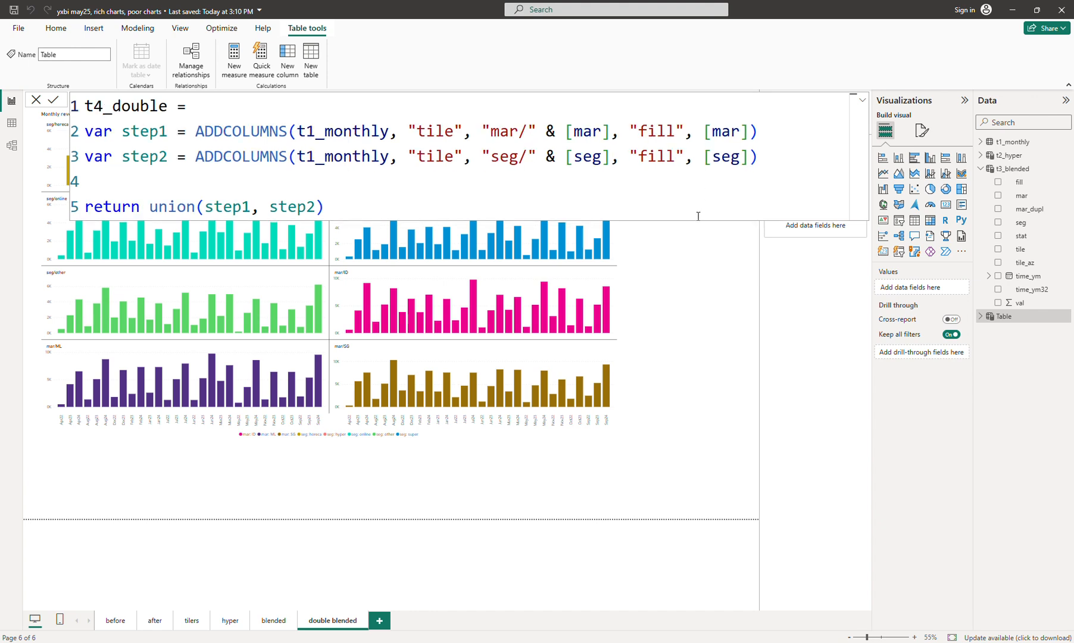
pyautogui.click(720, 190)
pyautogui.hotkey('shift', 'Up')
pyautogui.hotkey('shift', 'Up')
pyautogui.hotkey('ctrl', 'c')
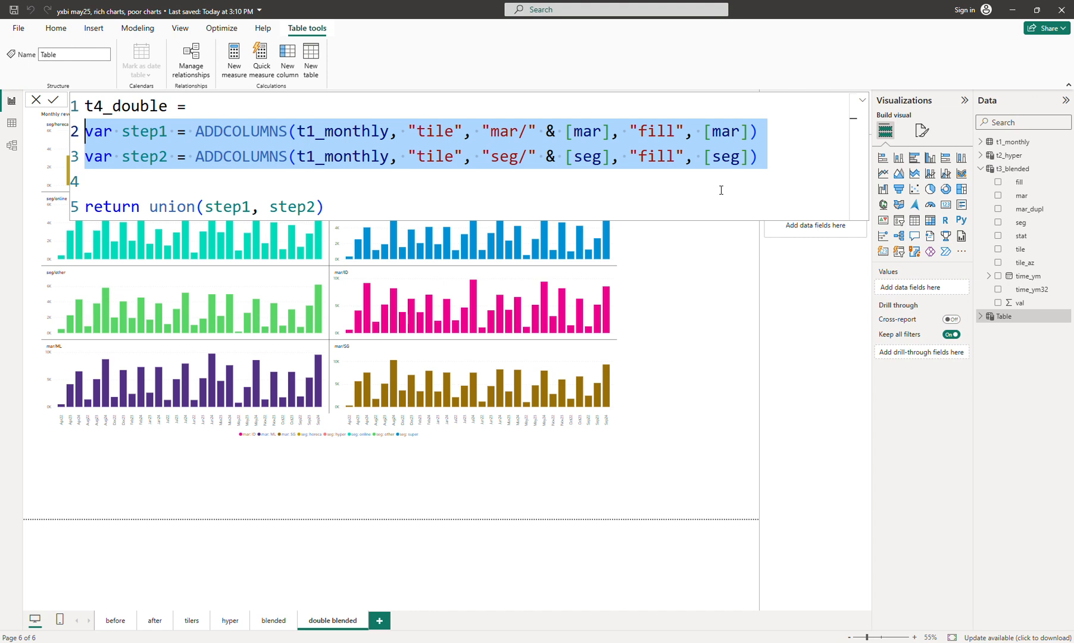
pyautogui.press('Down')
pyautogui.press('Down')
pyautogui.hotkey('ctrl', 'v')
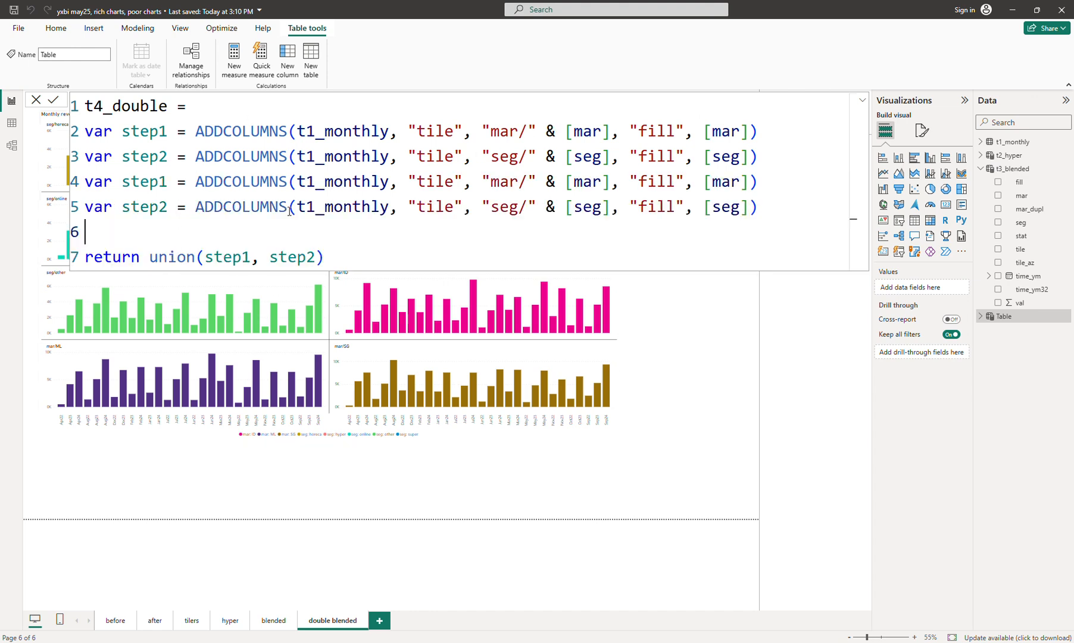
# Step: Rename the two duplicated variables step1g and step2g
pyautogui.click(167, 189)
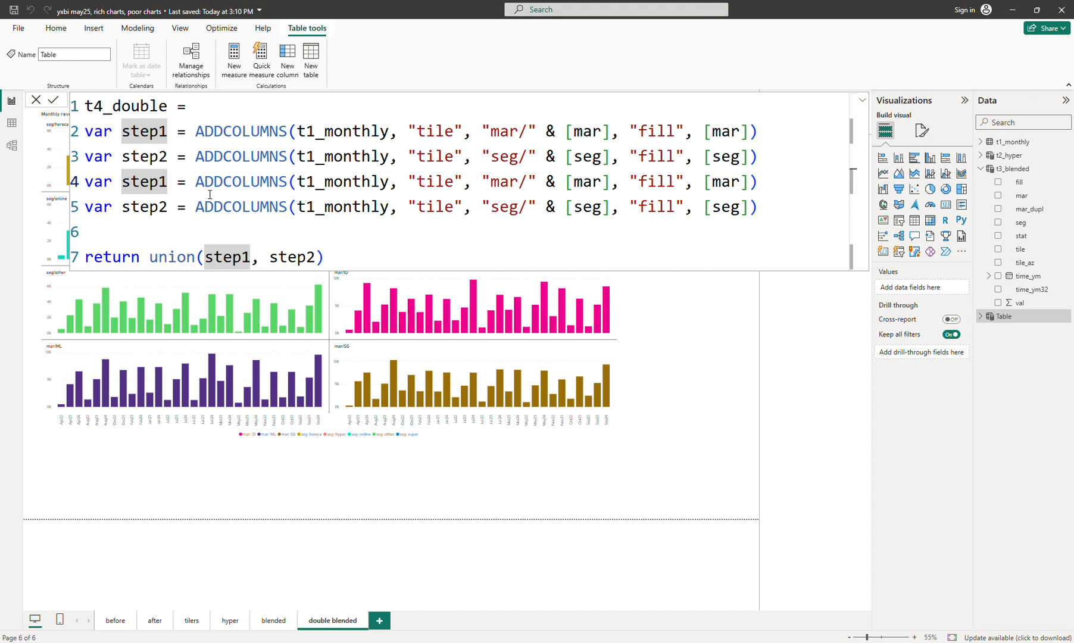
pyautogui.write('g')
pyautogui.press('Down')
pyautogui.press('Left')
pyautogui.write('g')
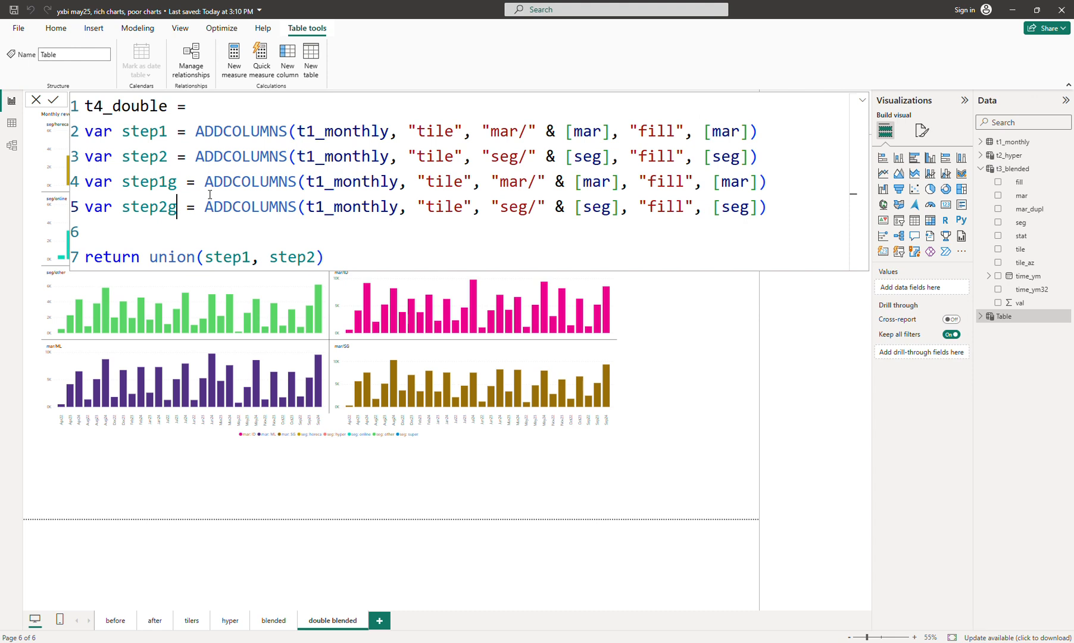
# Step: Change step1g's tile expression to the fixed text "mar/gl", dropping the appended [mar]
pyautogui.click(539, 179)
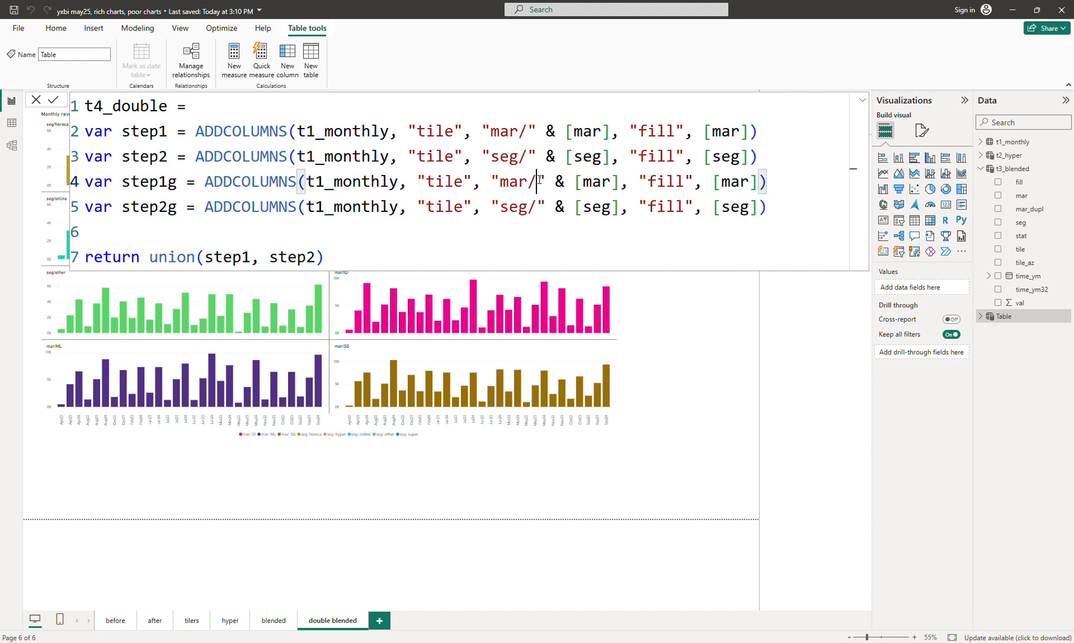
pyautogui.keyDown('shift'); pyautogui.click(619, 180); pyautogui.keyUp('shift')
pyautogui.press('BackSpace')
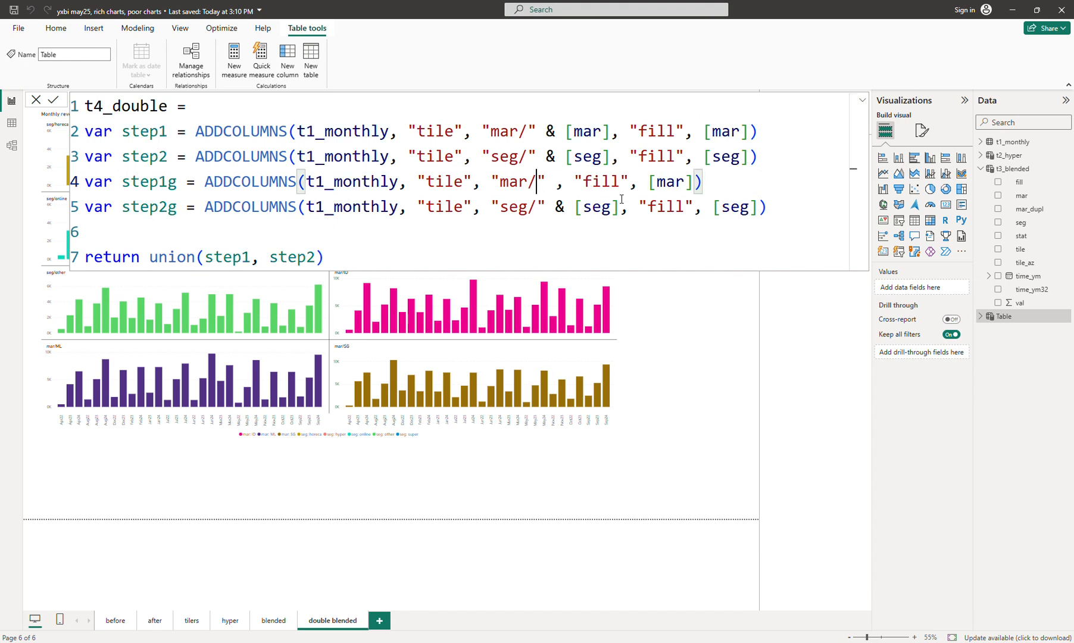
pyautogui.write('gl')
# Step: Change step2g's tile expression to the fixed text "seg/gl", dropping the appended [seg], and delete the blank line before return
pyautogui.press('Down')
pyautogui.press('Left')
pyautogui.write('gl')
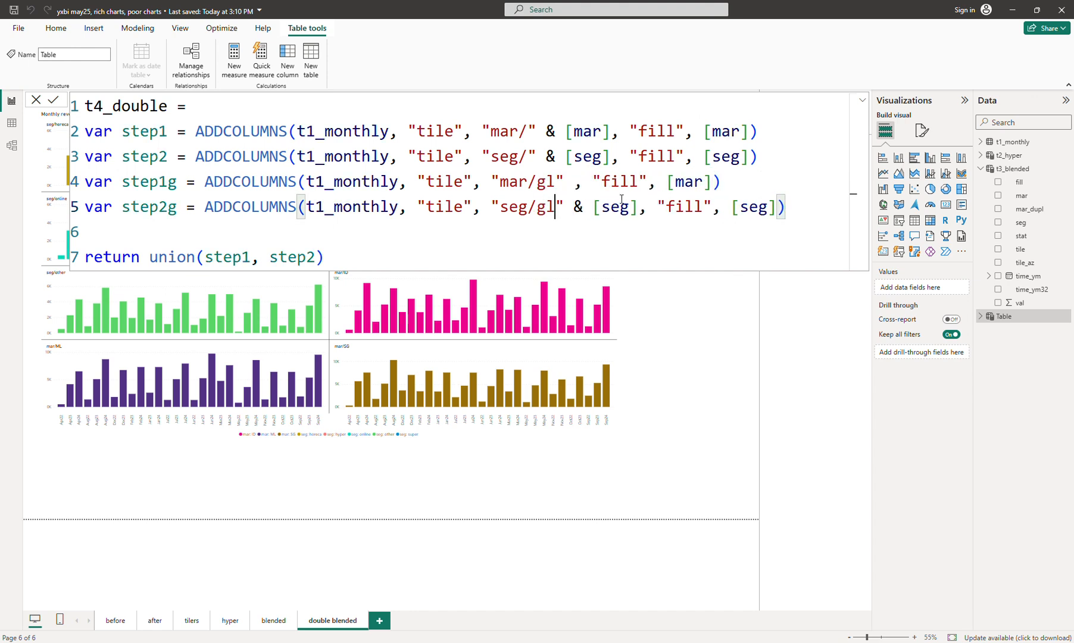
pyautogui.hotkey('shift', 'Right')
pyautogui.hotkey('shift', 'Right')
pyautogui.hotkey('shift', 'Right')
pyautogui.hotkey('shift', 'Right')
pyautogui.hotkey('shift', 'Right')
pyautogui.hotkey('shift', 'Right')
pyautogui.hotkey('shift', 'Right')
pyautogui.press('BackSpace')
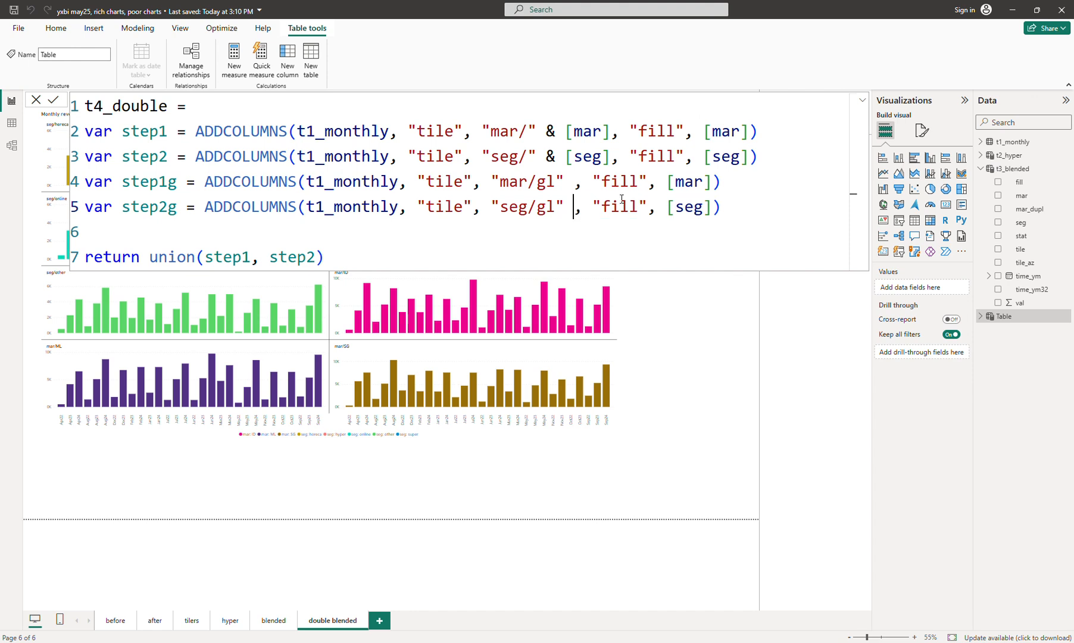
pyautogui.press('BackSpace')
pyautogui.press('Up')
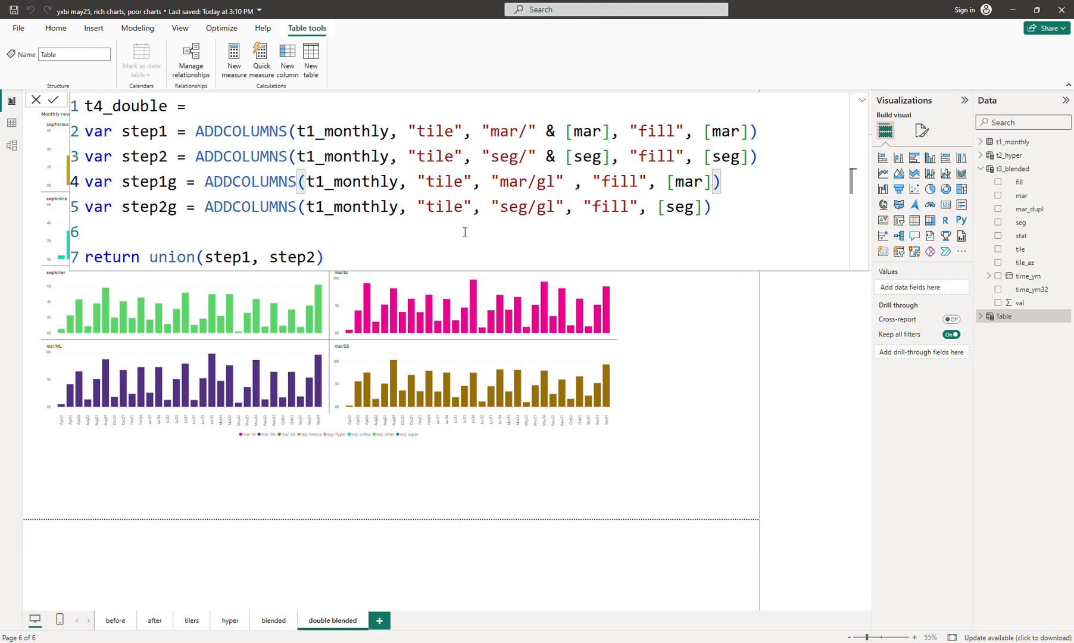
pyautogui.click(219, 230)
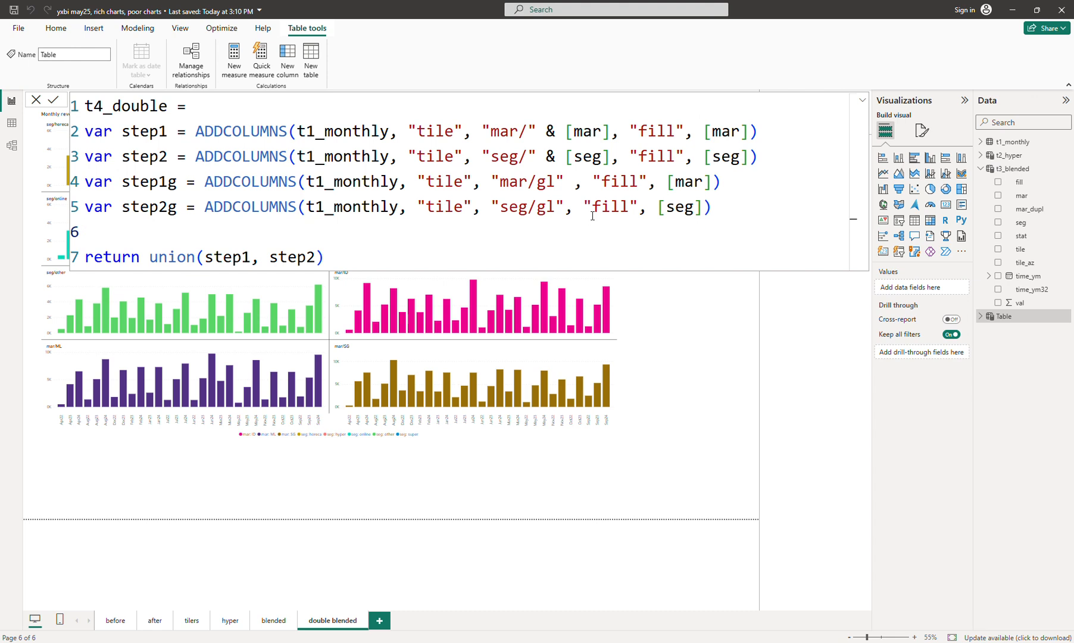
pyautogui.press('Delete')
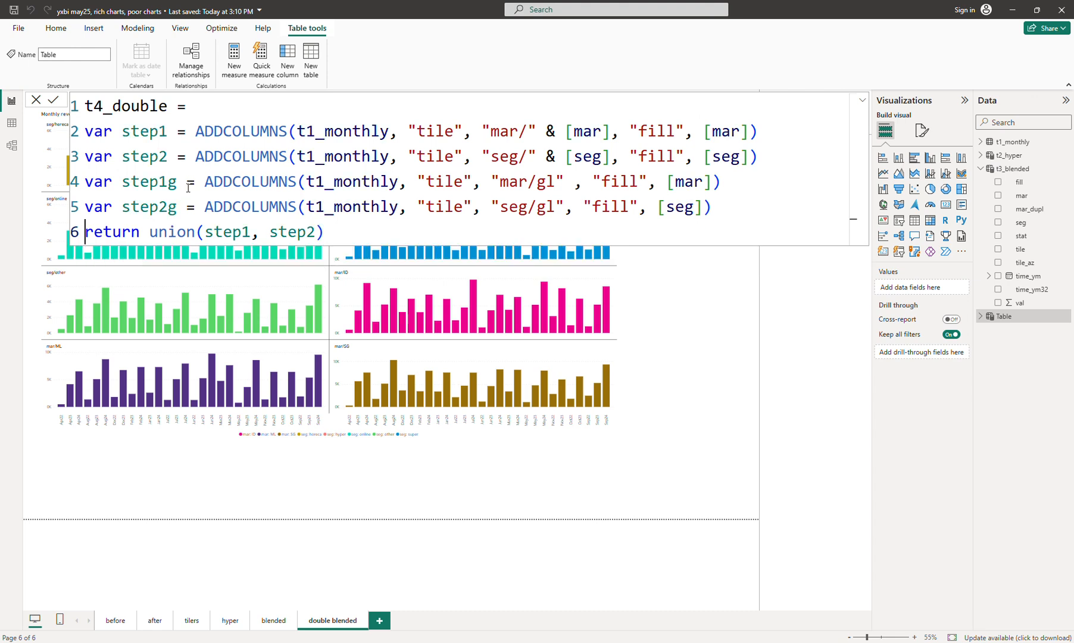
# Step: Extend the union to step1, step2, step1g, step2g and commit the t4_double table formula
pyautogui.doubleClick(307, 231)
pyautogui.keyDown('shift'); pyautogui.click(209, 231); pyautogui.keyUp('shift')
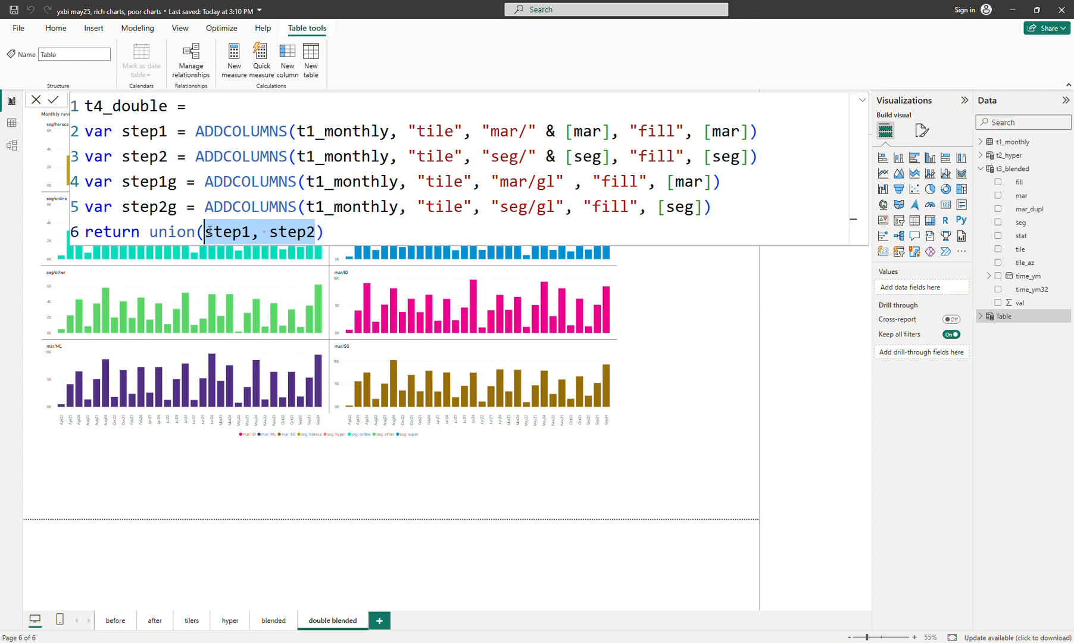
pyautogui.hotkey('ctrl', 'c')
pyautogui.press('Right')
pyautogui.write(',')
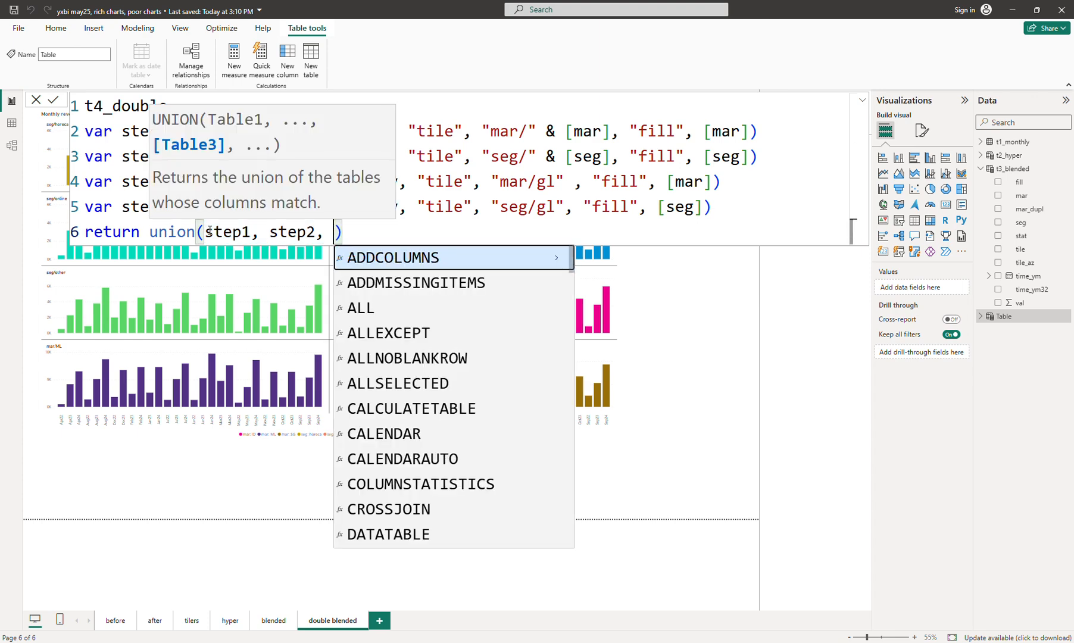
pyautogui.hotkey('ctrl', 'v')
pyautogui.click(371, 234)
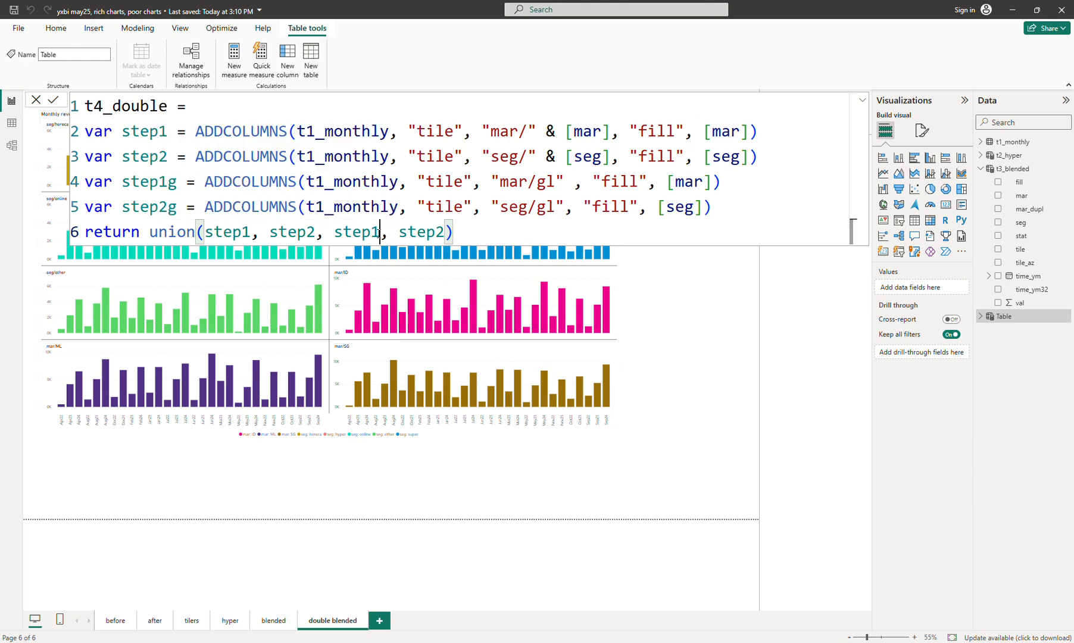
pyautogui.write('g')
pyautogui.click(454, 232)
pyautogui.write('g')
pyautogui.click(492, 233)
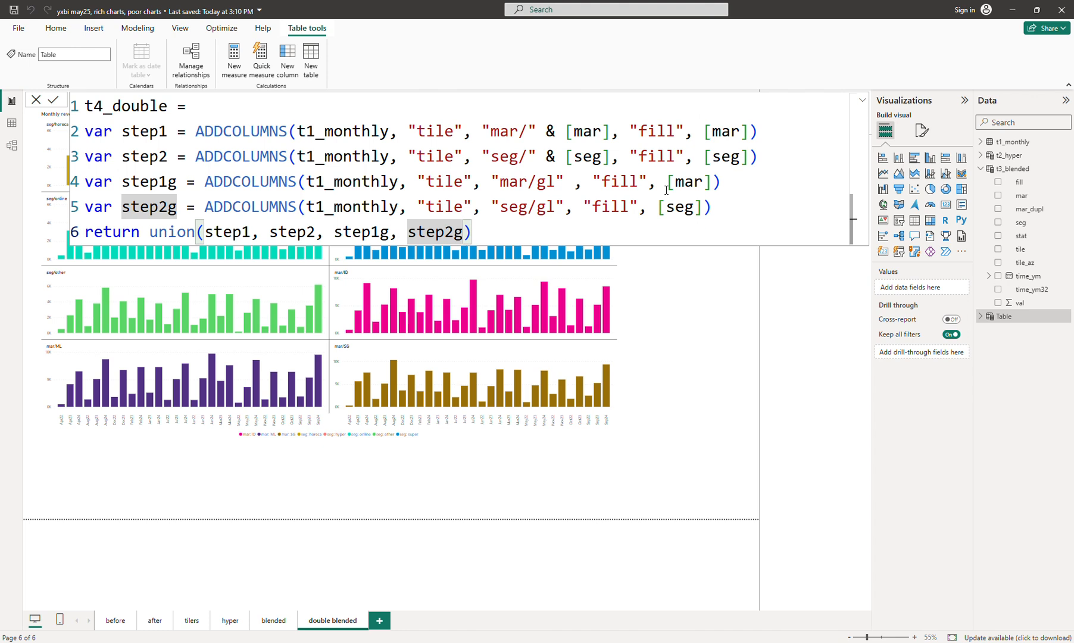
pyautogui.press('Return')
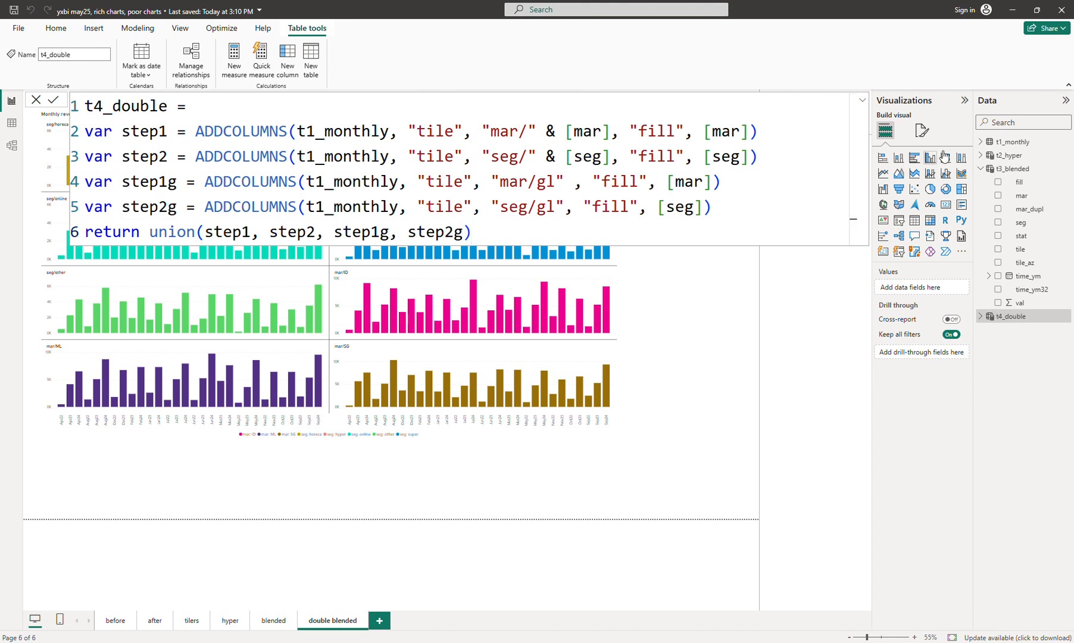
# Step: Expand the t4_double table to list its fields and select the "Monthly revenue by market" chart
pyautogui.click(981, 169)
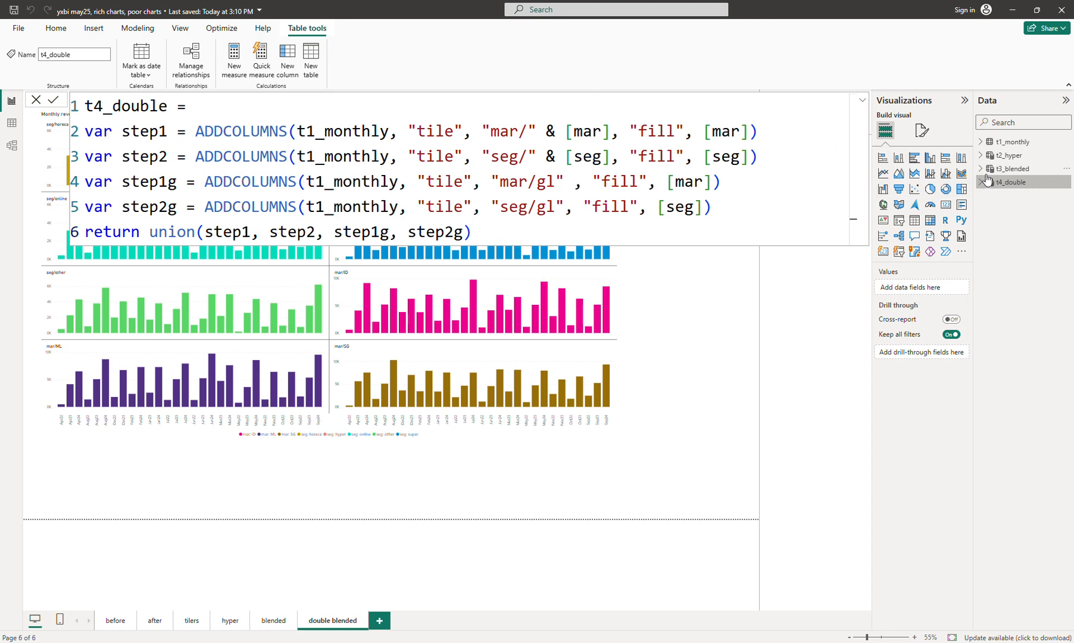
pyautogui.click(981, 169)
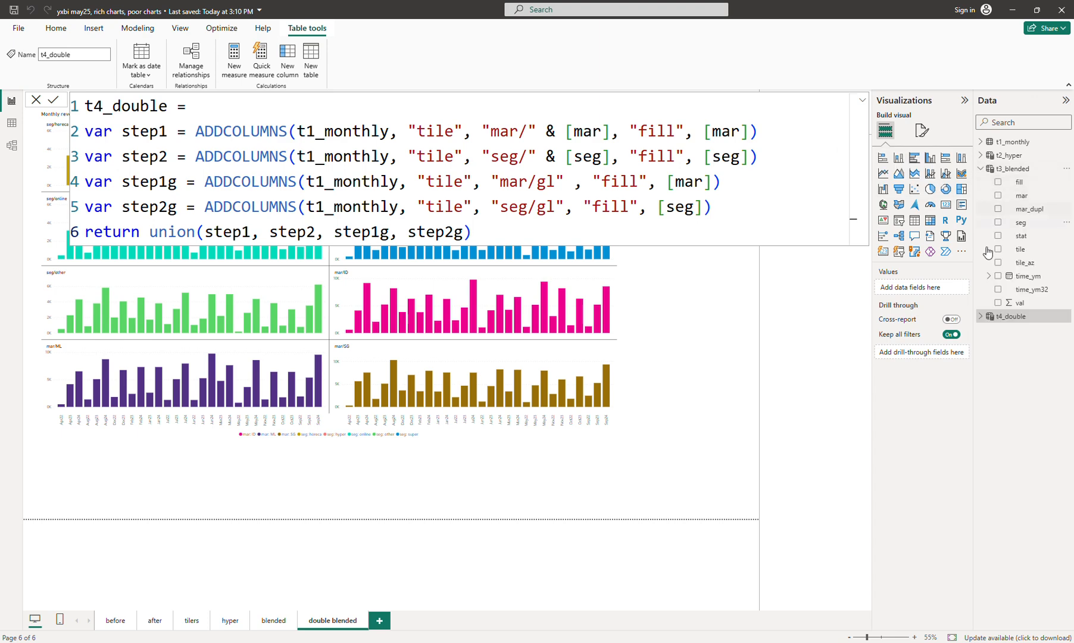
pyautogui.click(981, 316)
pyautogui.click(725, 376)
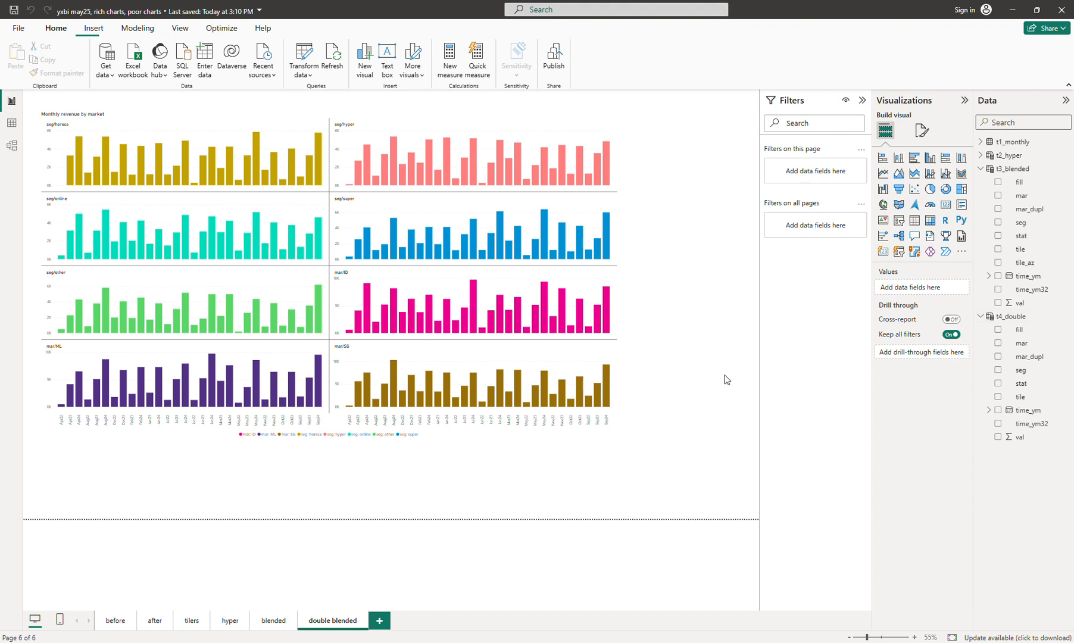
pyautogui.click(415, 121)
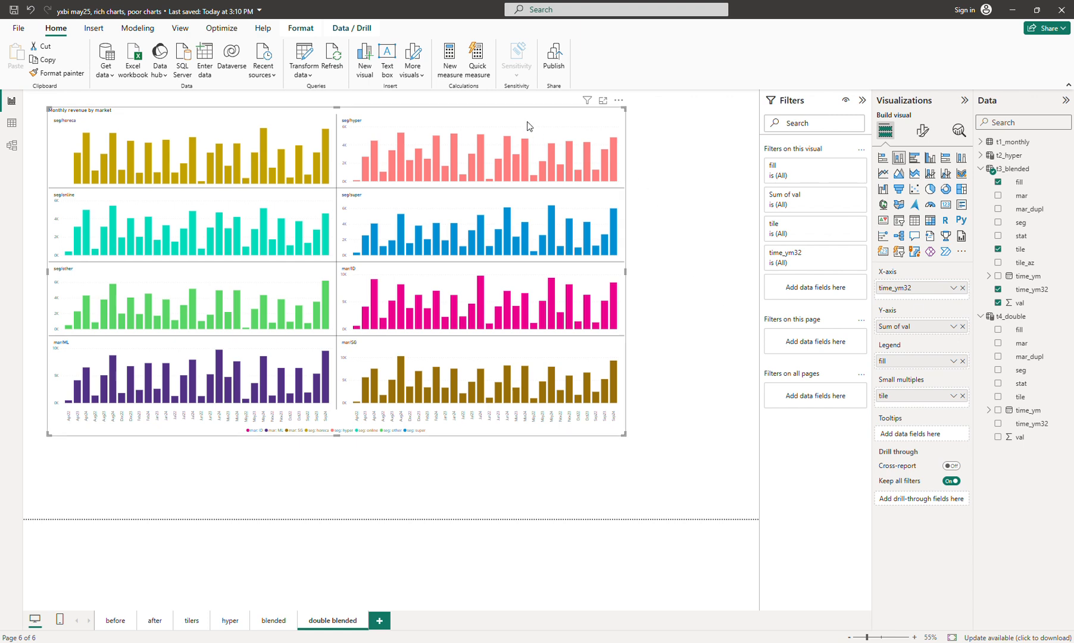
# Step: Rebind the "Monthly revenue by market" chart to t4_double: time_ym32 on the X-axis, val on the Y-axis, fill as legend and tile as small multiples
pyautogui.moveTo(527, 122); pyautogui.dragTo(524, 122)
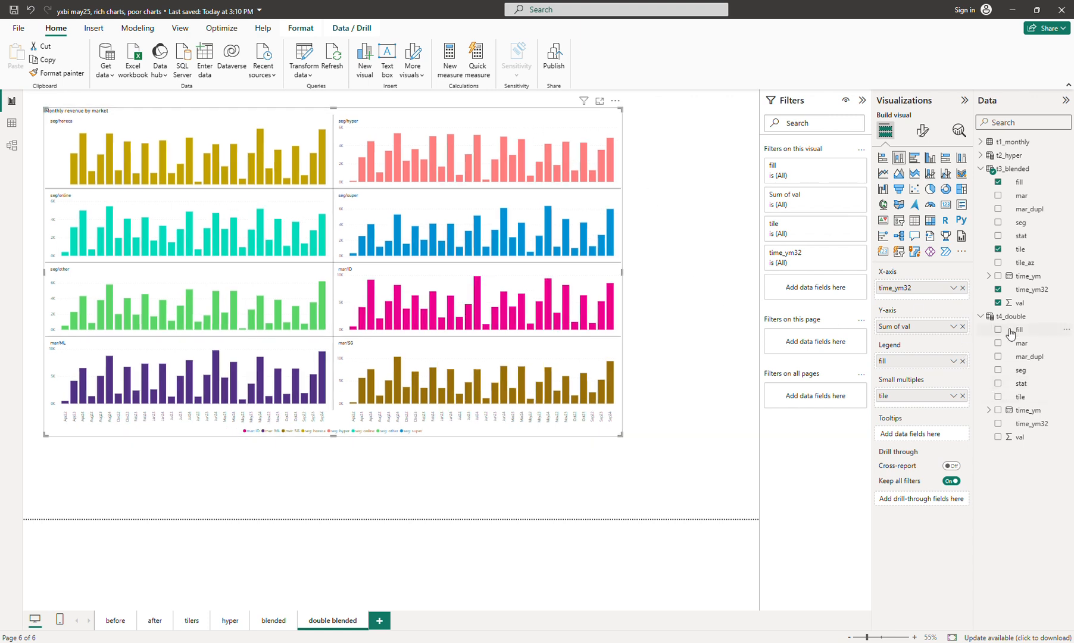
pyautogui.moveTo(1032, 425); pyautogui.dragTo(933, 298)
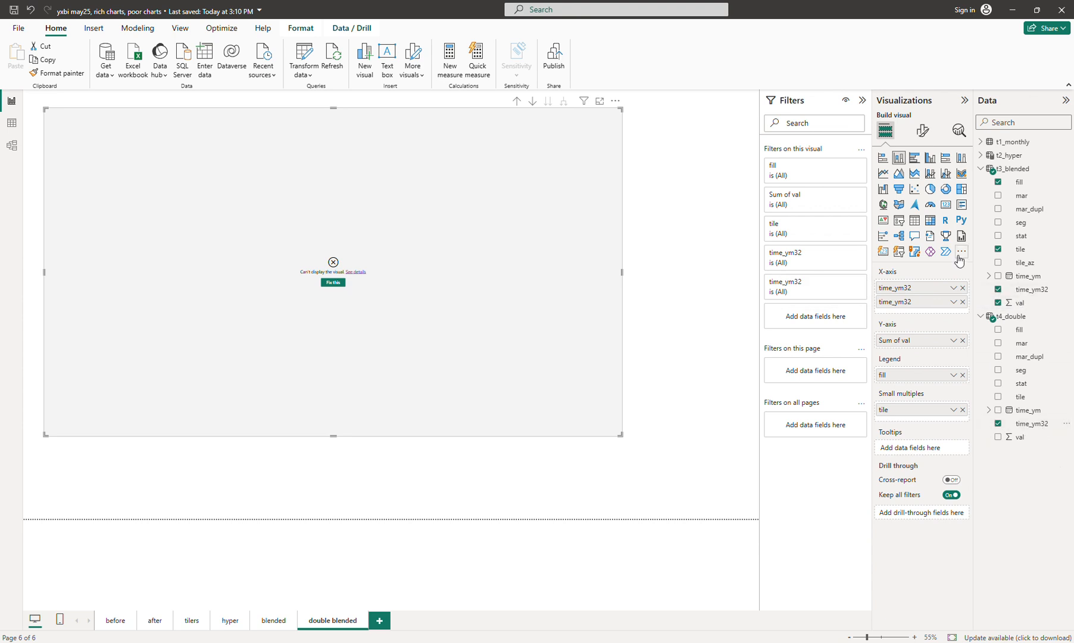
pyautogui.click(962, 288)
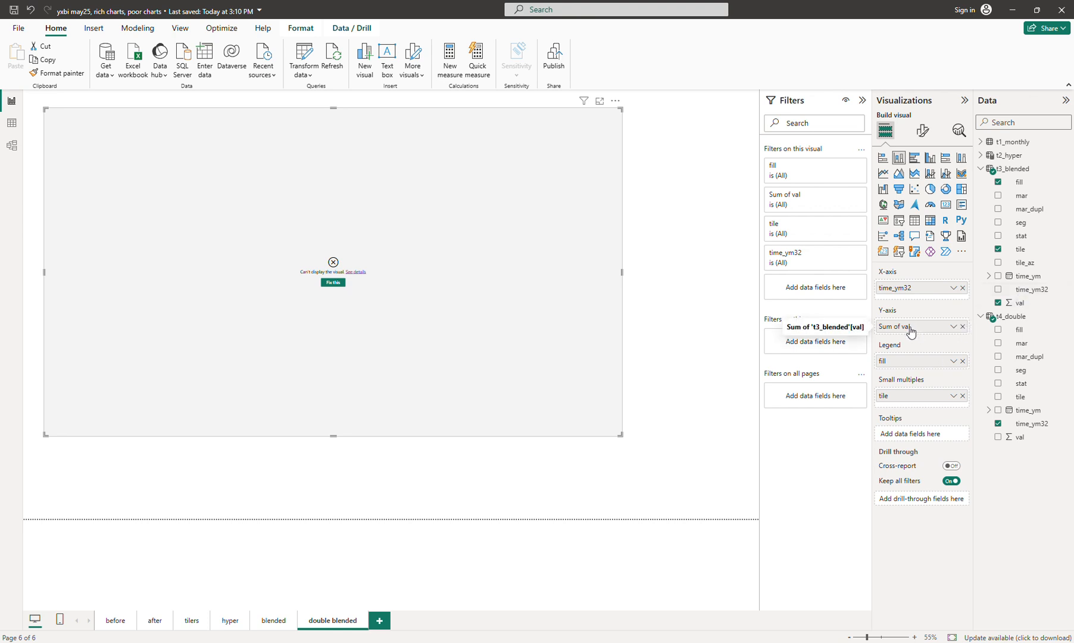
pyautogui.moveTo(1019, 437); pyautogui.dragTo(925, 336)
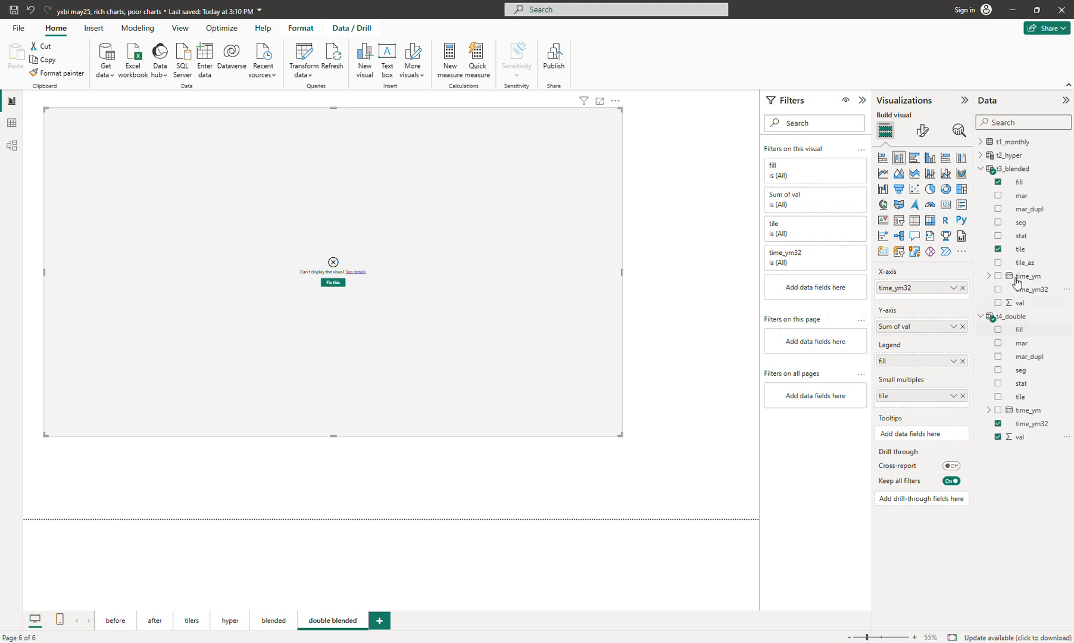
pyautogui.moveTo(1019, 329); pyautogui.dragTo(936, 371)
pyautogui.moveTo(1021, 397); pyautogui.dragTo(940, 409)
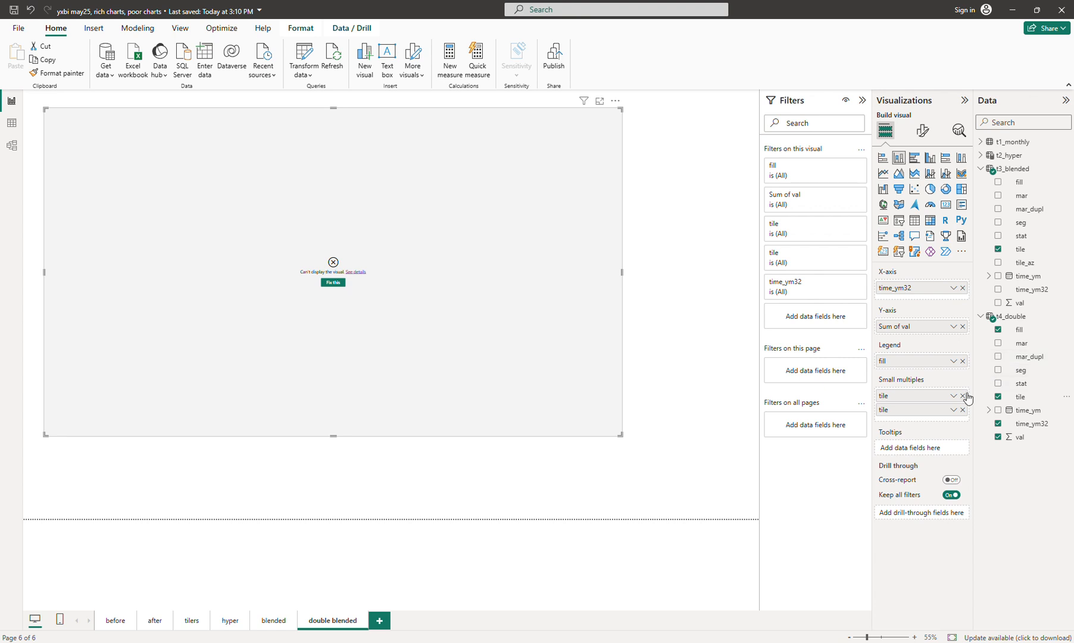
pyautogui.click(964, 396)
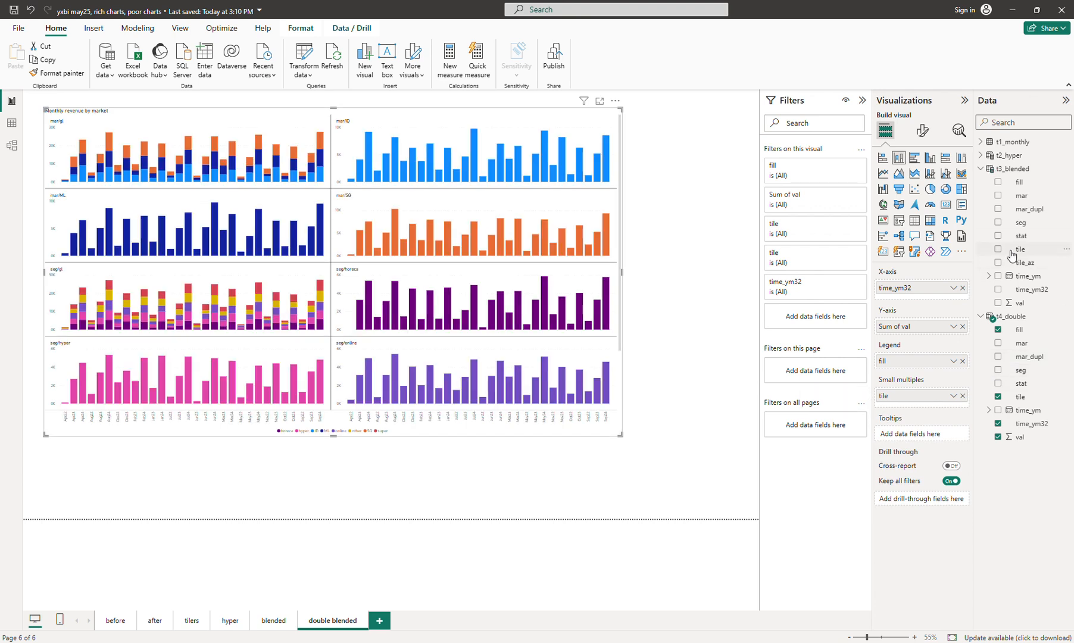
# Step: Set the chart's small multiples layout to 5 rows and enlarge the chart so all its tiles fit
pyautogui.moveTo(610, 309)
pyautogui.moveTo(621, 435); pyautogui.dragTo(672, 445)
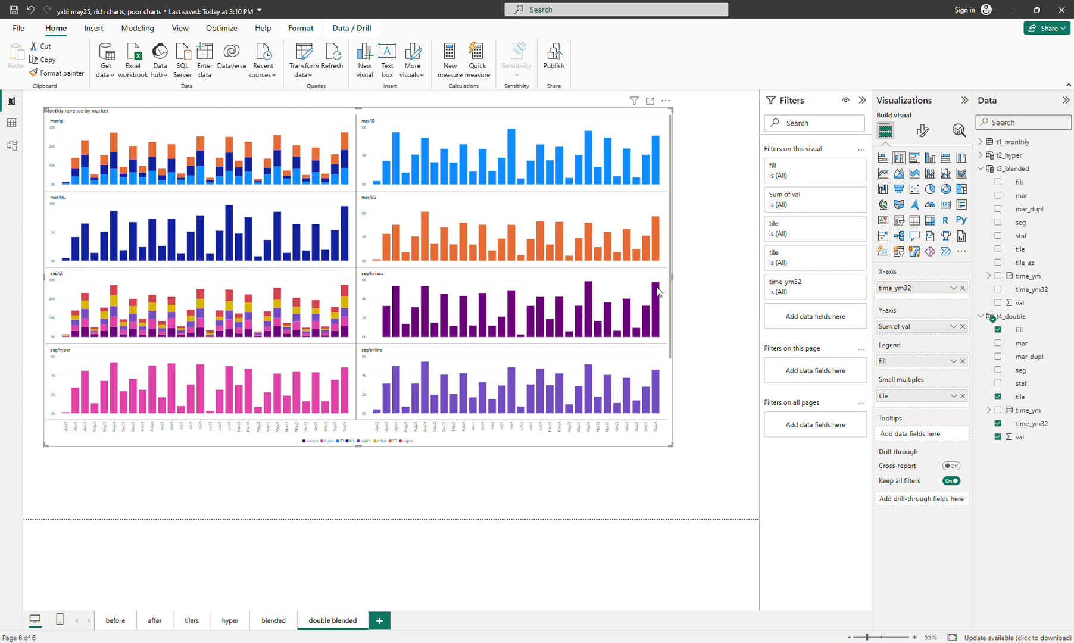
pyautogui.moveTo(671, 278); pyautogui.dragTo(668, 203)
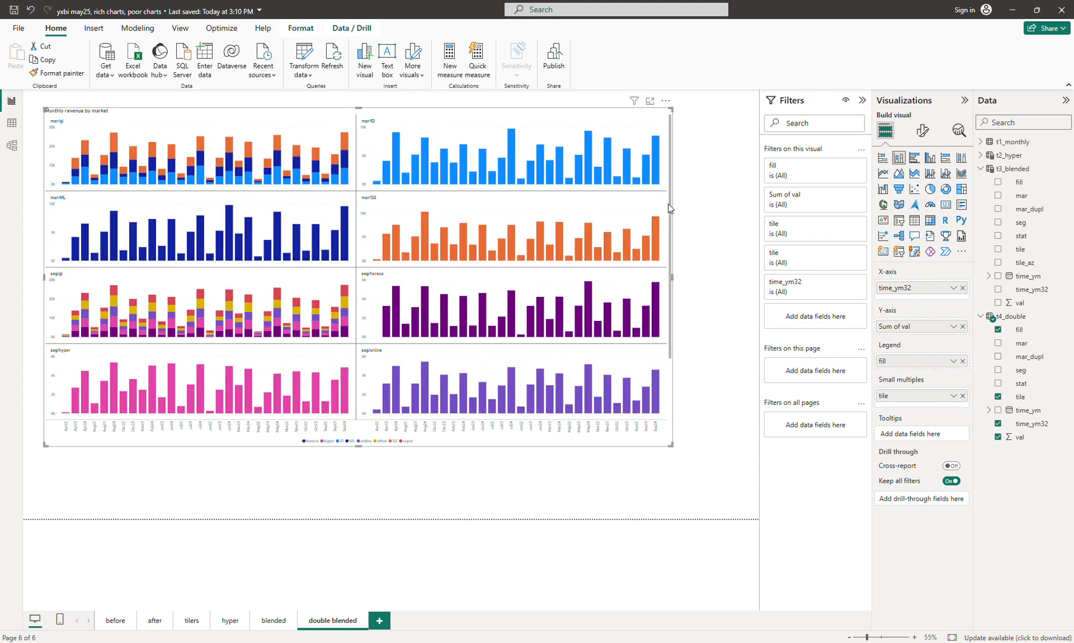
pyautogui.click(922, 133)
pyautogui.click(889, 276)
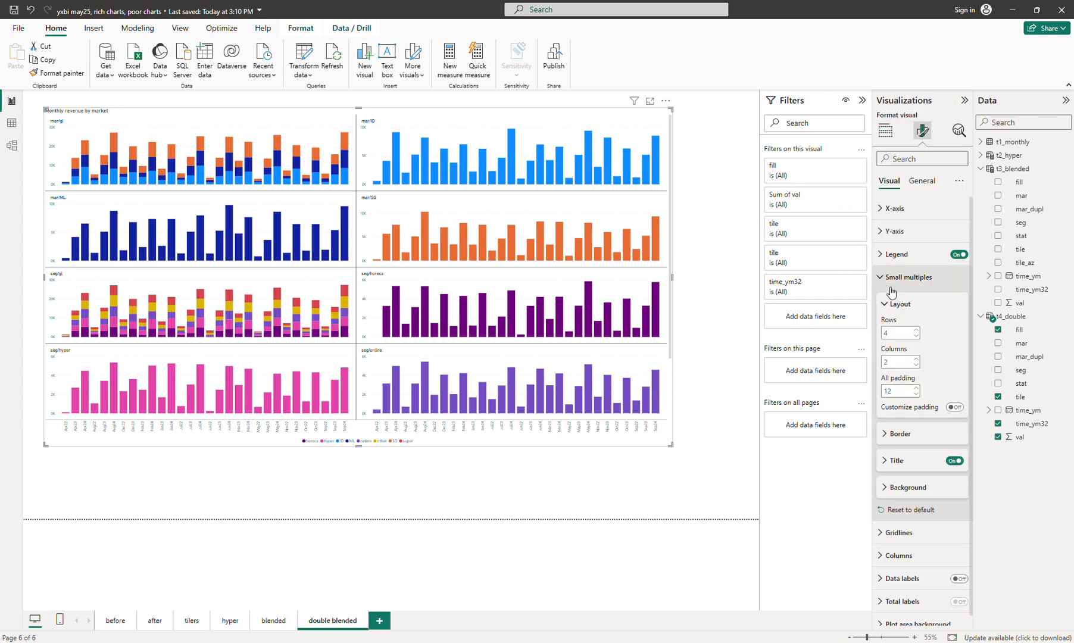
pyautogui.click(917, 331)
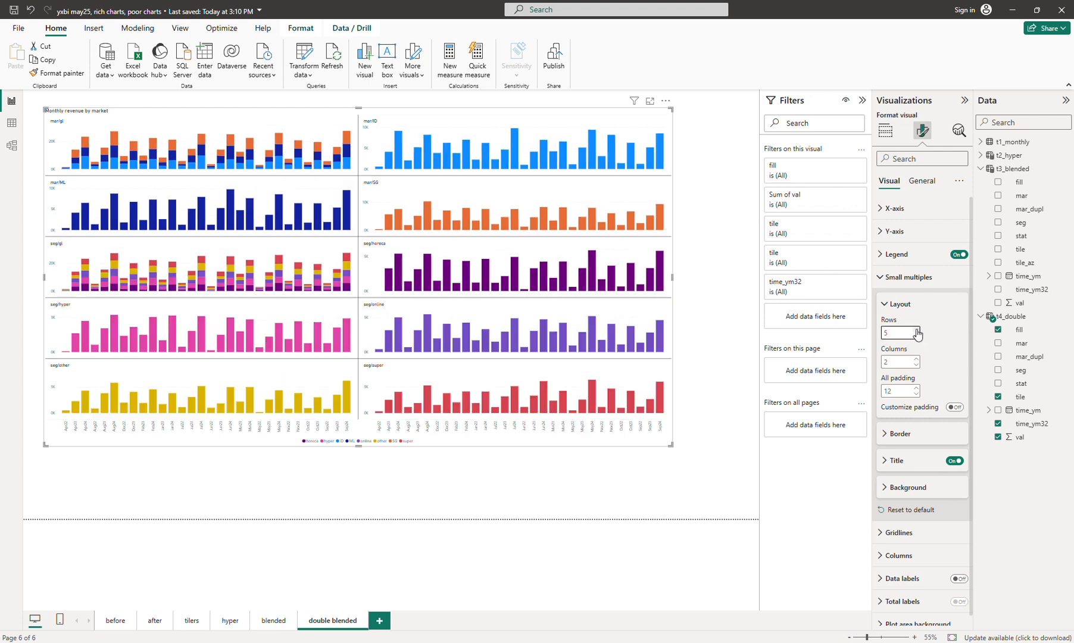
pyautogui.moveTo(671, 445); pyautogui.dragTo(705, 475)
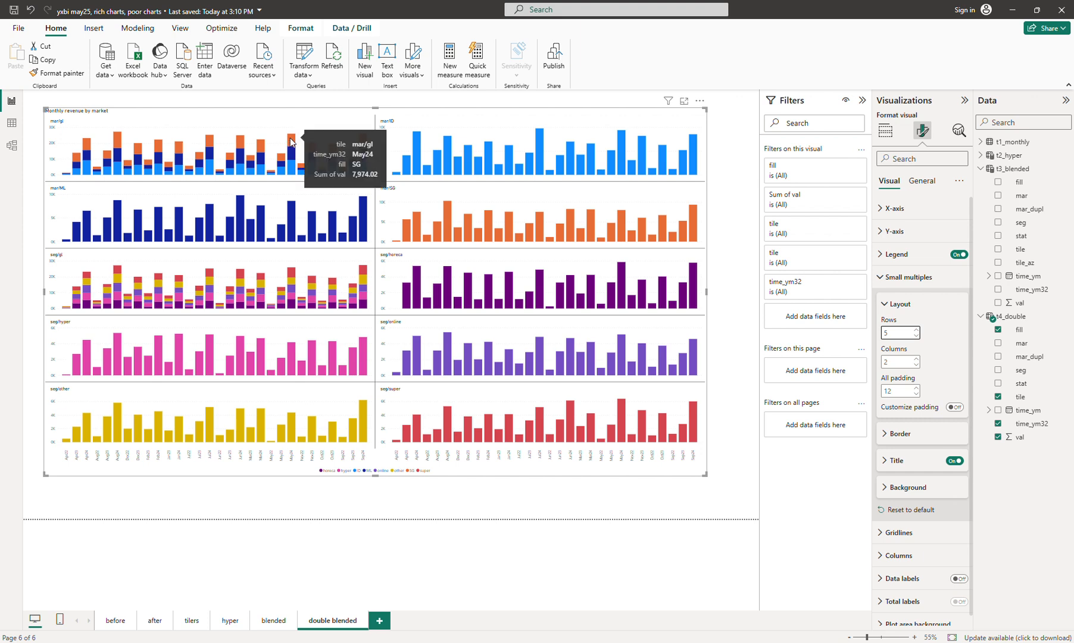
pyautogui.moveTo(437, 227)
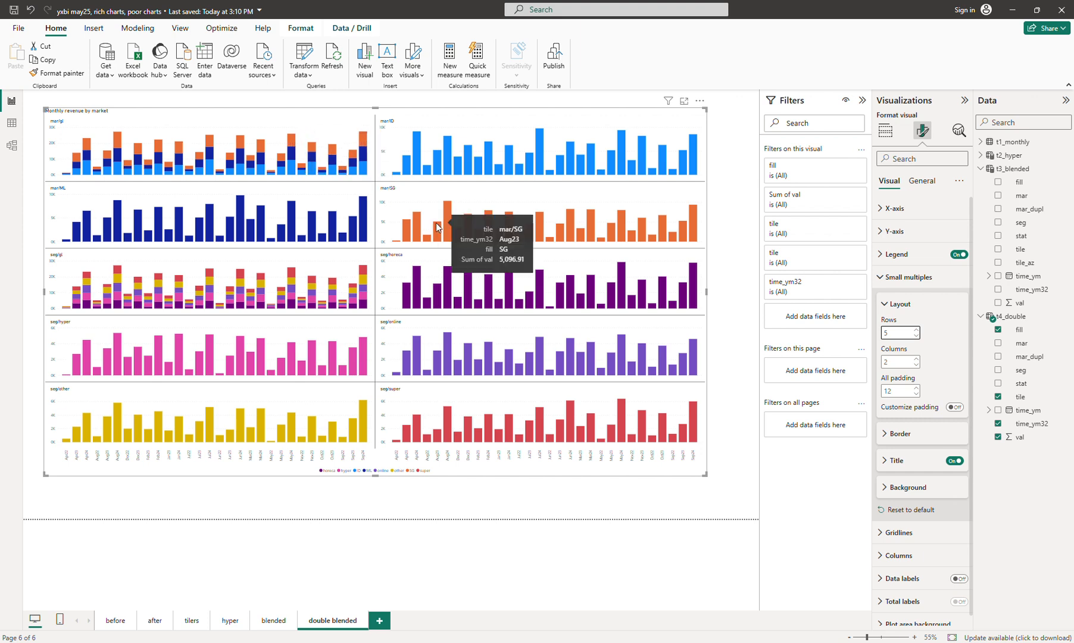
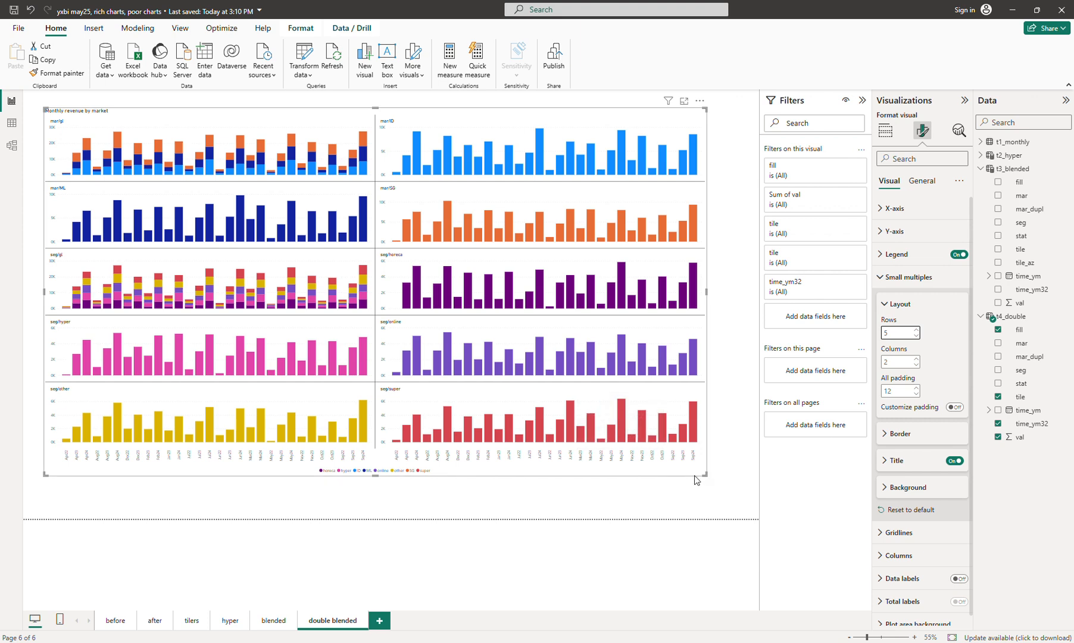
pyautogui.moveTo(688, 475); pyautogui.dragTo(680, 481)
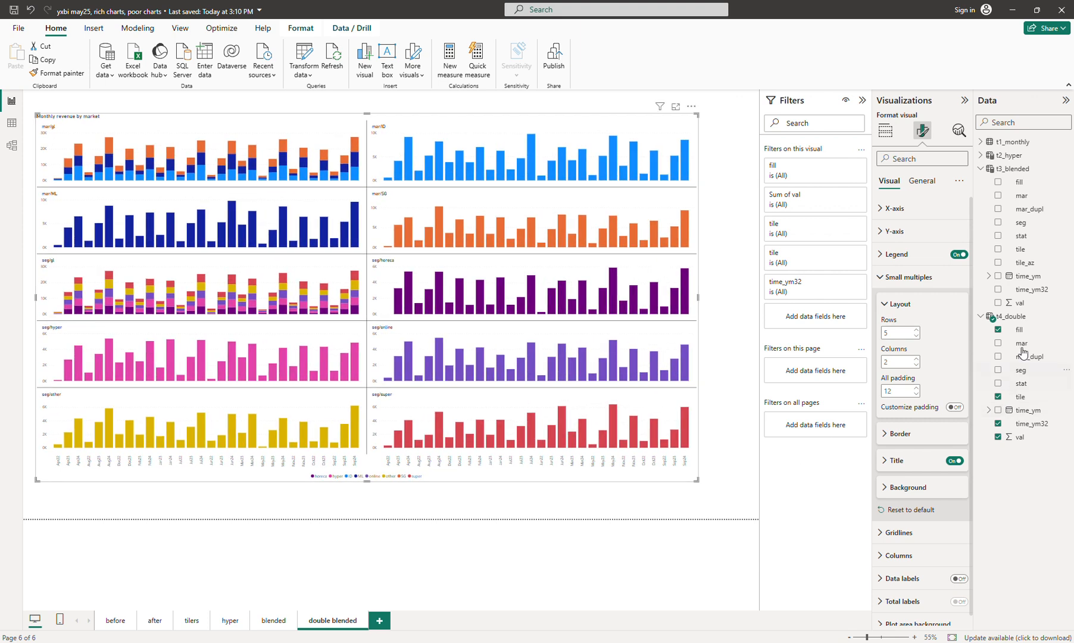
# Step: Review the t4_double formula's step1, step2, step1g and step2g definitions and its union, then close the expanded formula
pyautogui.click(1010, 316)
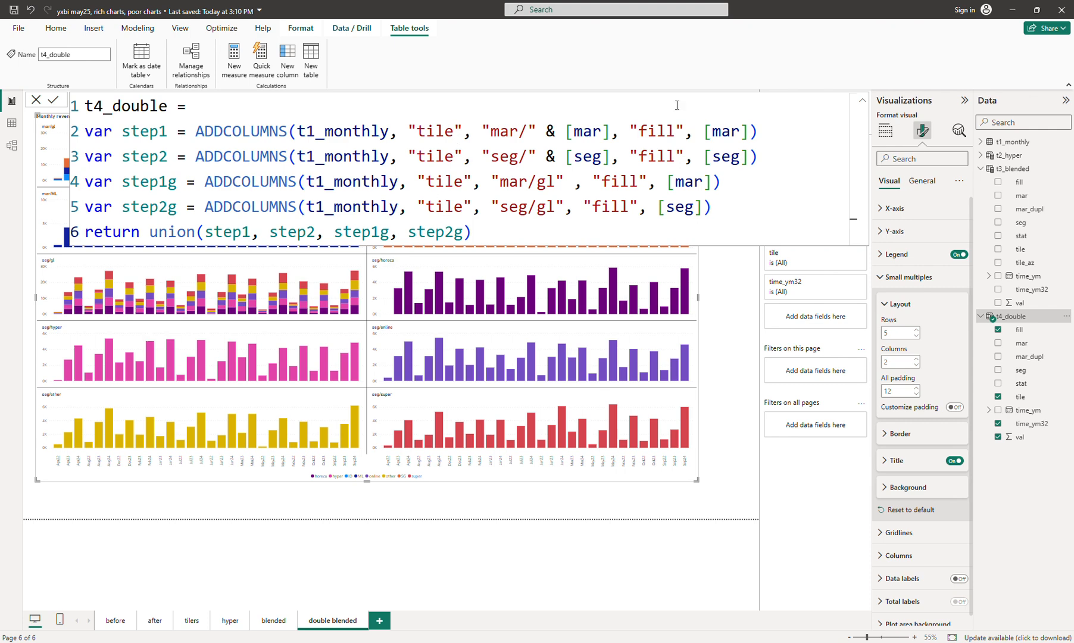
pyautogui.click(862, 100)
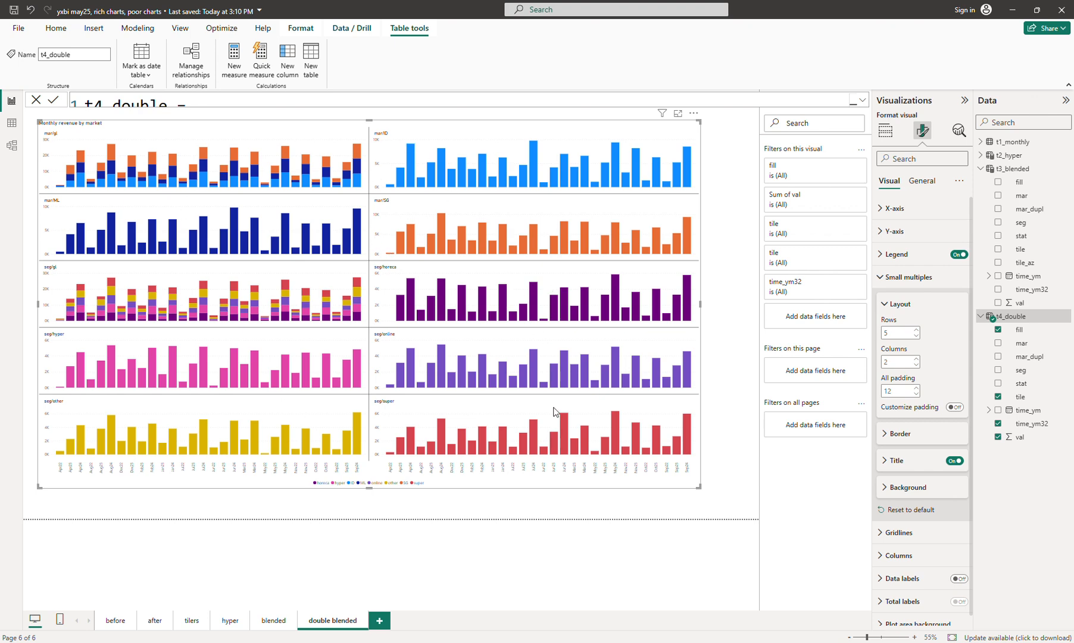
pyautogui.click(722, 376)
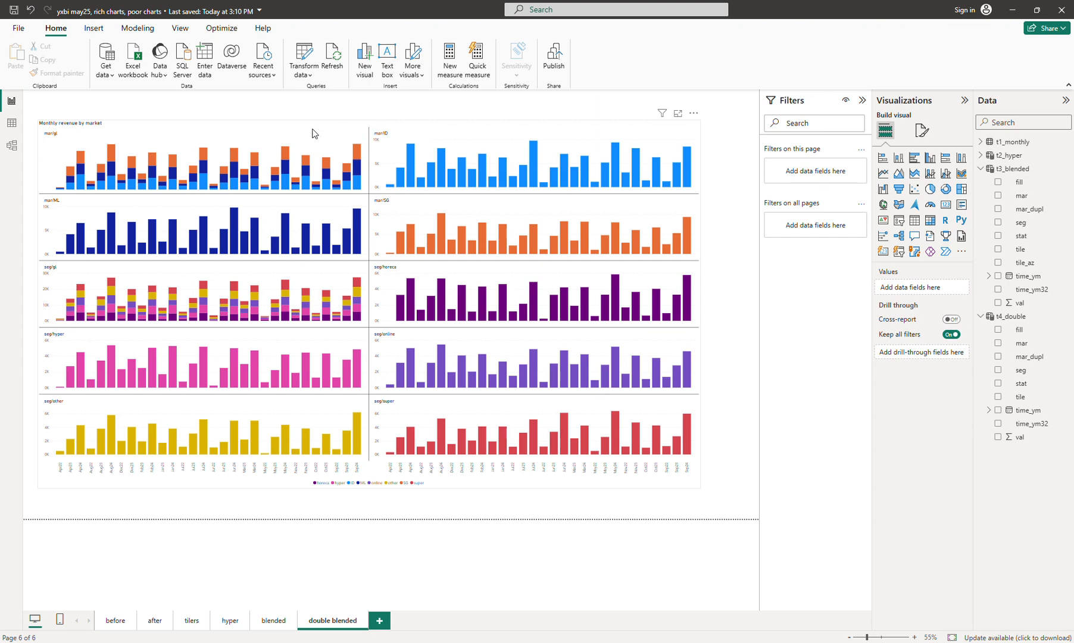
# Step: Collapse the filters area to enlarge the report canvas and expand the t1_monthly table to list its fields
pyautogui.moveTo(313, 133); pyautogui.dragTo(316, 126)
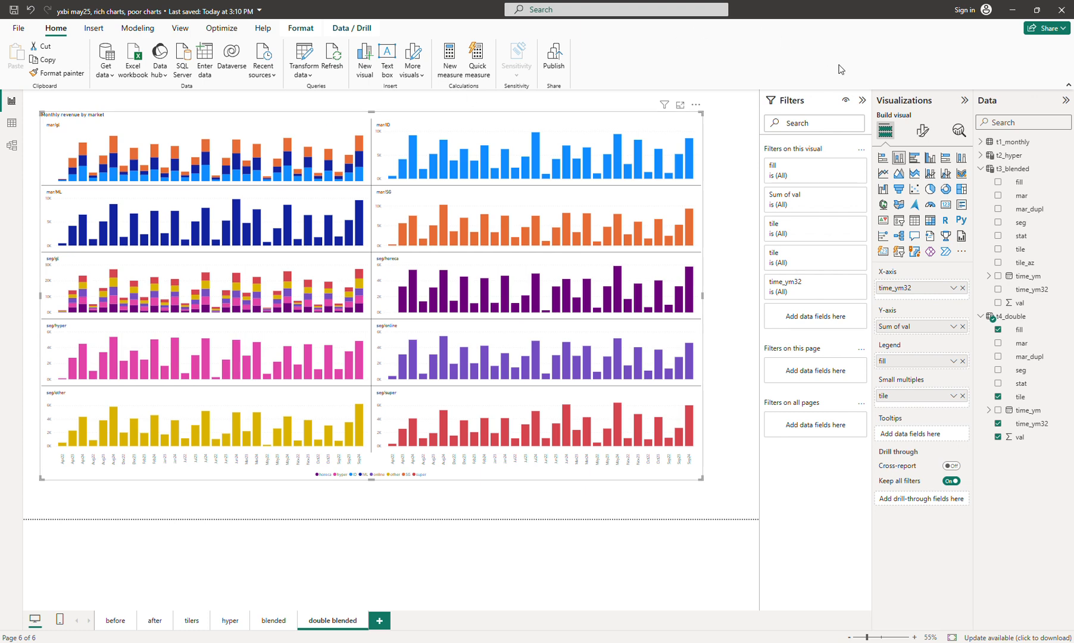
pyautogui.click(862, 101)
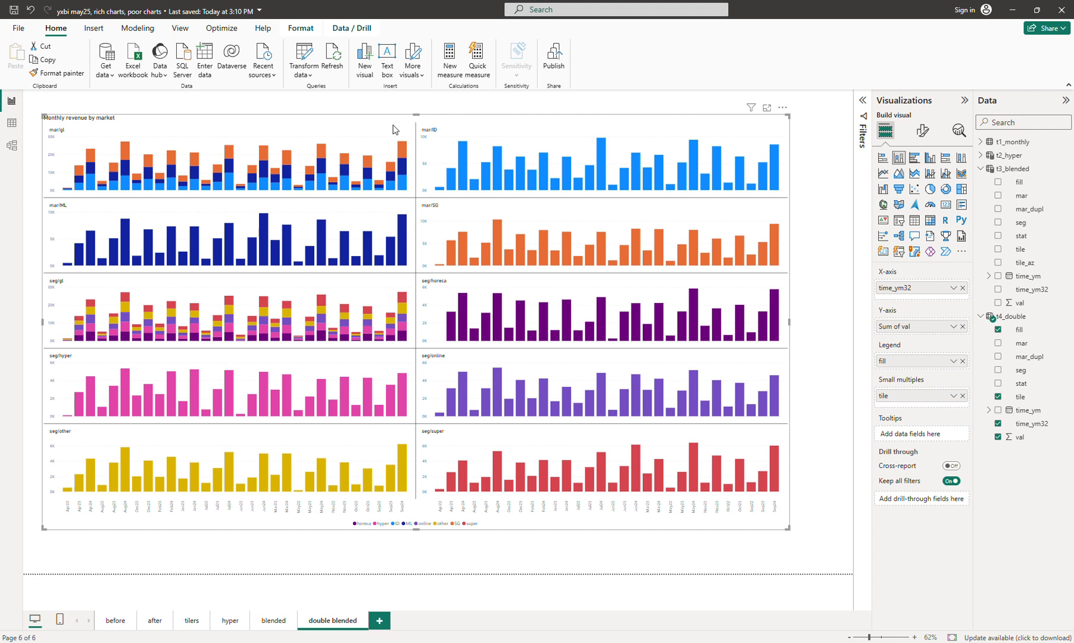
pyautogui.click(985, 140)
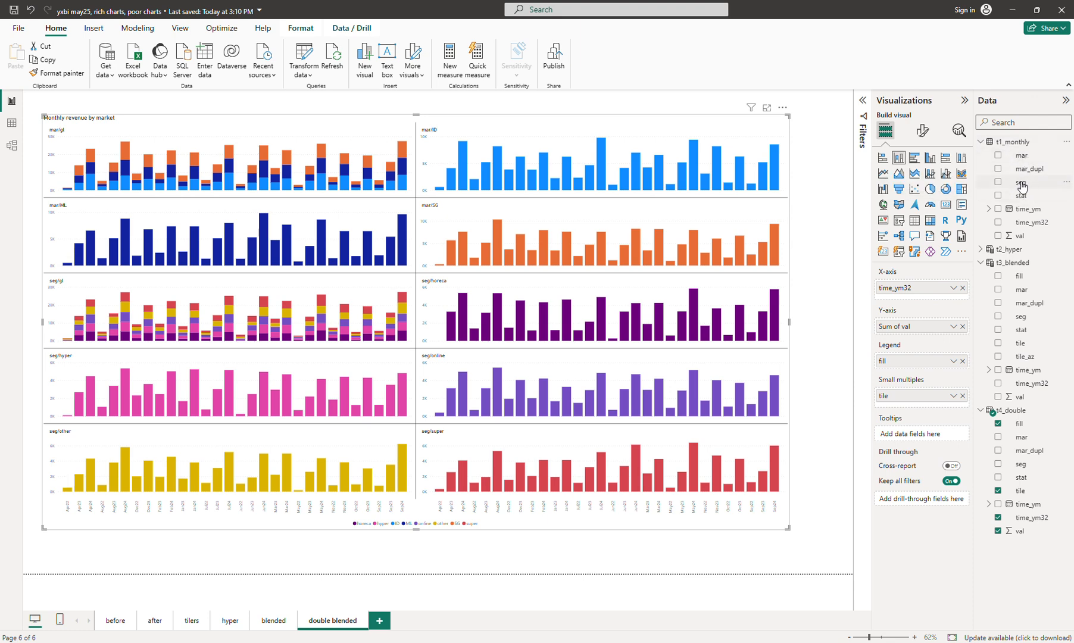
pyautogui.click(810, 214)
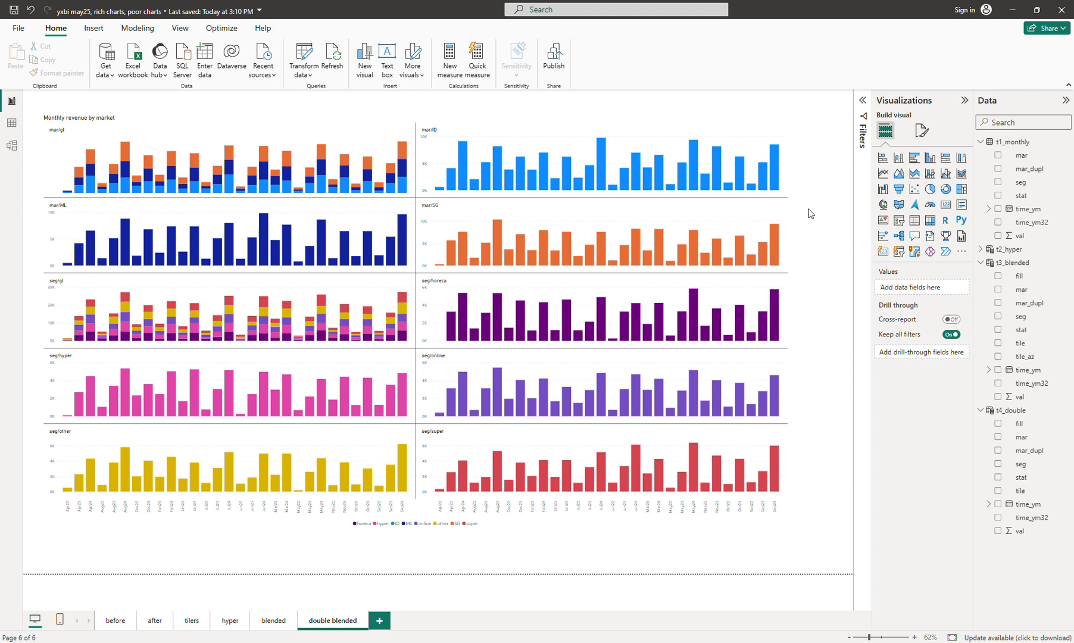
# Step: Duplicate the "Monthly revenue by market" chart, offset the copy down and to the right, and convert it to a line chart
pyautogui.moveTo(439, 121); pyautogui.dragTo(433, 119)
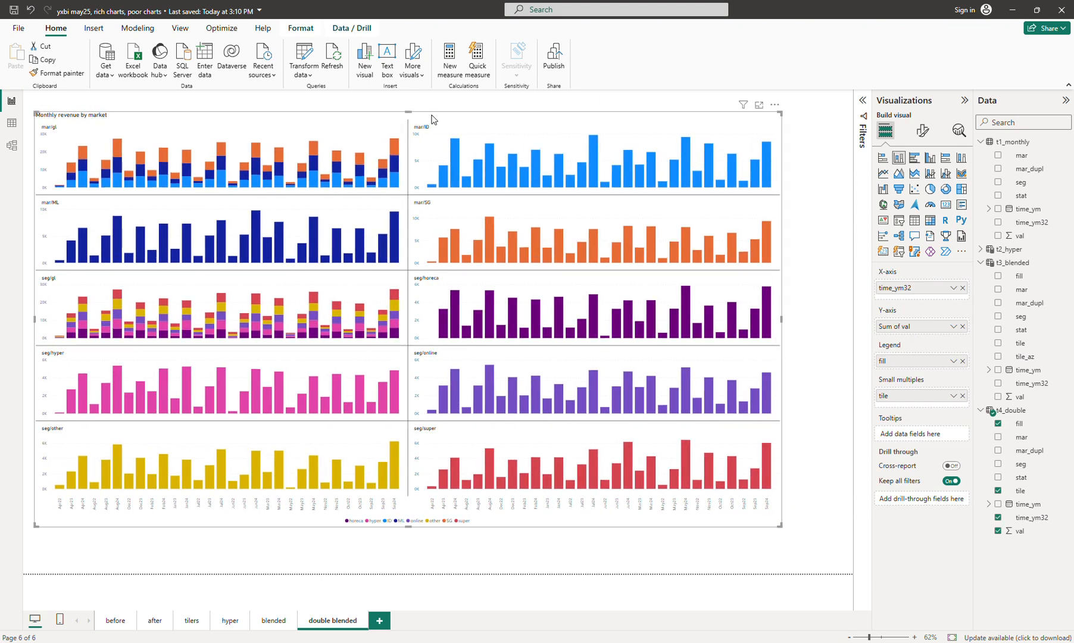
pyautogui.hotkey('ctrl', 'c')
pyautogui.hotkey('ctrl', 'v')
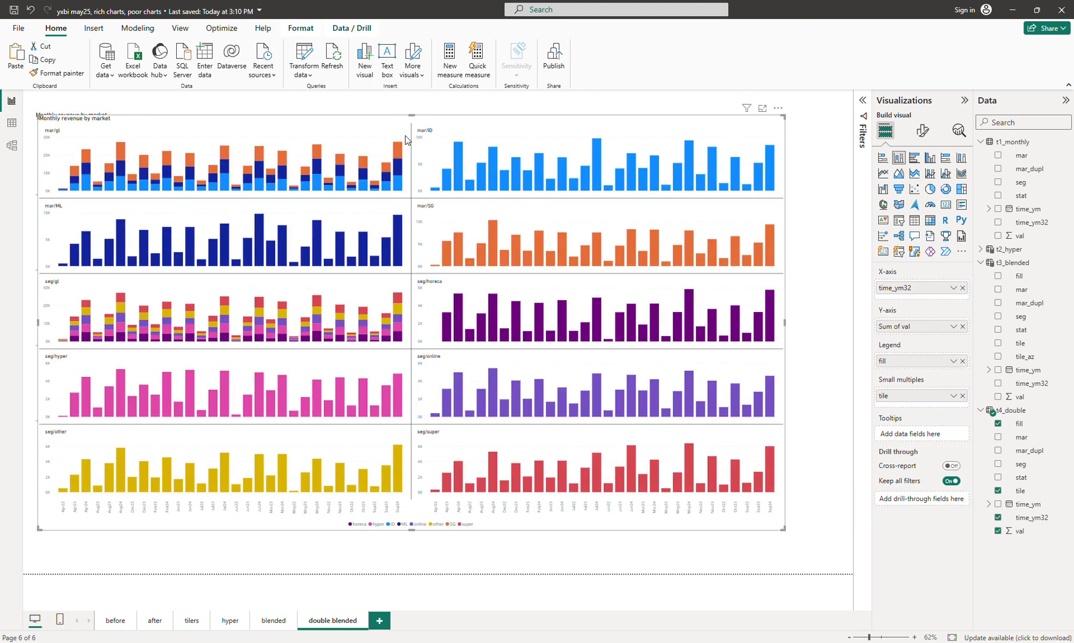
pyautogui.moveTo(380, 134); pyautogui.dragTo(435, 174)
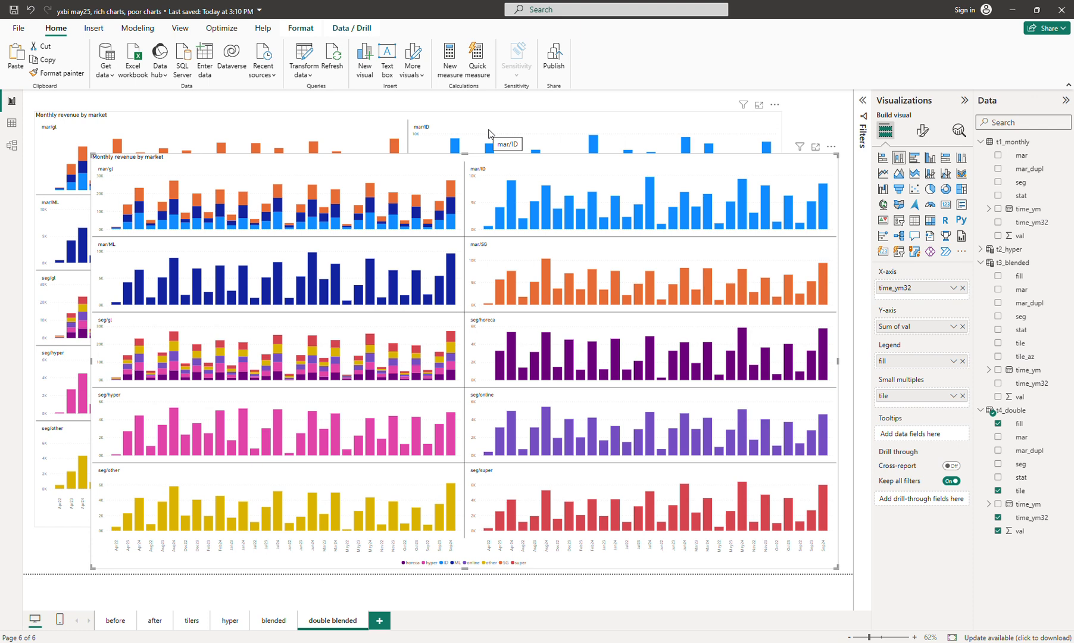
pyautogui.click(882, 173)
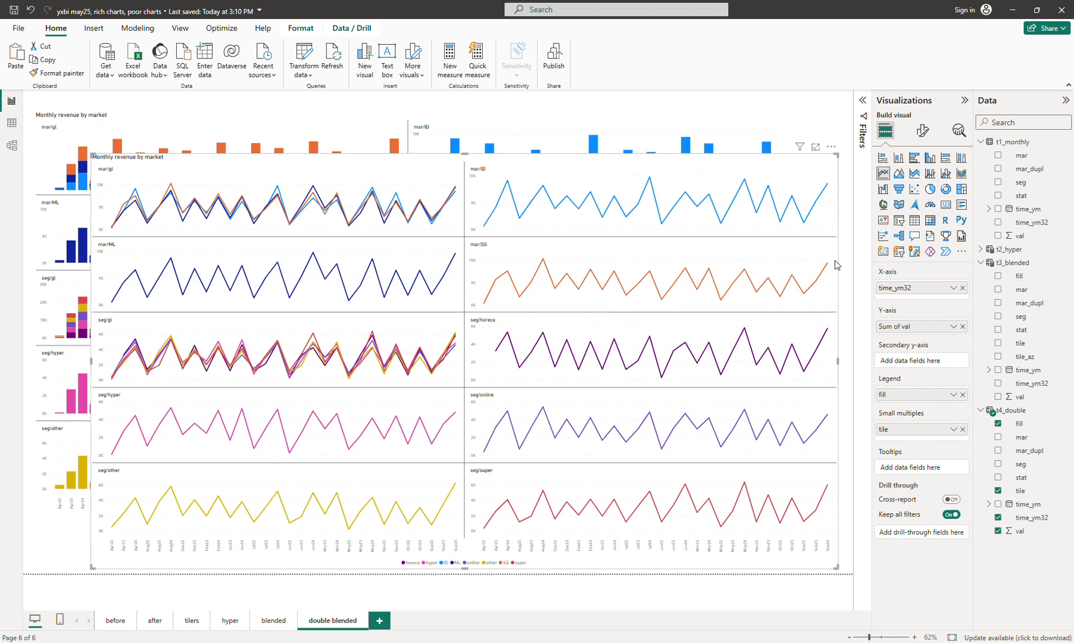
pyautogui.hotkey('ctrl', 'z')
pyautogui.moveTo(526, 107); pyautogui.dragTo(525, 117)
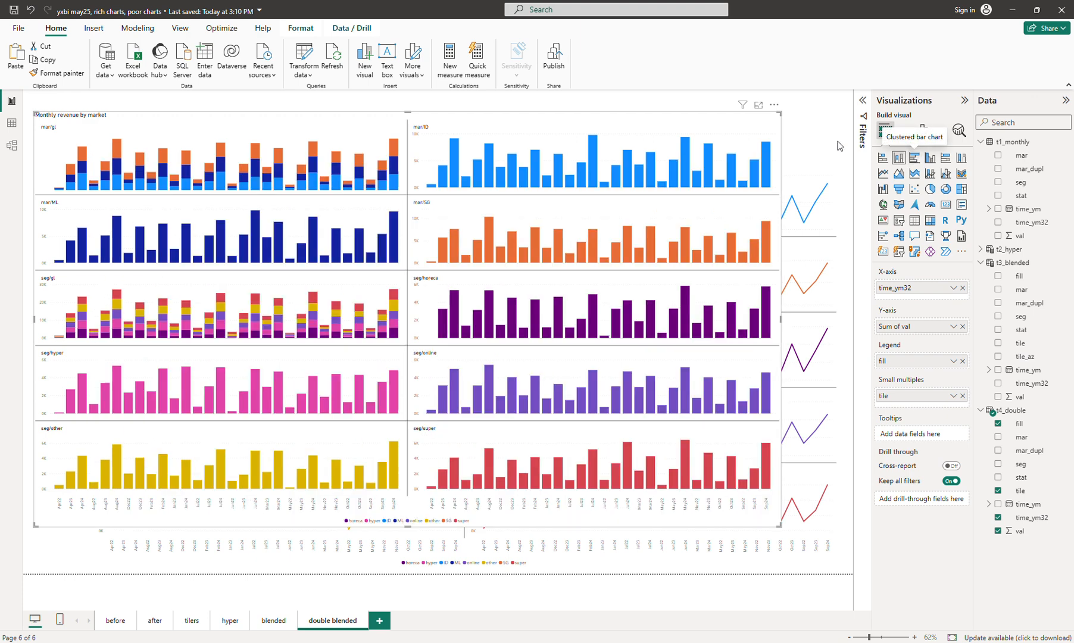
pyautogui.click(816, 101)
# Step: Inspect the t1_monthly table's stat column and its properties
pyautogui.click(1022, 148)
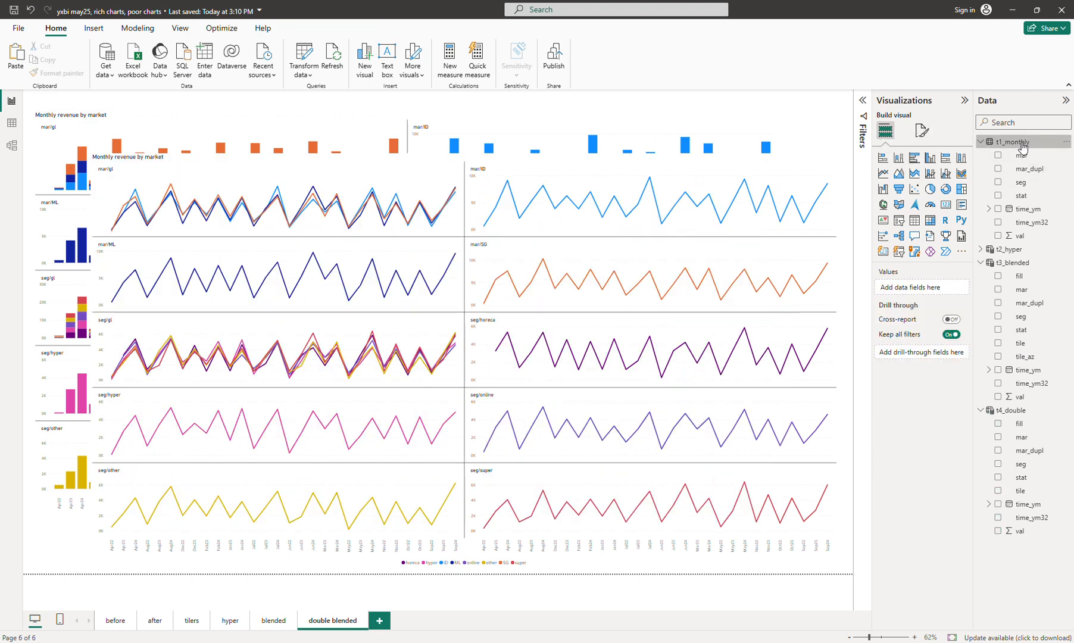
pyautogui.click(1023, 197)
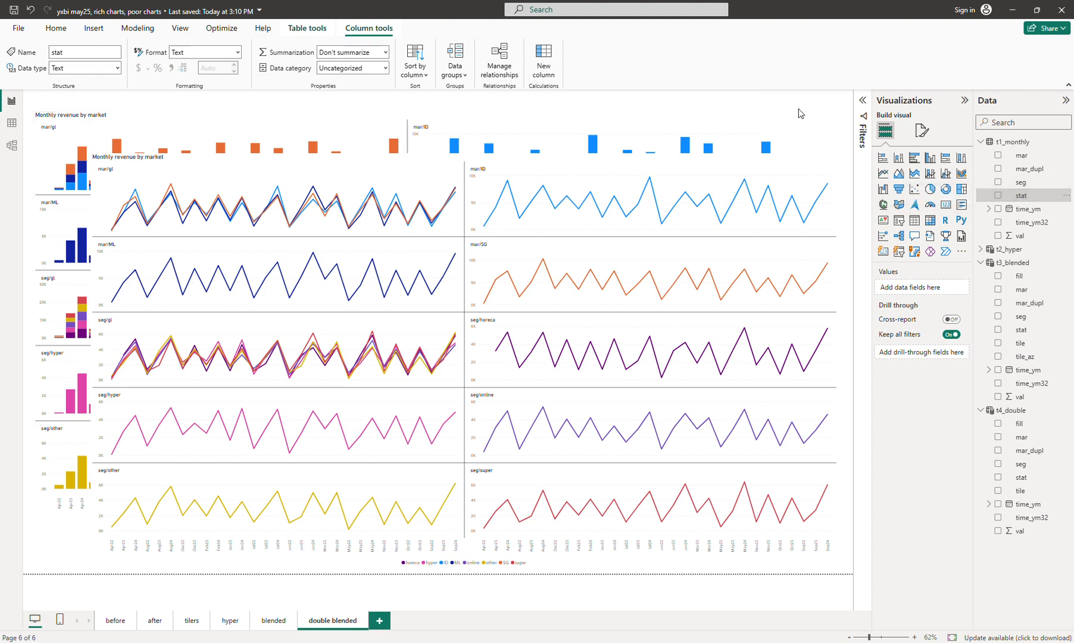
pyautogui.click(816, 109)
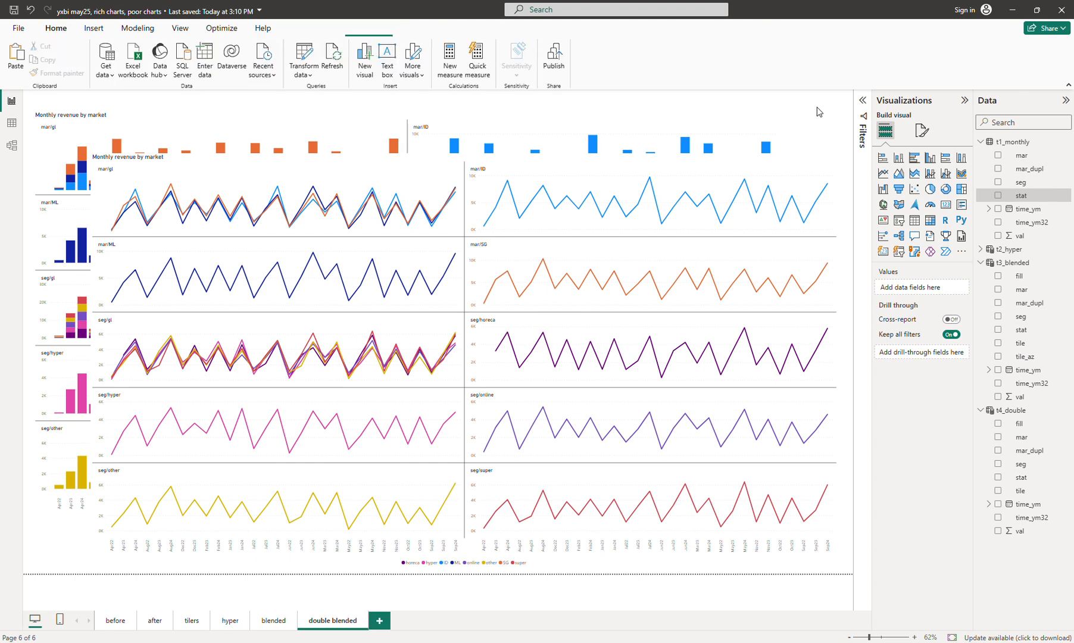
# Step: Compare the stacked column chart with the charts on the blended and hyper pages and return to the double blended page
pyautogui.click(72, 125)
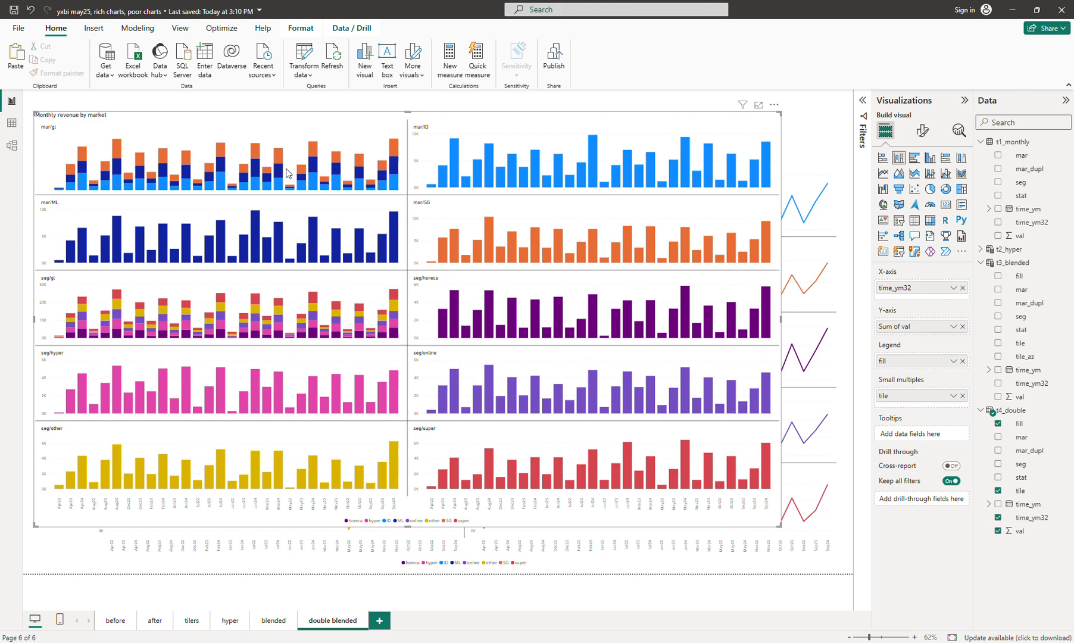
pyautogui.click(27, 386)
pyautogui.click(46, 440)
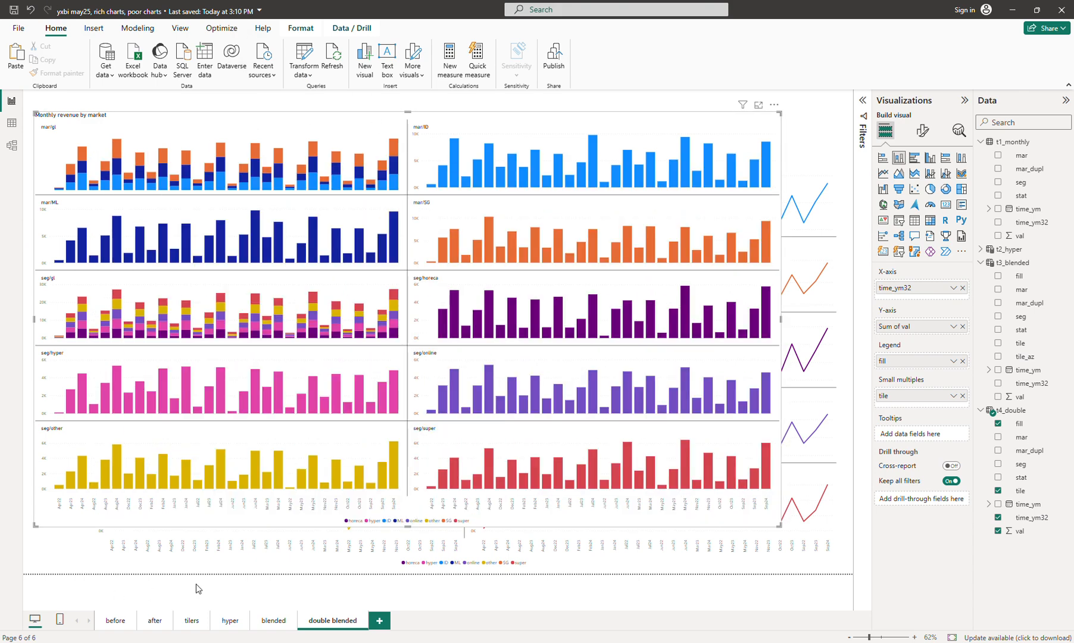
pyautogui.click(274, 620)
pyautogui.click(228, 623)
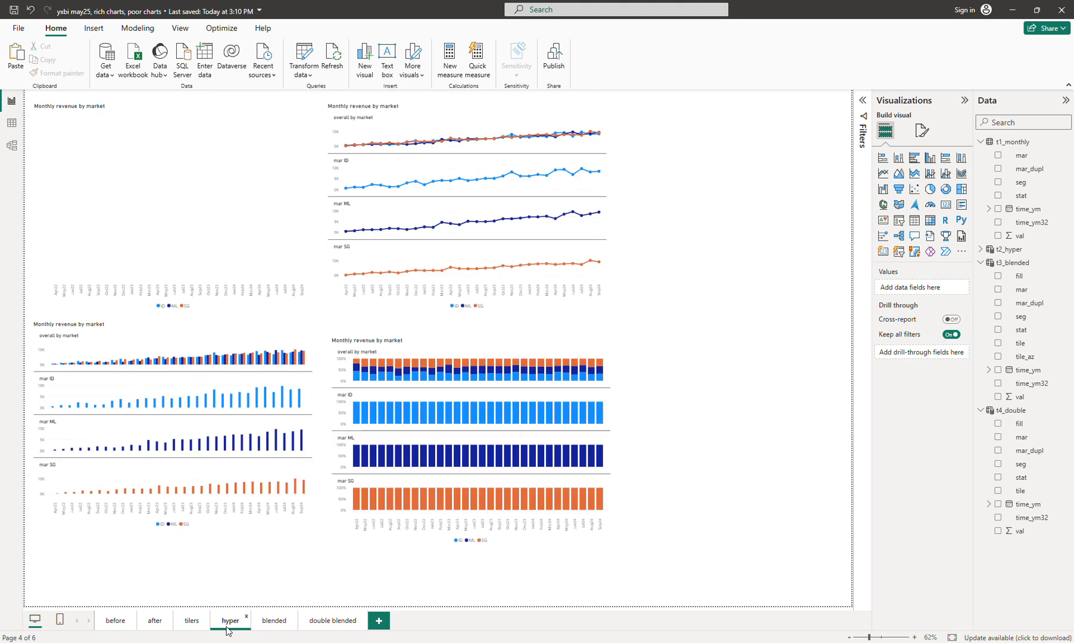
pyautogui.click(324, 622)
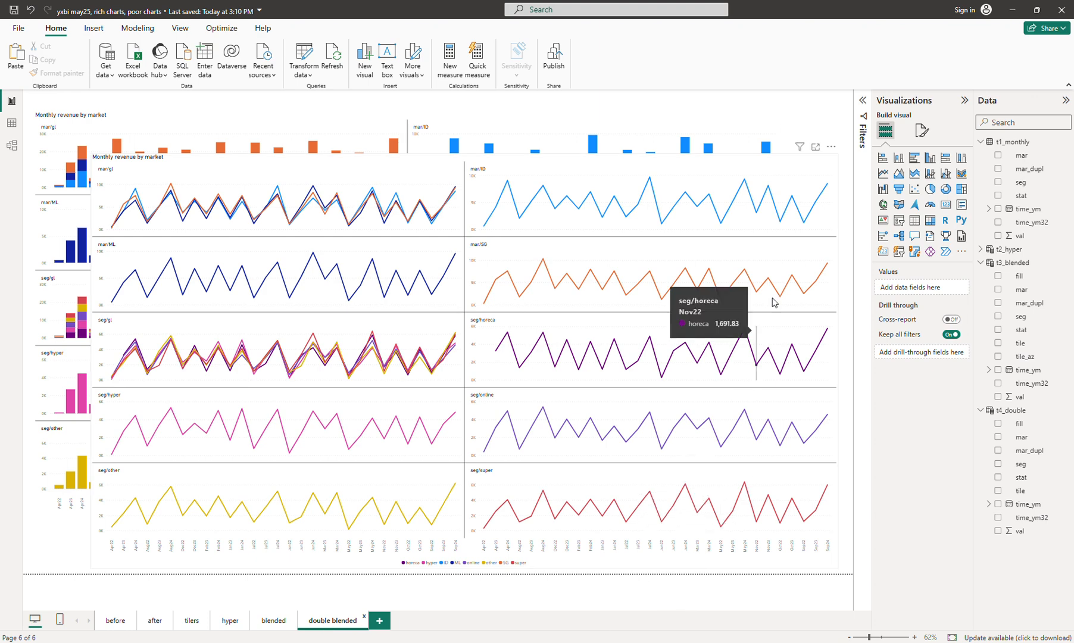
# Step: Add t1_monthly's stat field as a filter on all pages and toggle its sal value on the double blended page
pyautogui.click(863, 143)
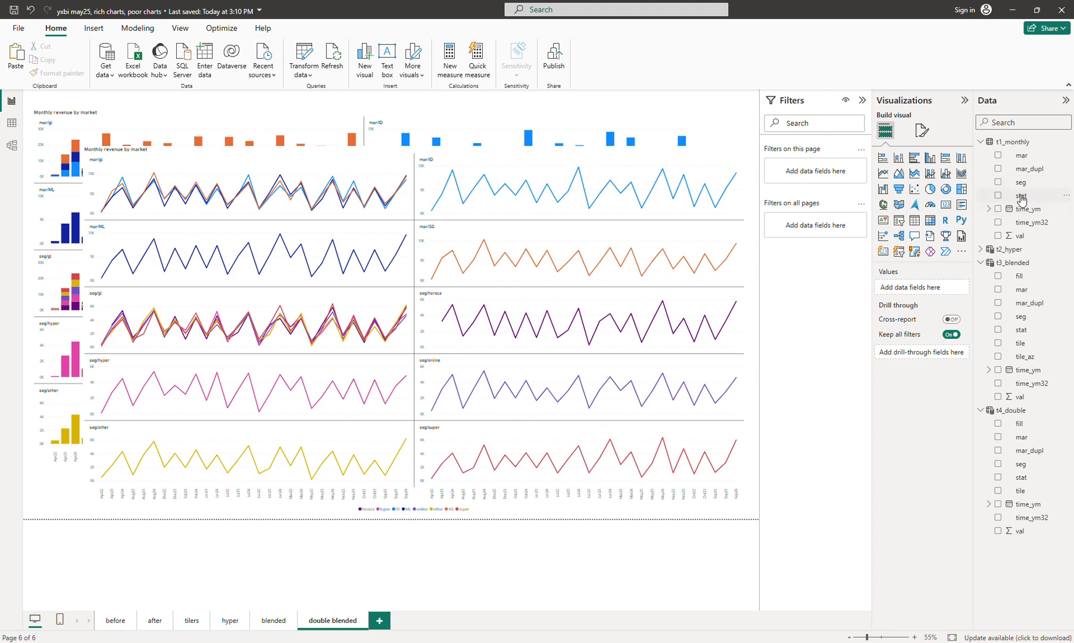
pyautogui.moveTo(1021, 197); pyautogui.dragTo(832, 235)
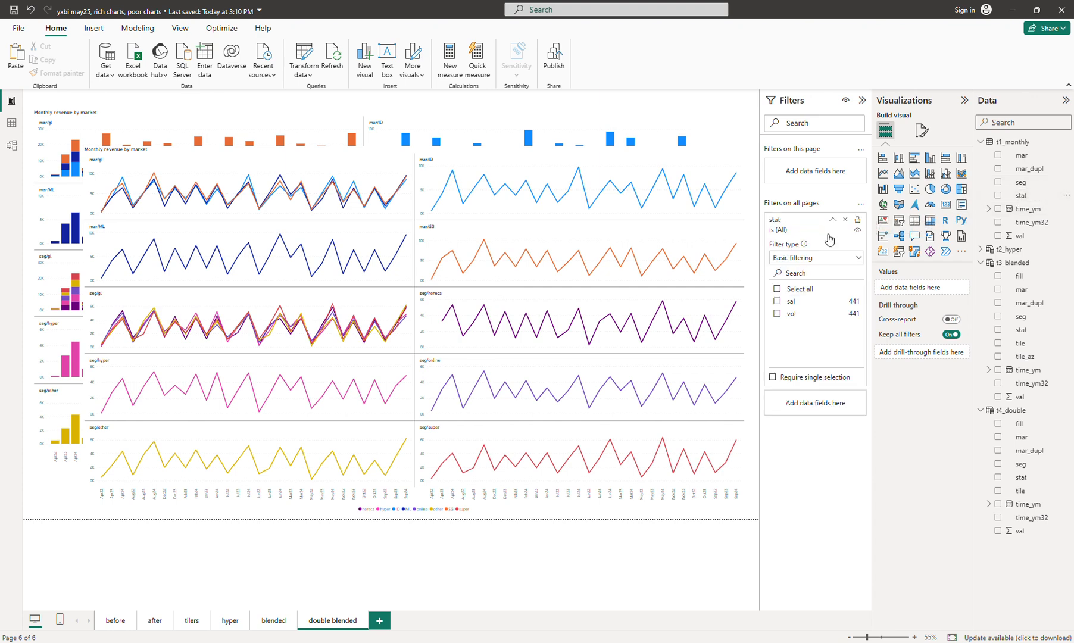
pyautogui.click(790, 305)
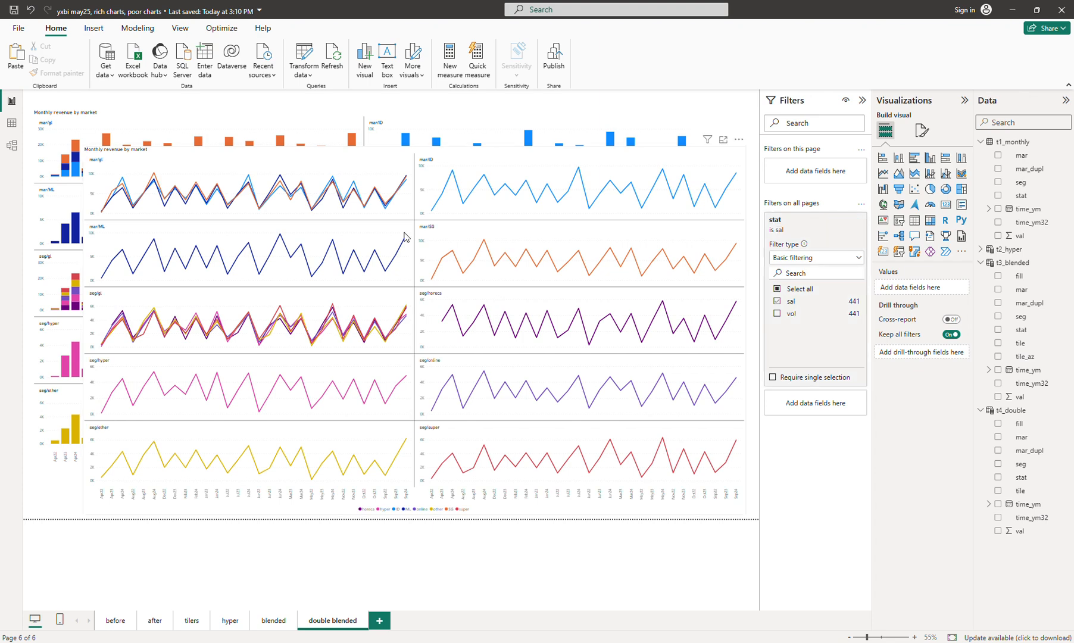
pyautogui.click(776, 301)
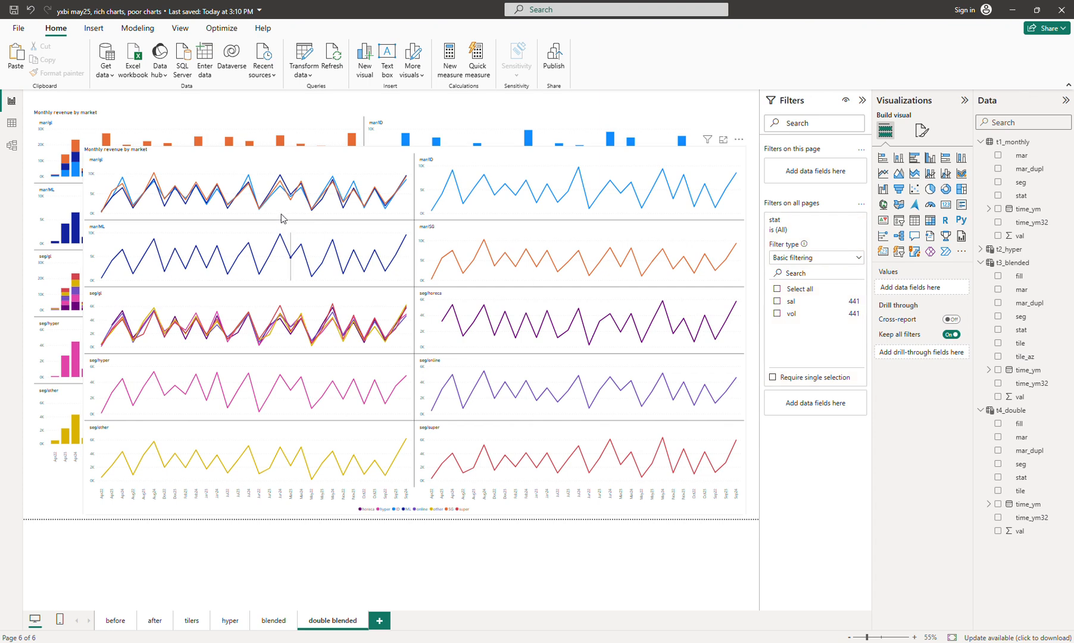
# Step: Test the all-pages stat filter on the before page by switching sal on and off, and remove the filter
pyautogui.click(122, 625)
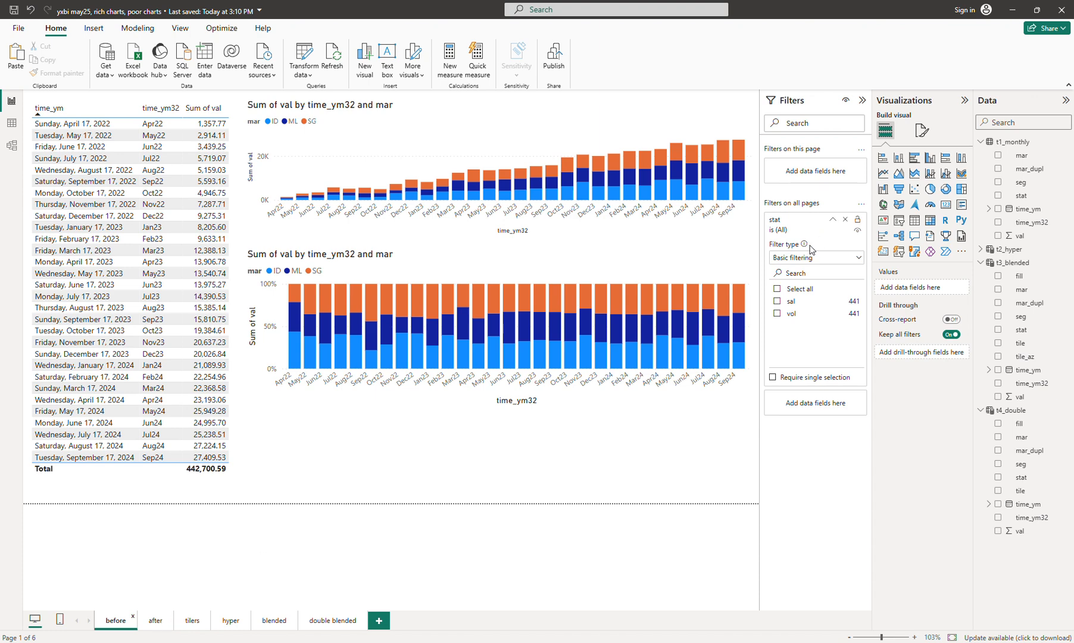
pyautogui.click(789, 302)
pyautogui.click(789, 302)
pyautogui.click(789, 302)
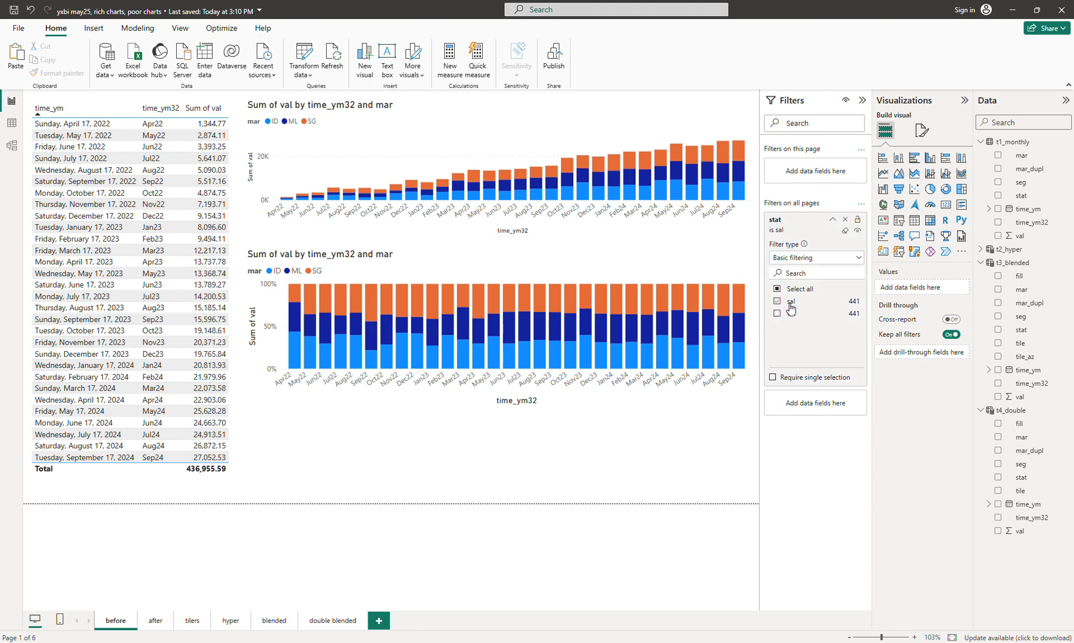
pyautogui.click(789, 302)
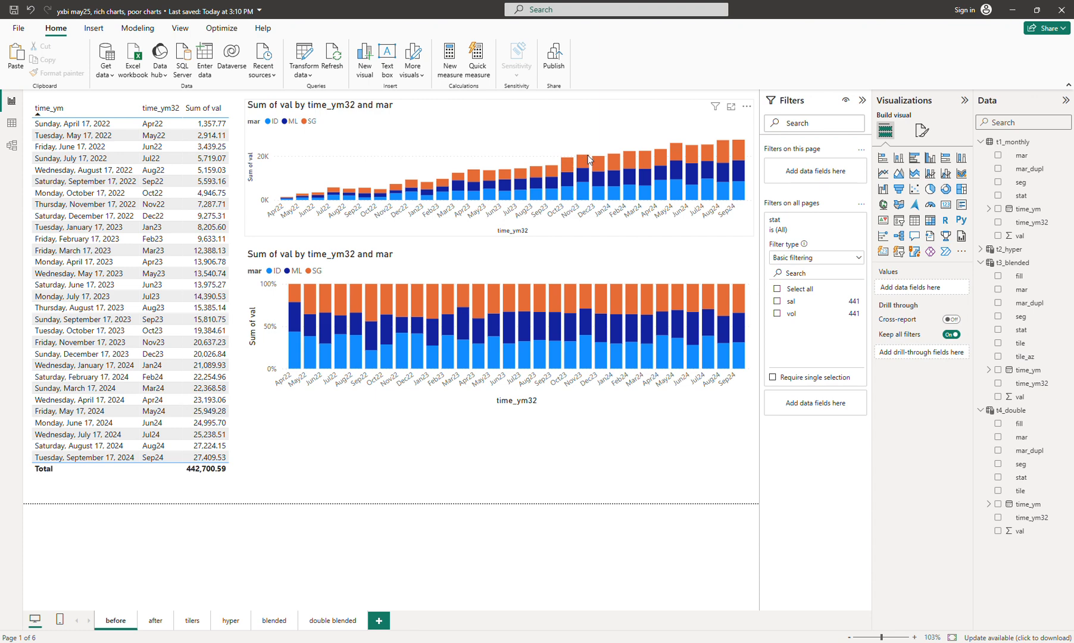
pyautogui.click(791, 303)
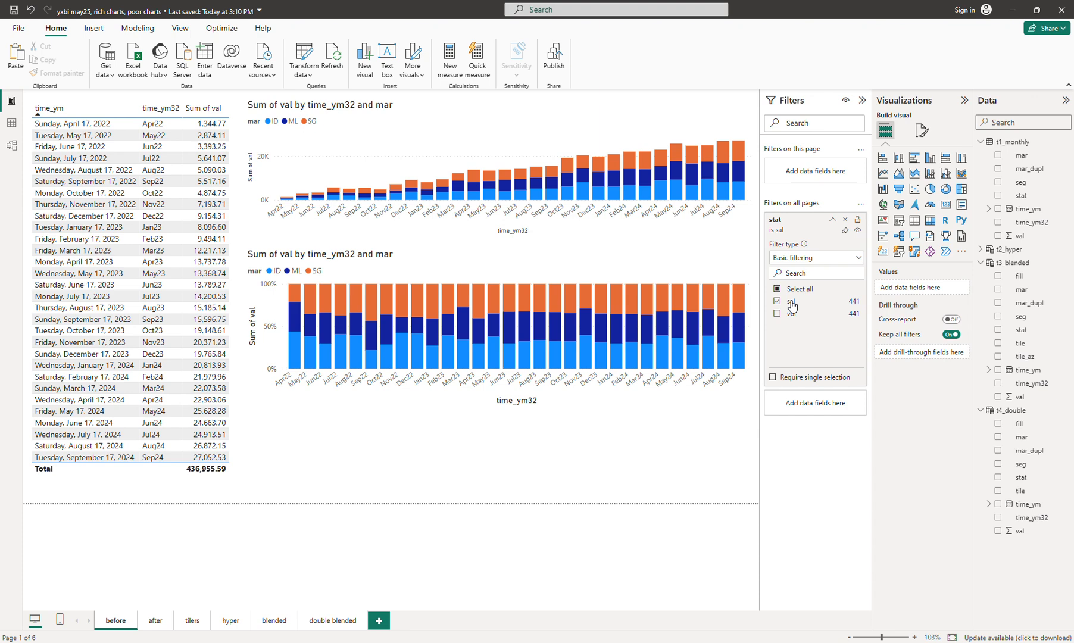
pyautogui.click(791, 303)
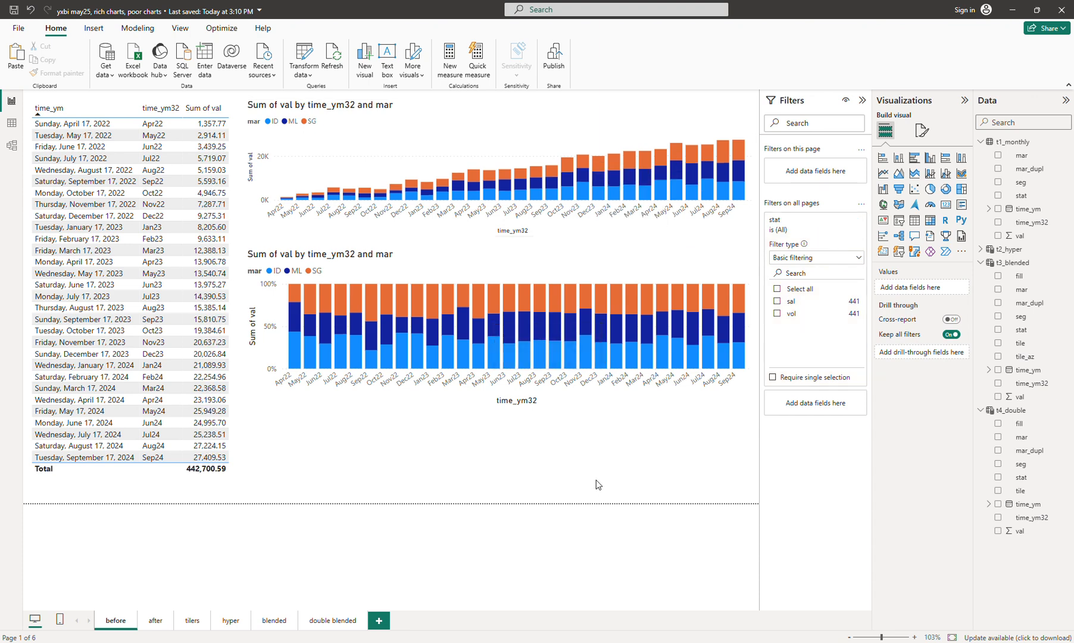
pyautogui.click(787, 304)
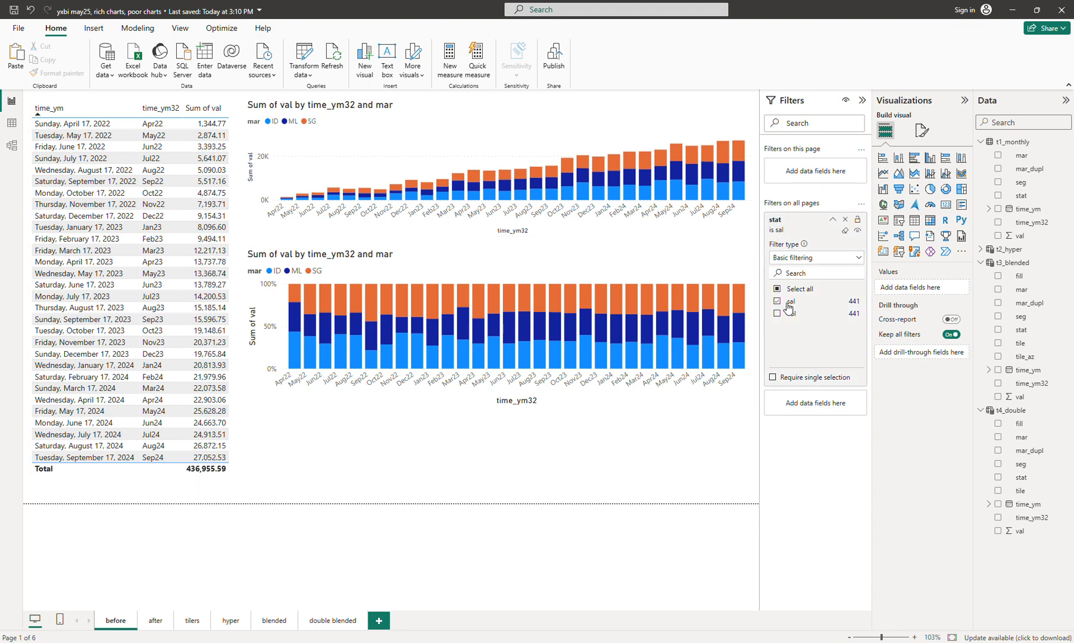
pyautogui.click(787, 303)
pyautogui.click(787, 304)
pyautogui.click(786, 303)
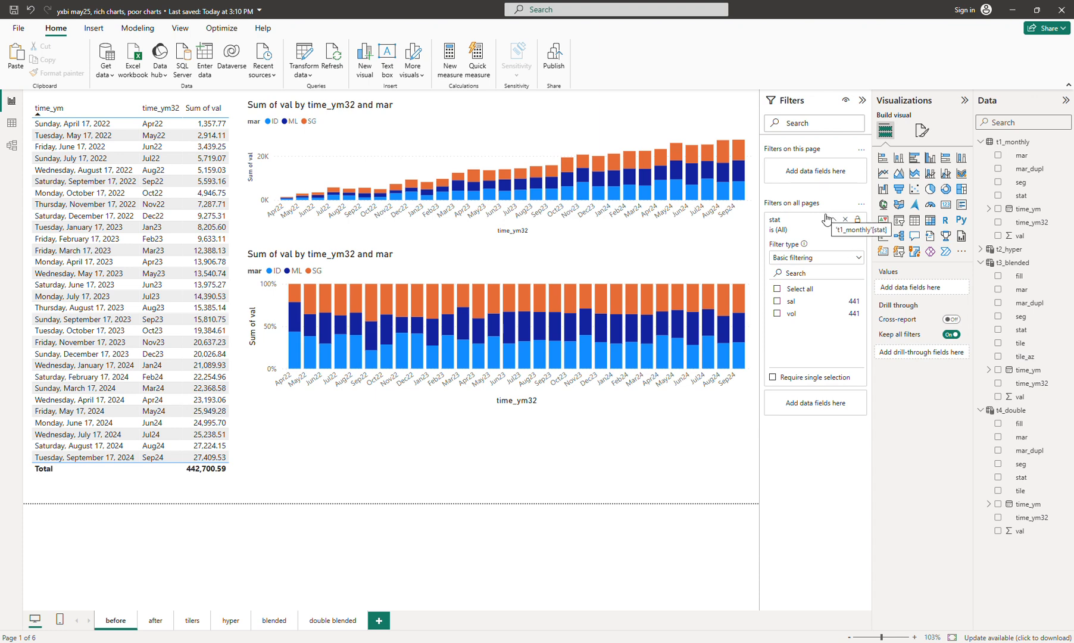
pyautogui.click(845, 220)
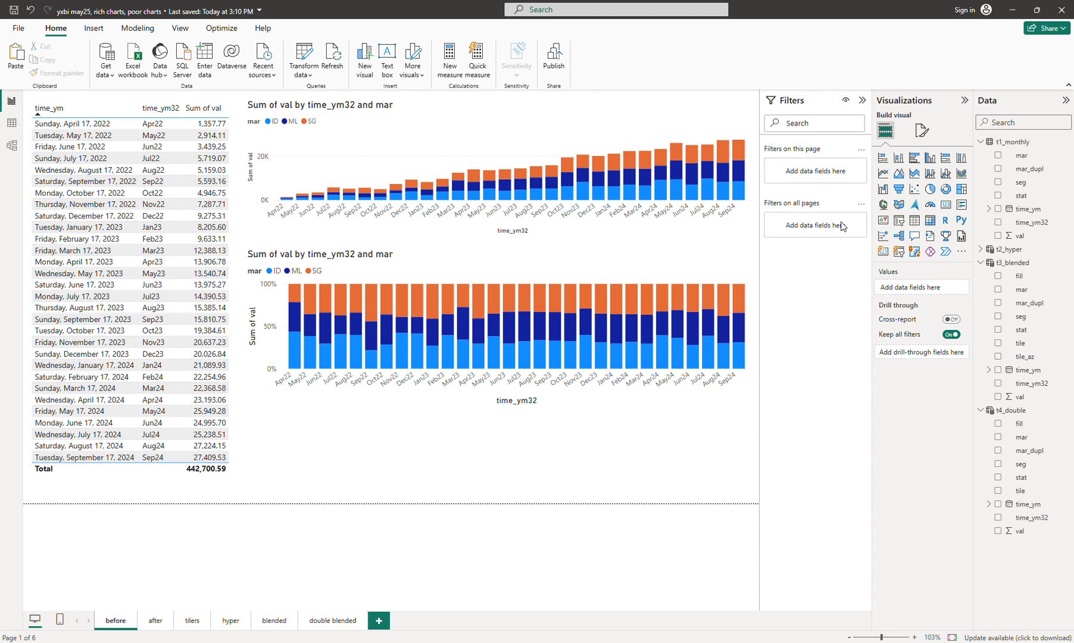
# Step: List only the fields of t1_monthly and t2_hyper, and filter all pages by t1_monthly's stat field set to sal
pyautogui.click(979, 141)
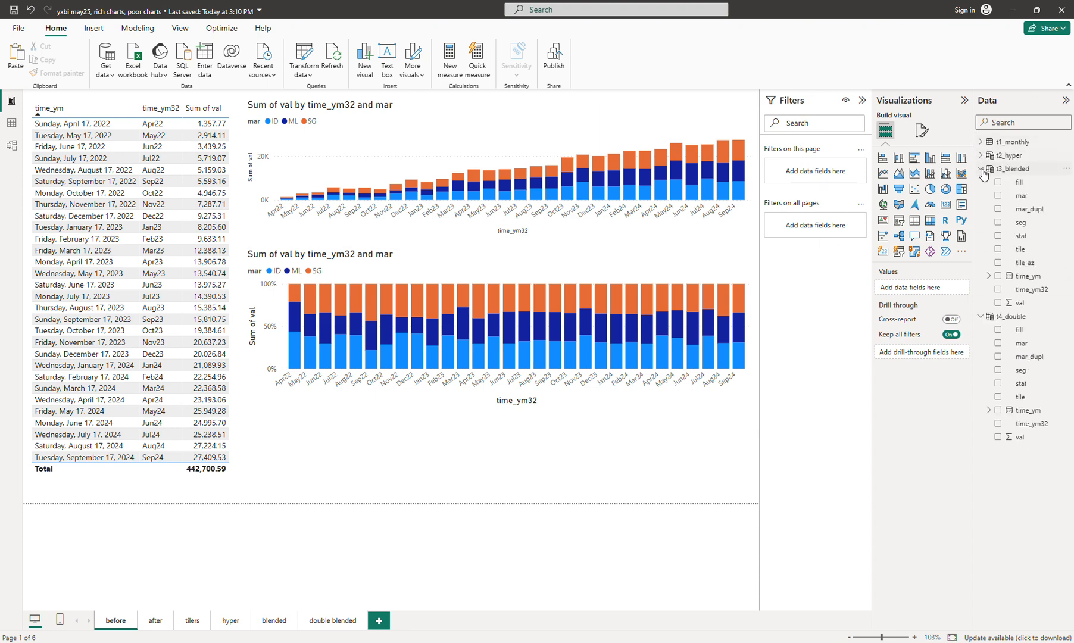
pyautogui.click(980, 169)
pyautogui.click(980, 183)
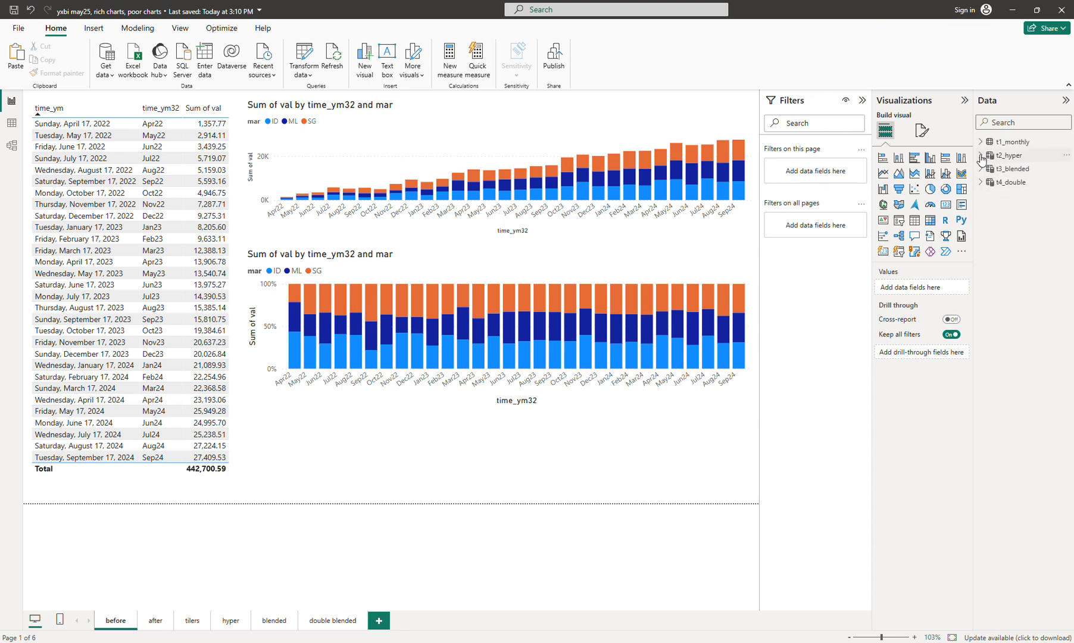
pyautogui.click(980, 155)
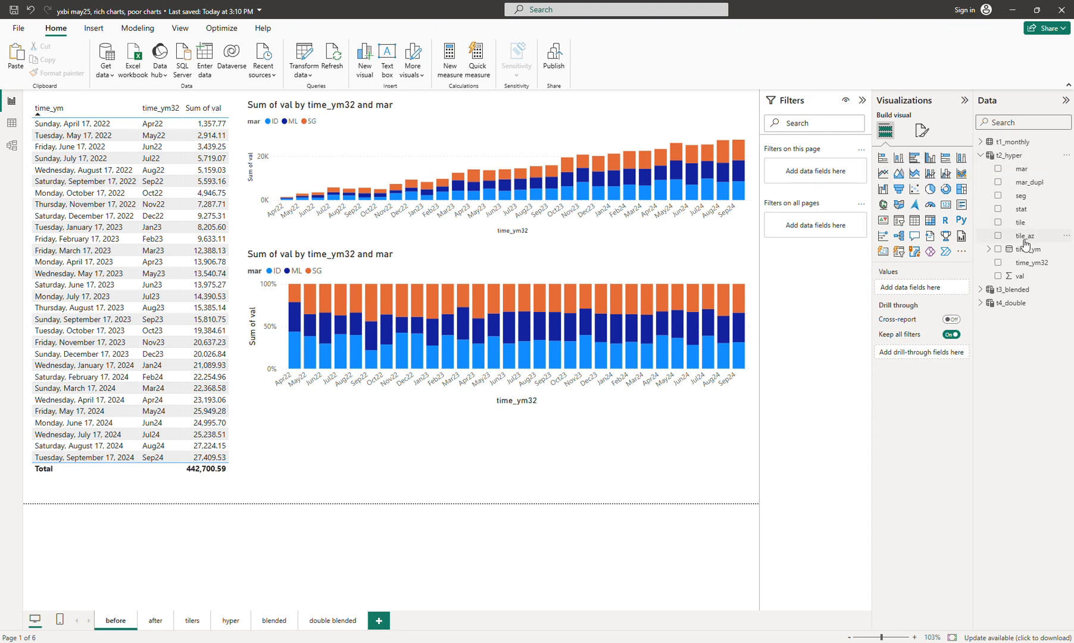
pyautogui.click(980, 142)
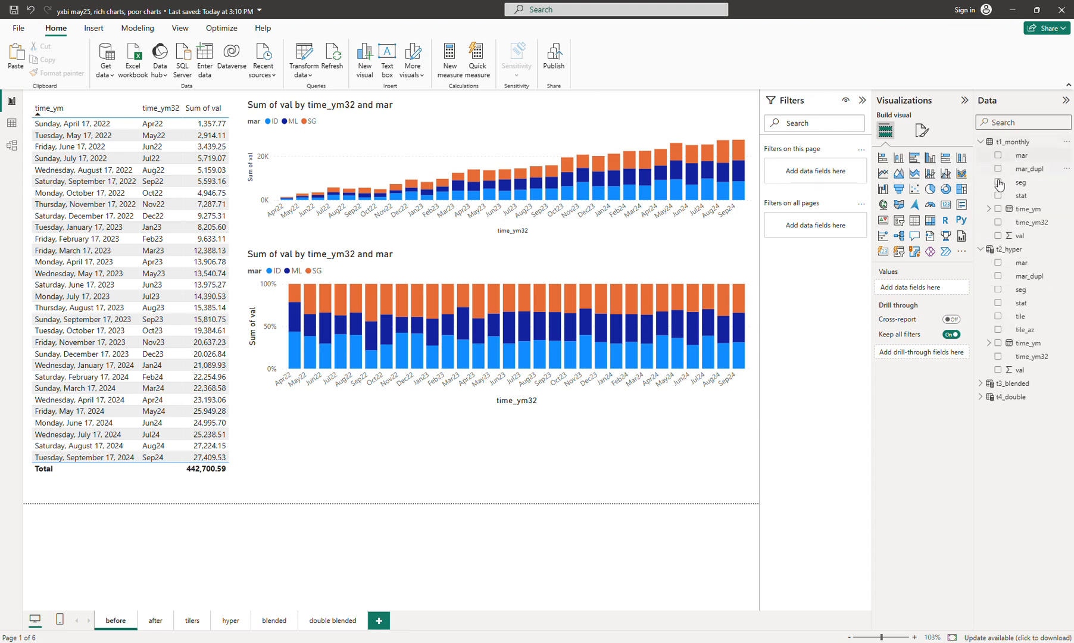
pyautogui.moveTo(1022, 198); pyautogui.dragTo(815, 226)
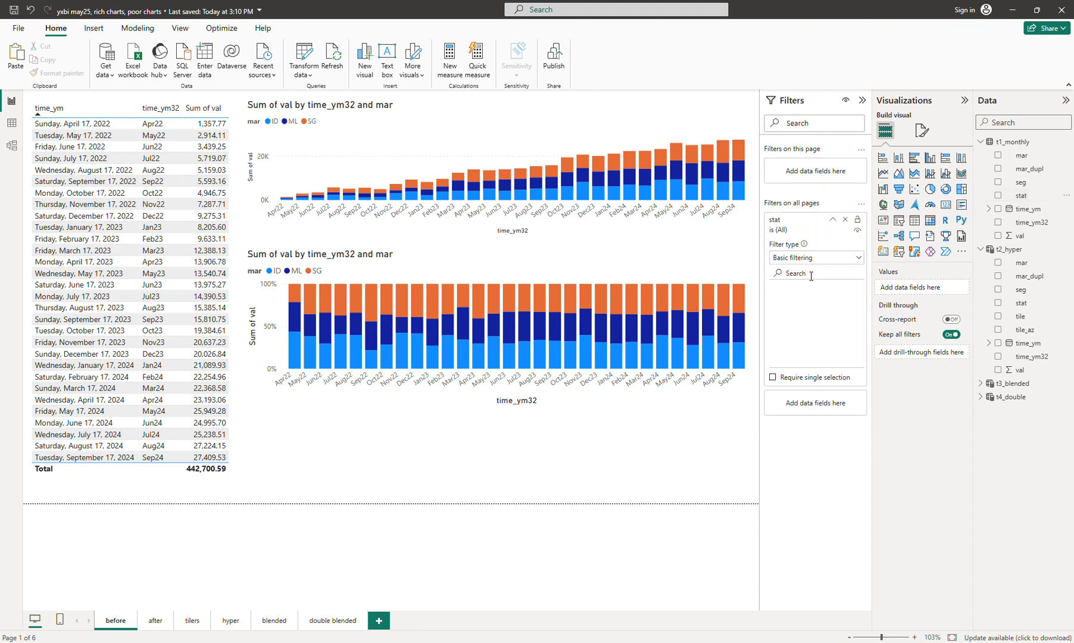
pyautogui.click(789, 304)
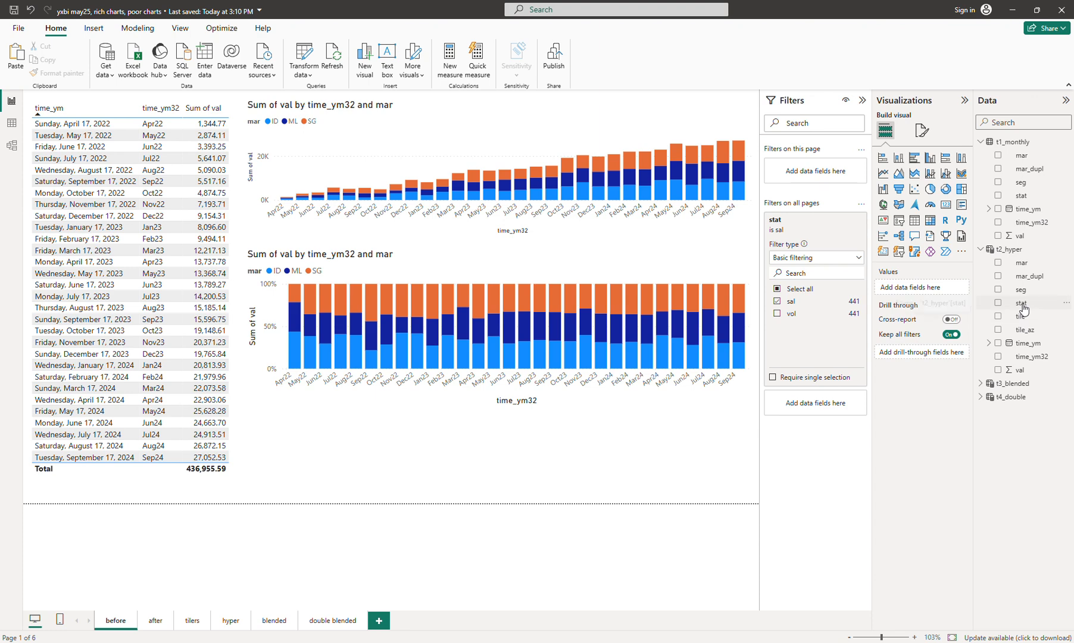
# Step: Try t2_hyper's stat field as a second all-pages filter, then remove both stat filters and collapse the two tables
pyautogui.moveTo(1023, 309); pyautogui.dragTo(834, 409)
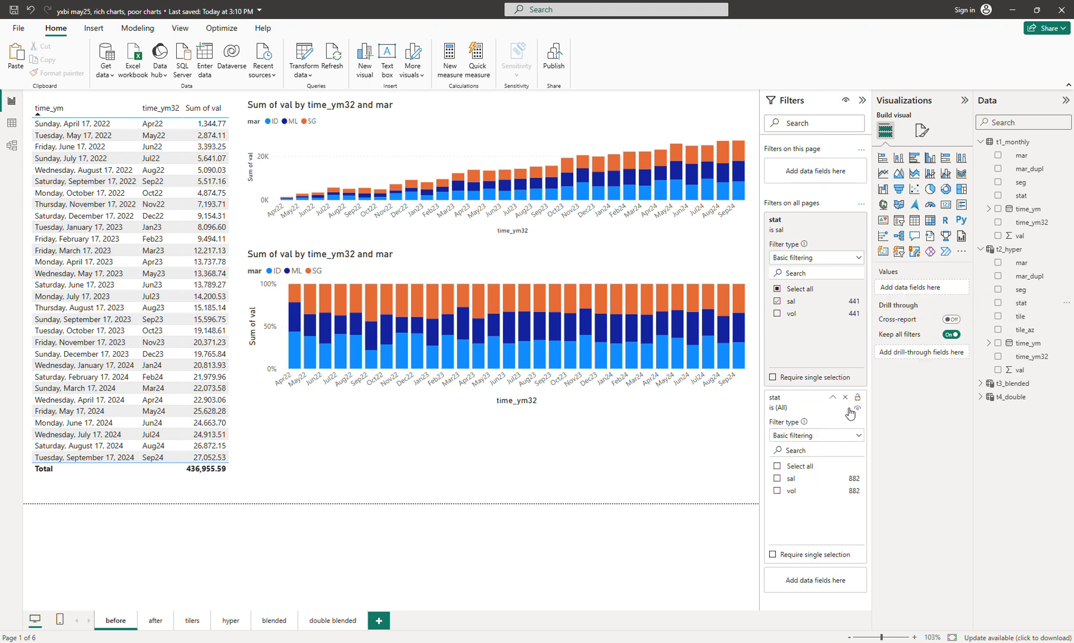
pyautogui.click(844, 398)
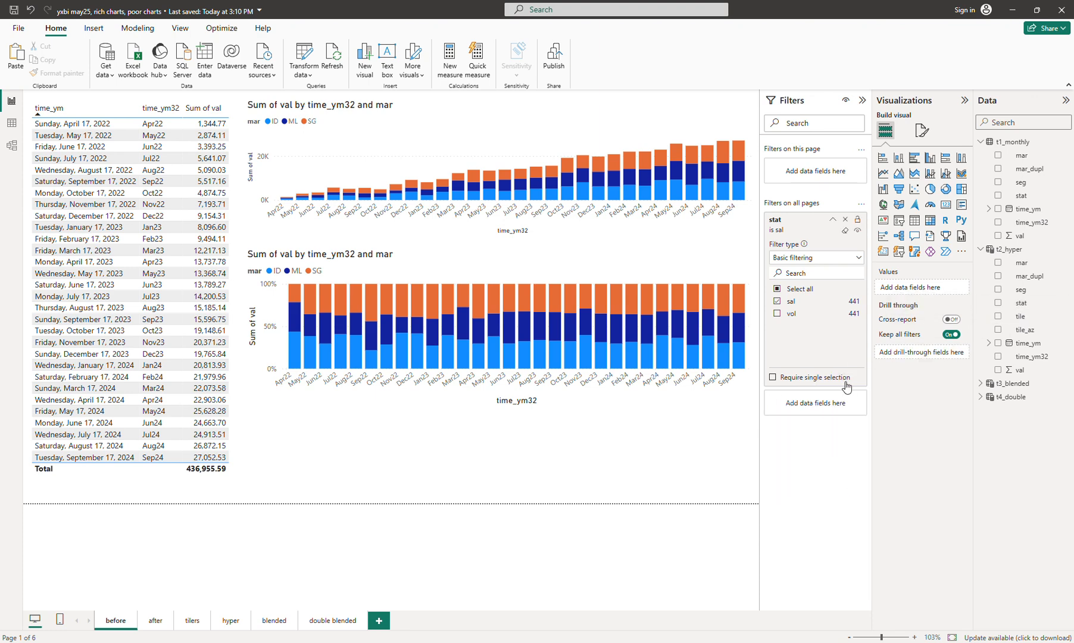
pyautogui.click(845, 222)
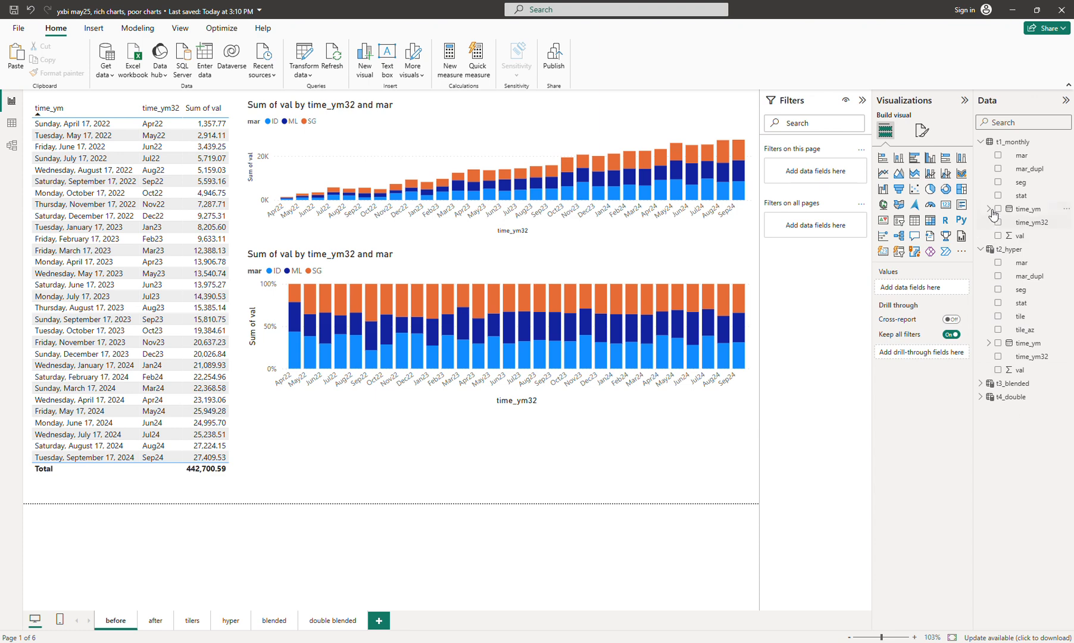
pyautogui.click(980, 142)
pyautogui.click(981, 155)
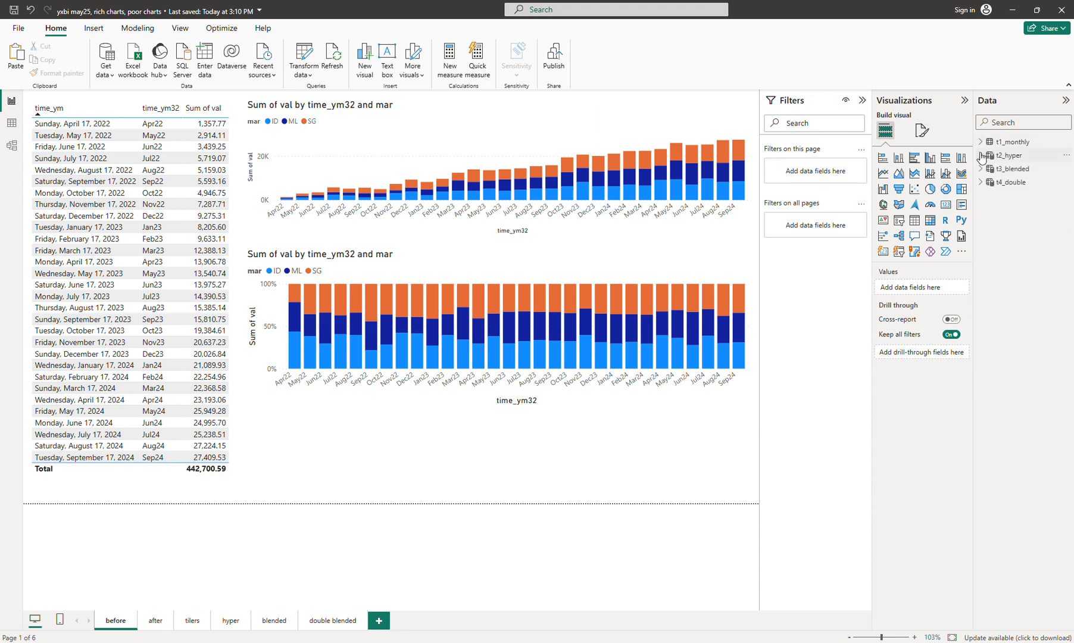
# Step: Edit the t1_monthly query to keep only rows where stat equals sal, and apply the change to the report
pyautogui.rightClick(1010, 142)
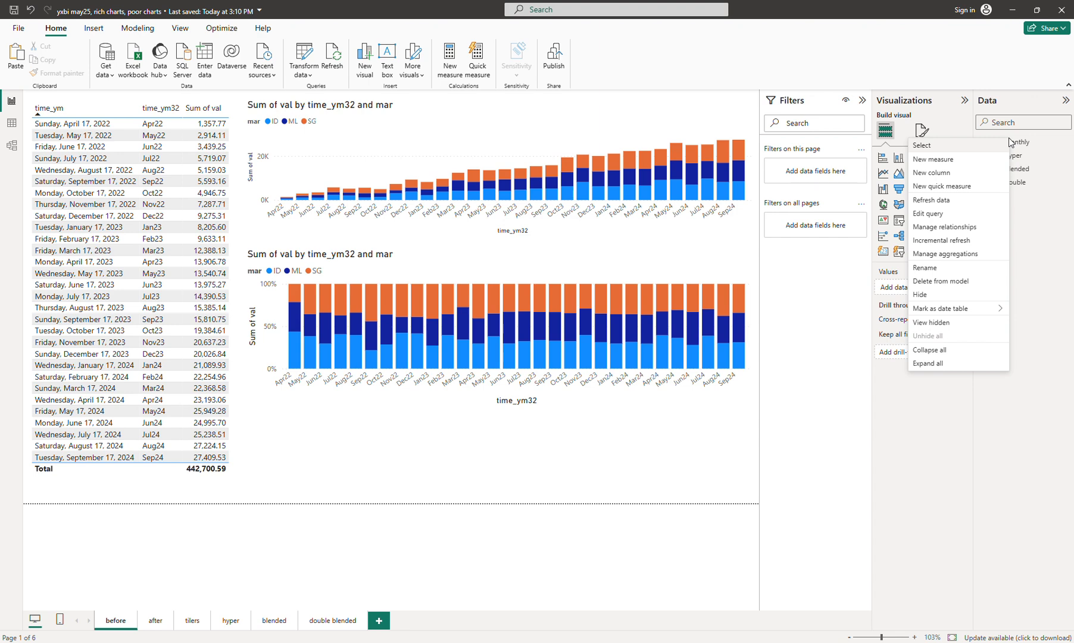
pyautogui.click(927, 215)
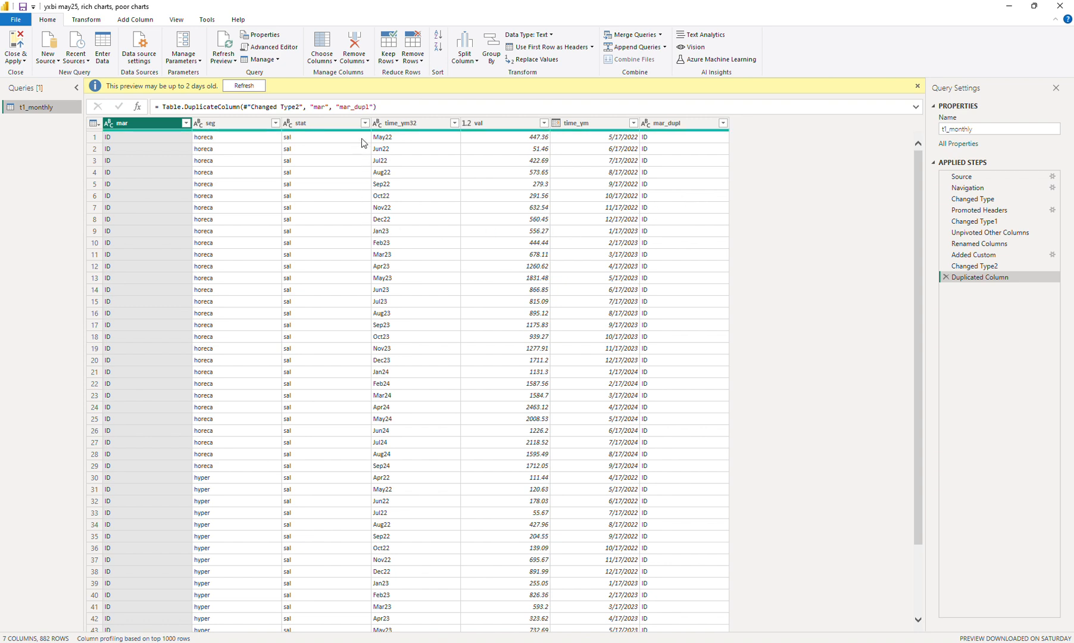
pyautogui.click(304, 142)
pyautogui.rightClick(304, 141)
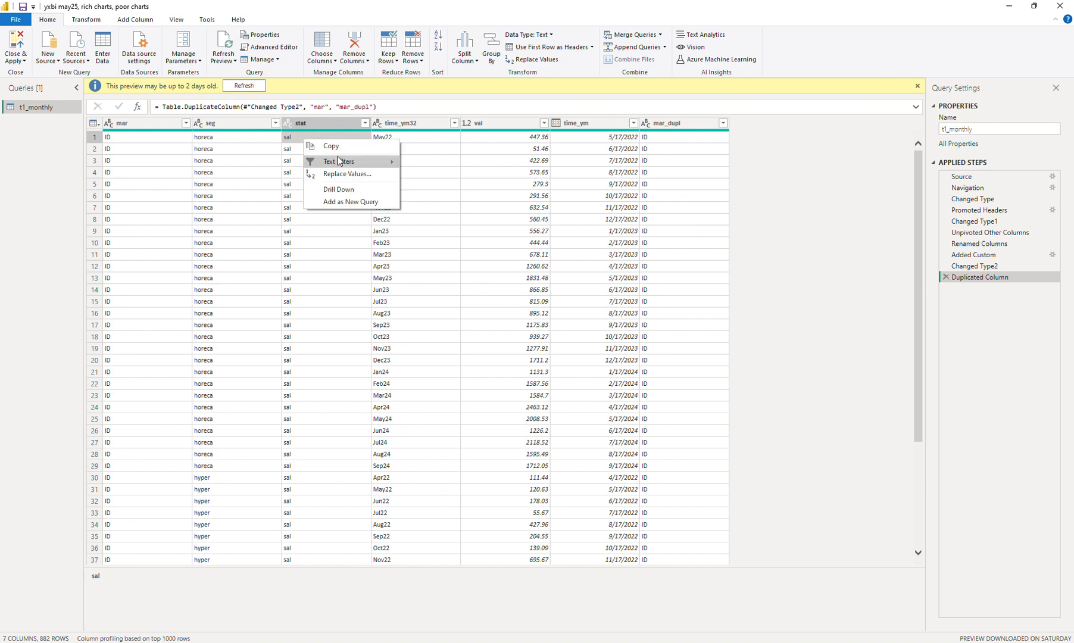
pyautogui.moveTo(339, 162)
pyautogui.click(429, 162)
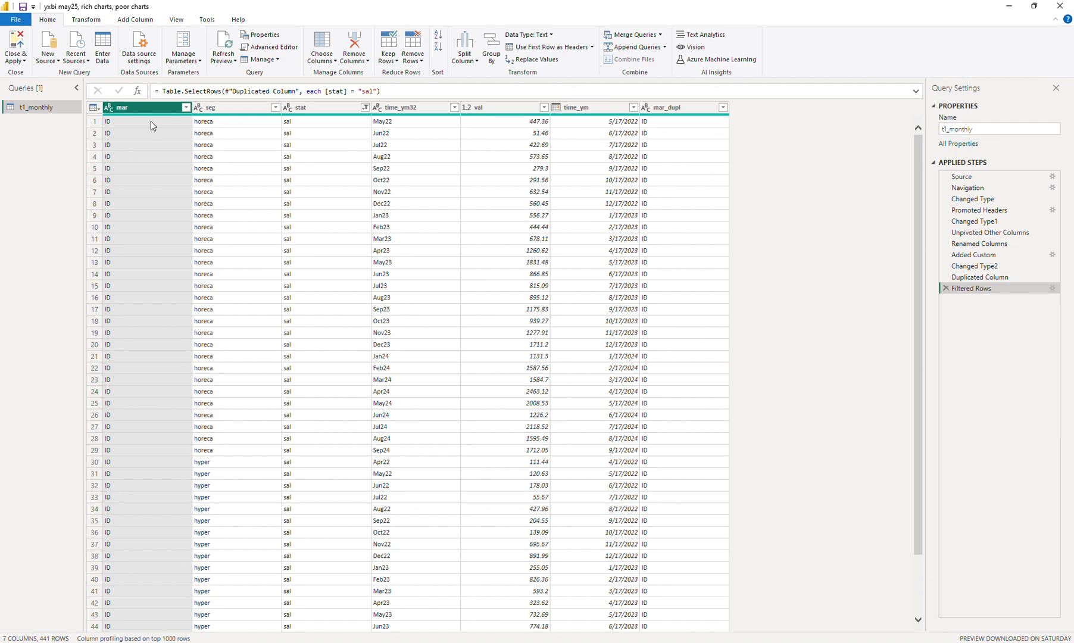
pyautogui.click(16, 60)
pyautogui.click(21, 72)
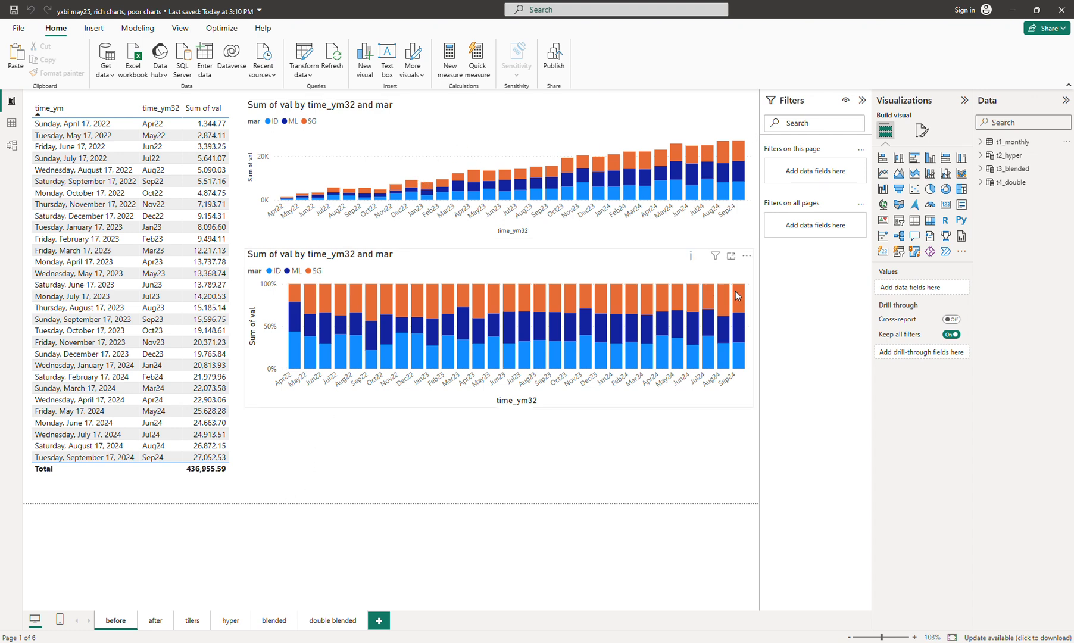
# Step: Check the stat values of t1_monthly and t2_hyper by adding both fields as all-pages filters, and remove both filters
pyautogui.click(995, 143)
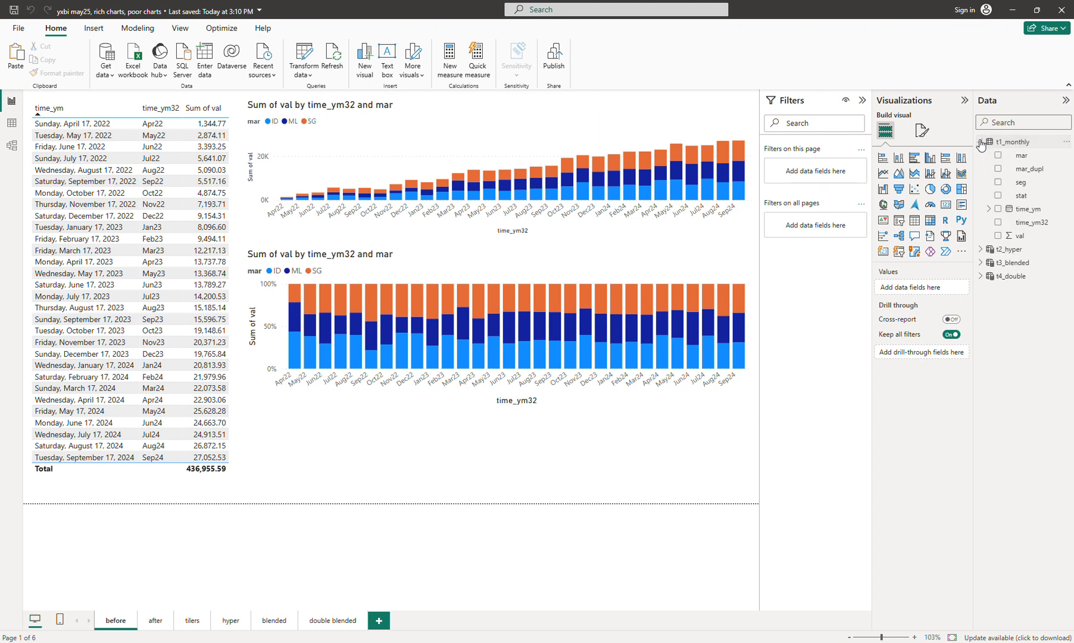
pyautogui.moveTo(1018, 195); pyautogui.dragTo(814, 225)
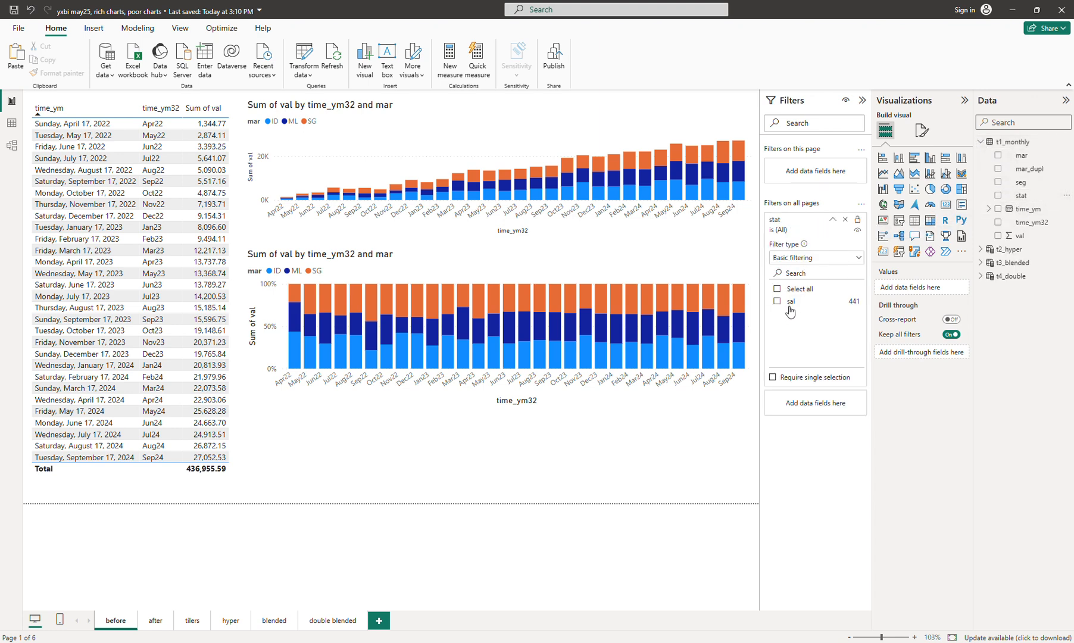
pyautogui.click(980, 142)
pyautogui.click(980, 155)
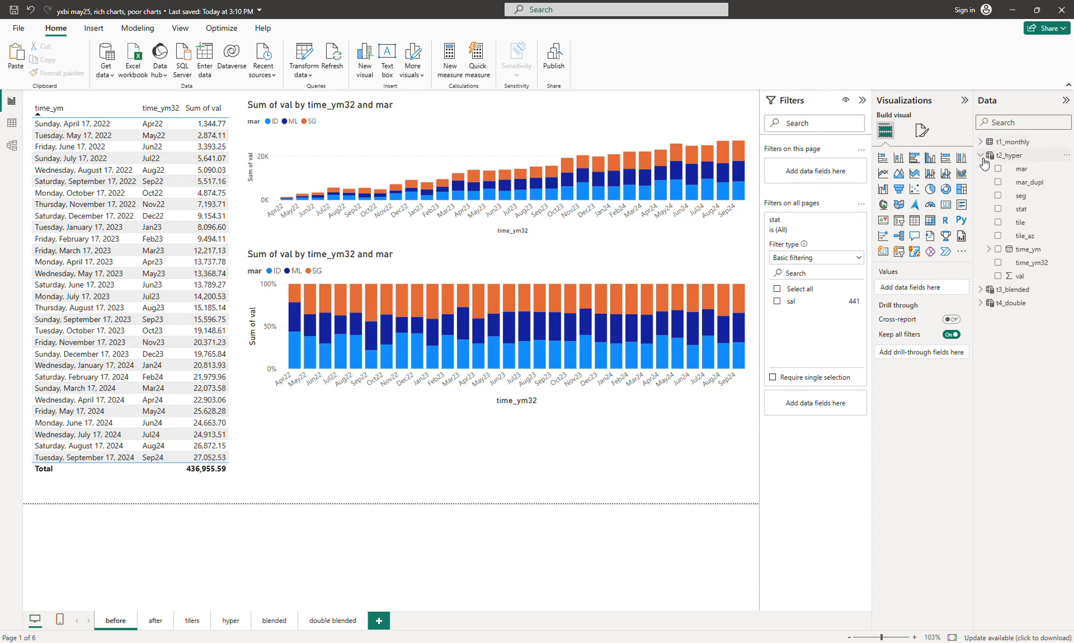
pyautogui.moveTo(1021, 209); pyautogui.dragTo(850, 410)
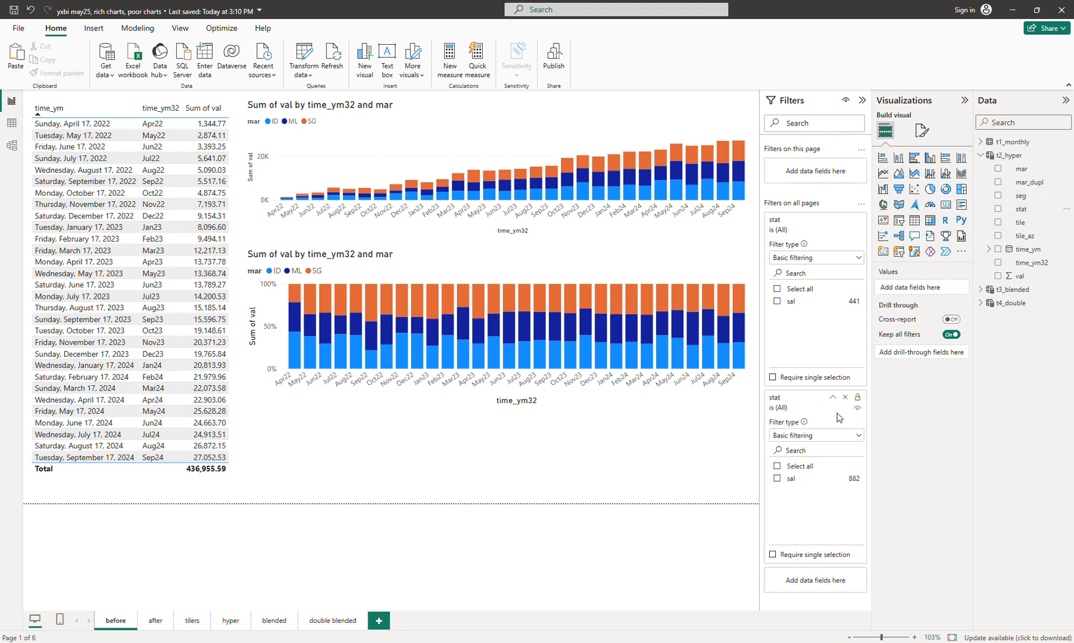
pyautogui.click(844, 398)
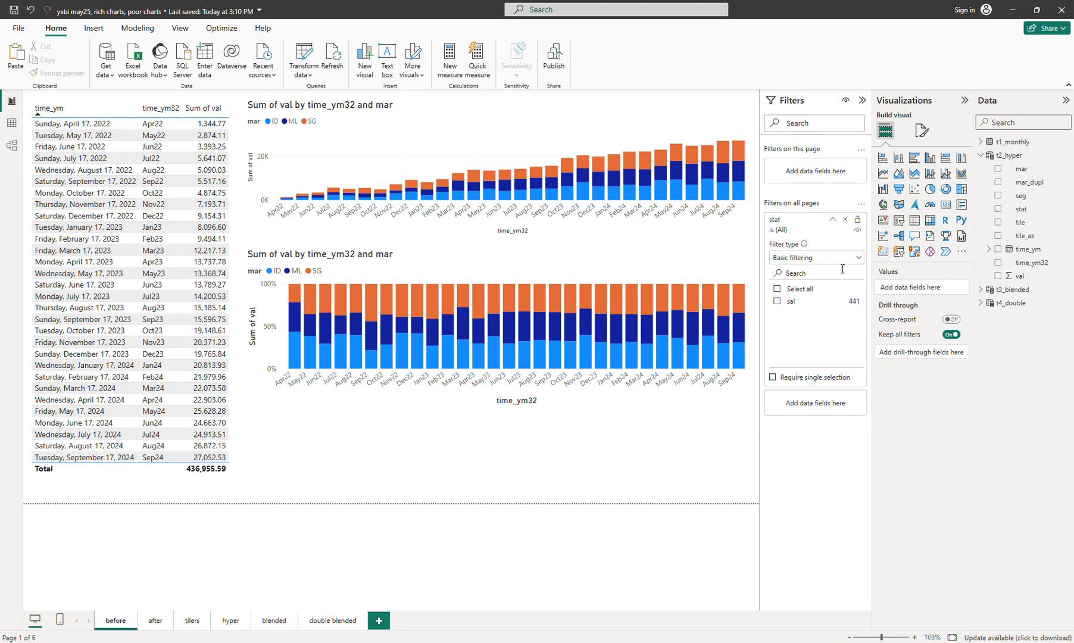
pyautogui.click(845, 219)
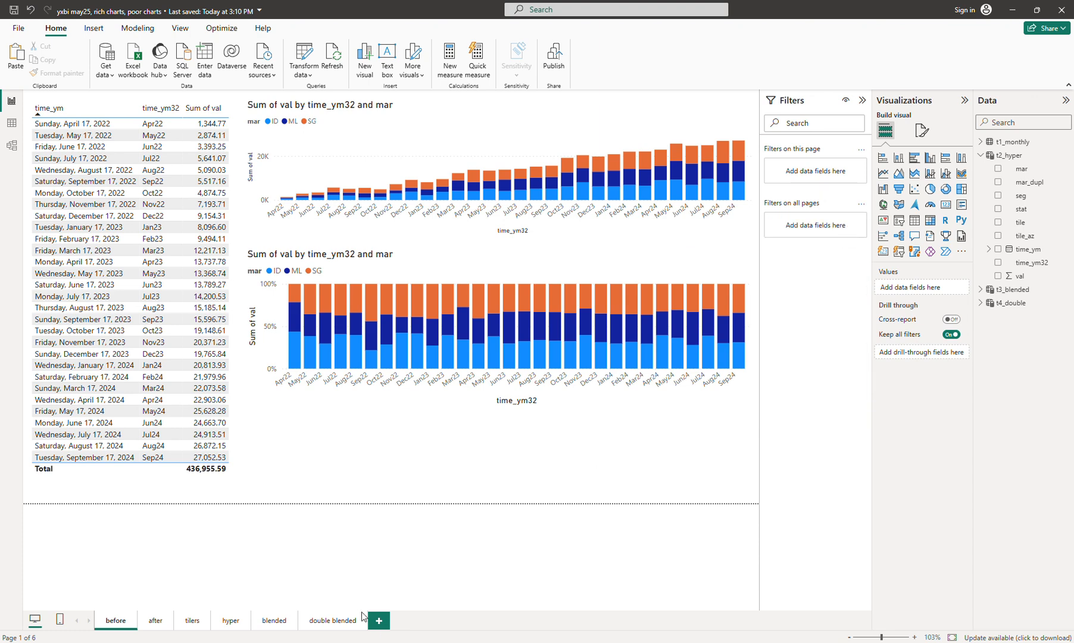
# Step: Add a new report page with a matrix built from t1_monthly's mar, stat and time_ym32 fields
pyautogui.click(380, 621)
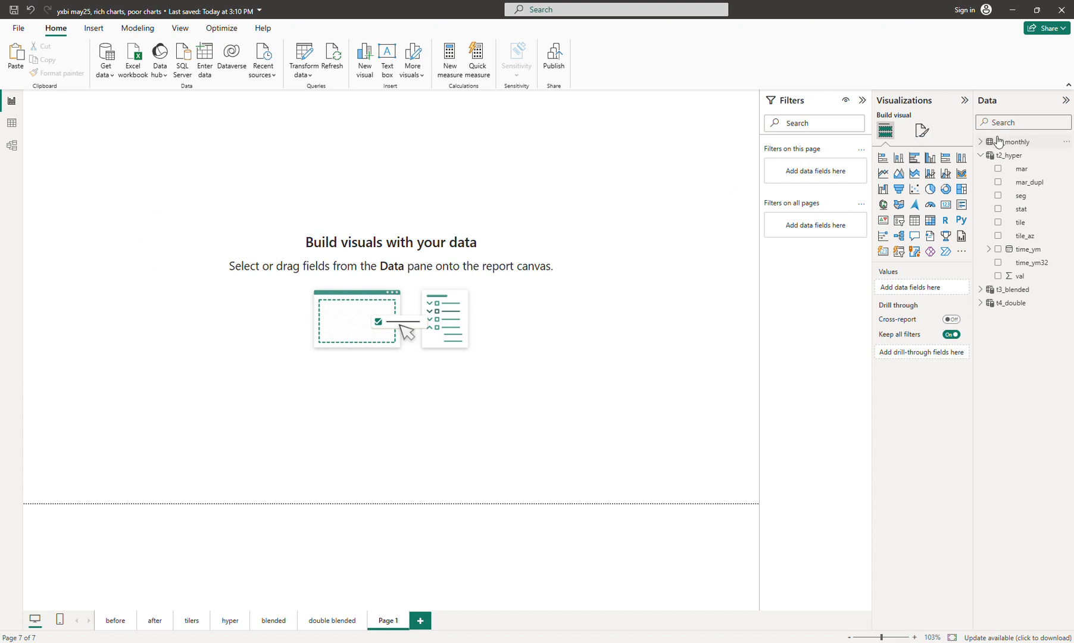
pyautogui.click(980, 142)
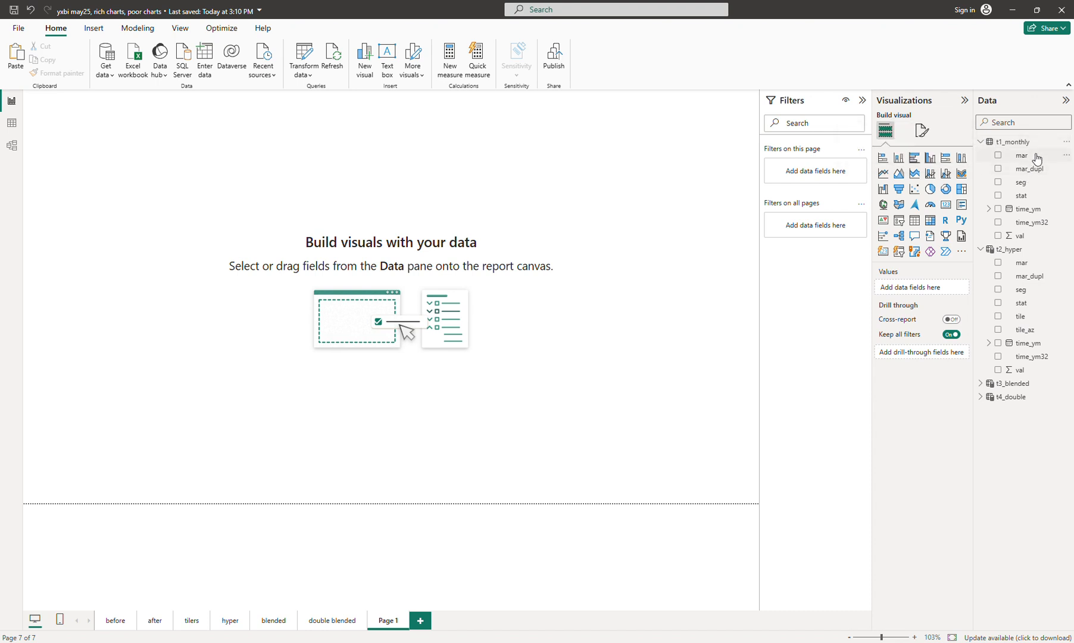
pyautogui.click(999, 157)
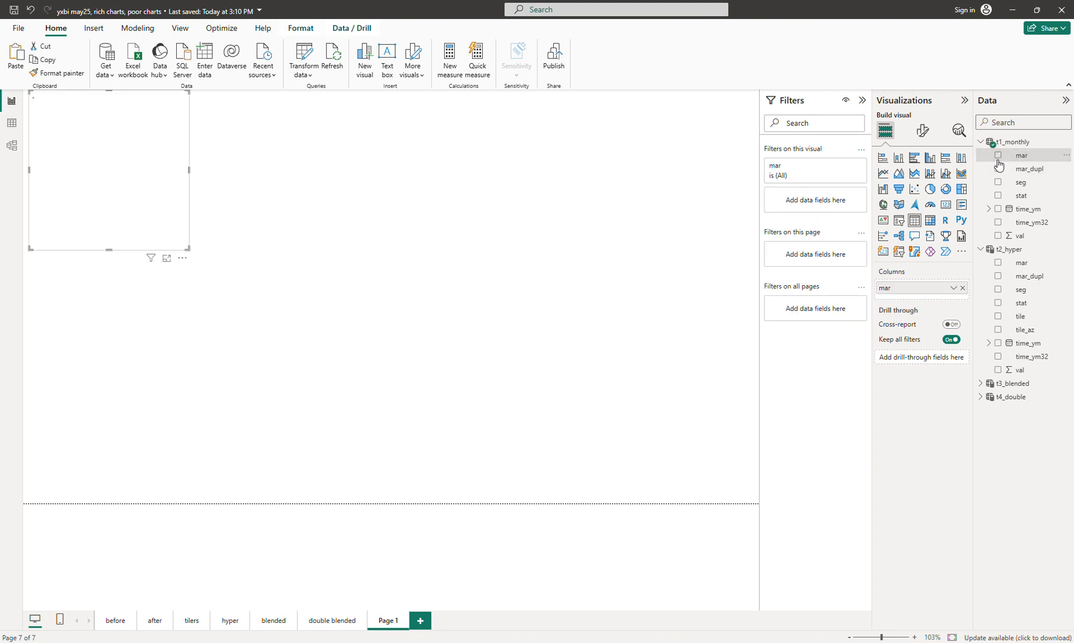
pyautogui.click(998, 196)
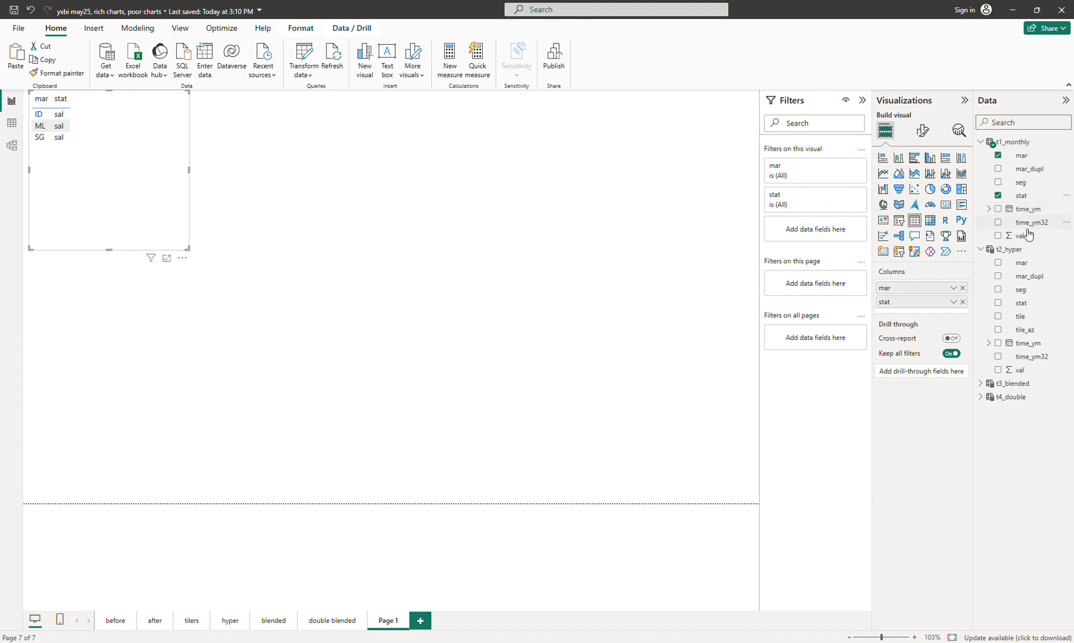
pyautogui.click(998, 223)
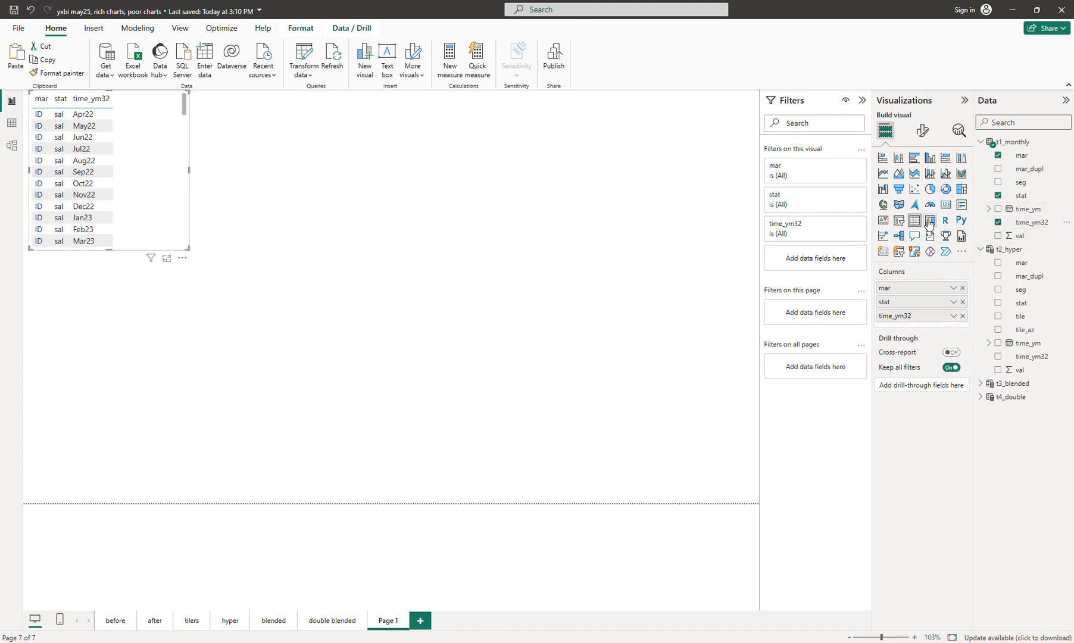
pyautogui.click(929, 221)
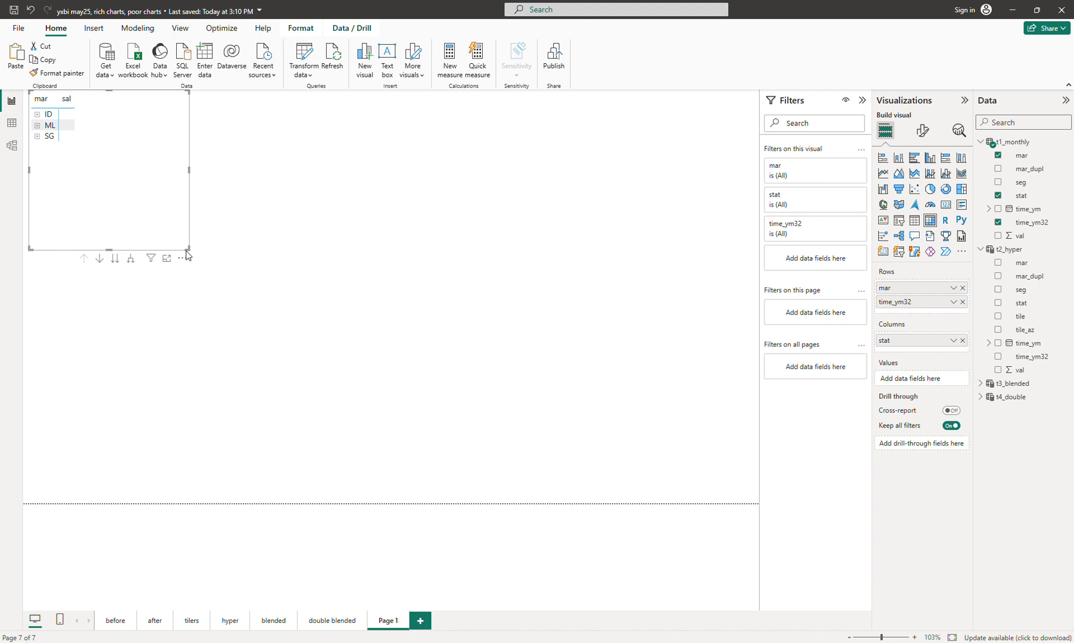
# Step: Arrange the matrix with mar and stat as rows and time_ym32 as columns, expanding all rows and widening the visual
pyautogui.moveTo(187, 252); pyautogui.dragTo(571, 325)
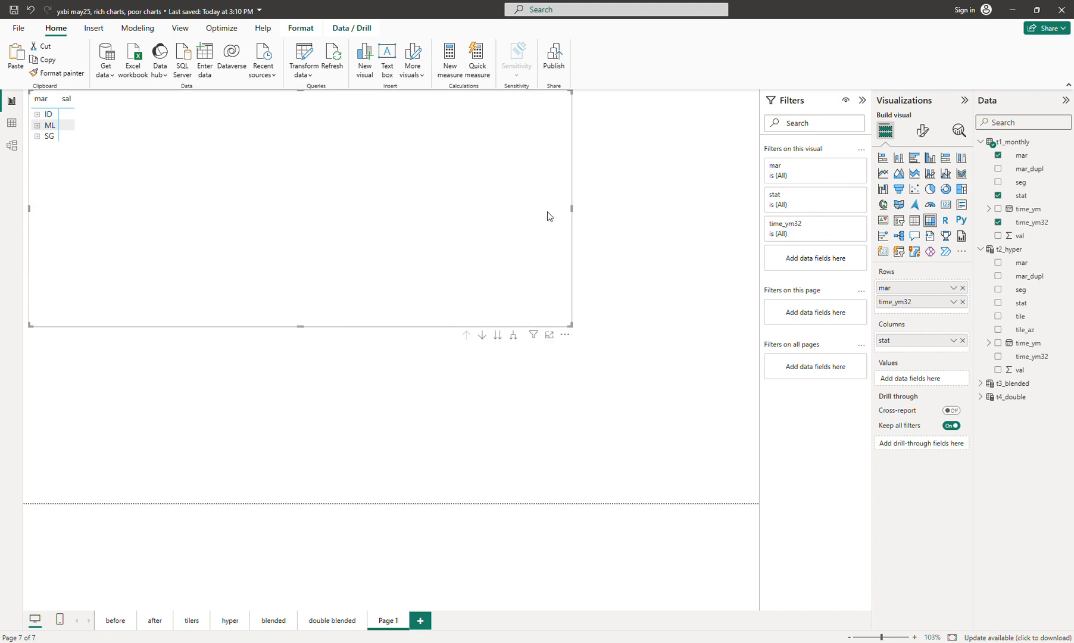
pyautogui.moveTo(911, 303)
pyautogui.mouseDown()
pyautogui.moveTo(907, 290)
pyautogui.moveTo(904, 338)
pyautogui.moveTo(892, 307)
pyautogui.moveTo(913, 317)
pyautogui.moveTo(918, 346)
pyautogui.moveTo(904, 286)
pyautogui.moveTo(906, 303)
pyautogui.mouseUp()
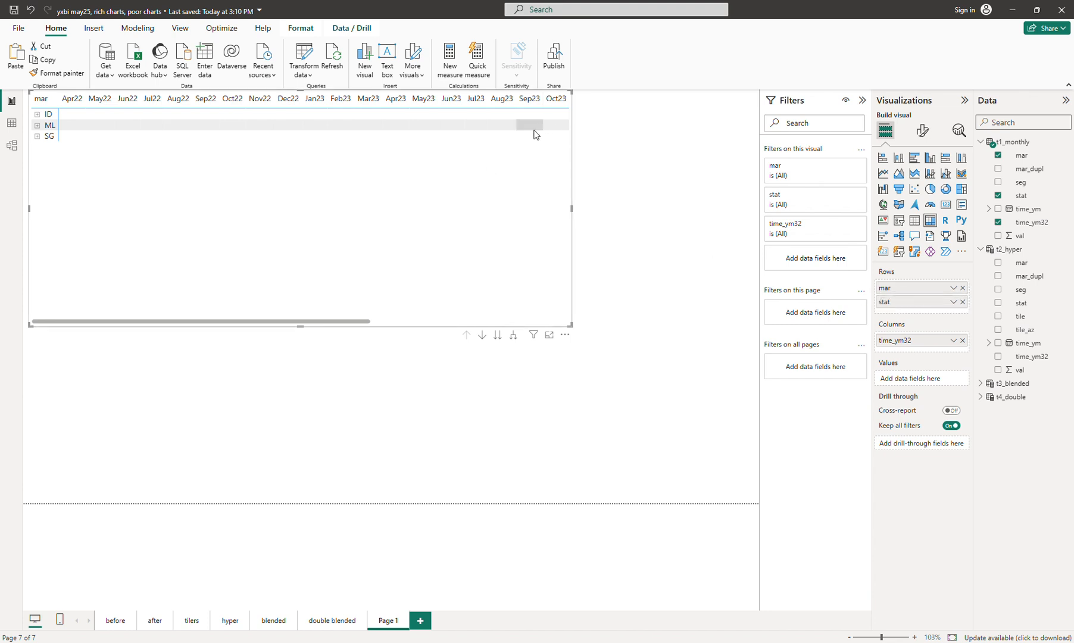
pyautogui.moveTo(527, 167); pyautogui.dragTo(556, 197)
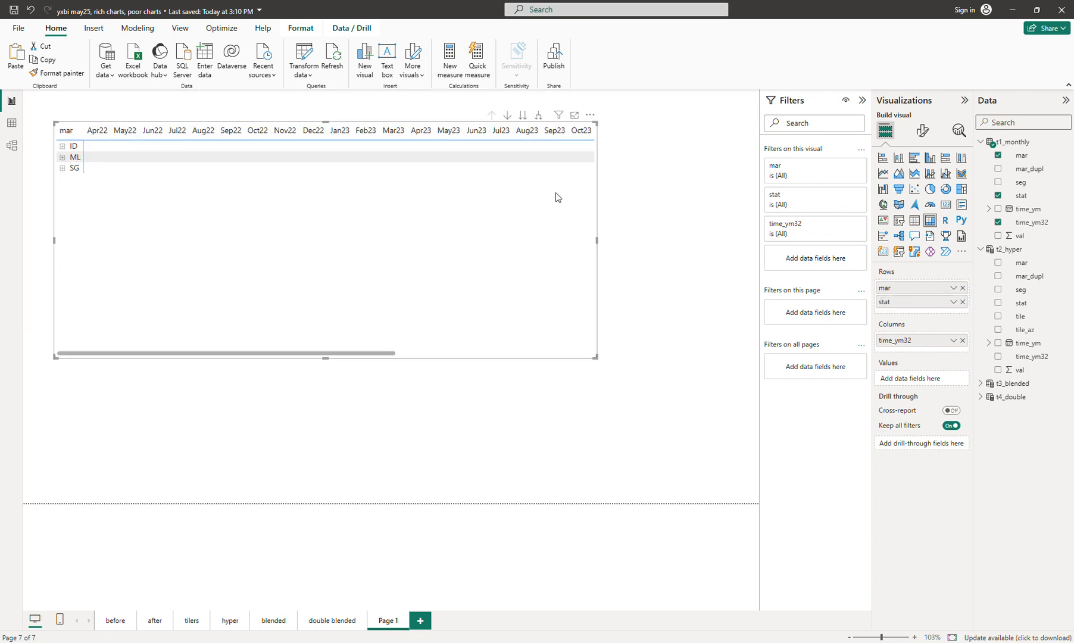
pyautogui.click(539, 118)
pyautogui.moveTo(594, 357); pyautogui.dragTo(669, 358)
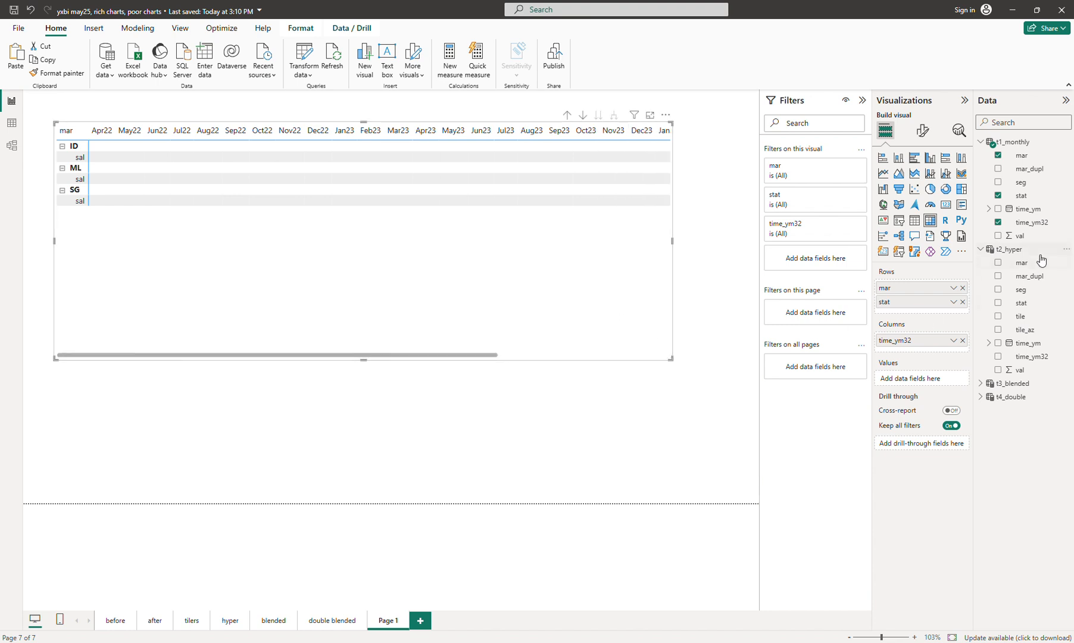
# Step: Add t1_monthly's val as the matrix values, then resize the matrix to nearly page width and place it at the page's upper edge
pyautogui.moveTo(1018, 235); pyautogui.dragTo(941, 378)
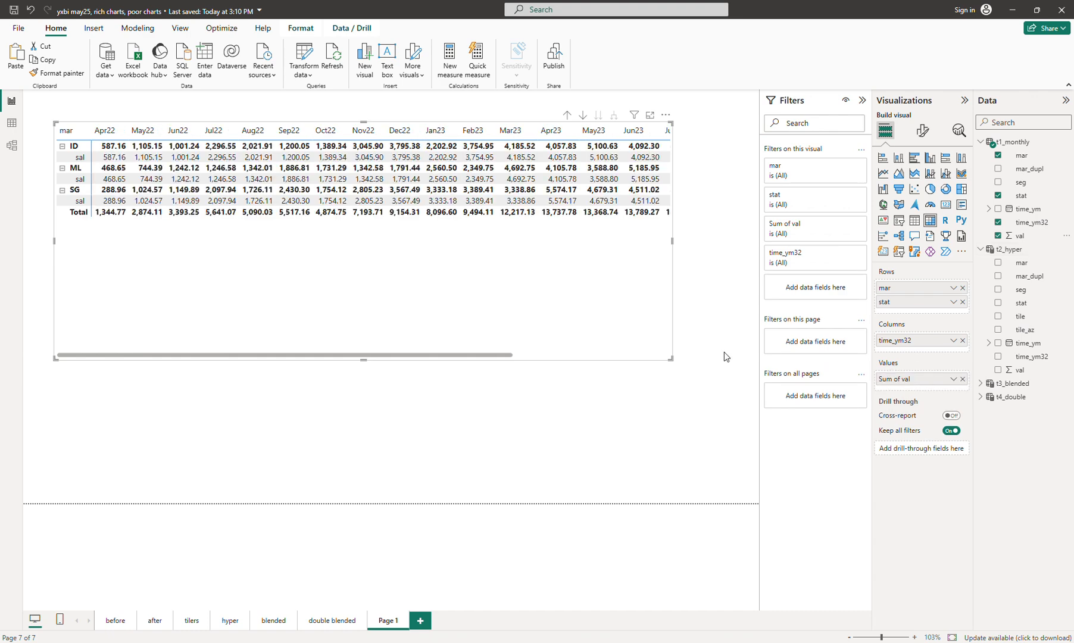
pyautogui.moveTo(671, 357); pyautogui.dragTo(745, 249)
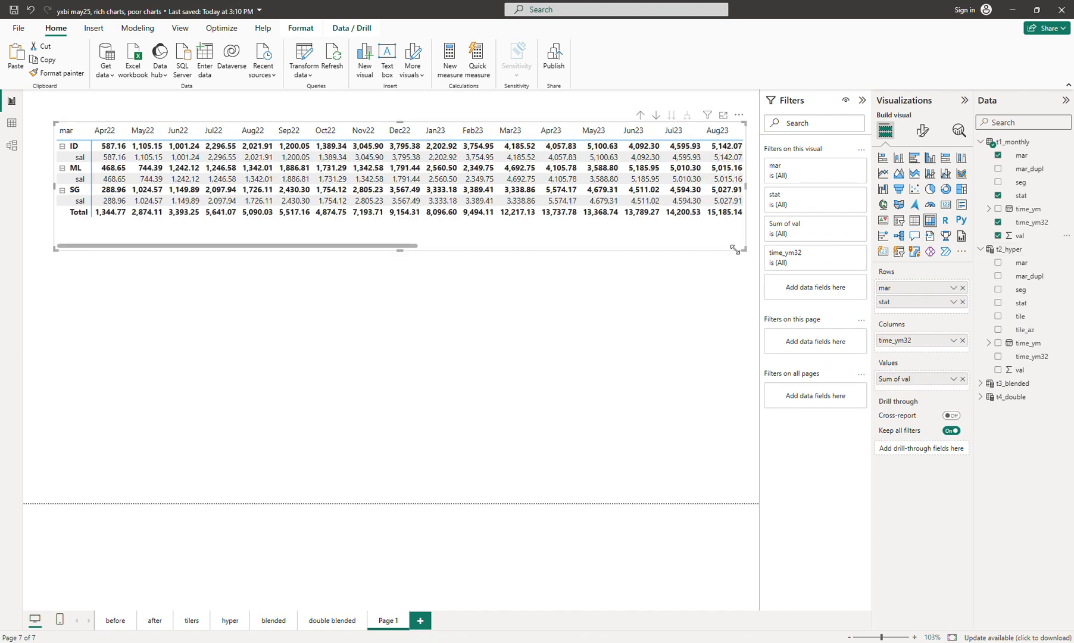
pyautogui.moveTo(651, 244); pyautogui.dragTo(628, 269)
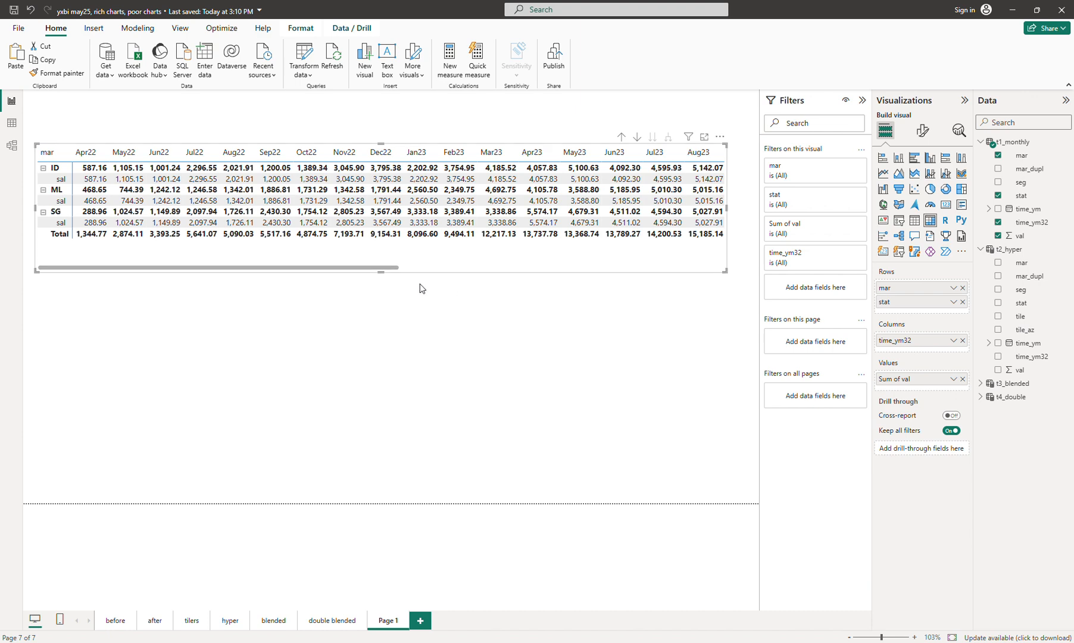
pyautogui.moveTo(537, 256); pyautogui.dragTo(536, 219)
pyautogui.click(531, 295)
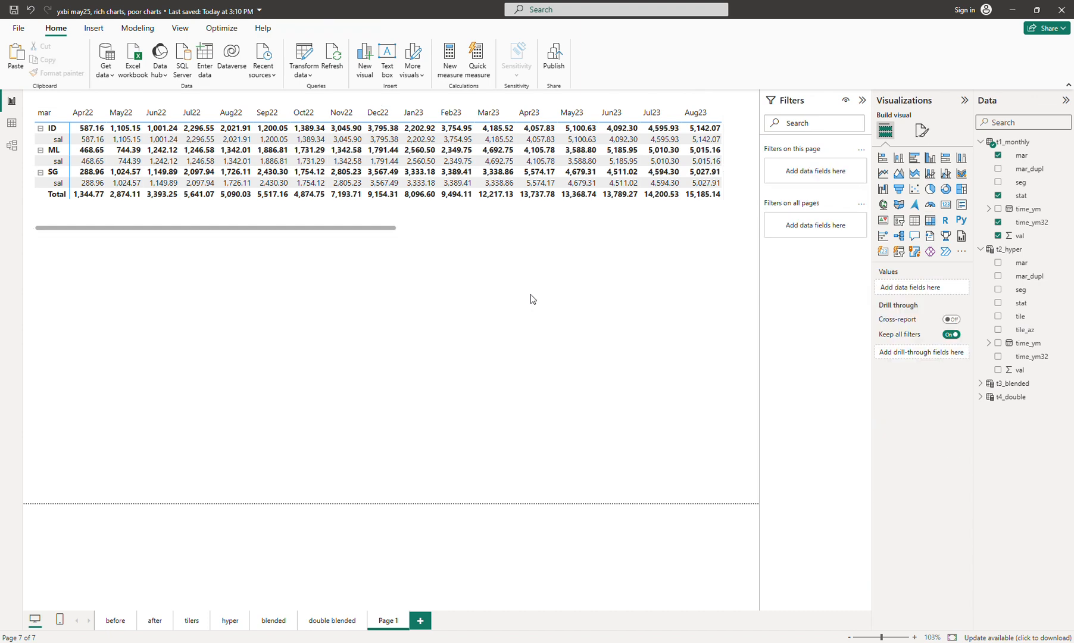
# Step: Insert a second matrix below the first with t3_blended's seg as its only row field, dropping mar from the rows
pyautogui.click(930, 220)
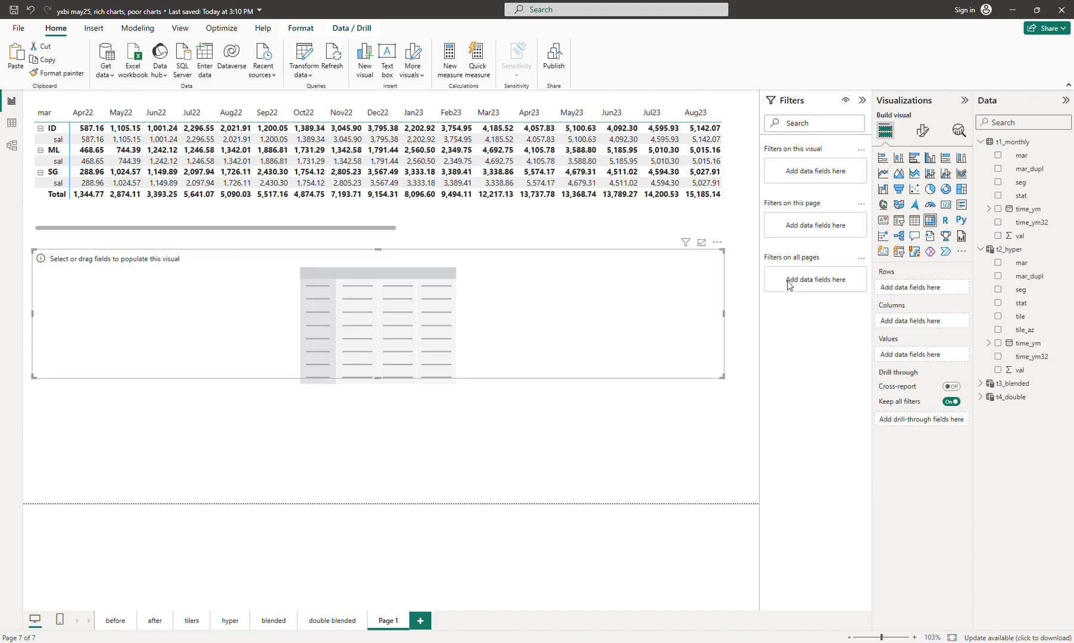
pyautogui.click(982, 142)
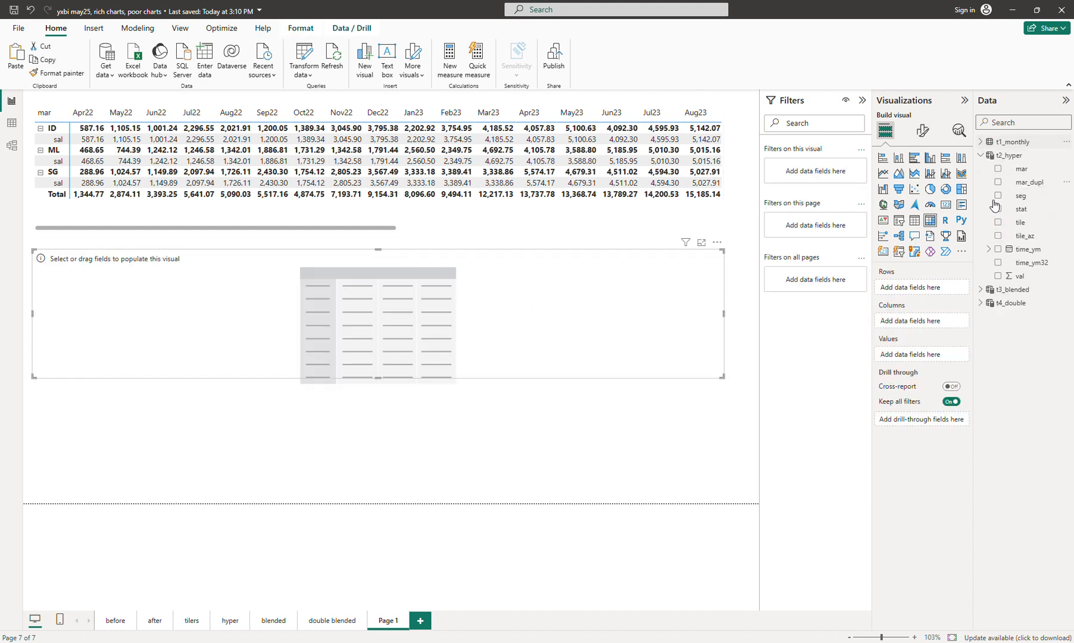
pyautogui.click(980, 290)
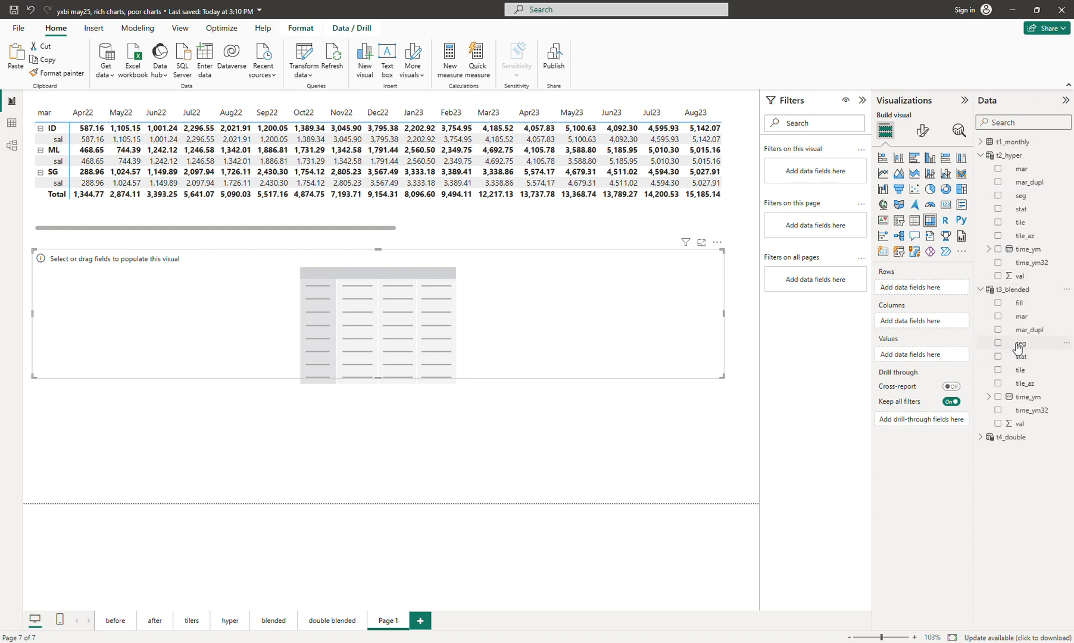
pyautogui.moveTo(1021, 316); pyautogui.dragTo(923, 291)
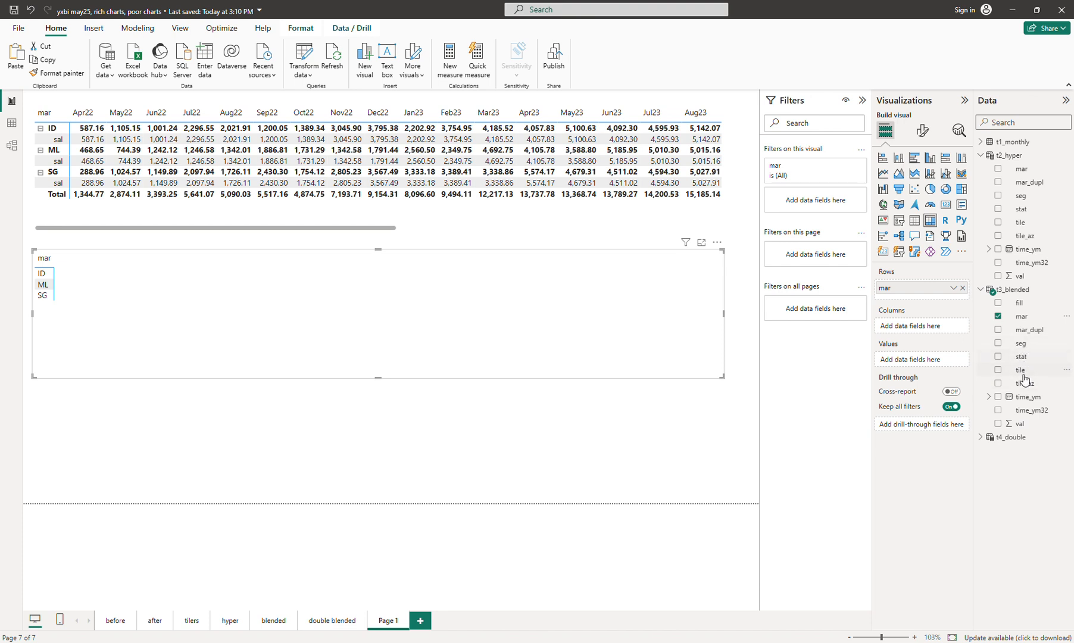
pyautogui.moveTo(1020, 343); pyautogui.dragTo(935, 300)
pyautogui.click(962, 288)
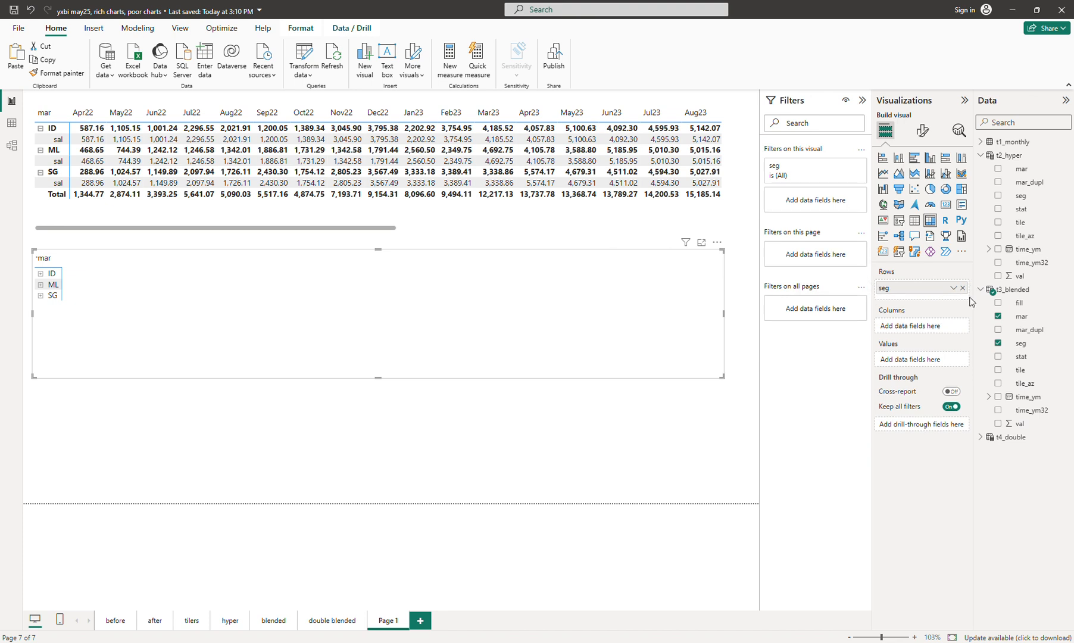
# Step: Add t3_blended's stat below seg in the second matrix's rows, time_ym32 as columns and val as values
pyautogui.moveTo(1022, 357); pyautogui.dragTo(925, 302)
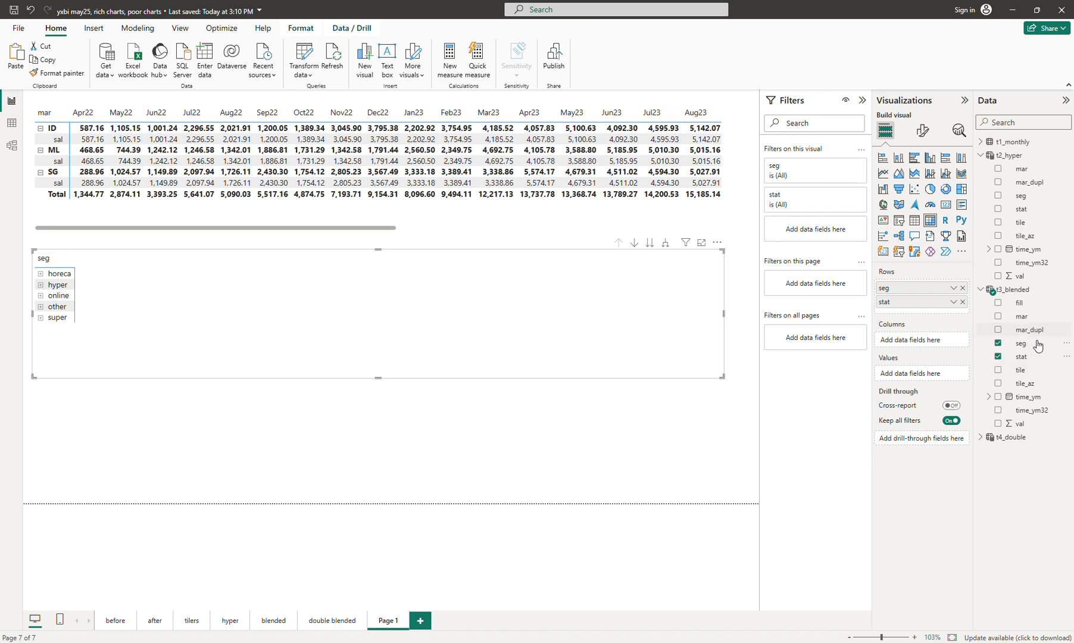
pyautogui.moveTo(1033, 410); pyautogui.dragTo(932, 340)
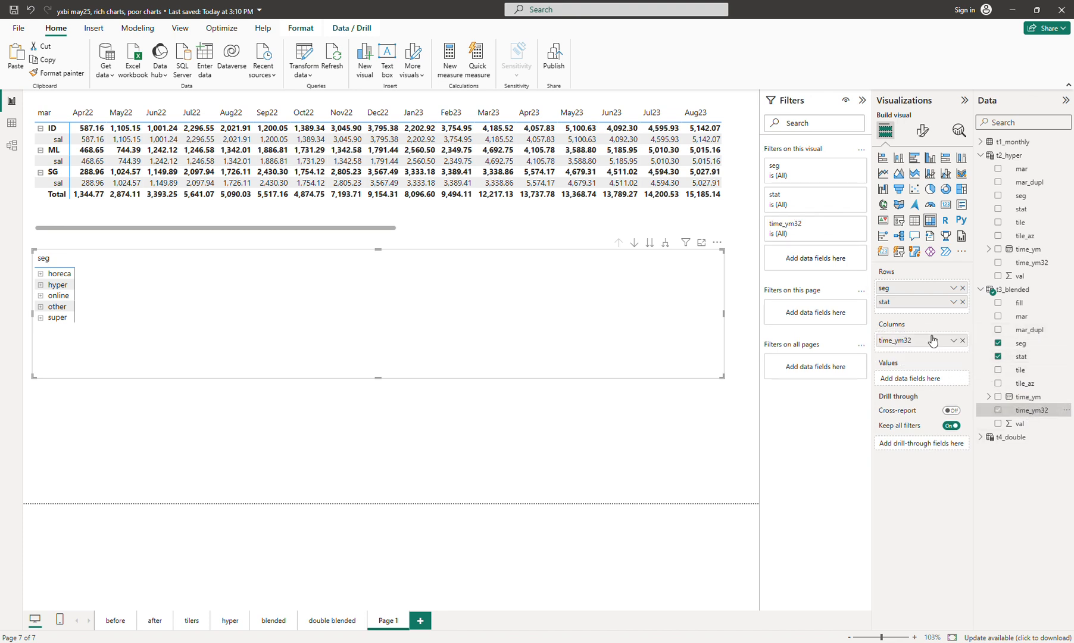
pyautogui.moveTo(1020, 423); pyautogui.dragTo(925, 375)
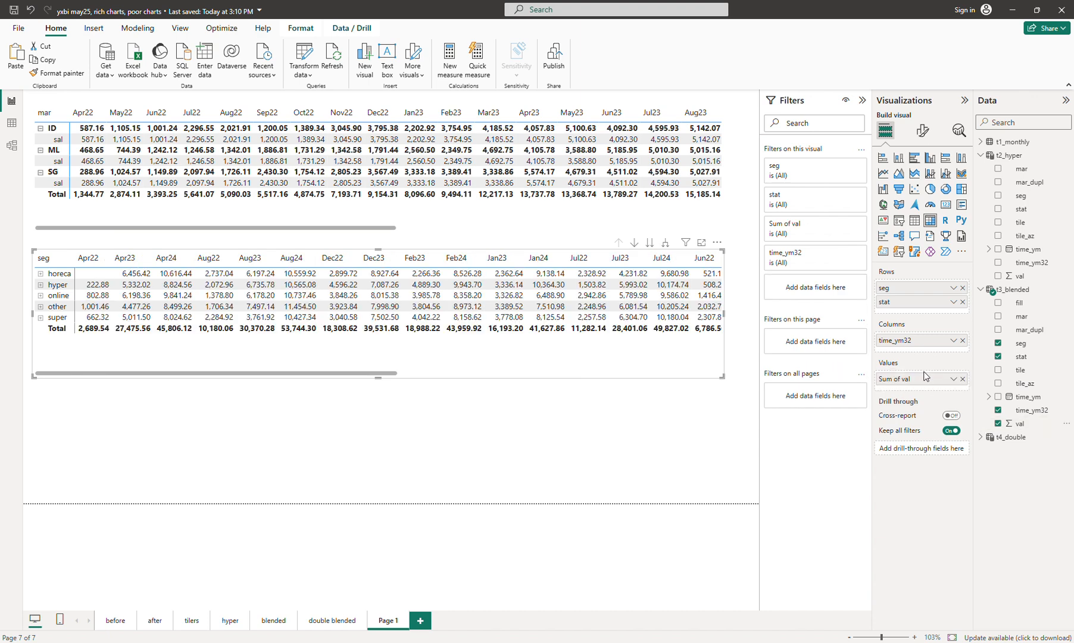
# Step: Expand all rows of the seg matrix to the stat level and resize it to show every segment and the total
pyautogui.click(664, 243)
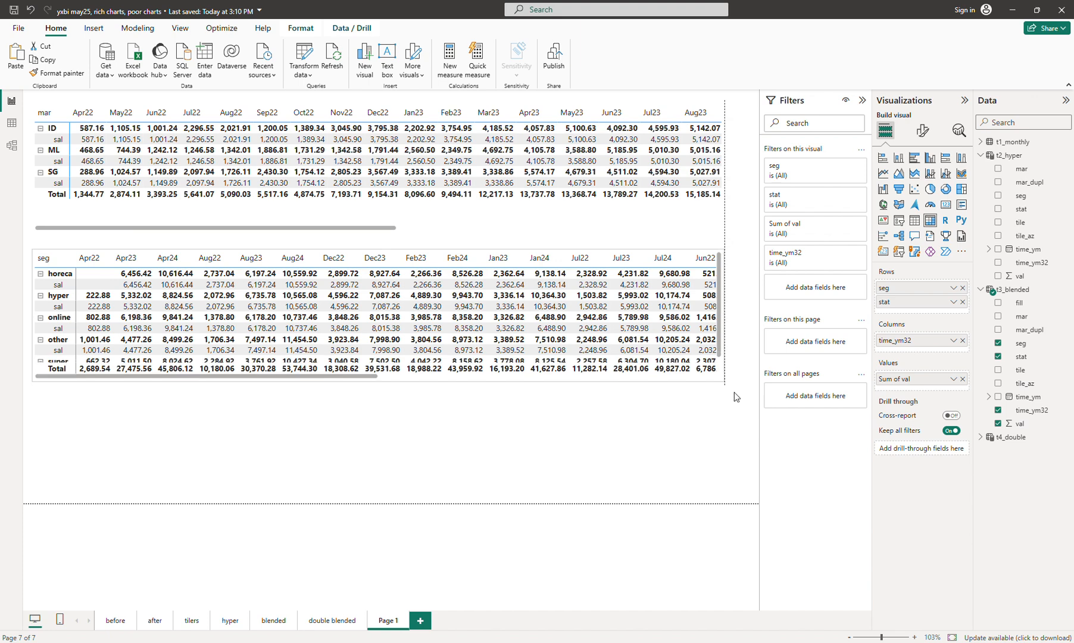
pyautogui.moveTo(737, 397); pyautogui.dragTo(757, 457)
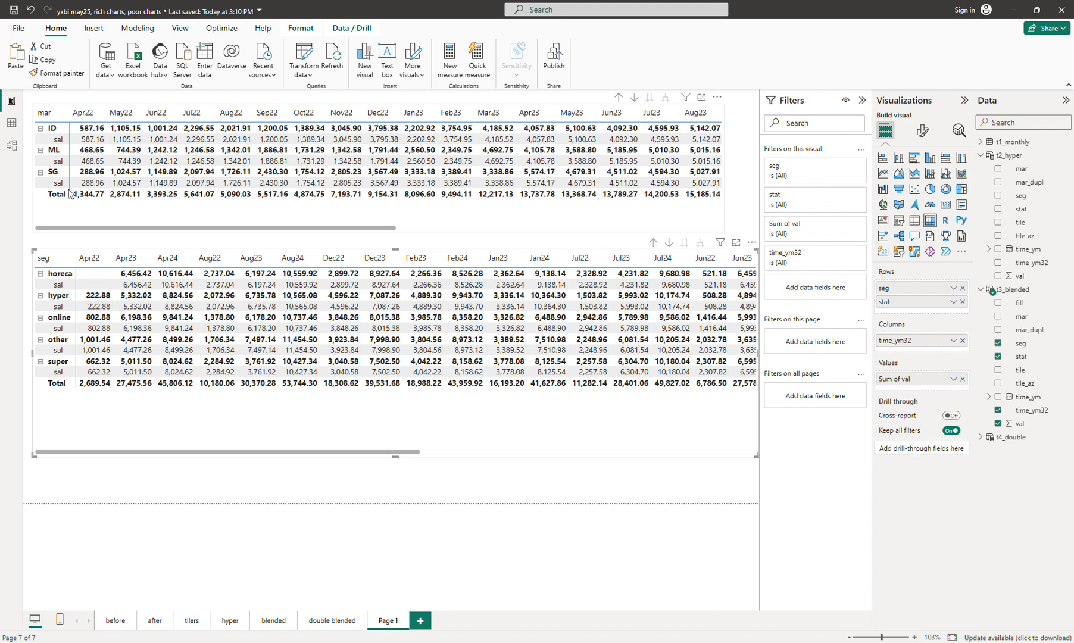
pyautogui.click(505, 217)
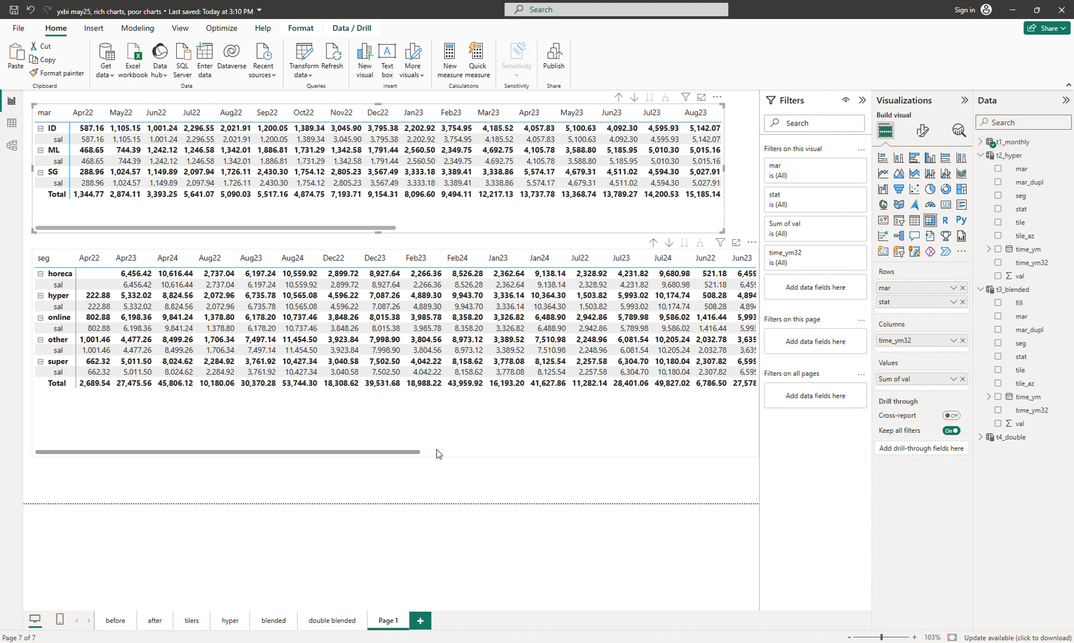
pyautogui.click(419, 431)
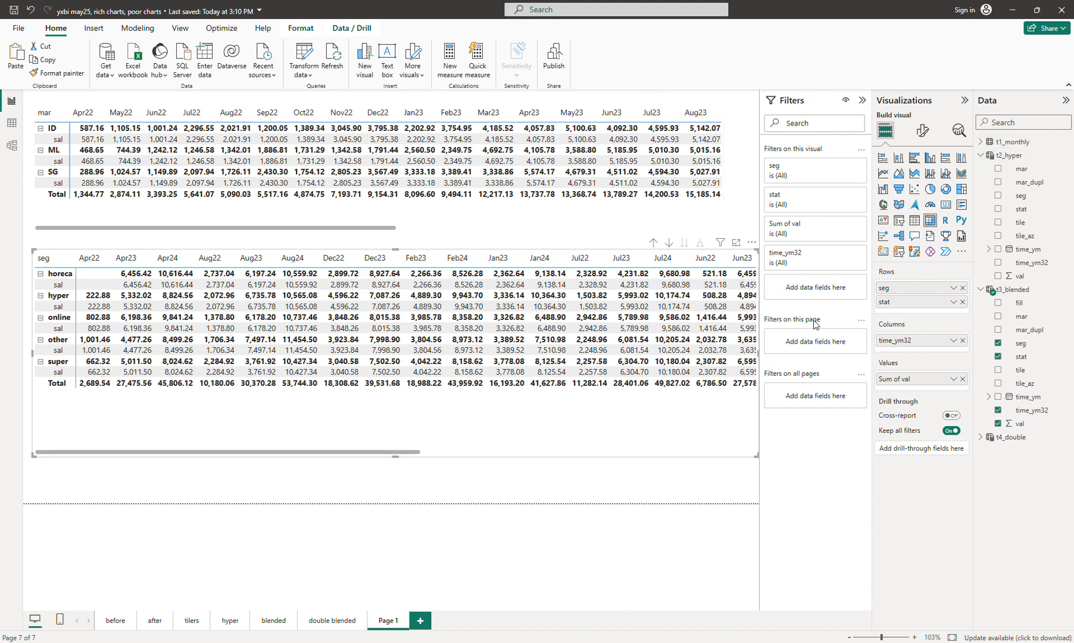
pyautogui.moveTo(396, 454); pyautogui.dragTo(397, 431)
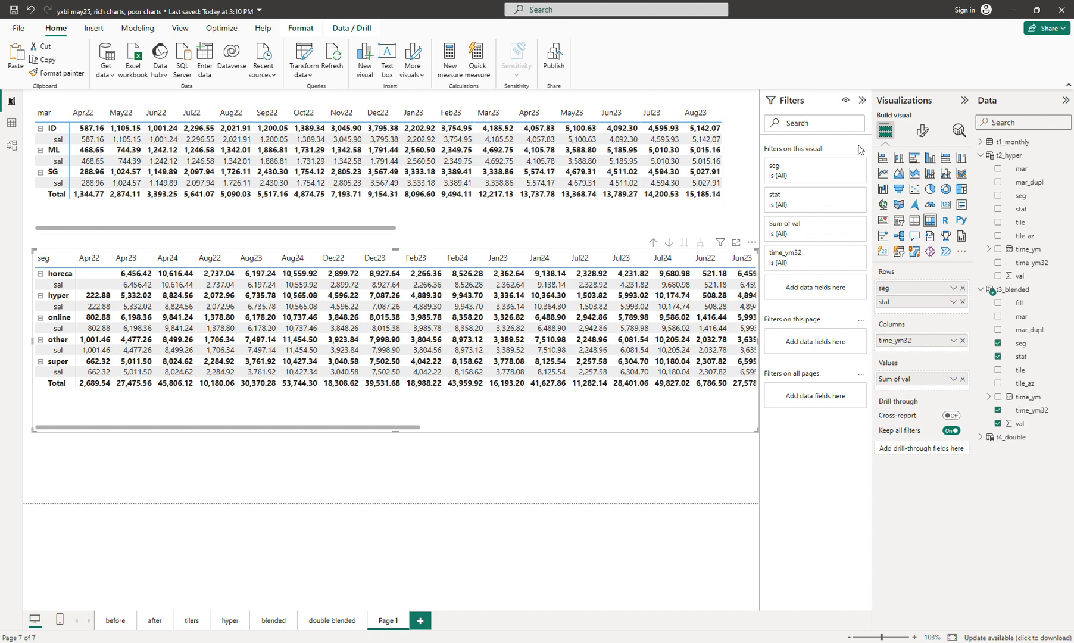
# Step: Delete the Filtered Rows step from the t1_monthly query and check the stat column's filter values
pyautogui.click(985, 157)
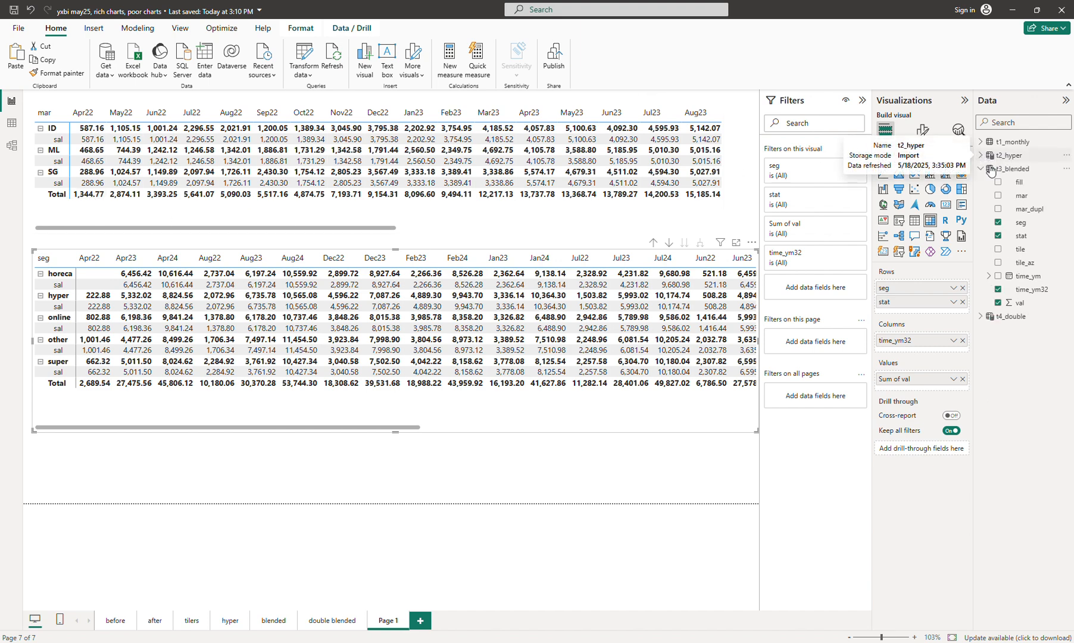
pyautogui.click(990, 169)
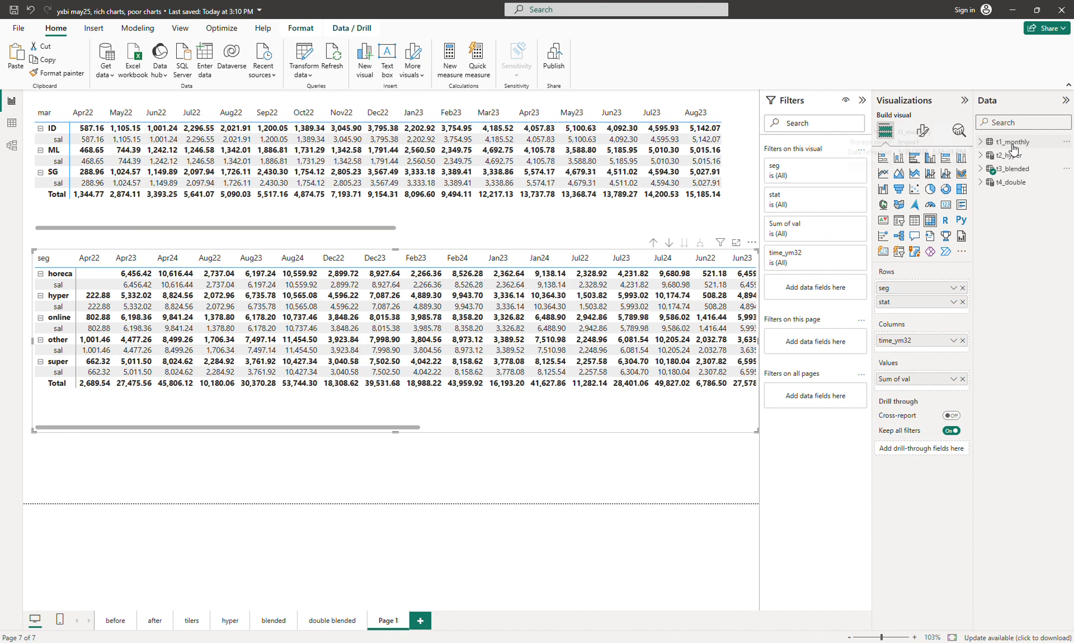
pyautogui.rightClick(1014, 146)
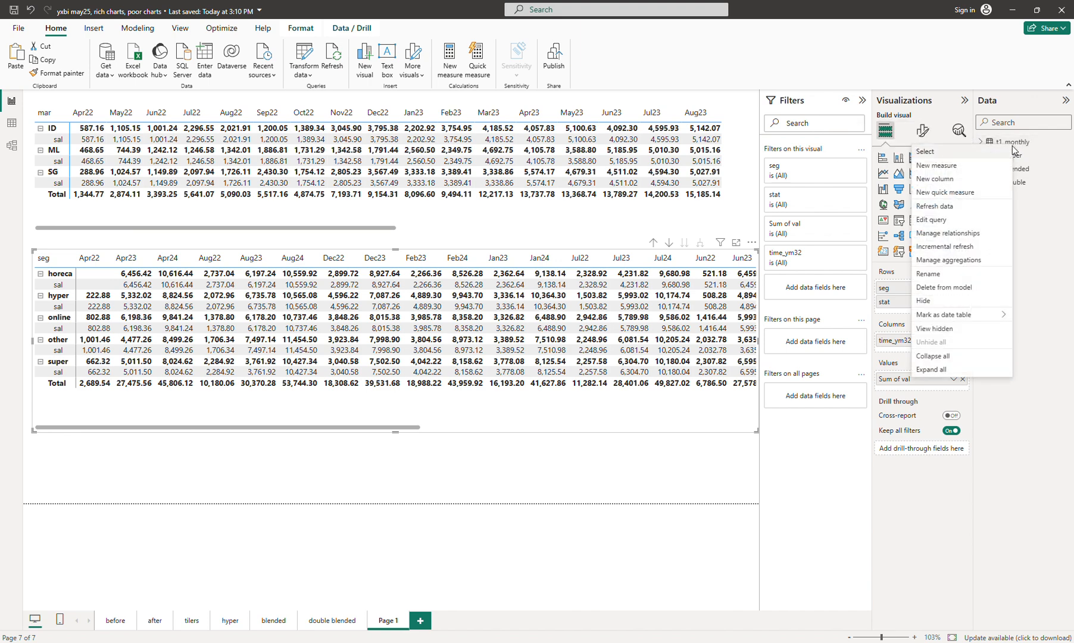
pyautogui.click(939, 220)
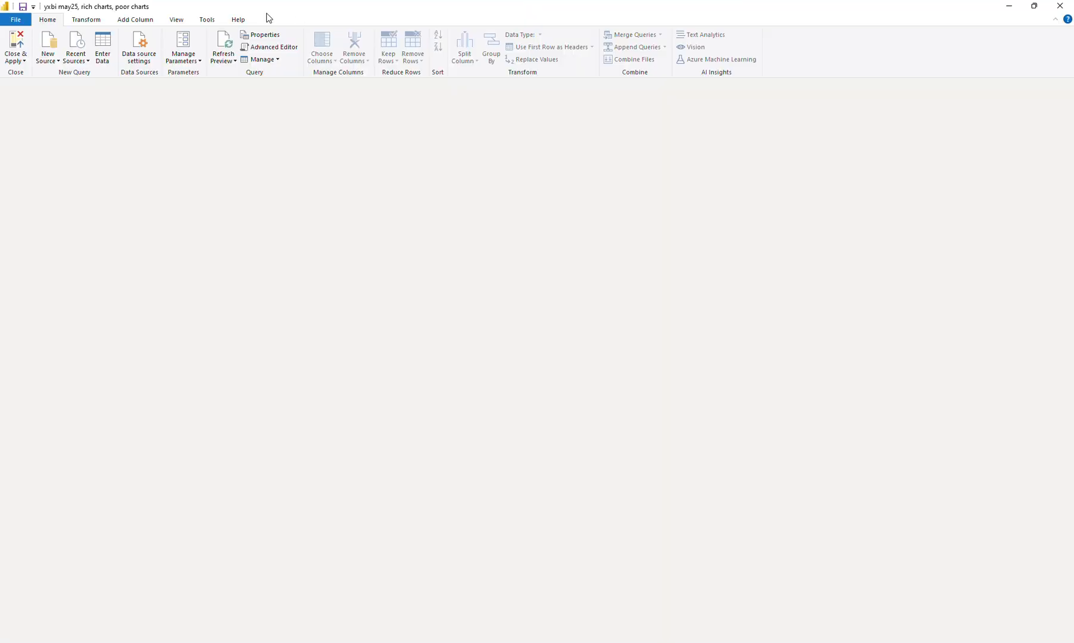
pyautogui.moveTo(333, 8); pyautogui.dragTo(606, 123)
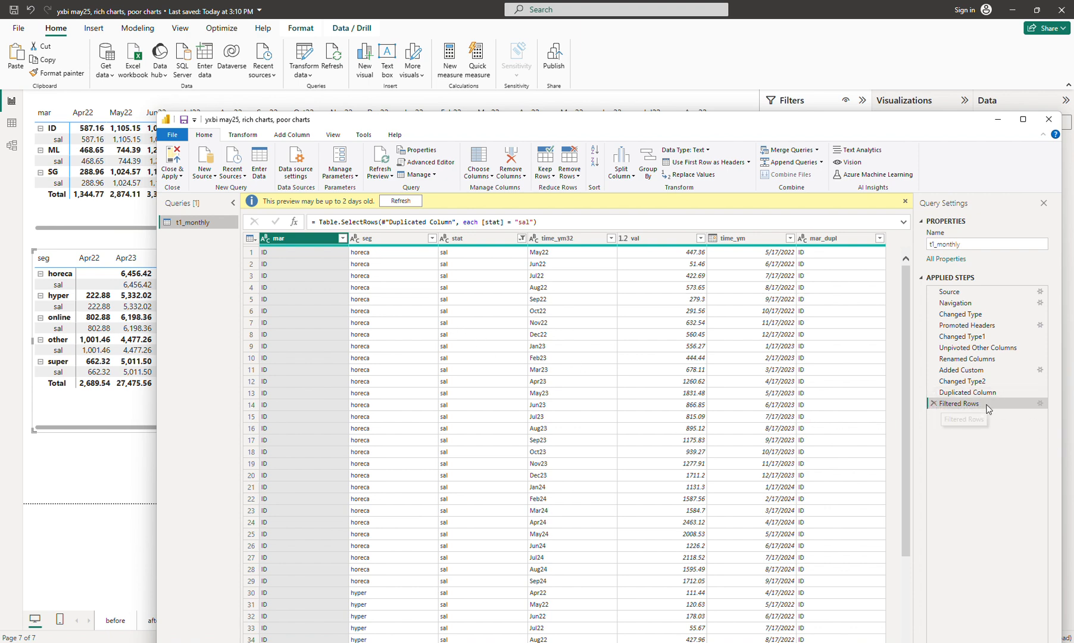
pyautogui.click(932, 403)
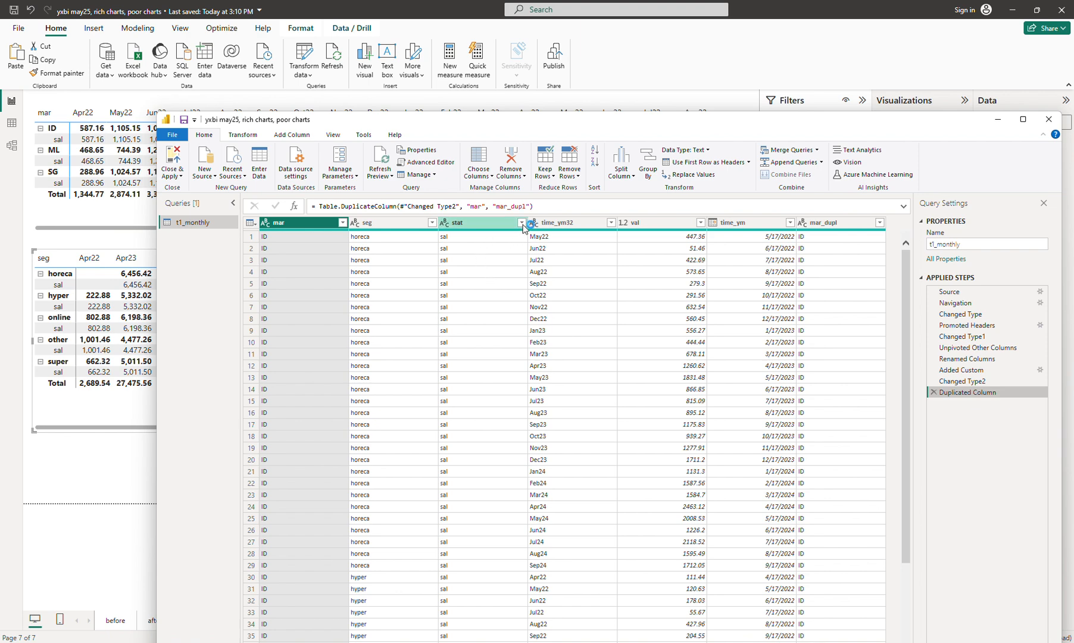
pyautogui.click(522, 224)
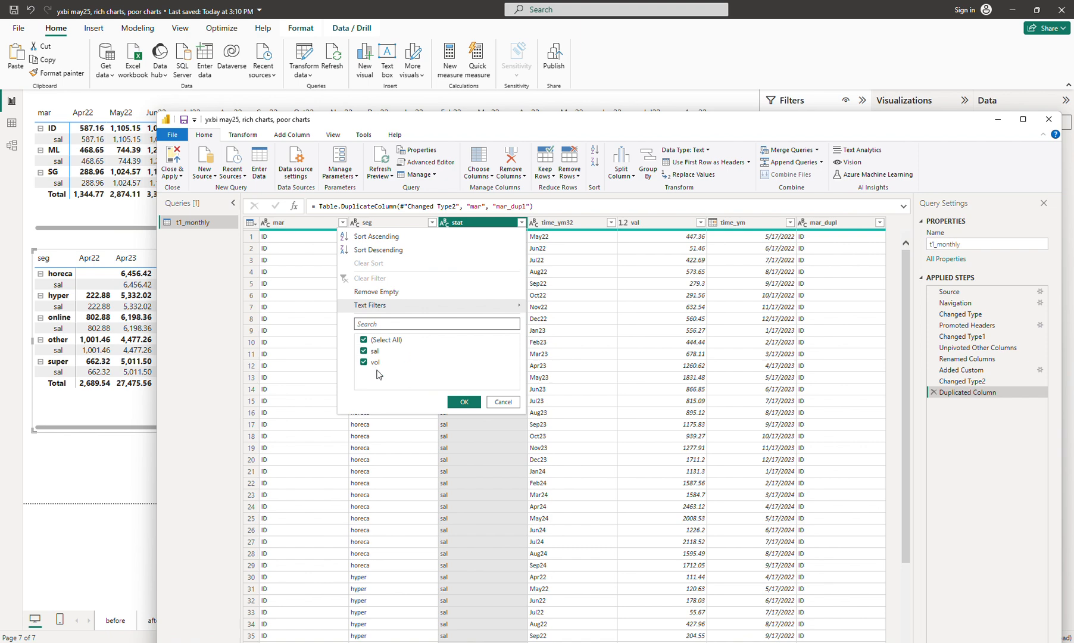
pyautogui.click(504, 403)
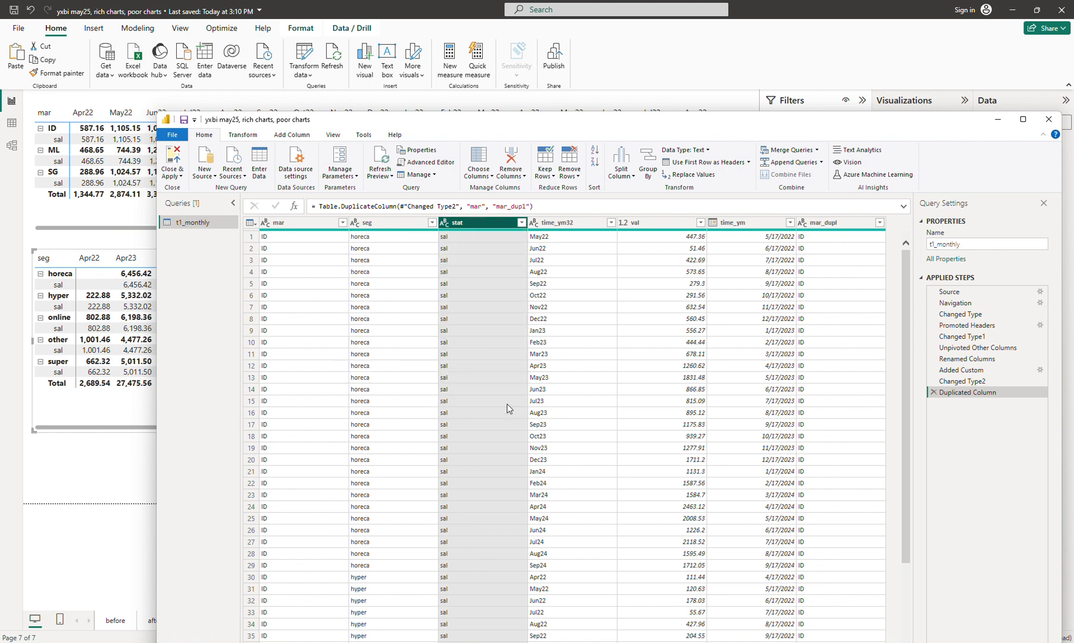
# Step: Close the query editor and apply the t1_monthly changes to the model
pyautogui.click(180, 175)
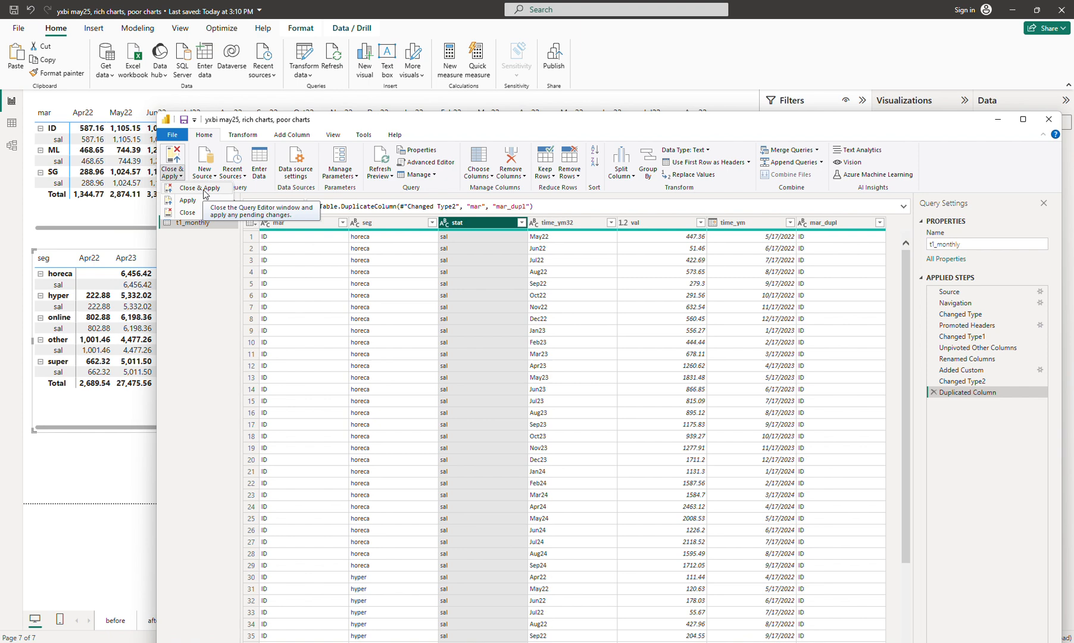
pyautogui.press('Escape')
pyautogui.moveTo(306, 126); pyautogui.dragTo(400, 146)
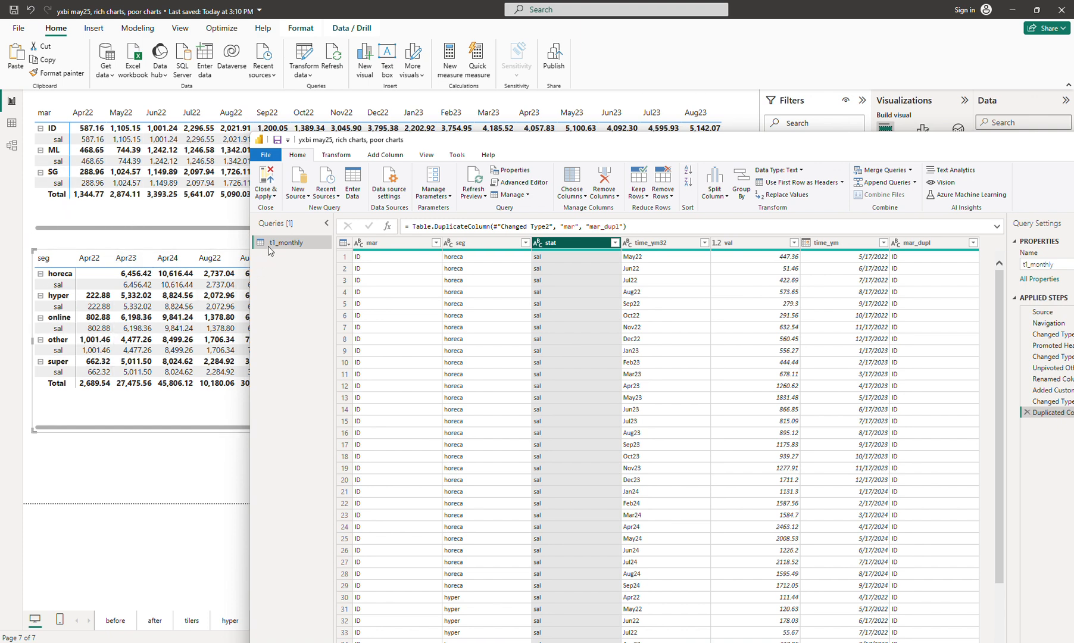
pyautogui.click(268, 198)
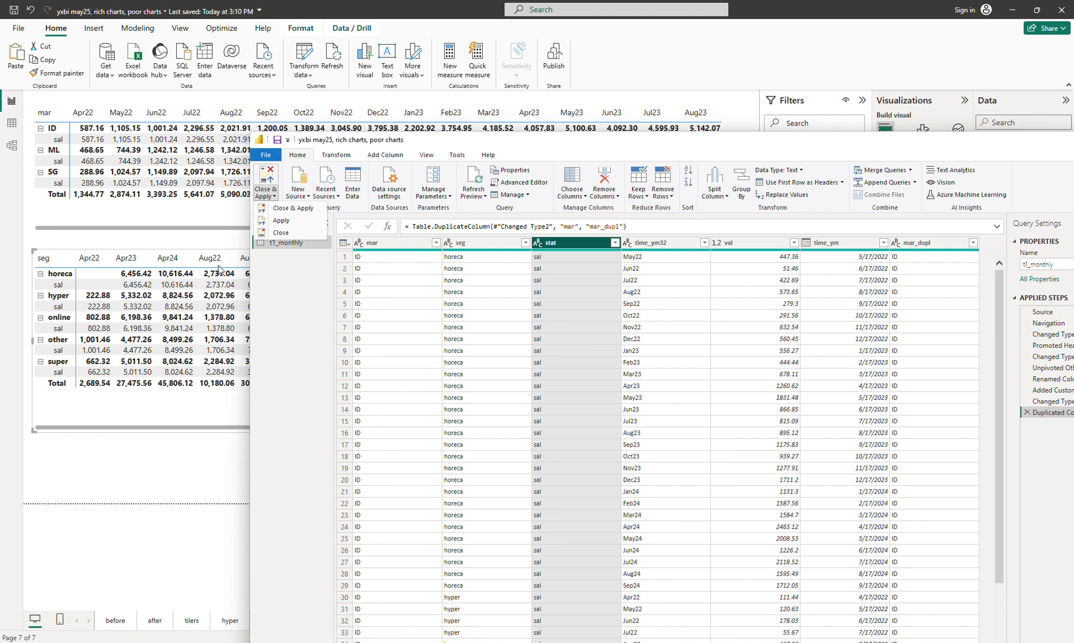
pyautogui.click(286, 208)
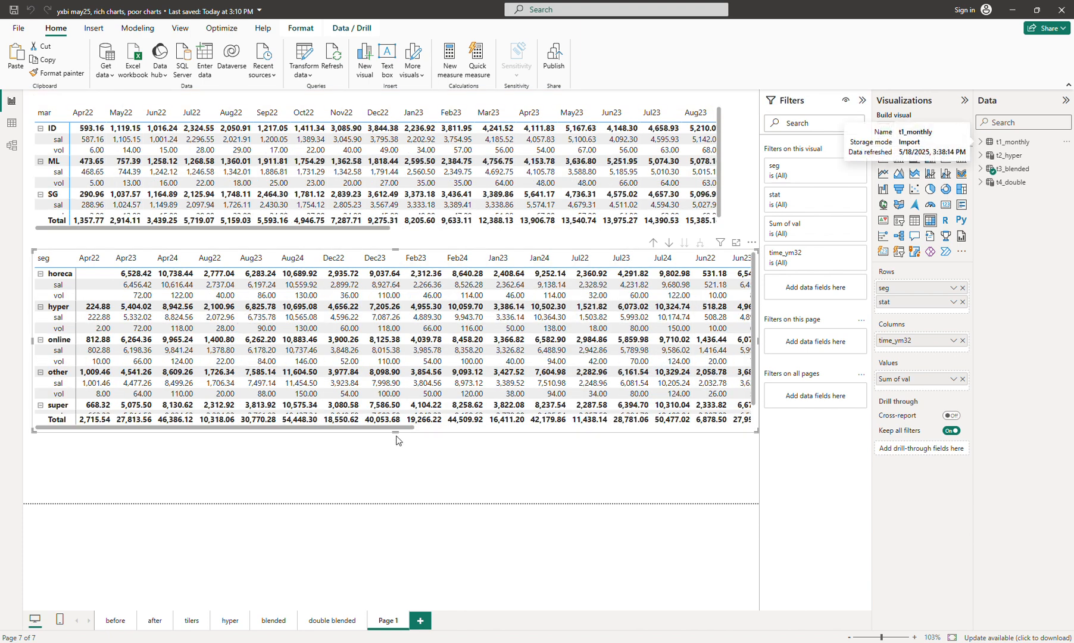
# Step: Enlarge both matrices so all sal and vol rows and the totals of the mar and seg tables fit
pyautogui.moveTo(396, 433); pyautogui.dragTo(393, 469)
pyautogui.click(565, 228)
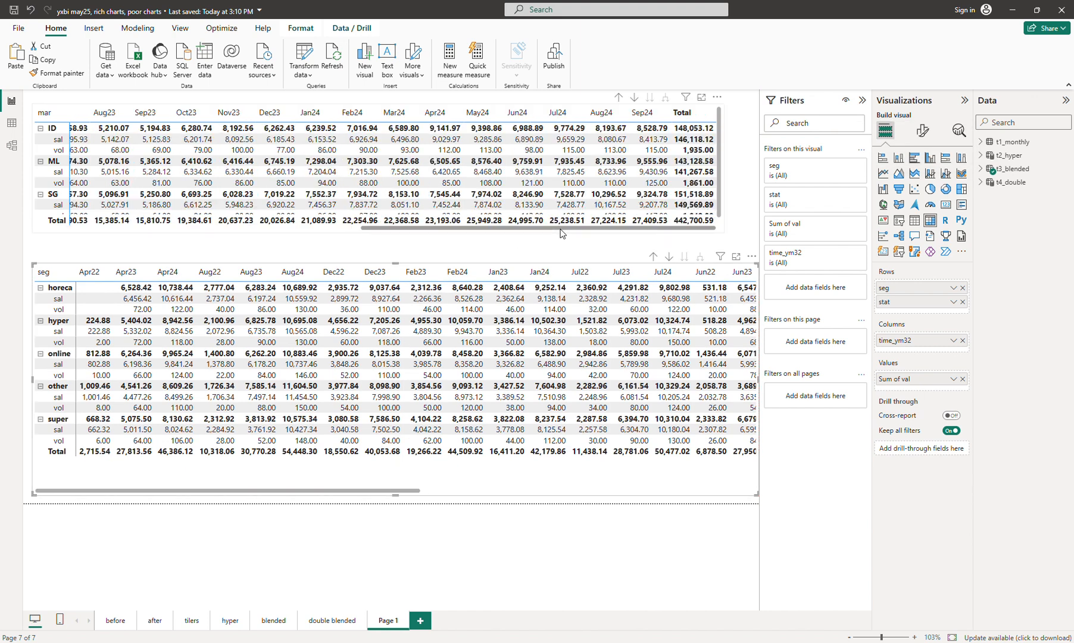
pyautogui.moveTo(722, 228); pyautogui.dragTo(751, 248)
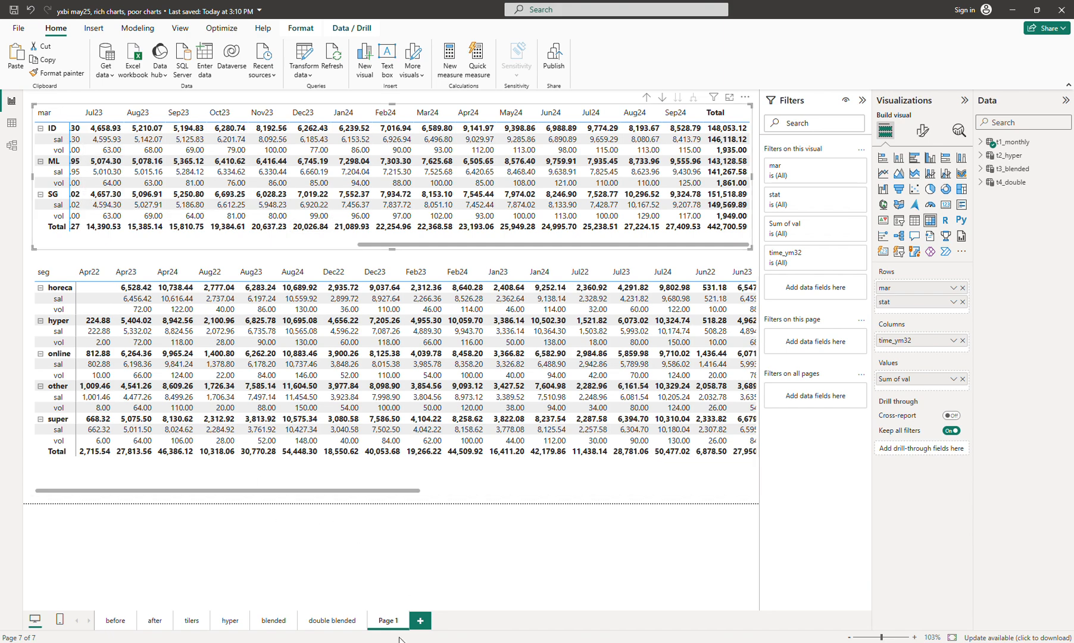
# Step: Duplicate Page 1 with both matrices and name the copy Page 2
pyautogui.rightClick(393, 632)
pyautogui.click(425, 584)
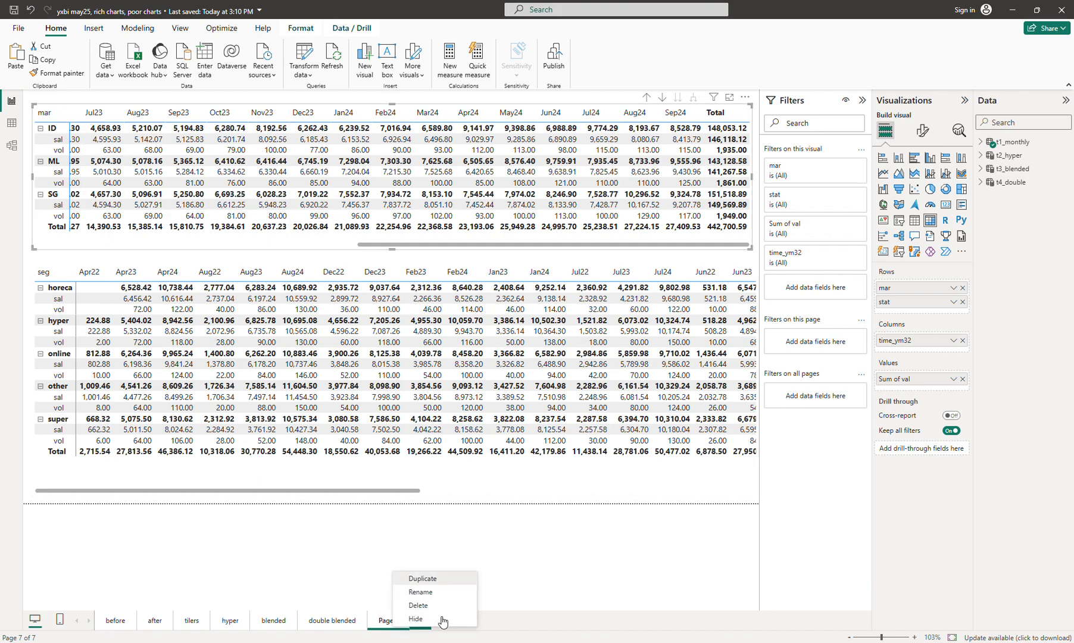
pyautogui.doubleClick(445, 621)
pyautogui.write('Page 2')
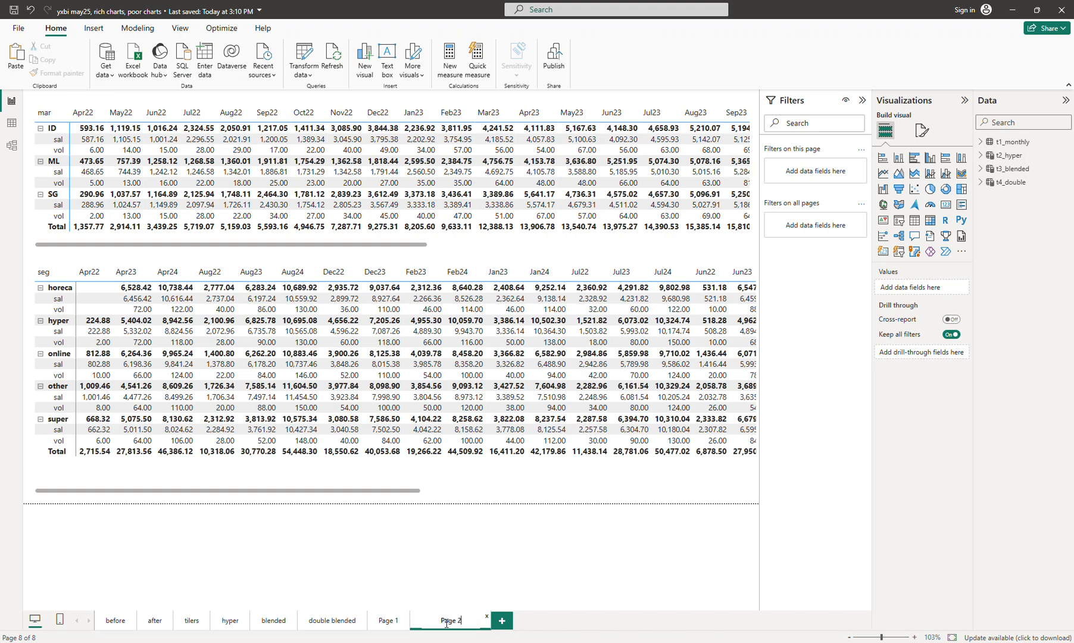
pyautogui.press('Return')
# Step: Compare the sal and vol rows of the matrices on Page 1 and Page 2
pyautogui.click(386, 622)
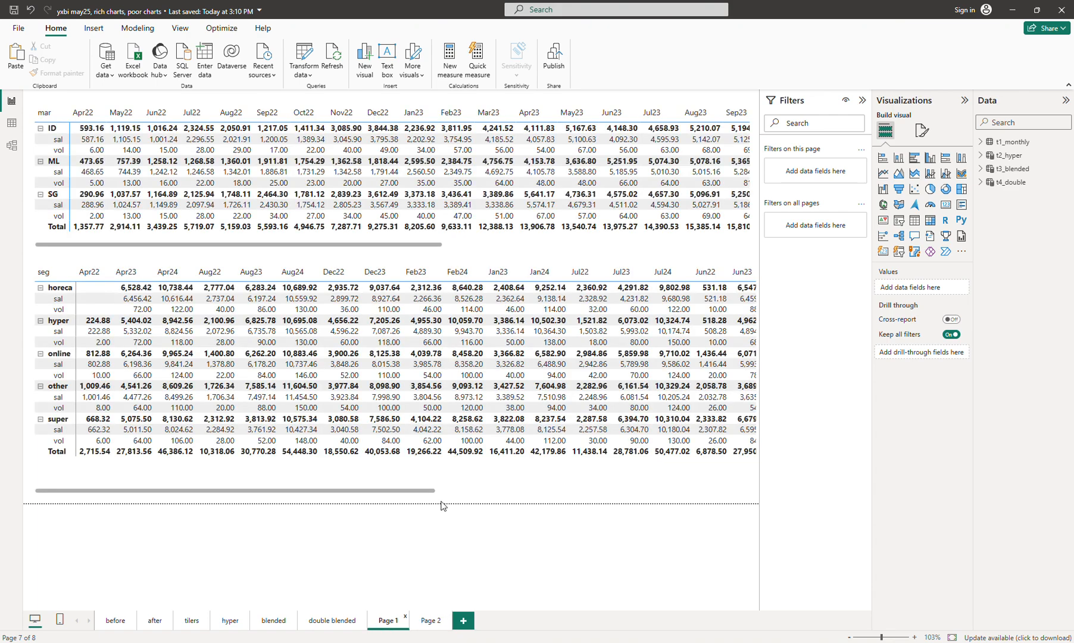
pyautogui.click(427, 622)
pyautogui.click(388, 620)
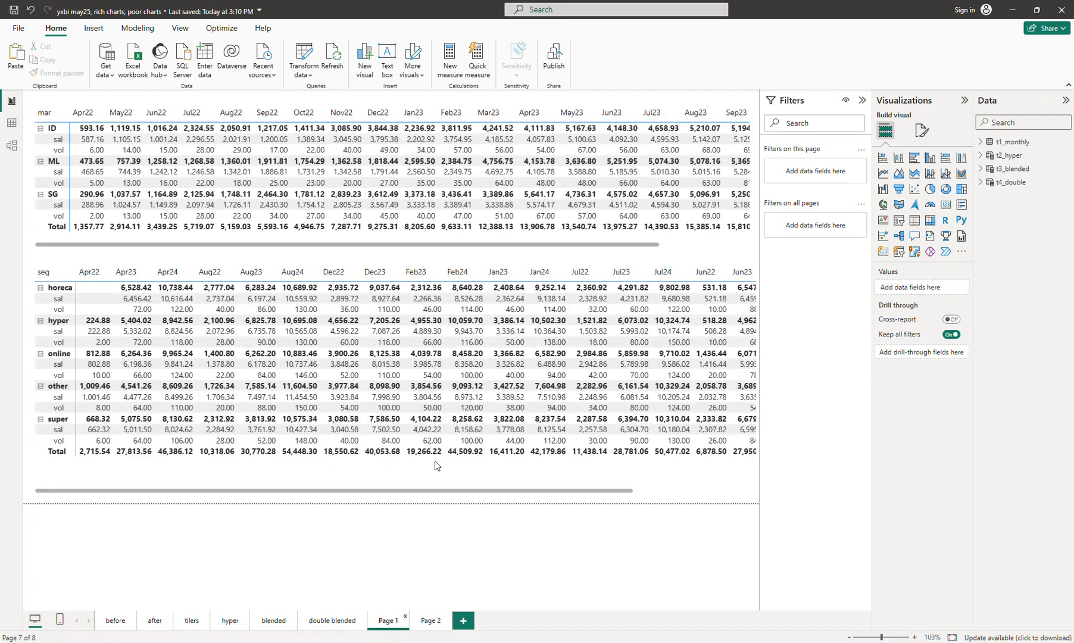
pyautogui.click(227, 245)
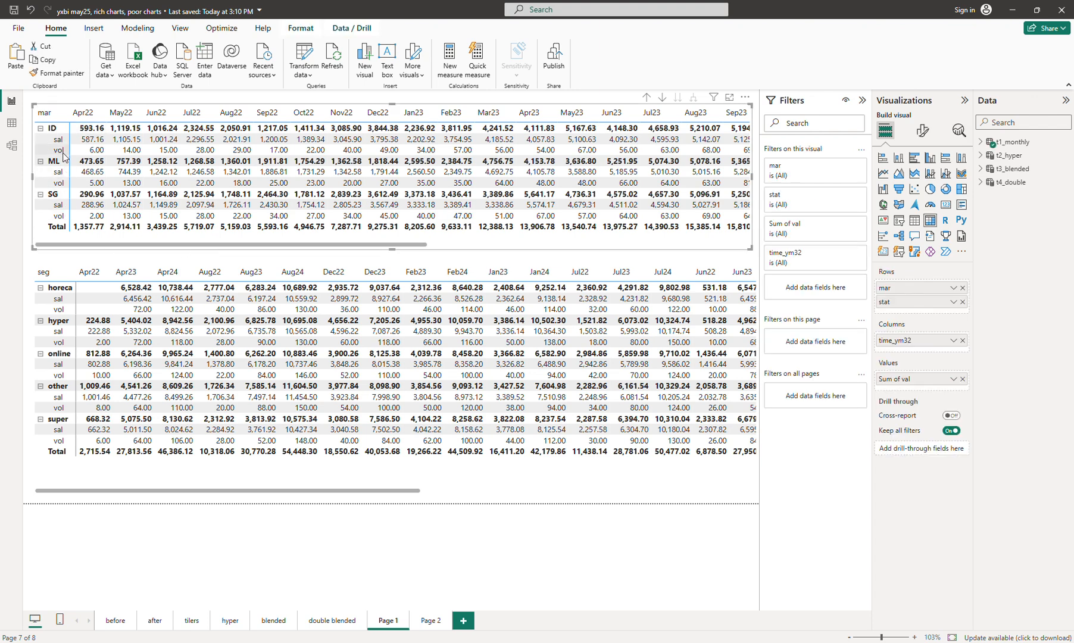
pyautogui.click(431, 620)
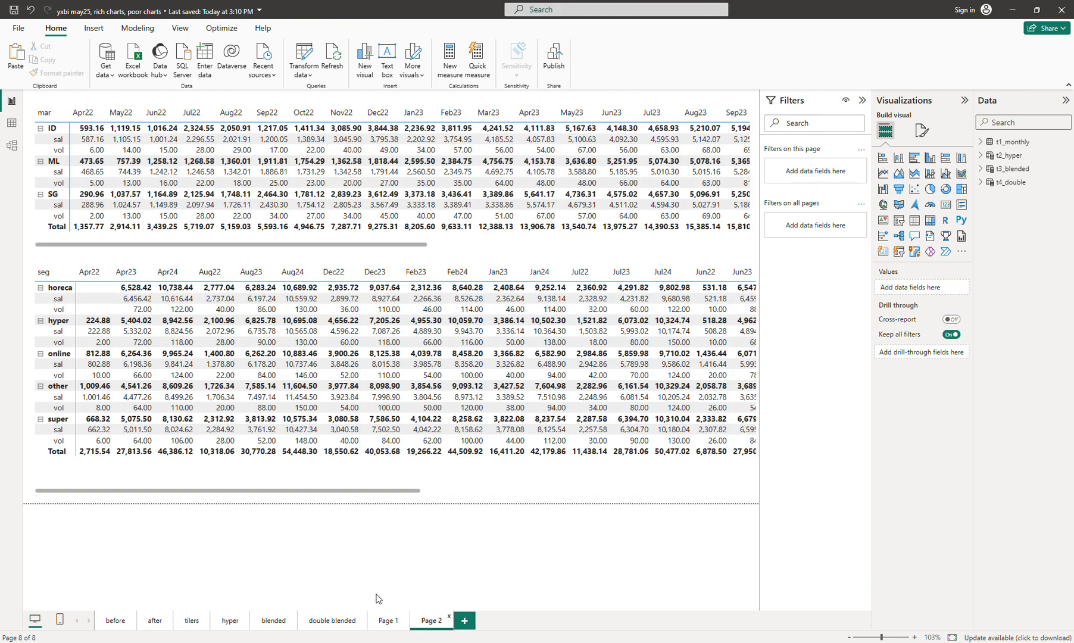
pyautogui.click(388, 620)
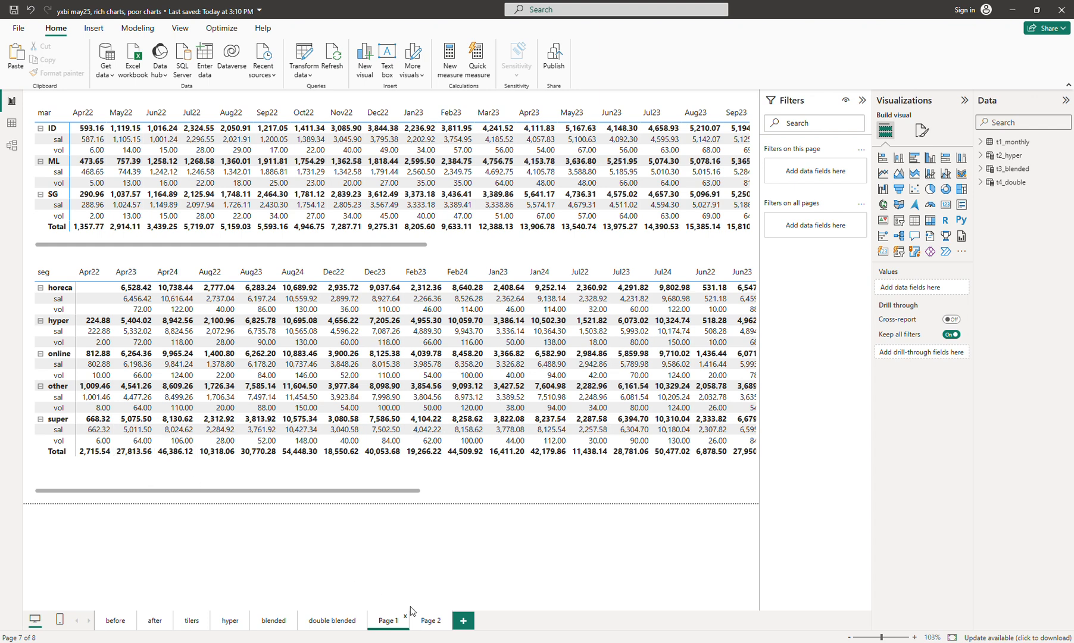
pyautogui.click(429, 620)
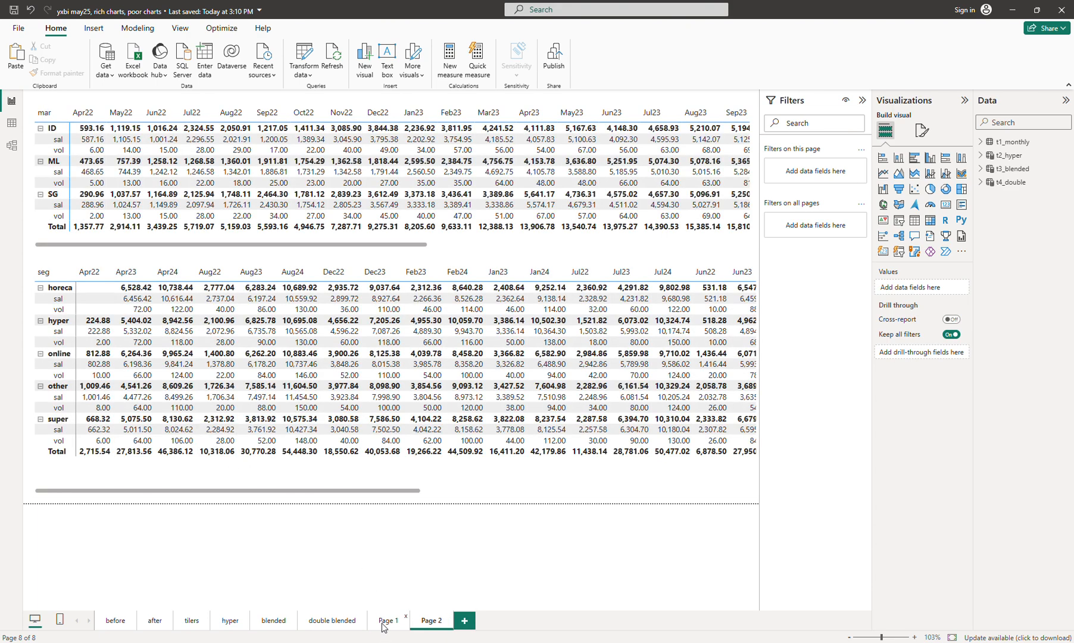
pyautogui.click(382, 624)
# Step: Filter all pages by t1_monthly's stat, keeping only sal, and check the matrices on Page 2
pyautogui.click(213, 243)
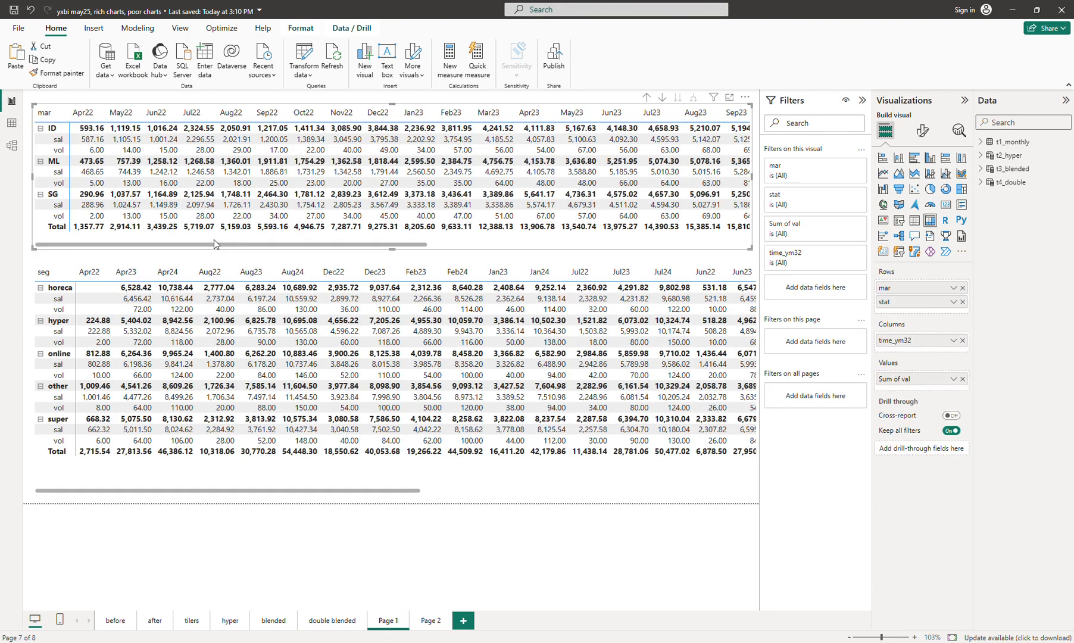
pyautogui.click(982, 143)
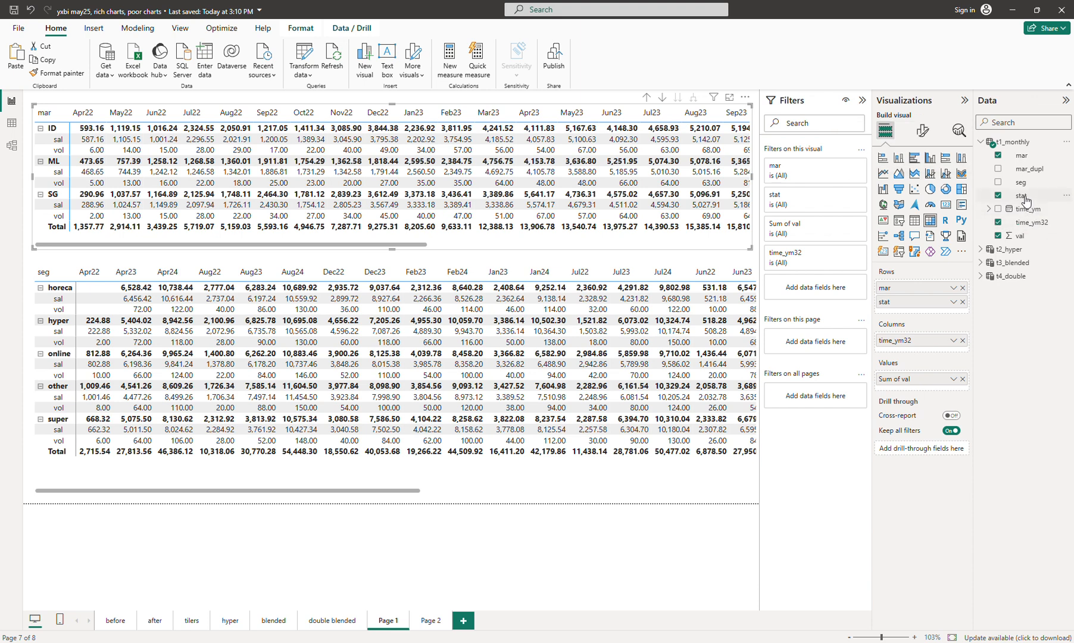
pyautogui.moveTo(1023, 199); pyautogui.dragTo(821, 403)
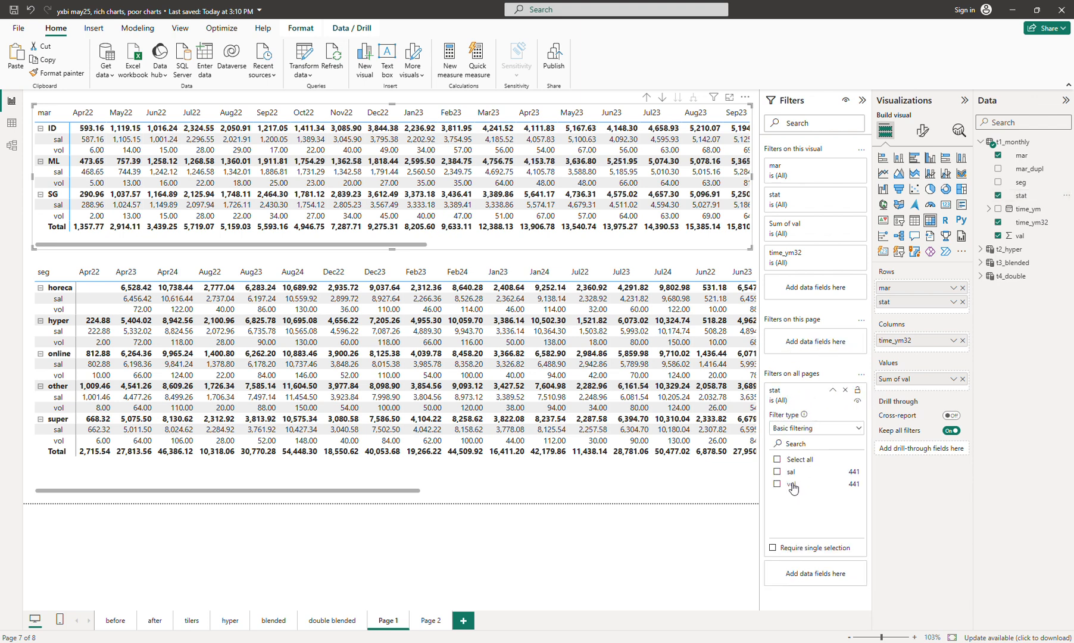
pyautogui.click(791, 472)
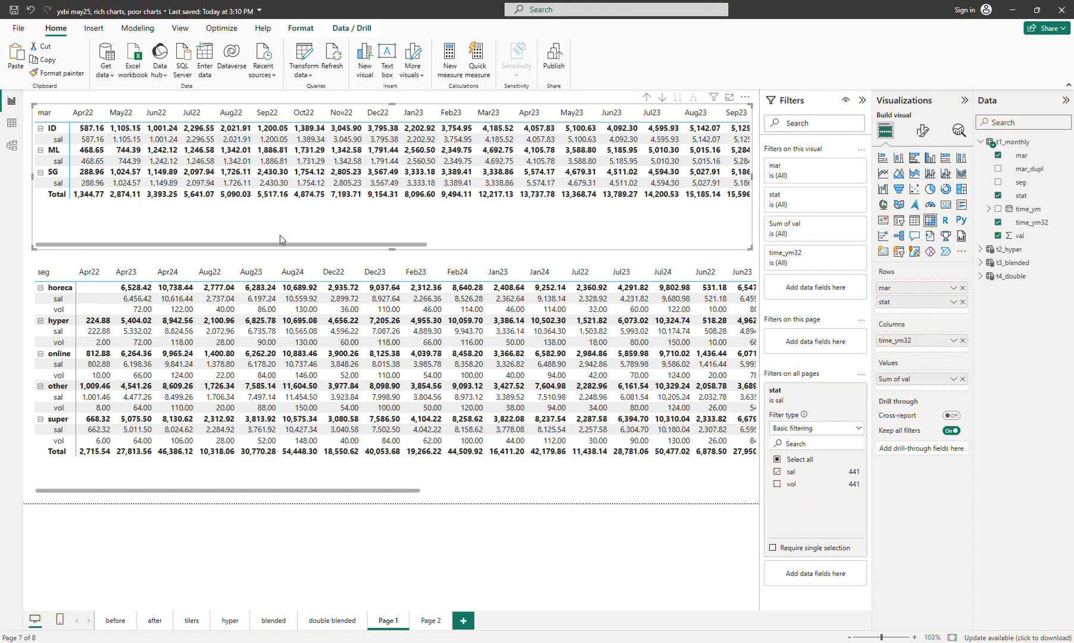
pyautogui.click(424, 620)
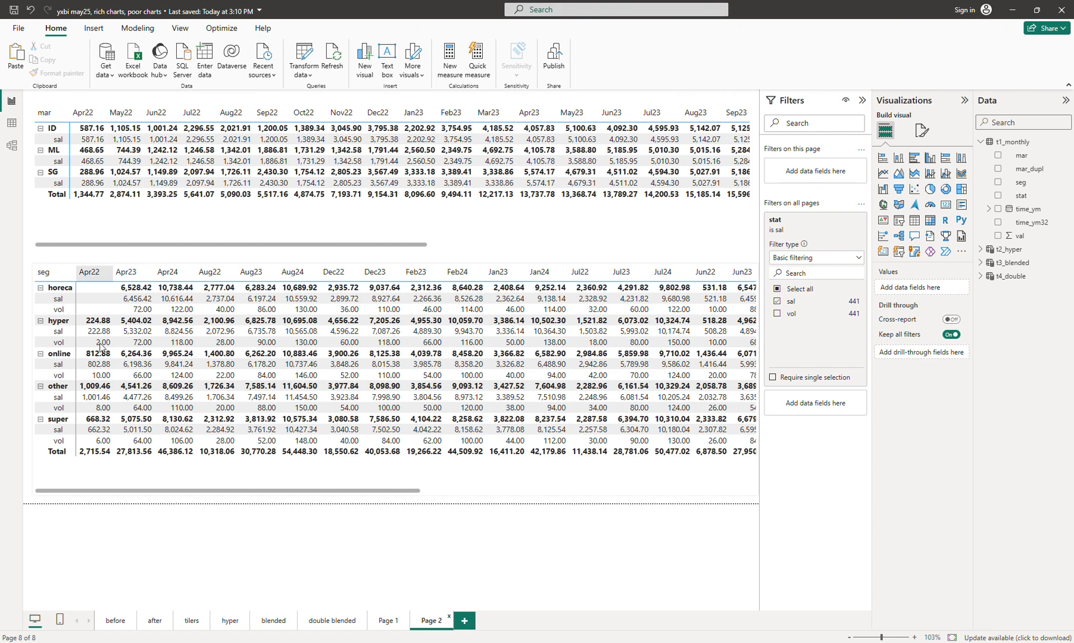
# Step: Add t3_blended's stat as a second filter on all pages and keep only sal
pyautogui.click(390, 620)
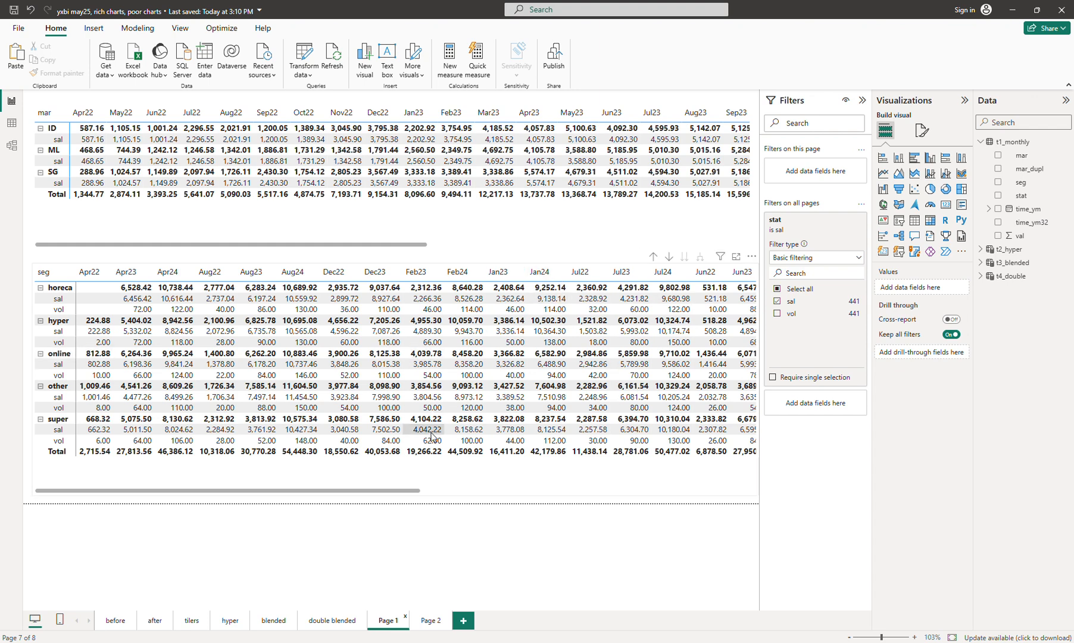
pyautogui.click(485, 481)
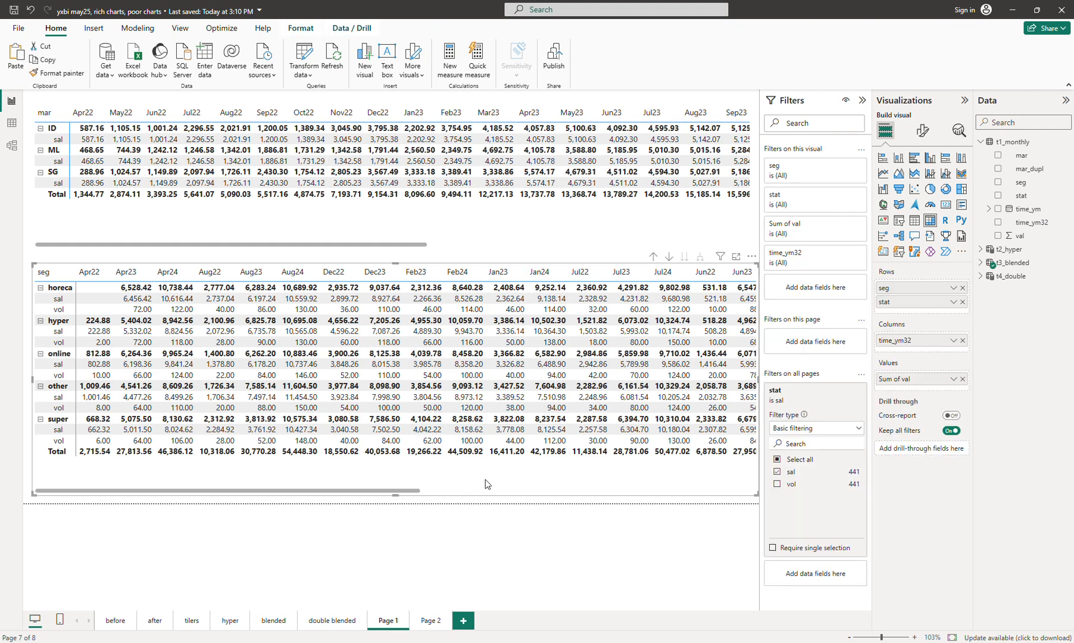
pyautogui.click(980, 263)
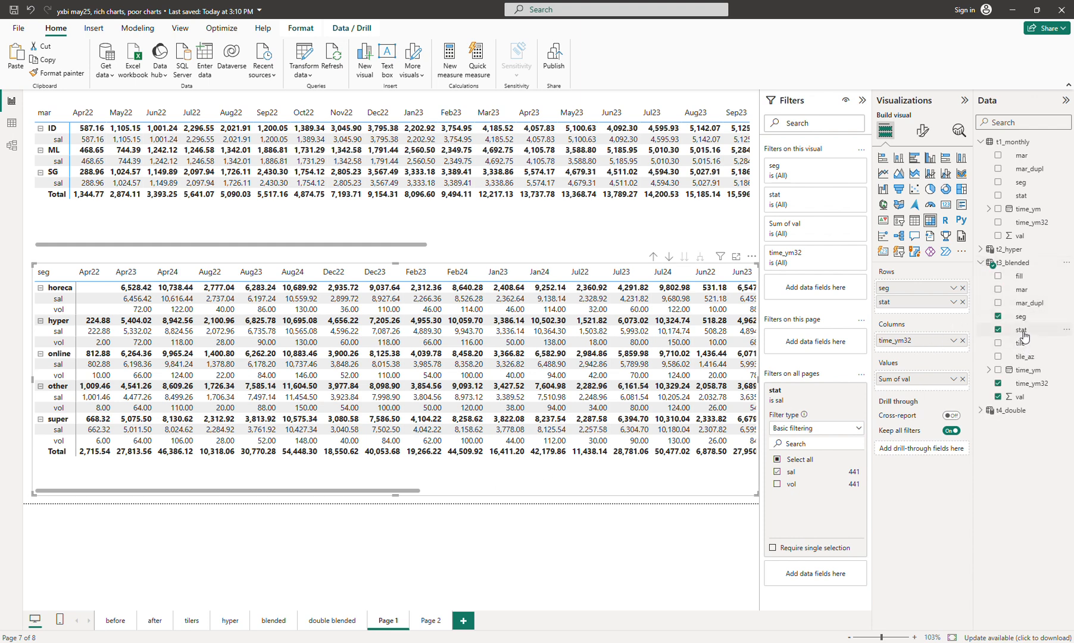
pyautogui.moveTo(1024, 337); pyautogui.dragTo(830, 574)
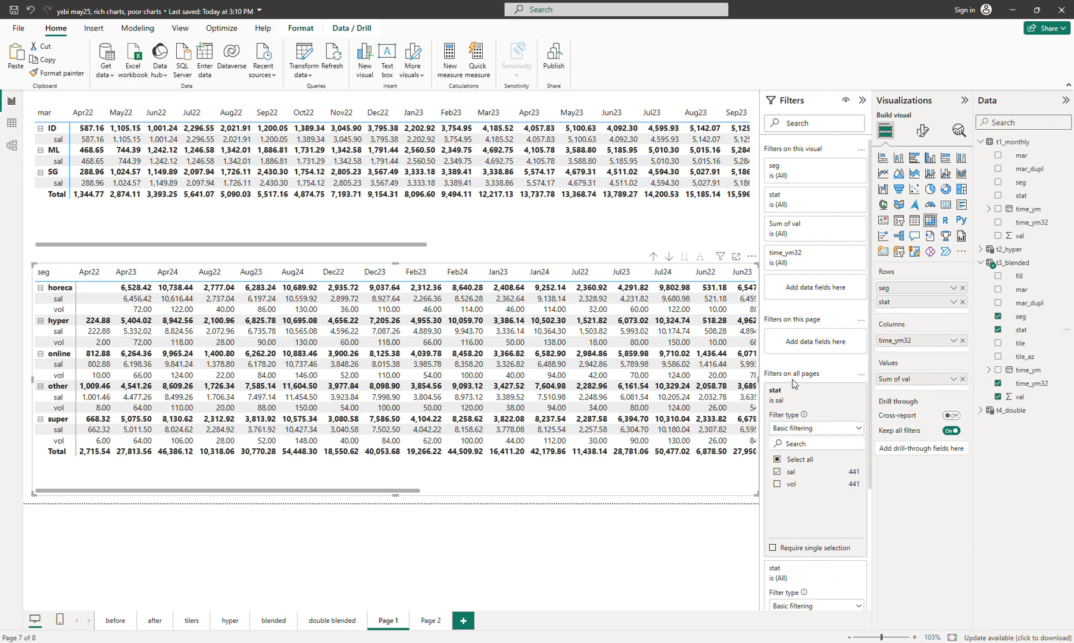
pyautogui.moveTo(869, 388); pyautogui.dragTo(869, 515)
pyautogui.click(787, 485)
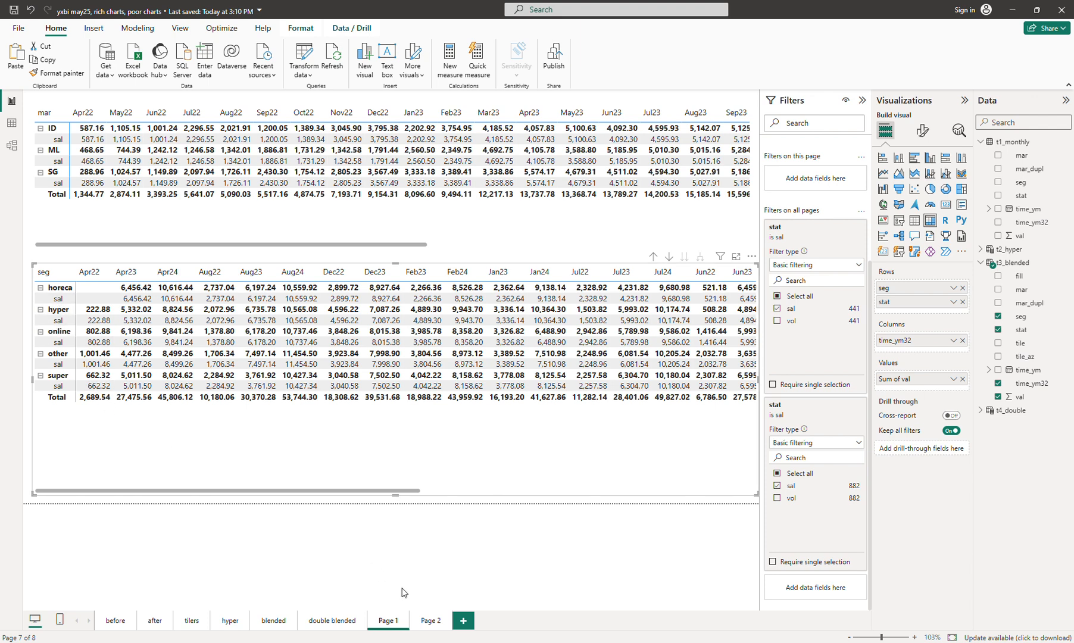
# Step: Remove both stat filters from all pages while viewing Page 2
pyautogui.click(426, 622)
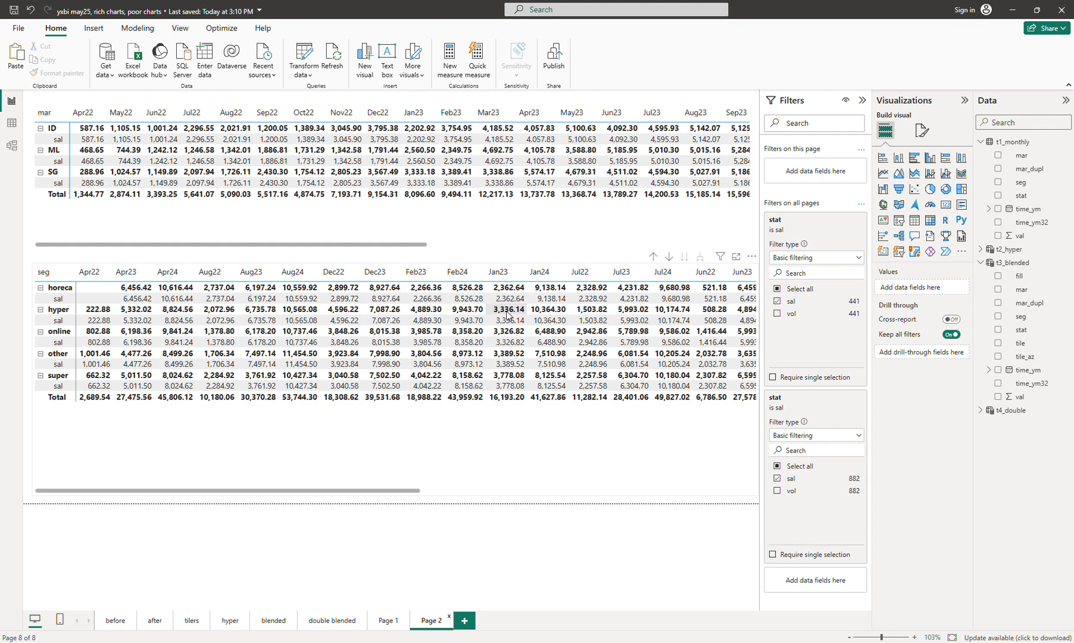
pyautogui.click(846, 396)
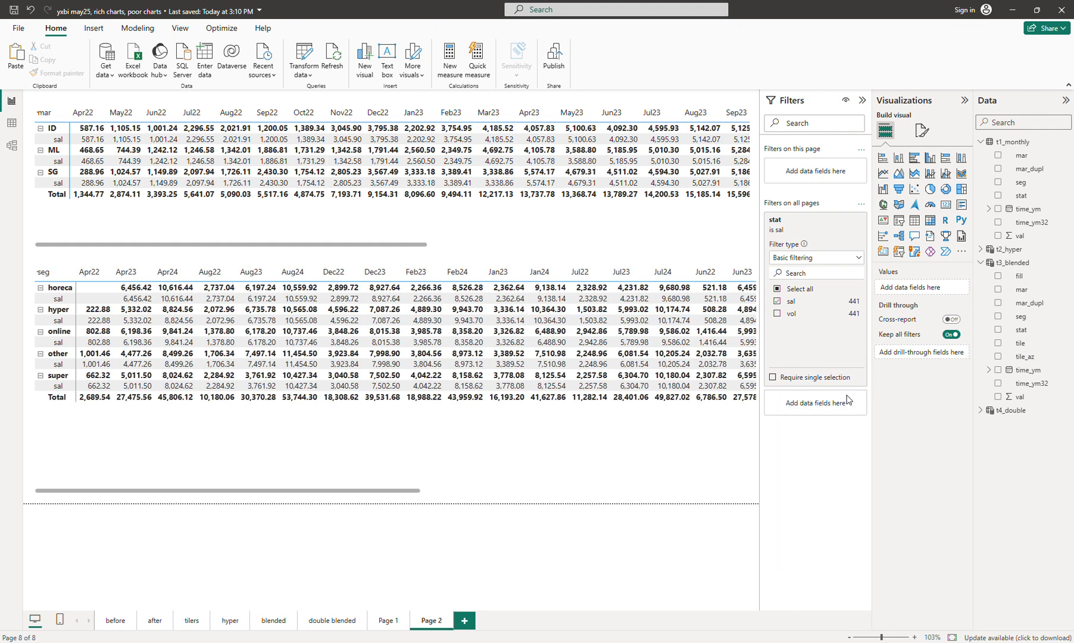
pyautogui.click(855, 219)
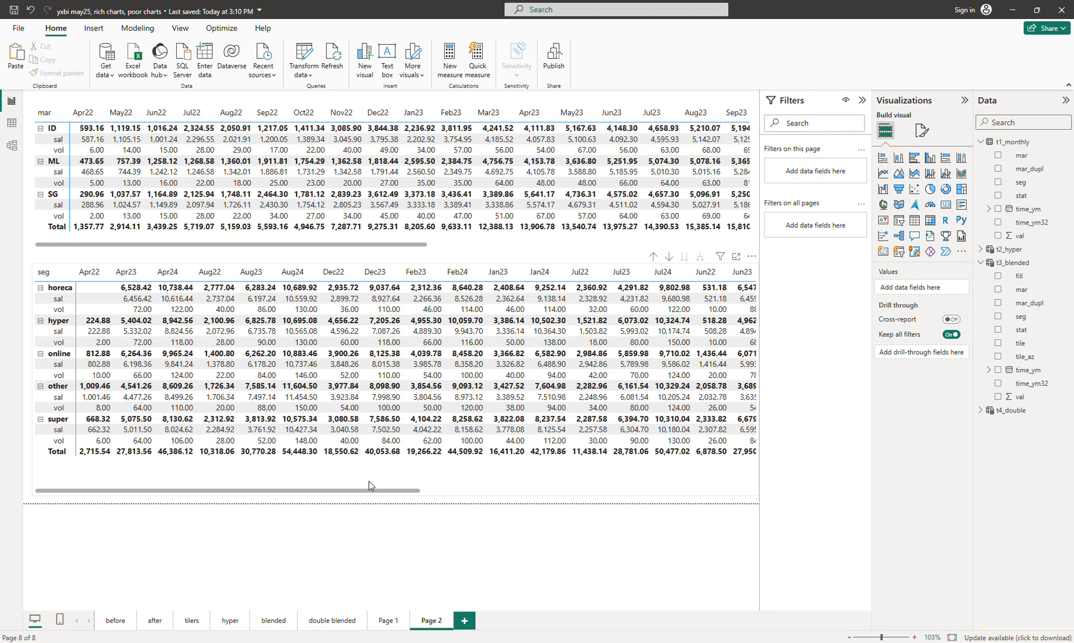
# Step: Look up the edit-query option of t1_monthly and display the table formula of t2_hyper
pyautogui.rightClick(1014, 143)
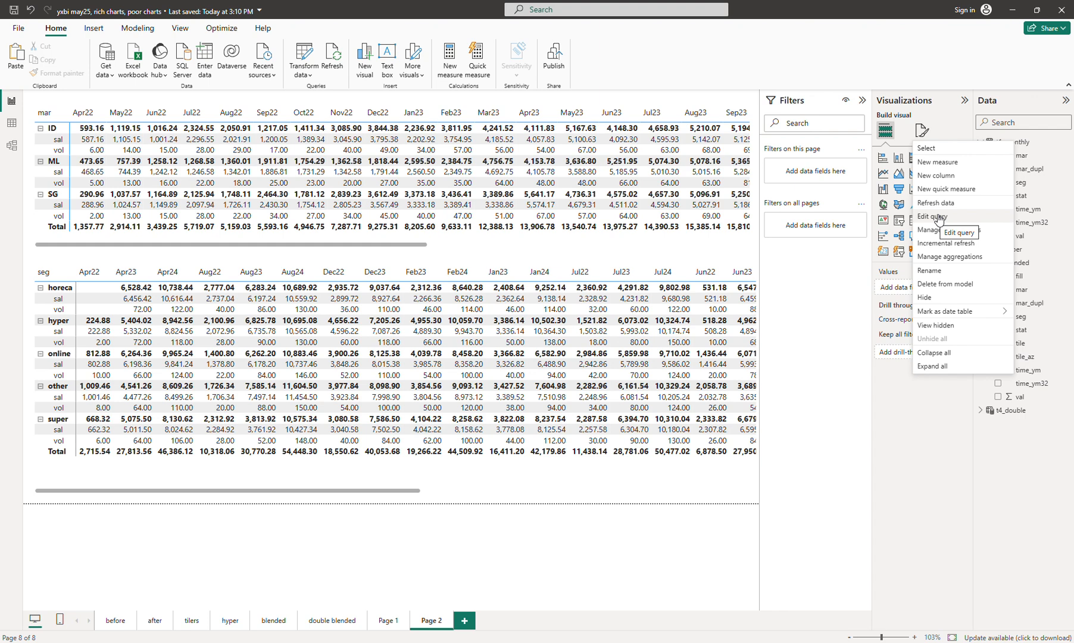
pyautogui.click(777, 370)
pyautogui.click(1007, 250)
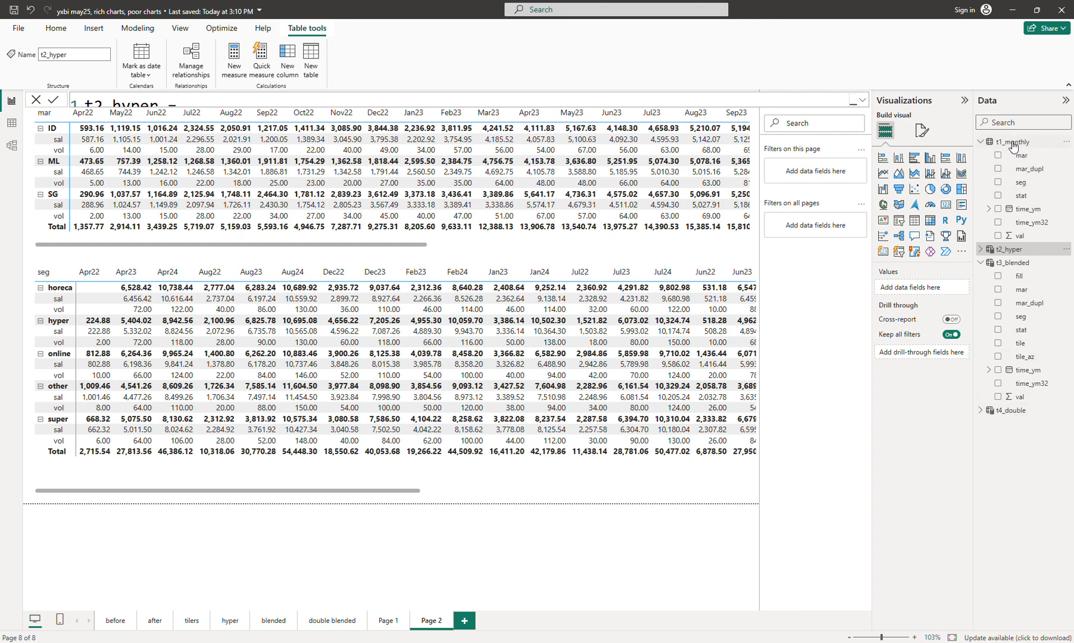
pyautogui.moveTo(1012, 144)
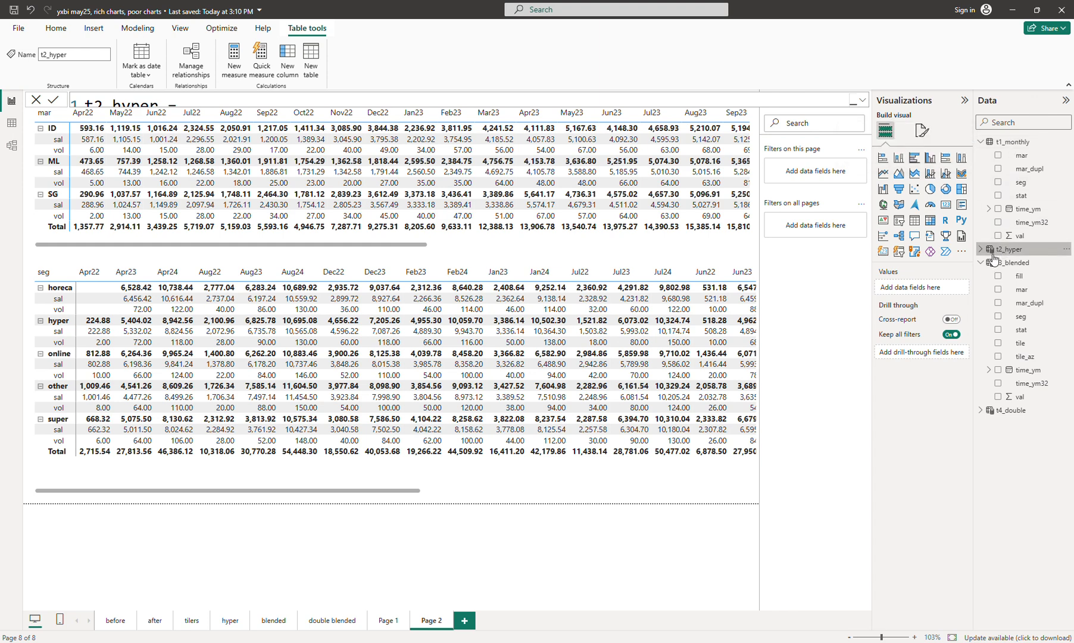
pyautogui.moveTo(991, 252)
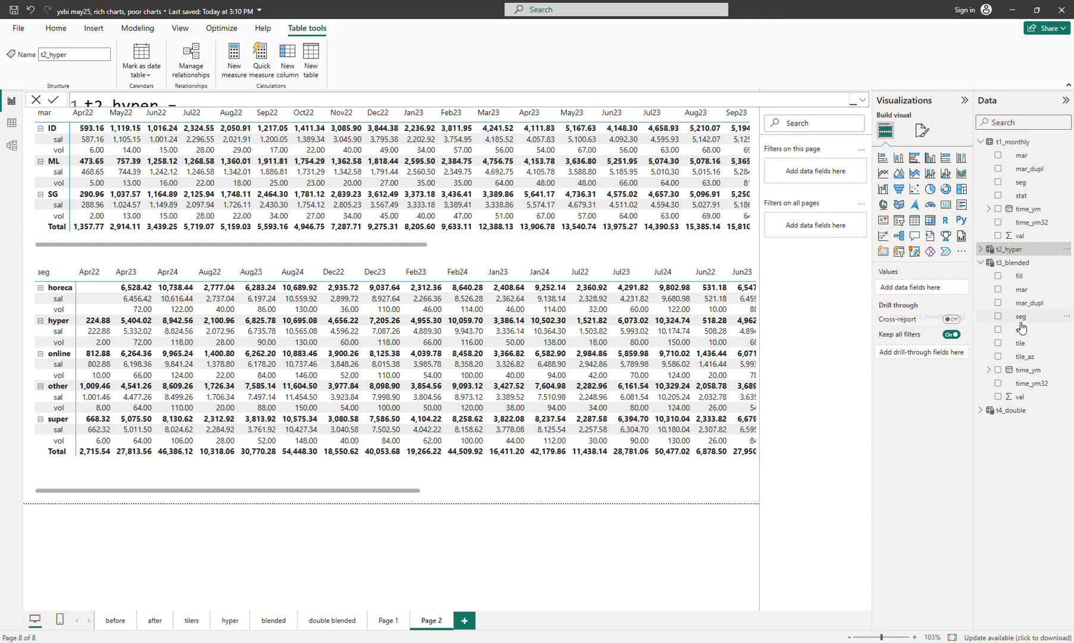
pyautogui.moveTo(1021, 327)
# Step: Shrink the line chart on the double blended page to uncover the column chart behind it, and select the column chart
pyautogui.click(326, 622)
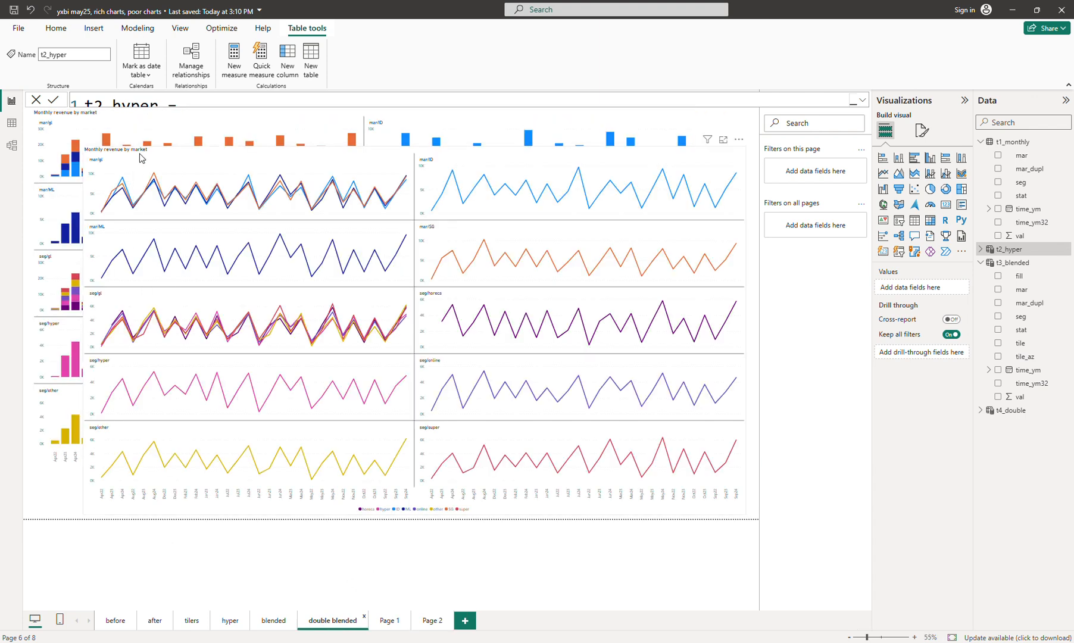
pyautogui.click(165, 169)
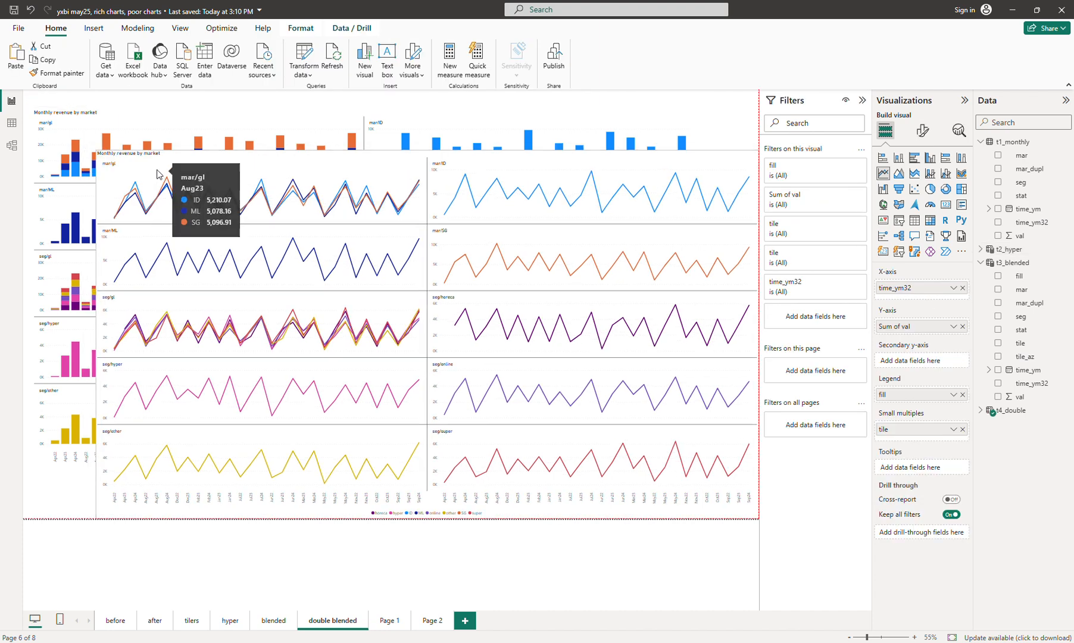
pyautogui.moveTo(96, 151); pyautogui.dragTo(248, 262)
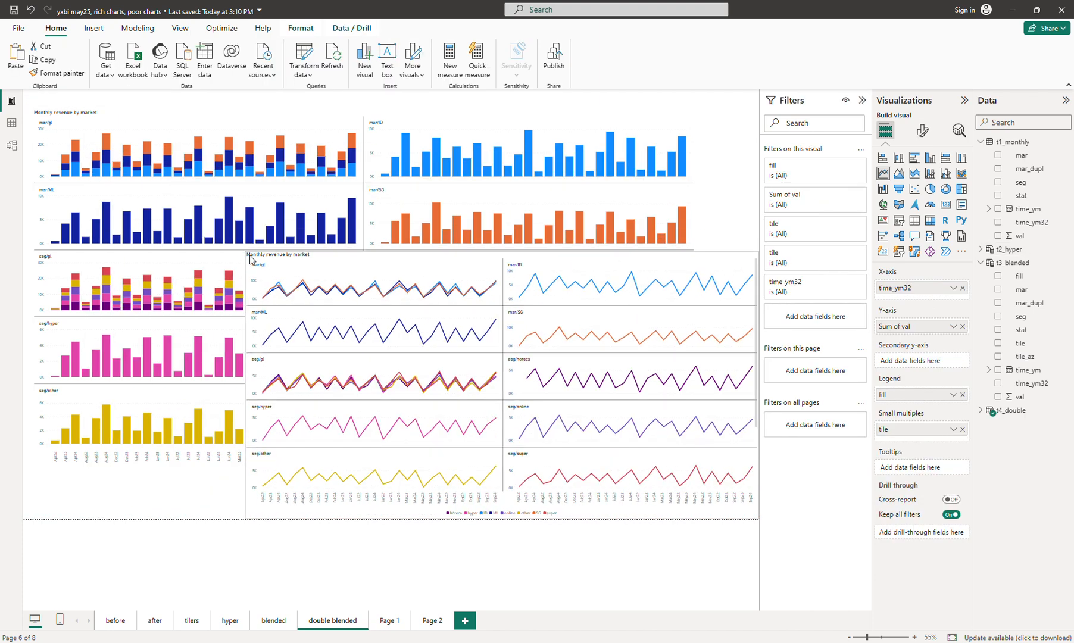
pyautogui.click(243, 119)
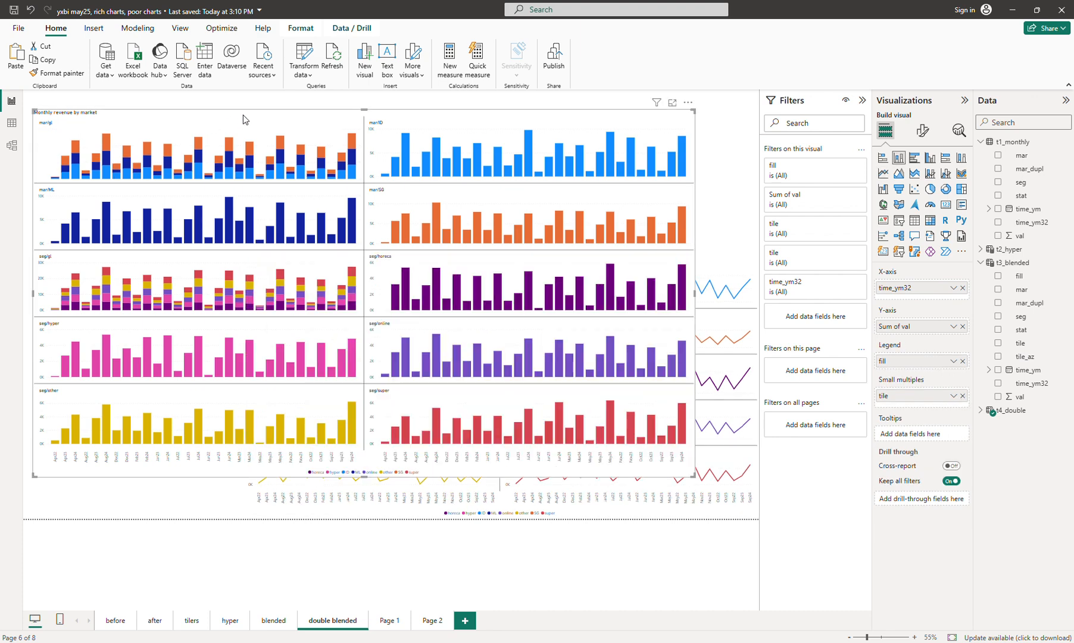